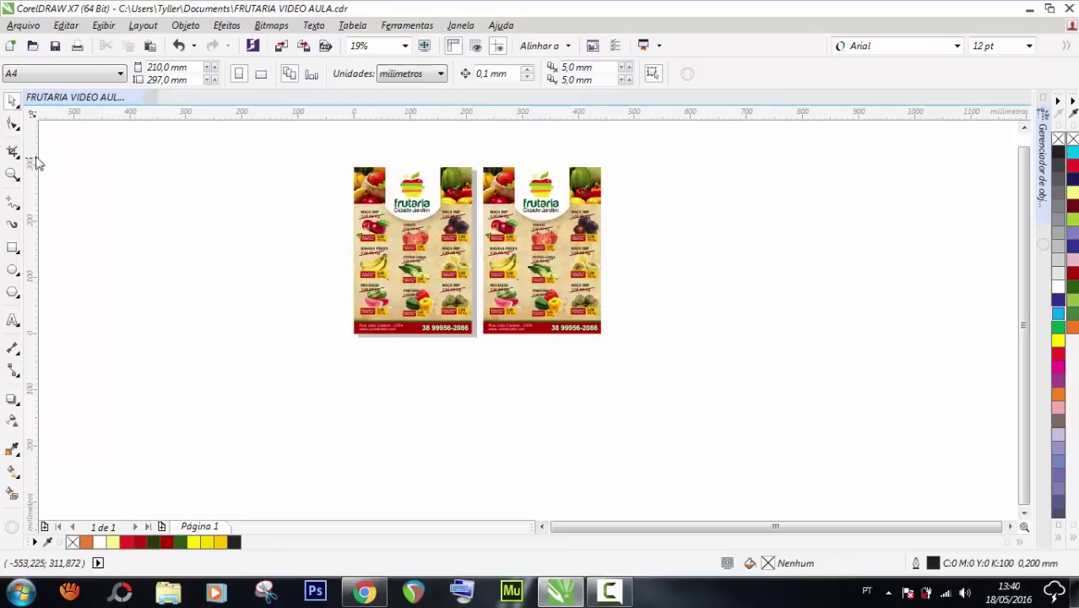
Create a new A4 portrait document measuring 210 x 297 mm in CMYK at 300 dpi
{"action": "double_click", "coordinate": [13, 174]}
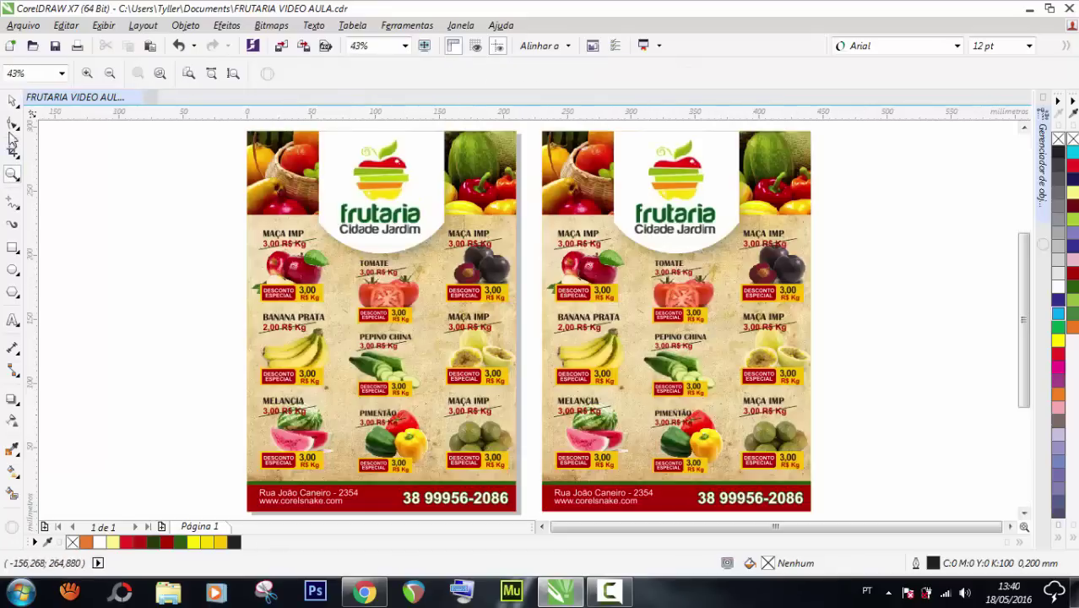
{"action": "left_click", "coordinate": [13, 100]}
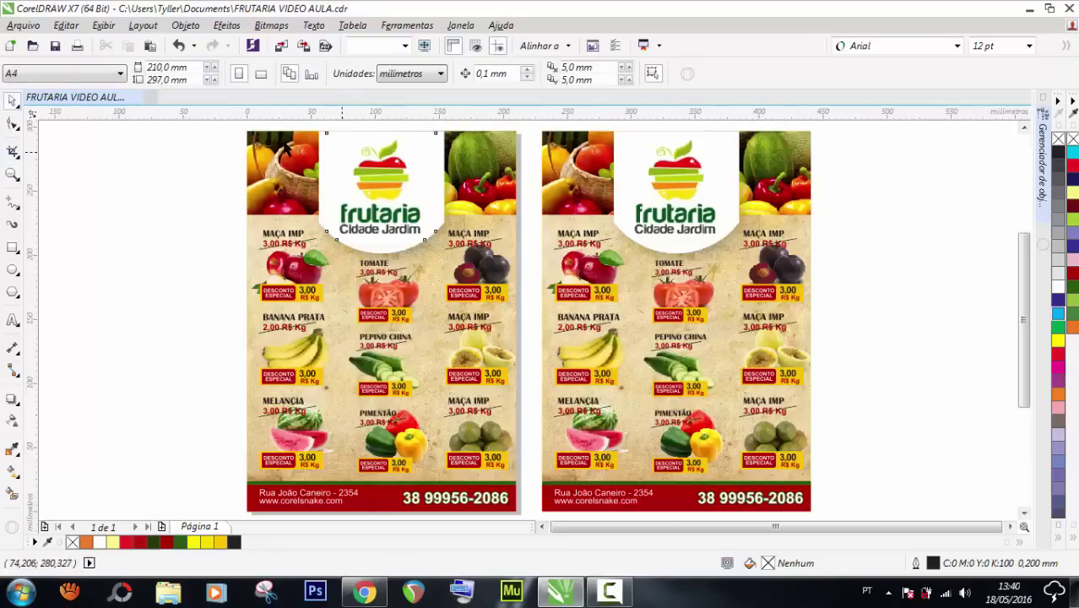
{"action": "left_click", "coordinate": [380, 219]}
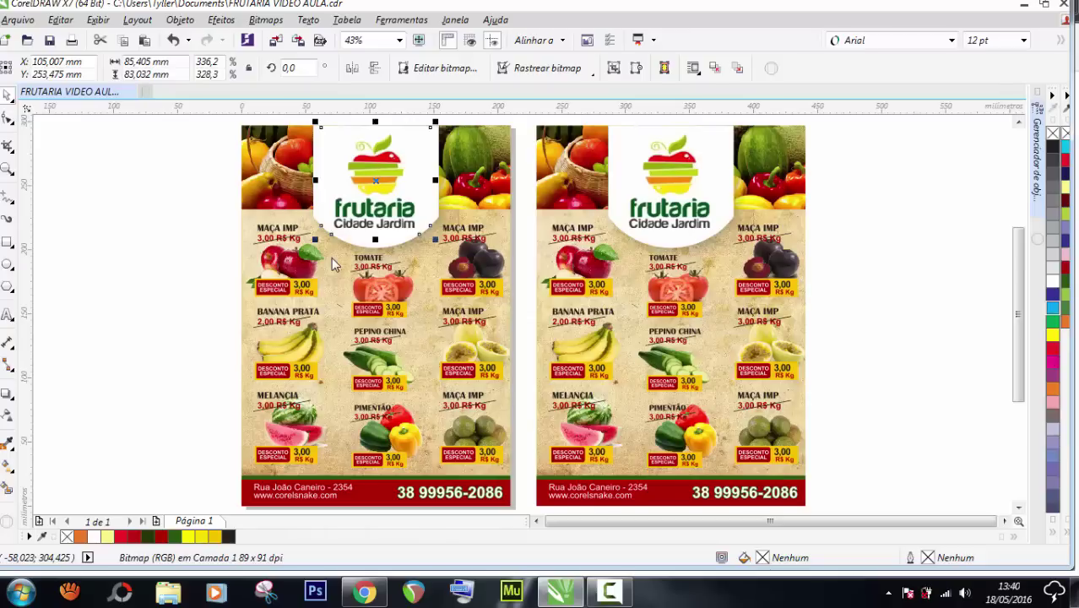
{"action": "key", "text": "ctrl+n"}
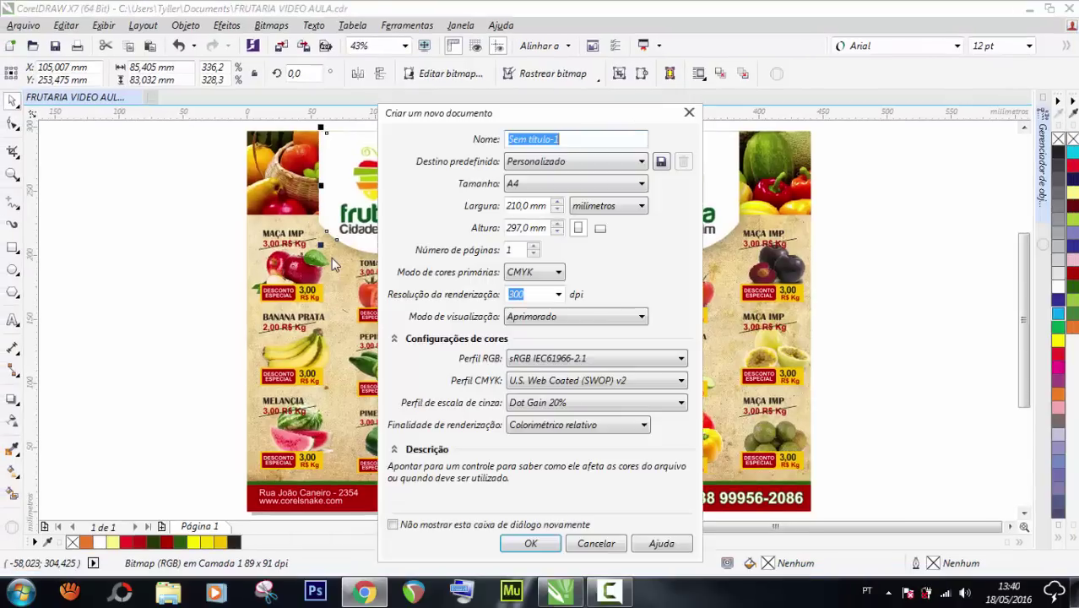
{"action": "left_click", "coordinate": [531, 544]}
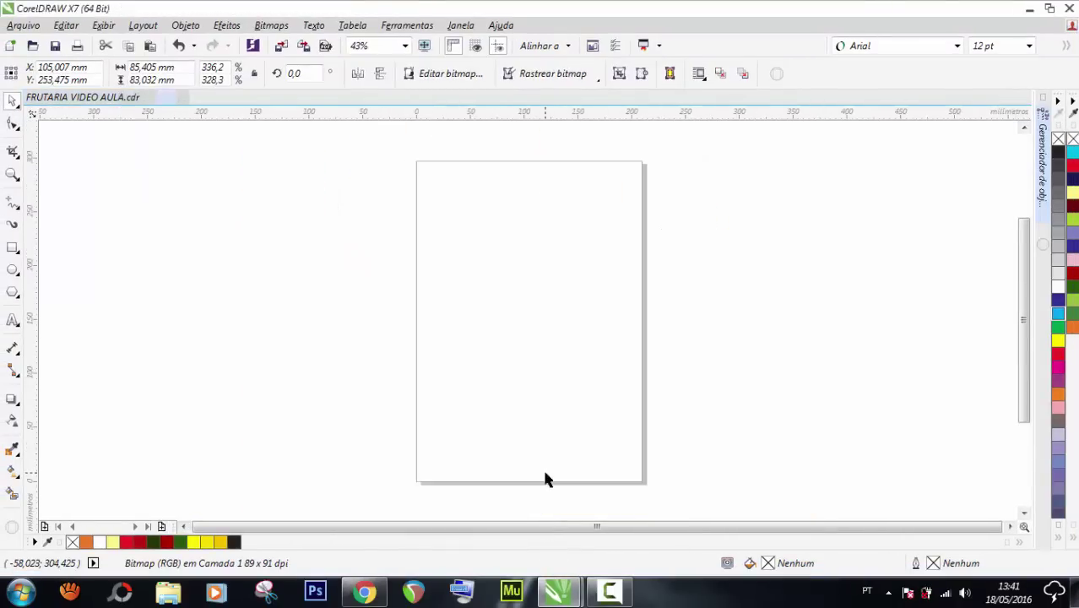
Cut the second flyer copy beside the page in FRUTARIA VIDEO AULA.cdr and paste it into the new untitled document
{"action": "left_click", "coordinate": [125, 99]}
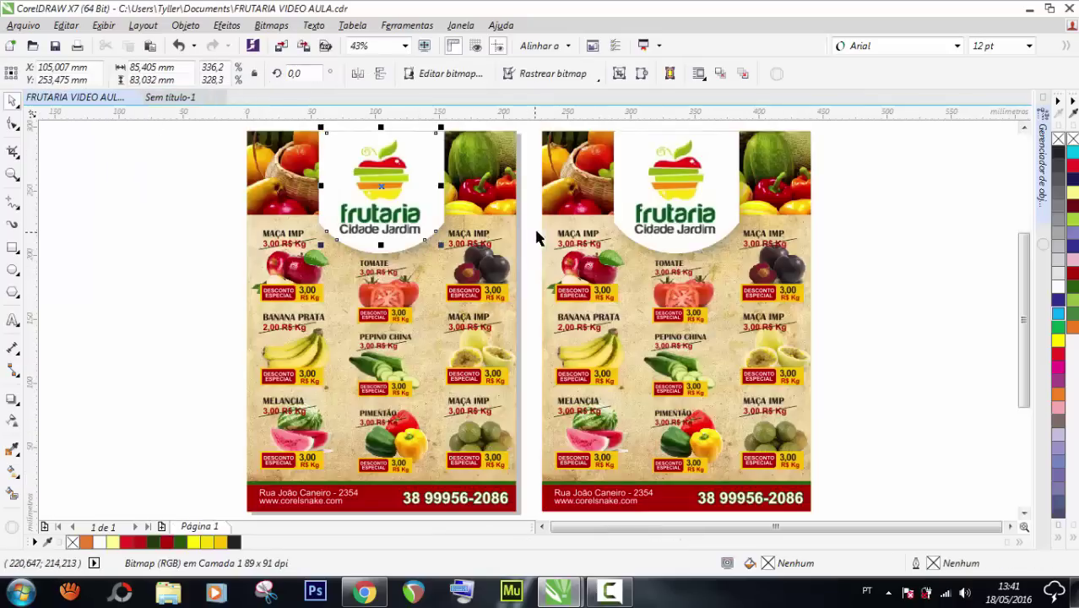
{"action": "scroll", "coordinate": [549, 228], "scroll_direction": "down", "scroll_amount": 2}
{"action": "left_click_drag", "start_coordinate": [549, 174], "coordinate": [709, 416]}
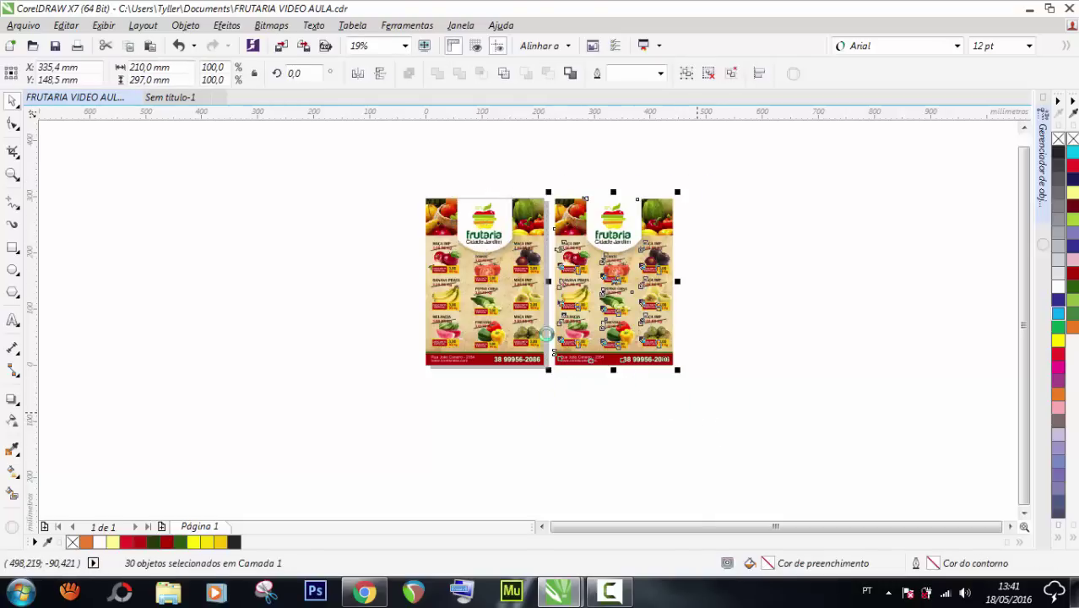
{"action": "key", "text": "ctrl+x"}
{"action": "left_click", "coordinate": [172, 97]}
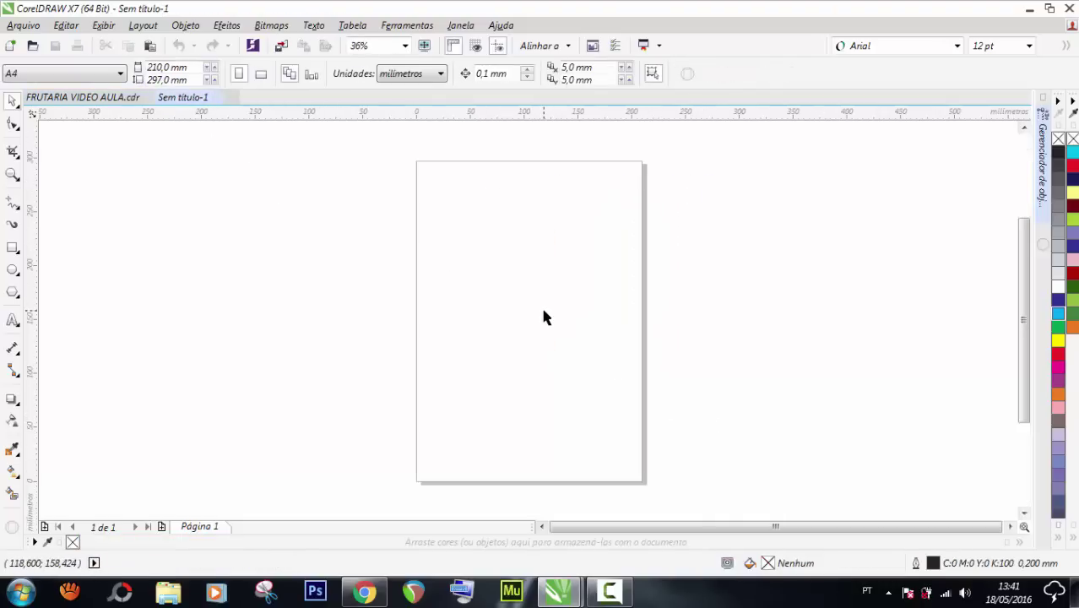
{"action": "key", "text": "ctrl+v"}
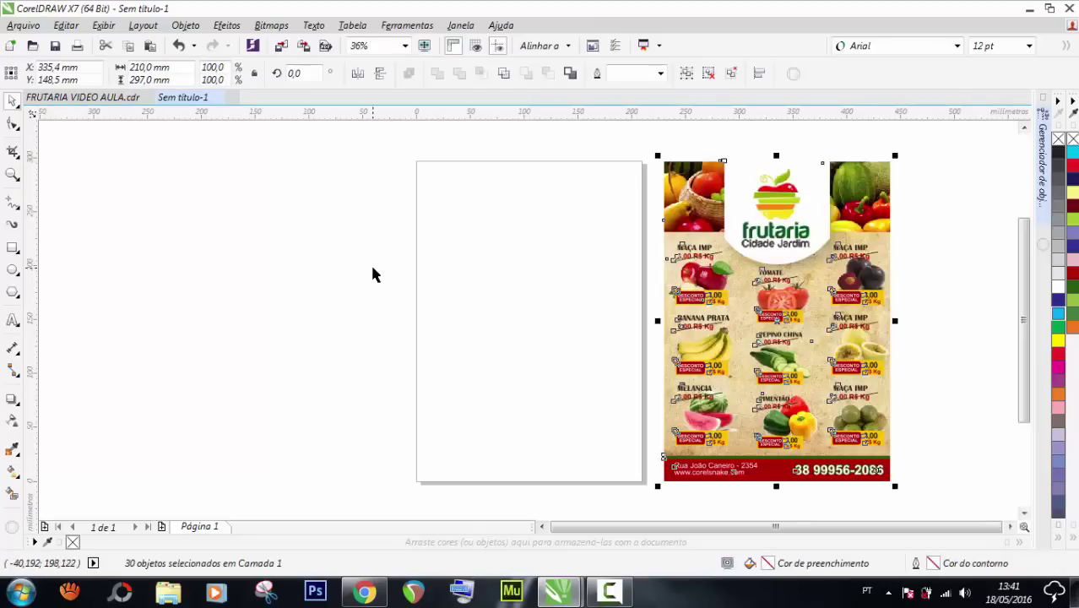
Group the pasted flyer's objects and centre the group on the page
{"action": "key", "text": "ctrl+g"}
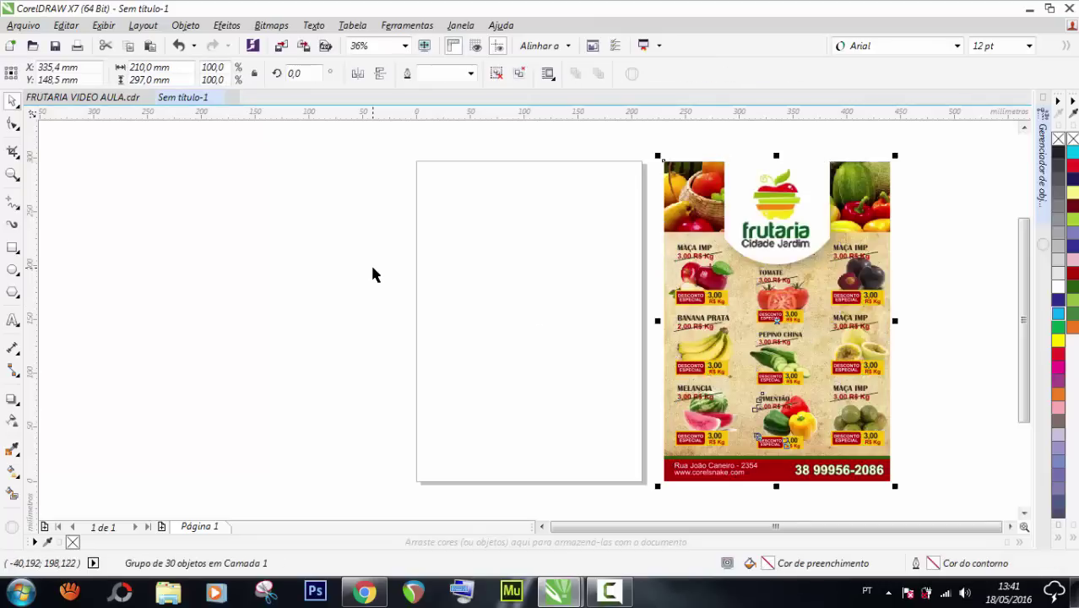
{"action": "key", "text": "p"}
{"action": "left_click", "coordinate": [313, 238]}
Return to the FRUTARIA VIDEO AULA document with the original flyer
{"action": "left_click", "coordinate": [95, 98]}
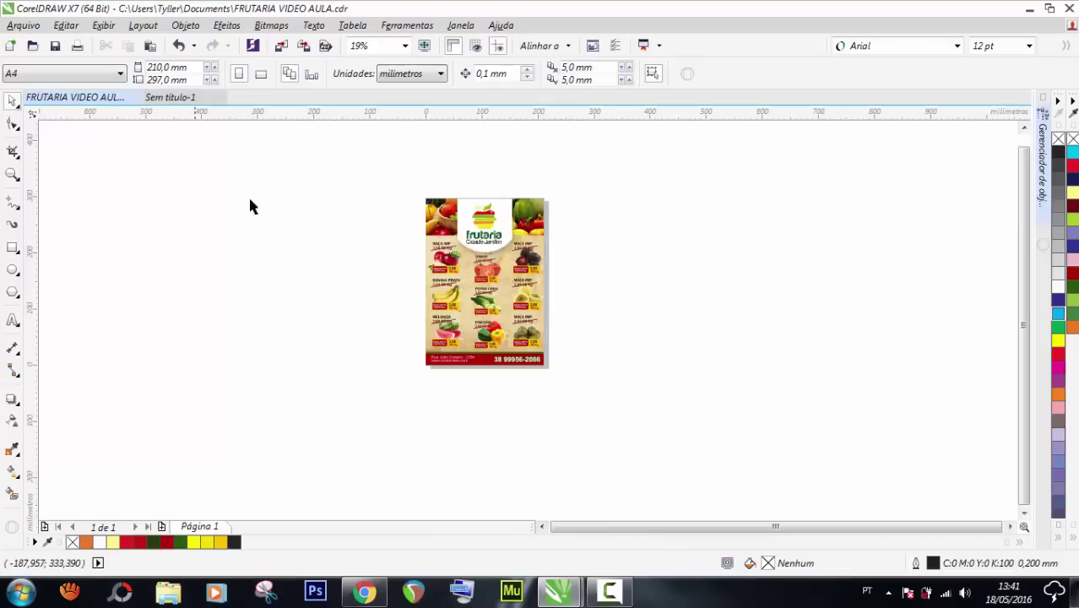
{"action": "left_click", "coordinate": [13, 174]}
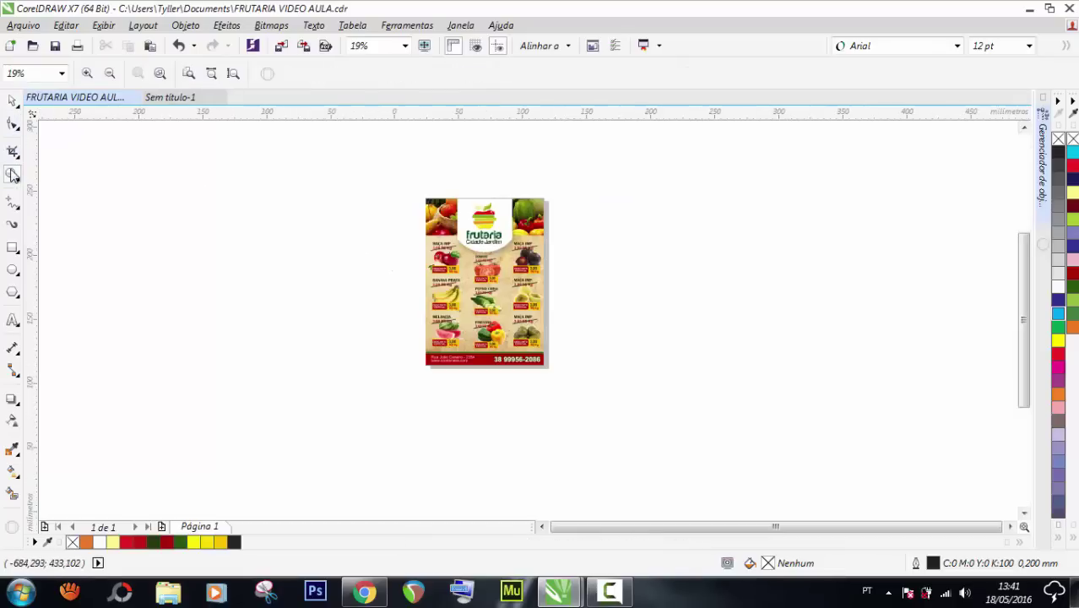
{"action": "double_click", "coordinate": [13, 174]}
{"action": "left_click", "coordinate": [12, 100]}
{"action": "scroll", "coordinate": [280, 257], "scroll_direction": "down", "scroll_amount": 2}
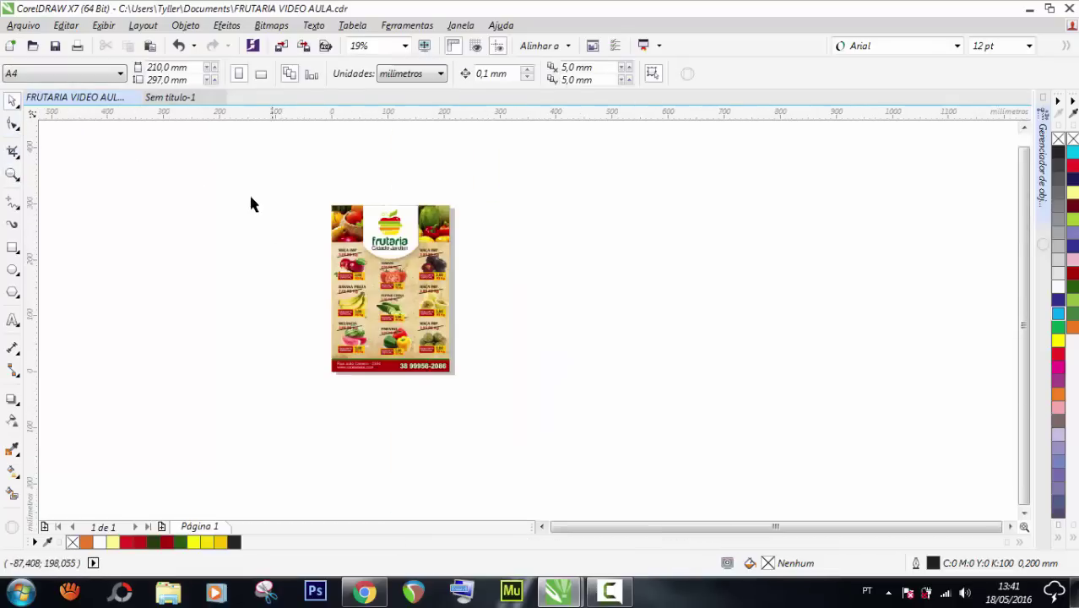
Move all of the flyer's objects off the page into the empty area to its right
{"action": "left_click_drag", "start_coordinate": [250, 203], "coordinate": [459, 441]}
{"action": "left_click_drag", "start_coordinate": [432, 304], "coordinate": [693, 303]}
{"action": "left_click", "coordinate": [532, 423]}
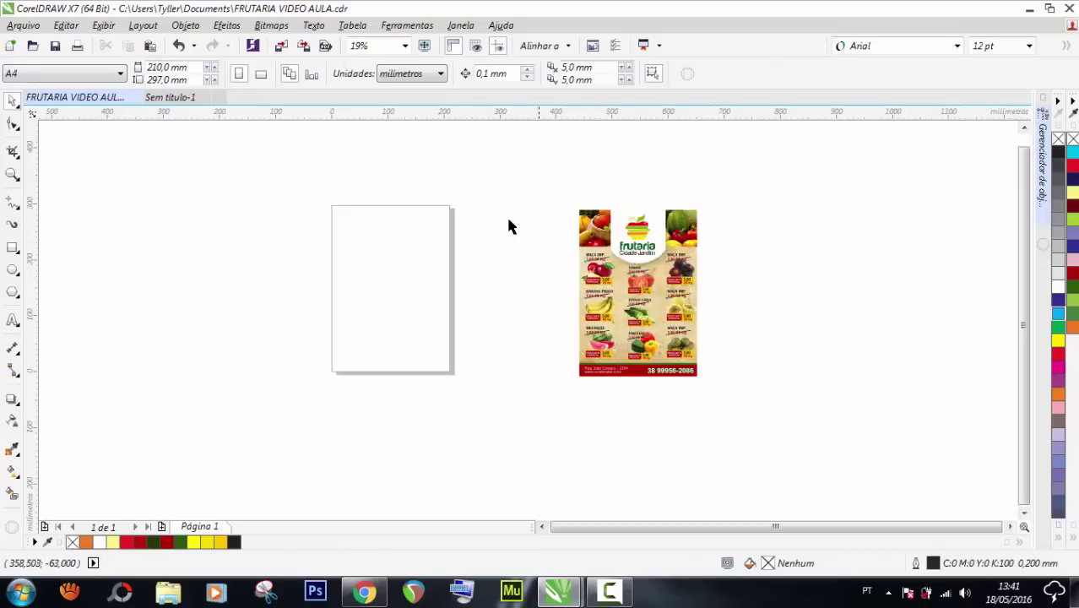
Centre the whole flyer on the page as a group and ungroup it again
{"action": "left_click_drag", "start_coordinate": [515, 183], "coordinate": [851, 479]}
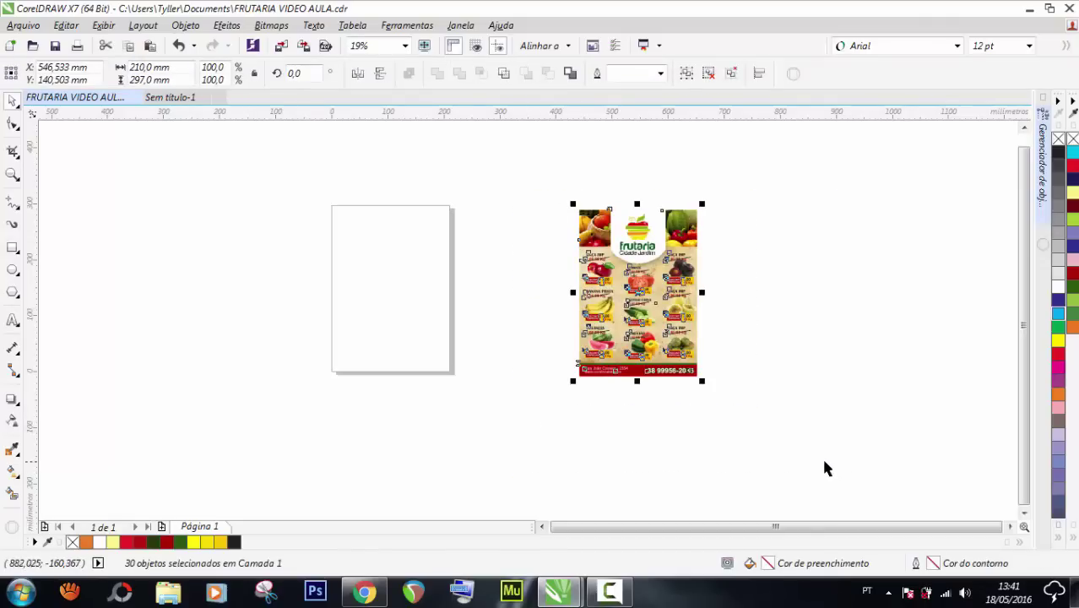
{"action": "key", "text": "ctrl+g"}
{"action": "key", "text": "p"}
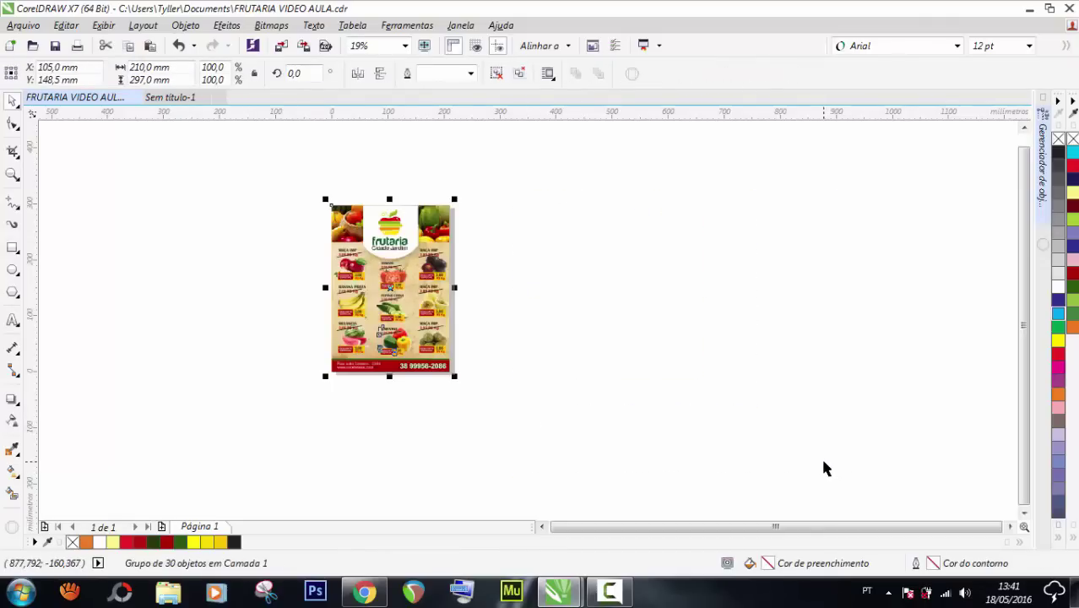
{"action": "key", "text": "ctrl+u"}
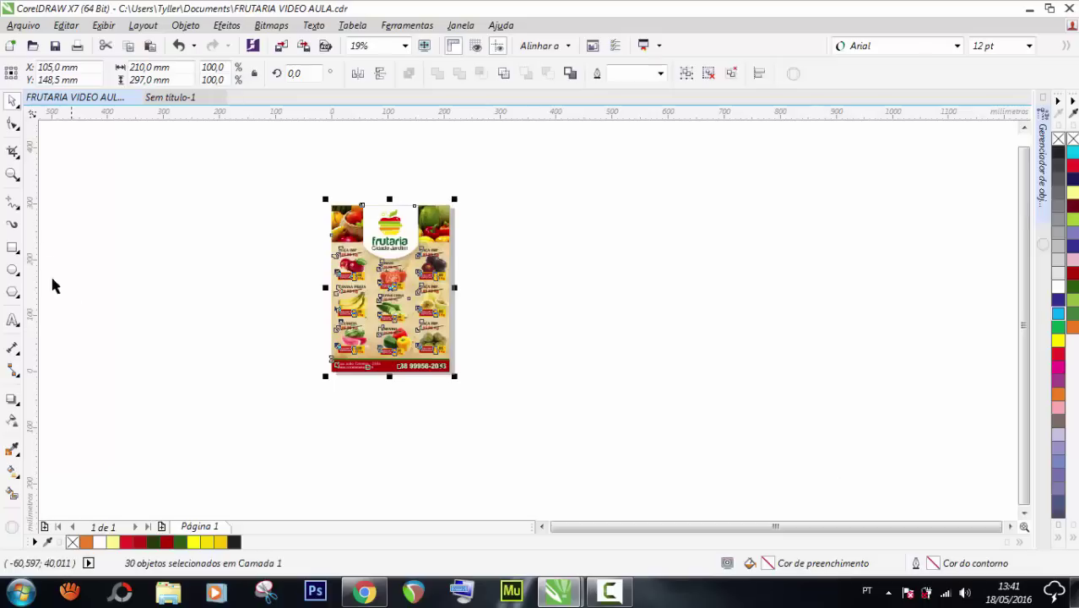
{"action": "double_click", "coordinate": [14, 174]}
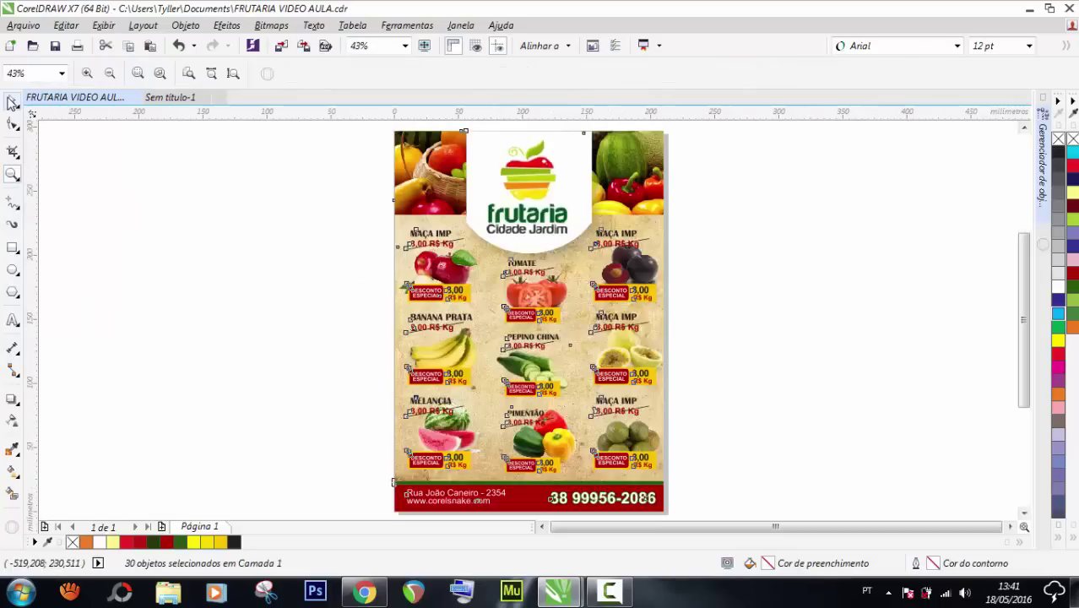
{"action": "left_click", "coordinate": [329, 235]}
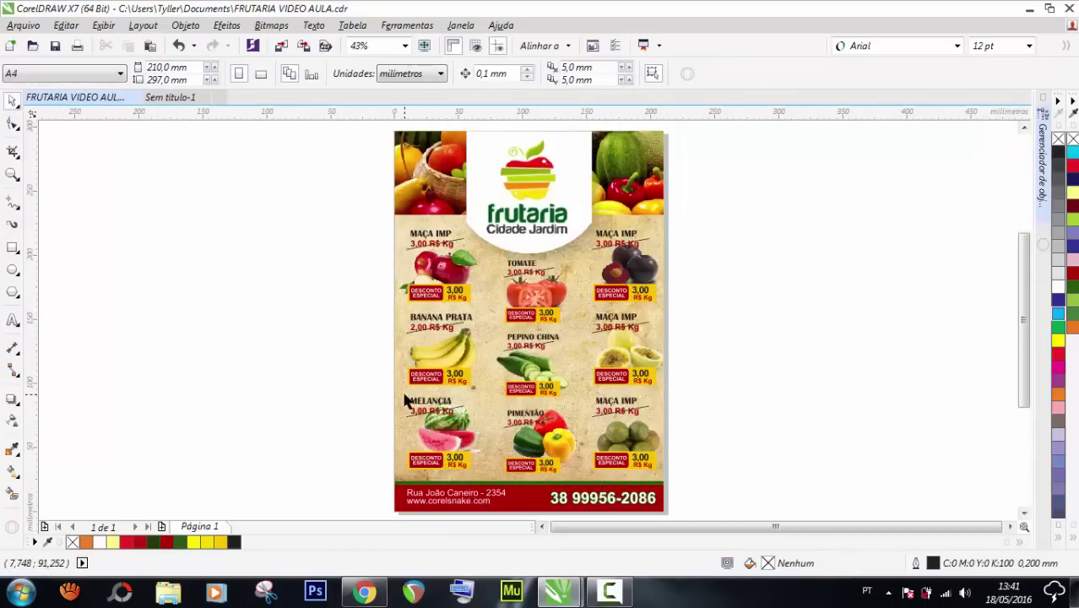
Move the Frutaria Cidade Jardim logo and its white backing shape off the page, above and left of the flyer
{"action": "scroll", "coordinate": [386, 348], "scroll_direction": "down", "scroll_amount": 2}
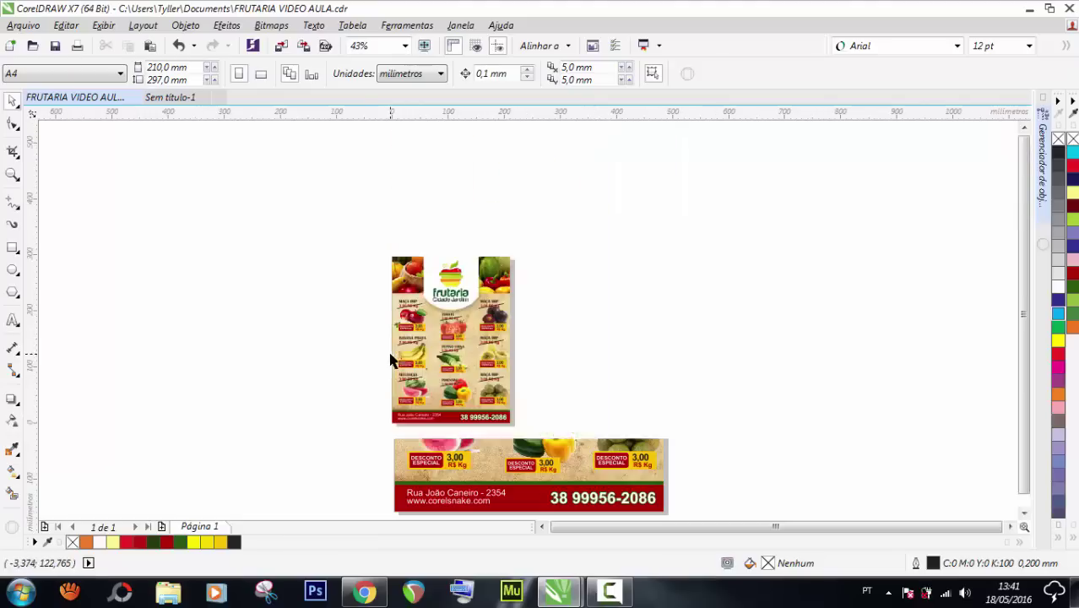
{"action": "scroll", "coordinate": [399, 255], "scroll_direction": "up", "scroll_amount": 3}
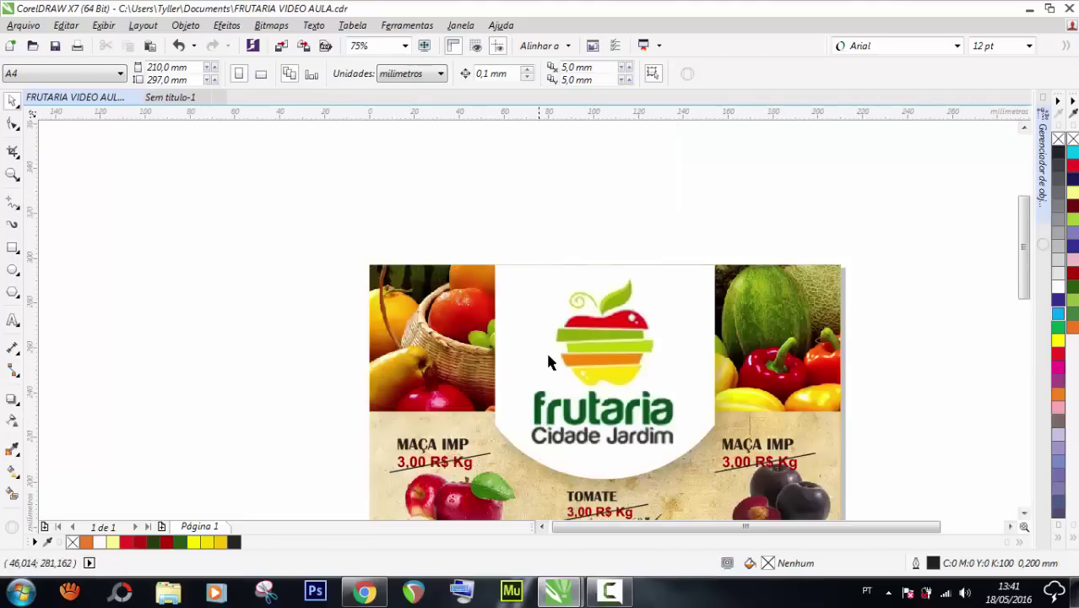
{"action": "scroll", "coordinate": [448, 324], "scroll_direction": "down", "scroll_amount": 2}
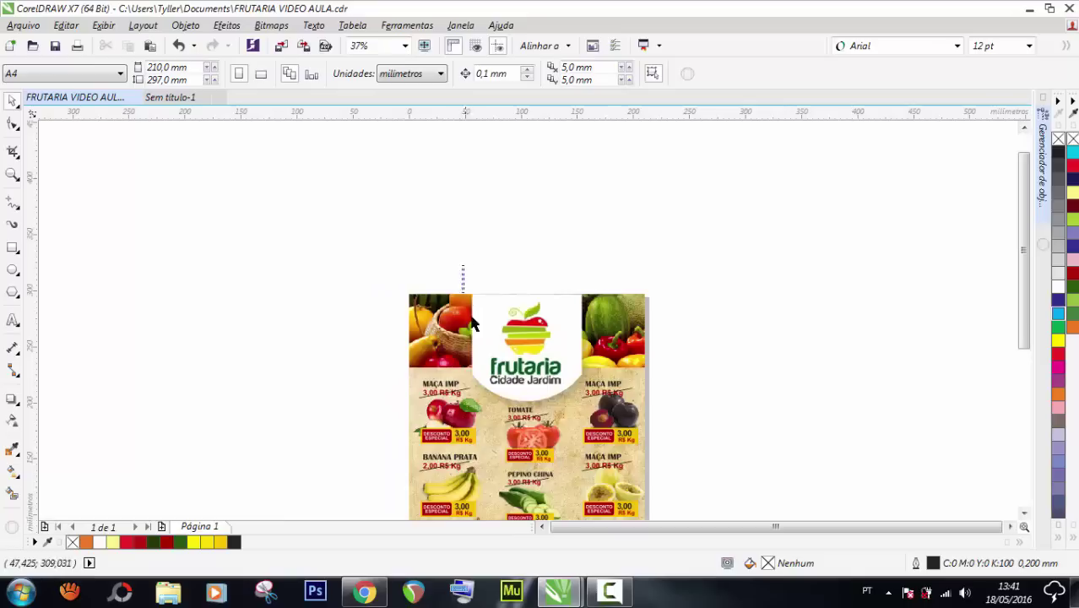
{"action": "left_click_drag", "start_coordinate": [471, 324], "coordinate": [581, 400]}
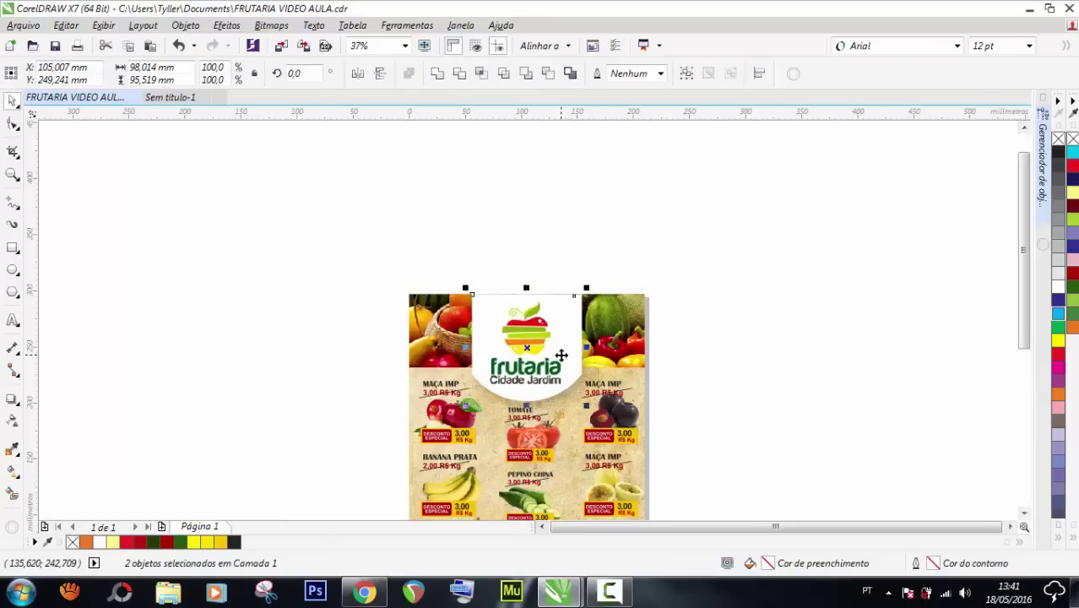
{"action": "left_click_drag", "start_coordinate": [562, 356], "coordinate": [361, 252]}
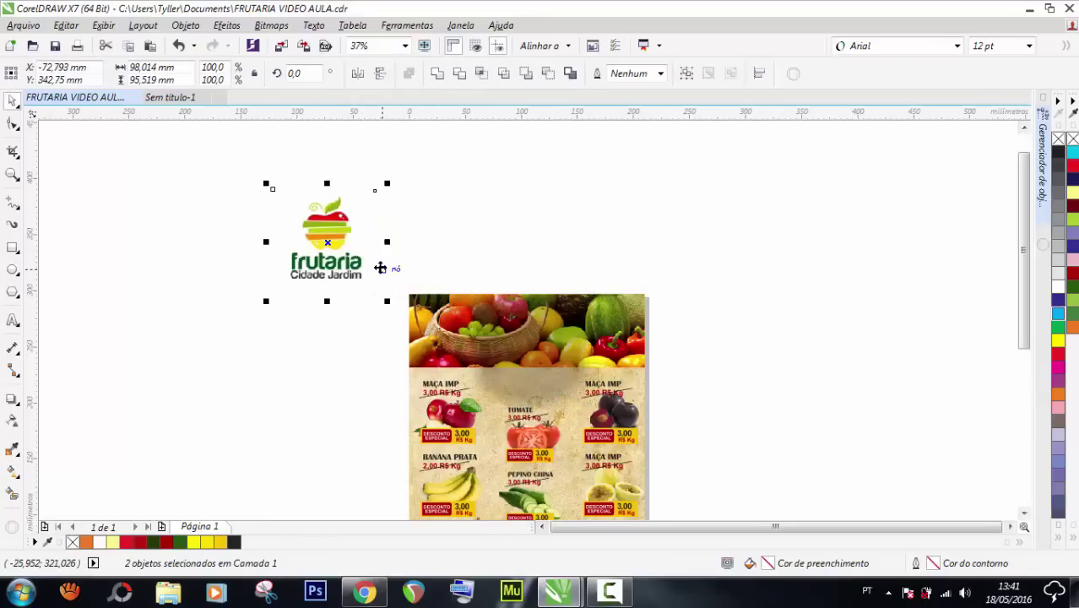
{"action": "left_click", "coordinate": [496, 254]}
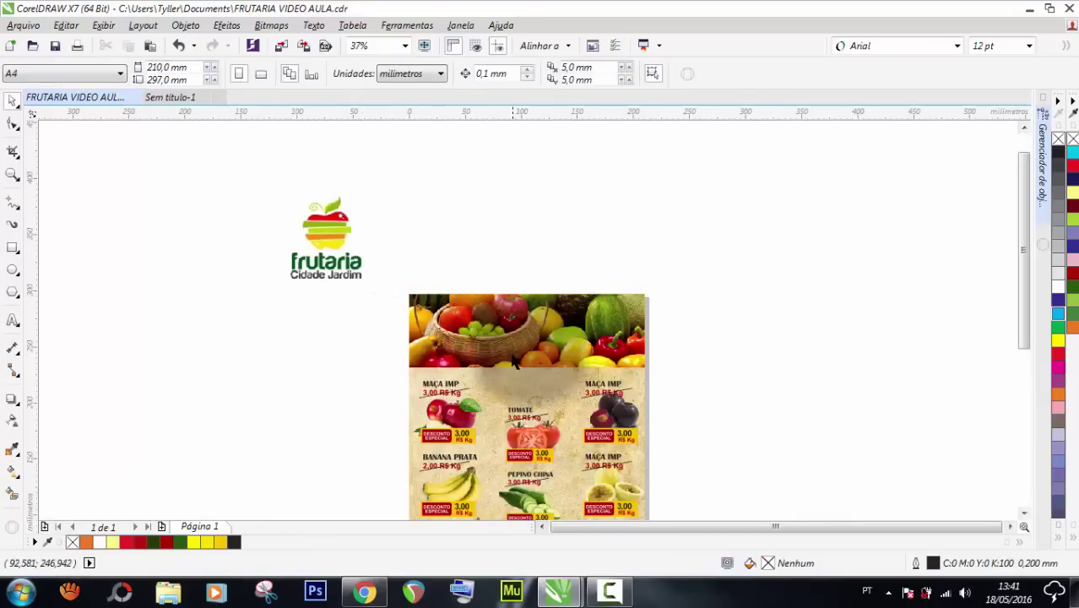
Delete the logo shape's leftover shadow below the header fruit photo
{"action": "left_click", "coordinate": [514, 361]}
{"action": "key", "text": "Escape"}
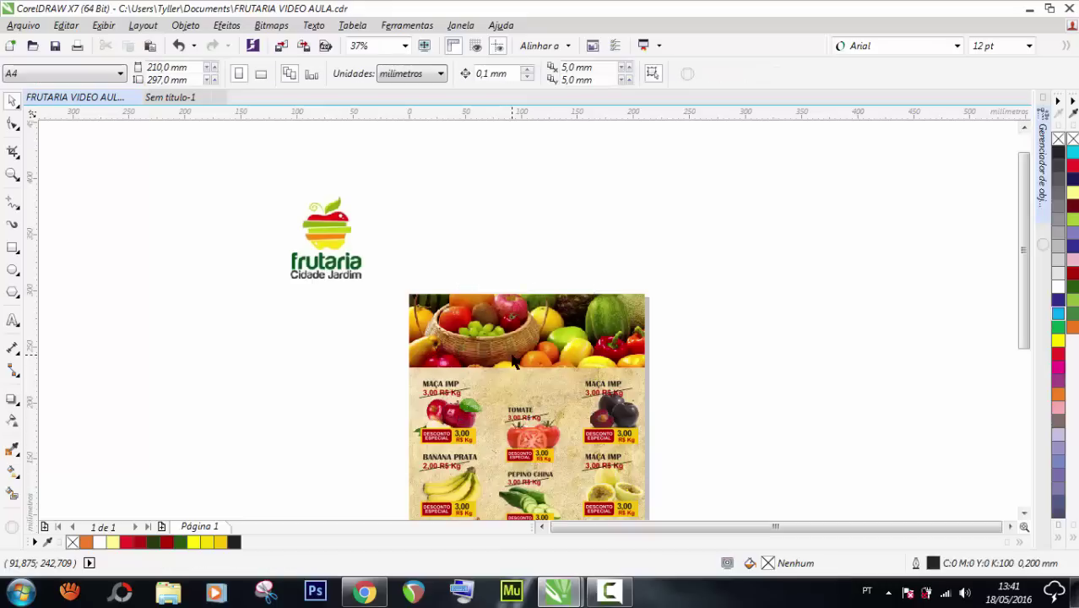
{"action": "scroll", "coordinate": [500, 309], "scroll_direction": "down", "scroll_amount": 1}
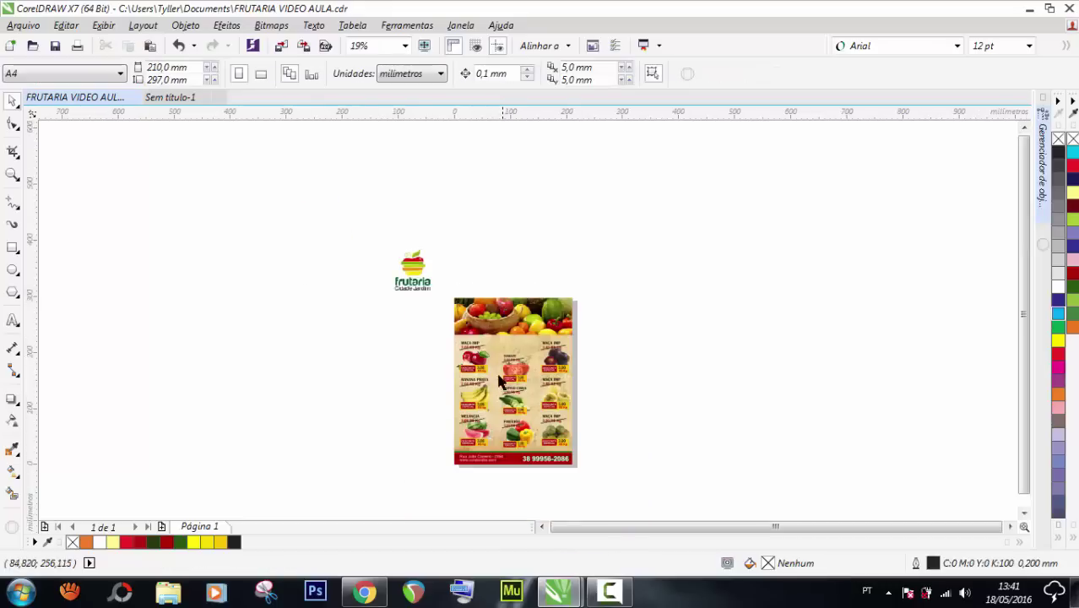
{"action": "scroll", "coordinate": [500, 385], "scroll_direction": "up", "scroll_amount": 1}
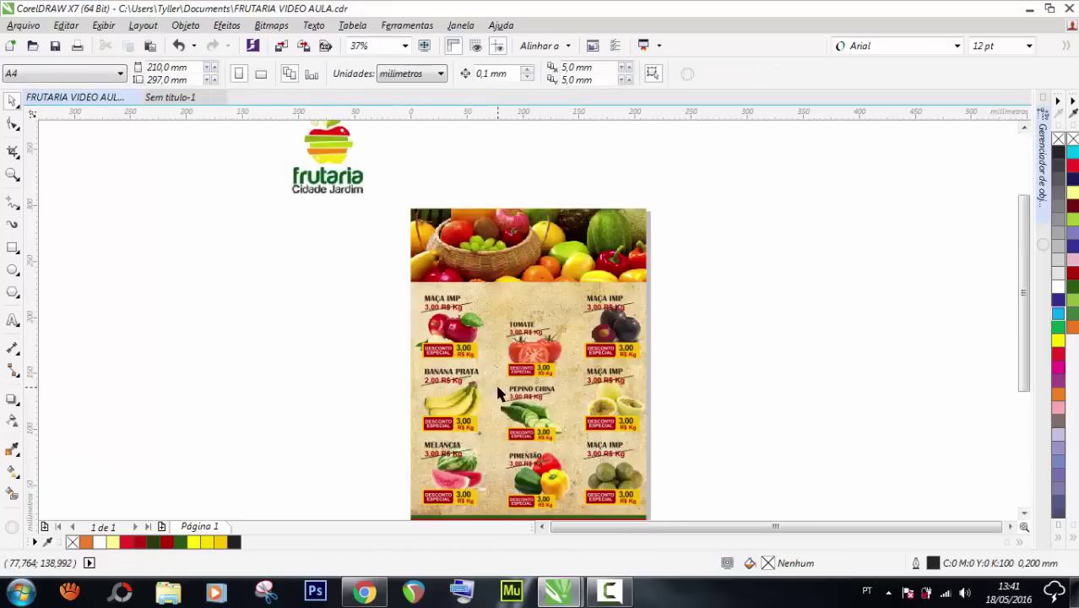
Make the master page's guidelines layer visible through the Object Manager
{"action": "left_click", "coordinate": [1044, 164]}
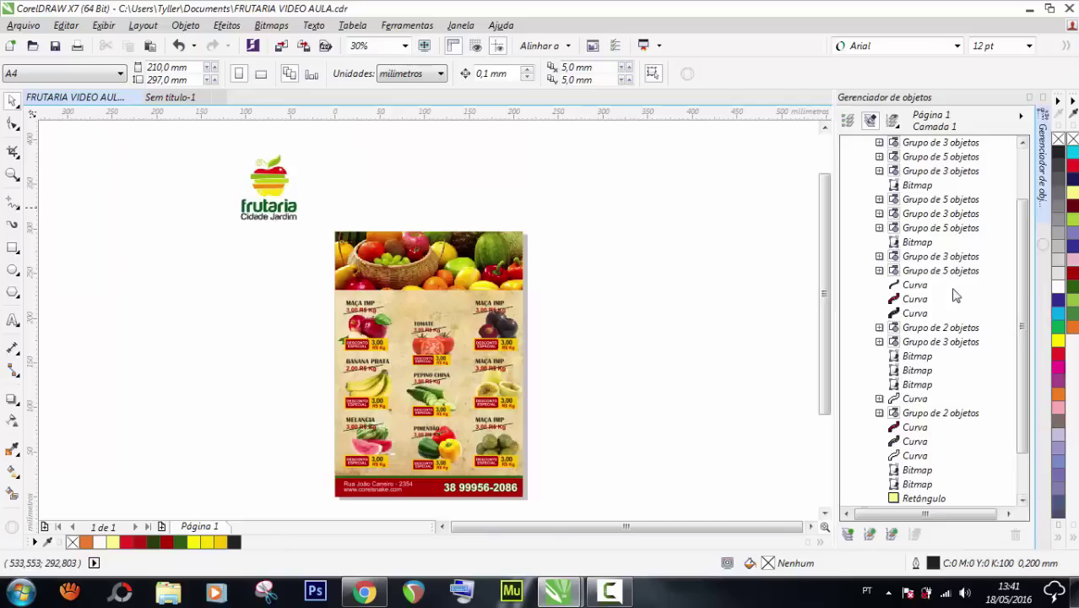
{"action": "scroll", "coordinate": [972, 338], "scroll_direction": "down", "scroll_amount": 2}
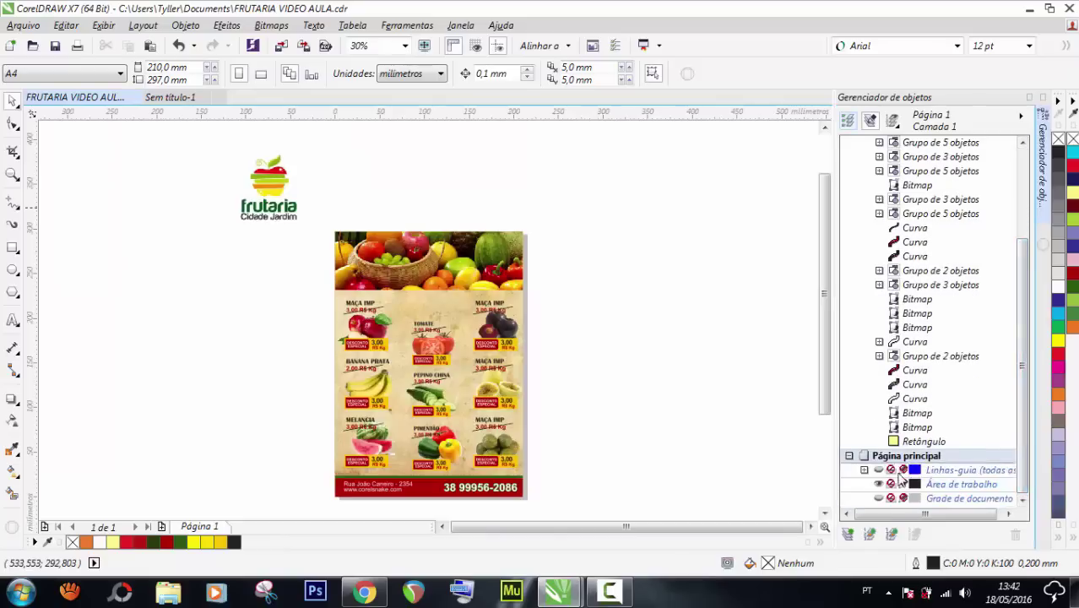
{"action": "left_click", "coordinate": [878, 469]}
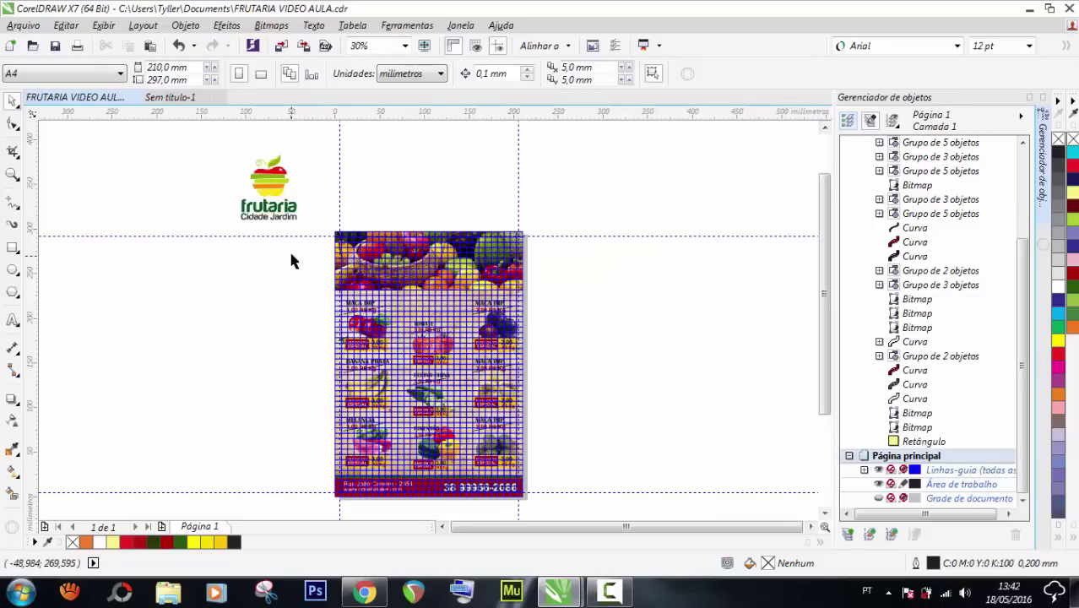
{"action": "scroll", "coordinate": [385, 253], "scroll_direction": "up", "scroll_amount": 2}
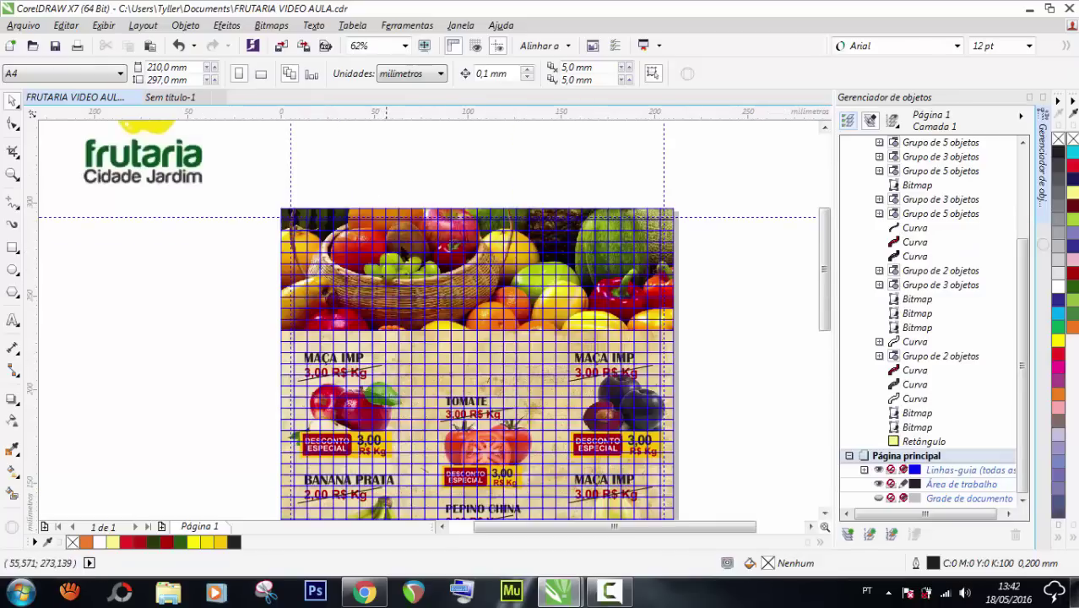
{"action": "scroll", "coordinate": [376, 253], "scroll_direction": "up", "scroll_amount": 2}
{"action": "scroll", "coordinate": [360, 253], "scroll_direction": "down", "scroll_amount": 2}
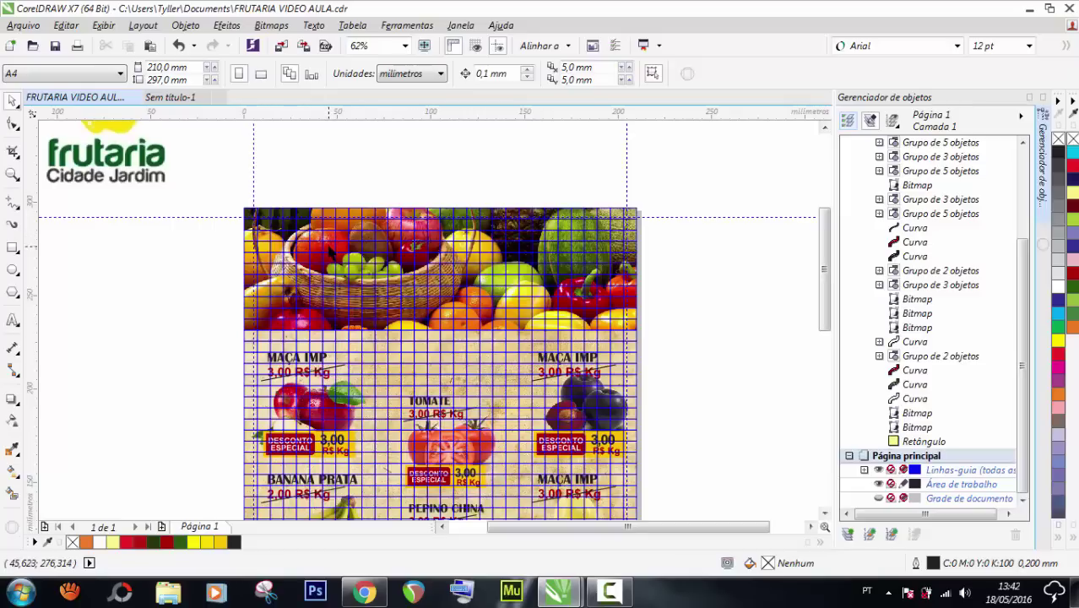
Stretch the header fruit photo downward to about 71.3 mm high, 180% vertical scale, keeping its top edge in place
{"action": "left_click", "coordinate": [329, 326]}
{"action": "scroll", "coordinate": [330, 329], "scroll_direction": "up", "scroll_amount": 2}
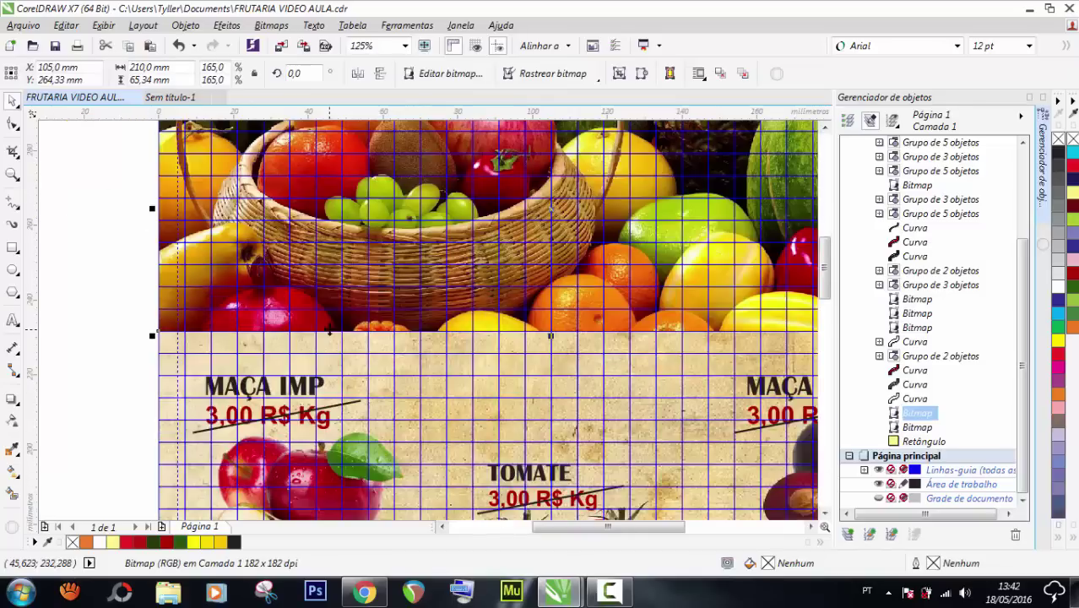
{"action": "left_click_drag", "start_coordinate": [550, 335], "coordinate": [549, 354]}
{"action": "scroll", "coordinate": [453, 354], "scroll_direction": "down", "scroll_amount": 2}
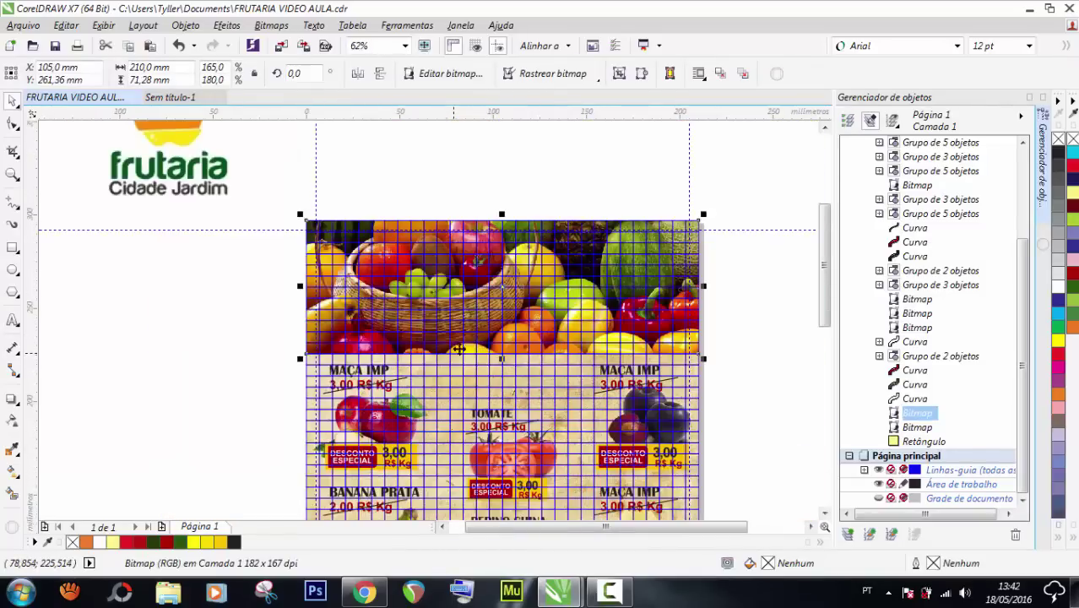
Select the logo together with its white backing shape and move both to just above the header fruit photo
{"action": "scroll", "coordinate": [278, 287], "scroll_direction": "down", "scroll_amount": 2}
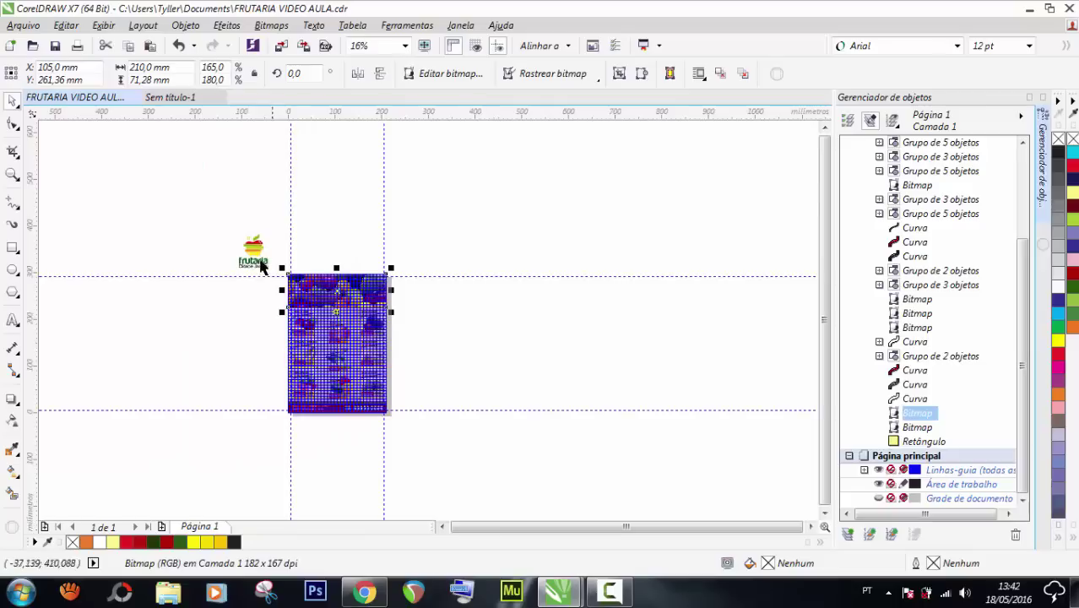
{"action": "scroll", "coordinate": [253, 262], "scroll_direction": "up", "scroll_amount": 2}
{"action": "left_click", "coordinate": [253, 213]}
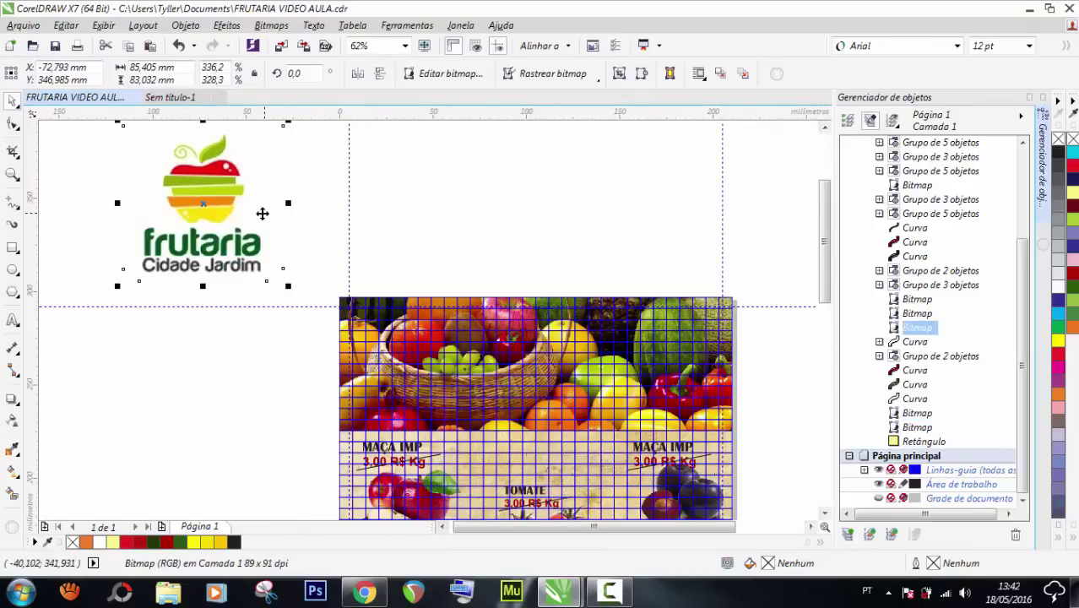
{"action": "scroll", "coordinate": [250, 212], "scroll_direction": "down", "scroll_amount": 2}
{"action": "left_click_drag", "start_coordinate": [150, 150], "coordinate": [272, 246]}
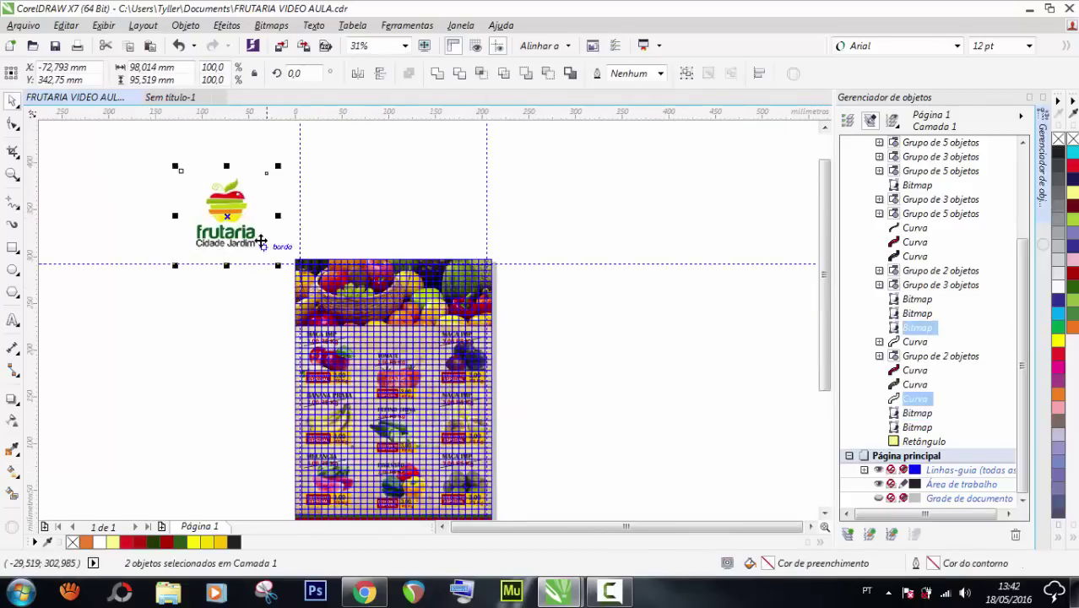
{"action": "scroll", "coordinate": [271, 245], "scroll_direction": "up", "scroll_amount": 2}
{"action": "scroll", "coordinate": [233, 245], "scroll_direction": "down", "scroll_amount": 2}
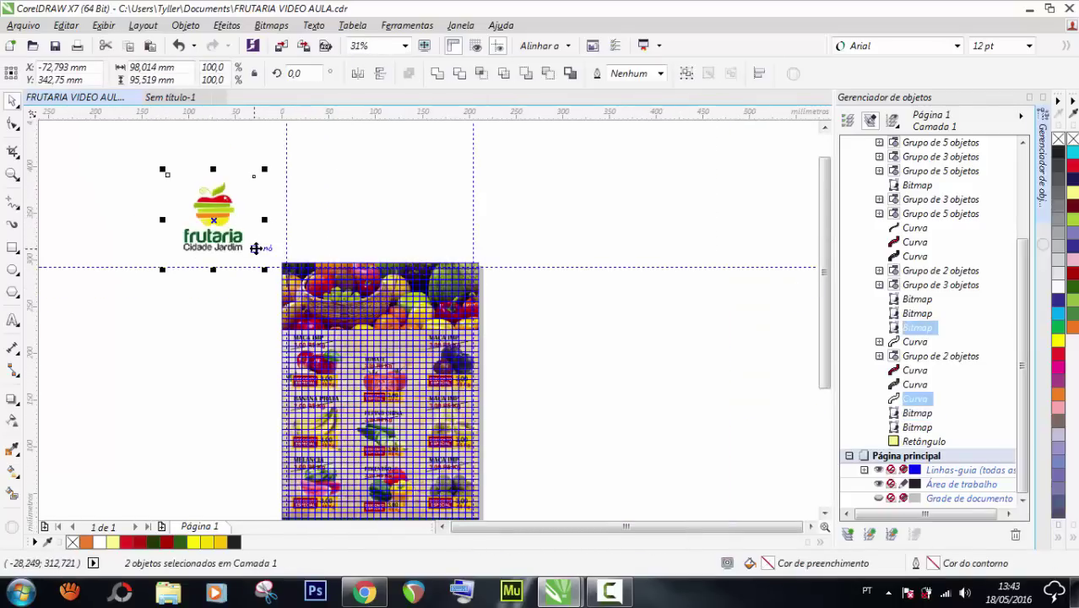
{"action": "scroll", "coordinate": [255, 249], "scroll_direction": "up", "scroll_amount": 2}
{"action": "left_click_drag", "start_coordinate": [229, 187], "coordinate": [620, 207]}
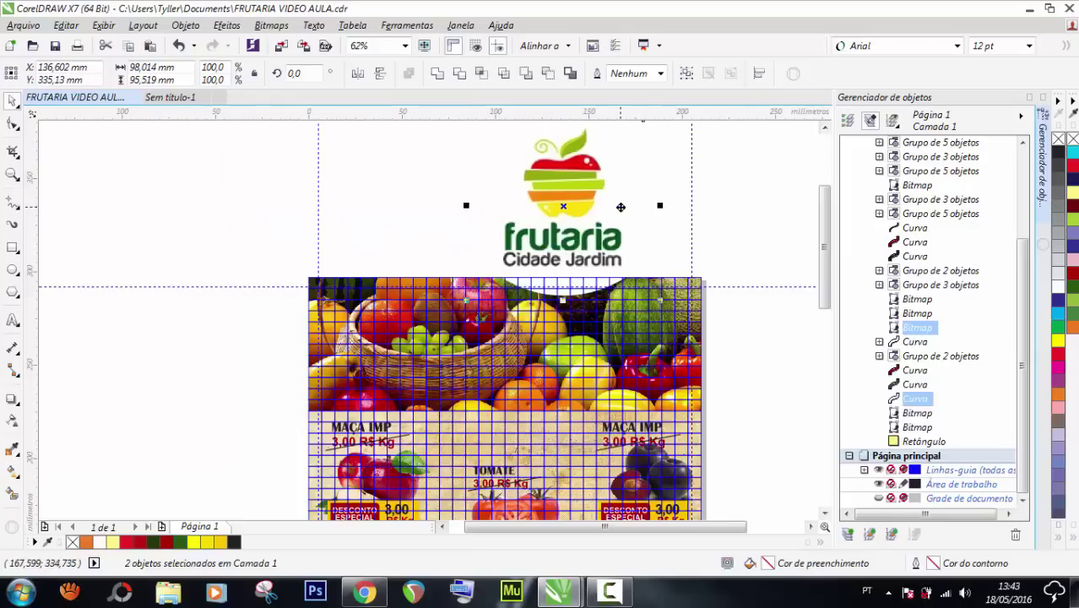
Move only the logo off the page, above and left of the flyer, leaving its white backing shape in place
{"action": "scroll", "coordinate": [591, 221], "scroll_direction": "down", "scroll_amount": 2}
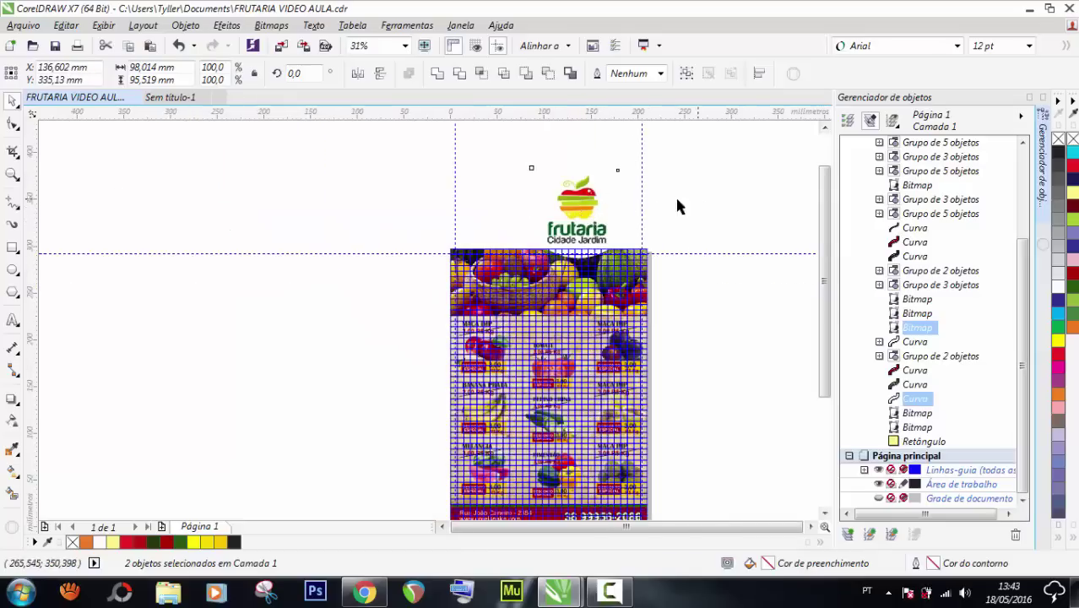
{"action": "left_click", "coordinate": [585, 205]}
{"action": "left_click_drag", "start_coordinate": [585, 206], "coordinate": [436, 197]}
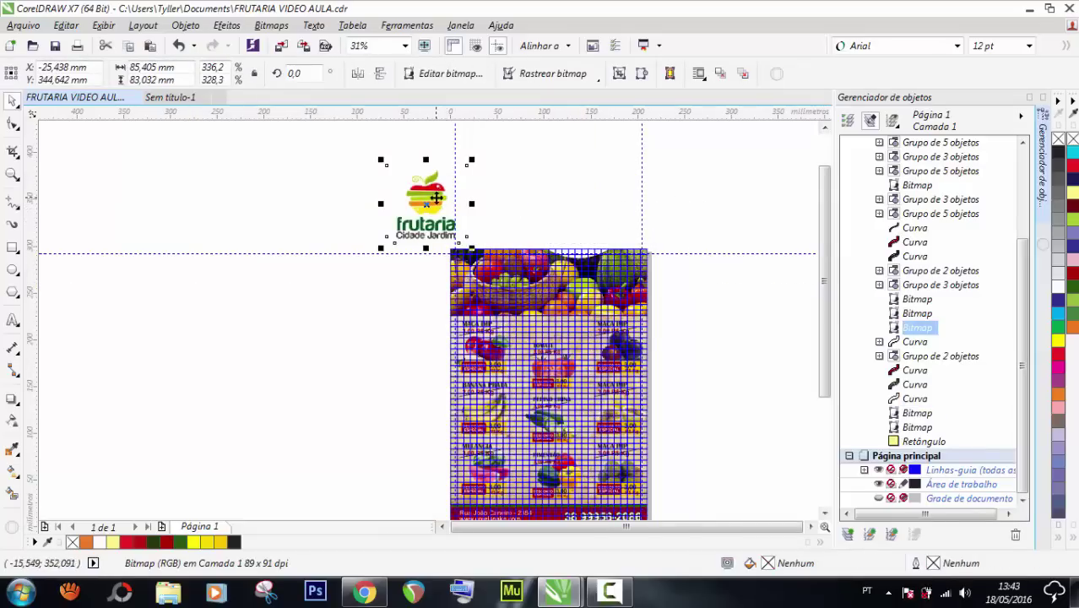
{"action": "left_click_drag", "start_coordinate": [332, 214], "coordinate": [317, 212]}
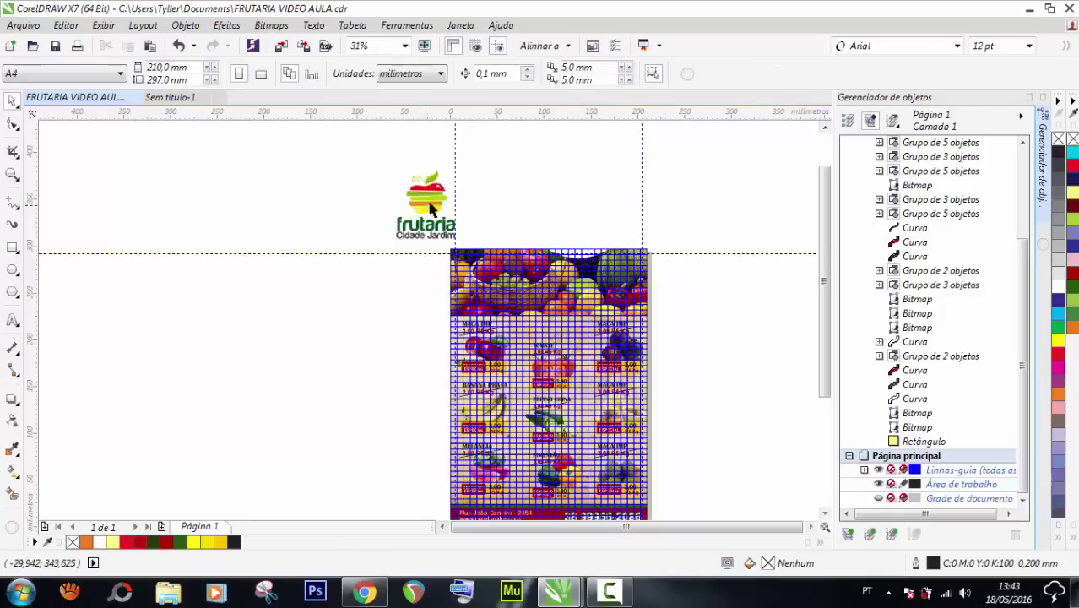
Move the white backing shape down over the right part of the header fruit photo
{"action": "left_click", "coordinate": [559, 212]}
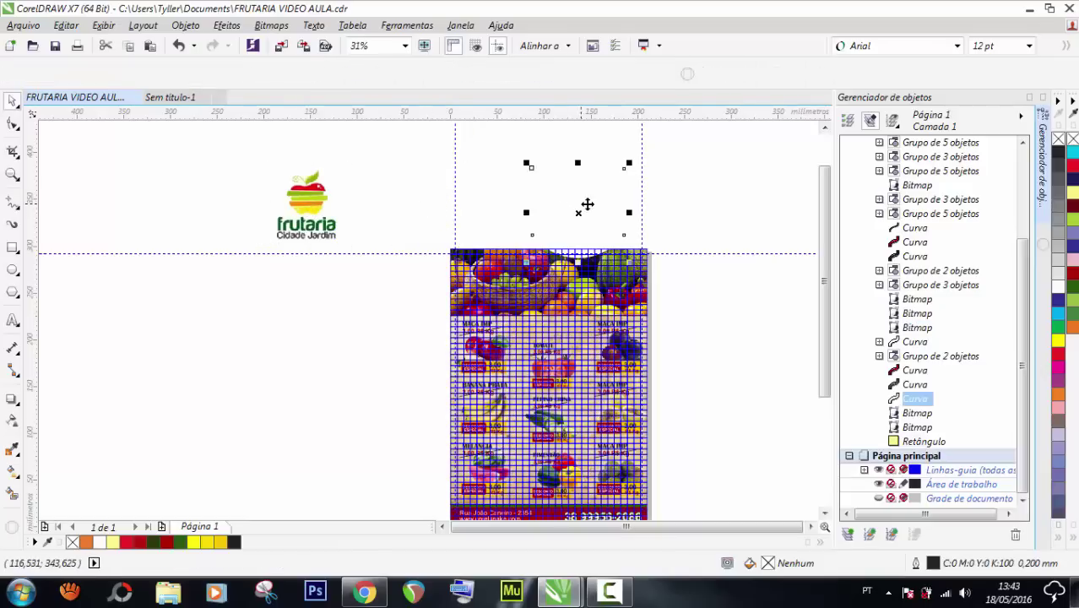
{"action": "left_click_drag", "start_coordinate": [596, 234], "coordinate": [609, 303]}
{"action": "scroll", "coordinate": [626, 282], "scroll_direction": "up", "scroll_amount": 2}
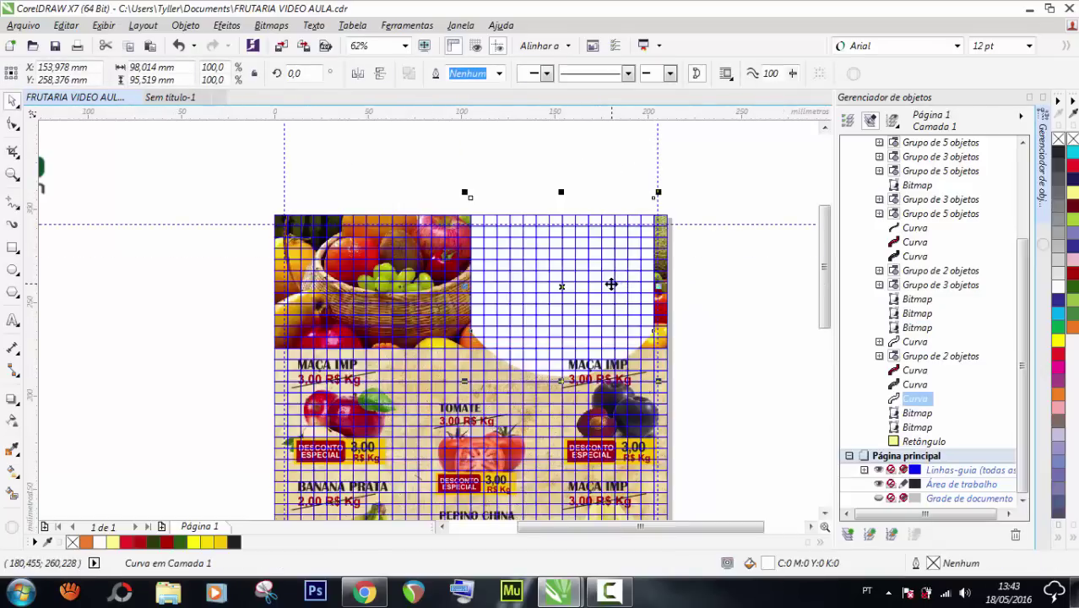
Hide the master page's guidelines layer and move the white backing shape to the middle of the header photo
{"action": "left_click", "coordinate": [879, 497]}
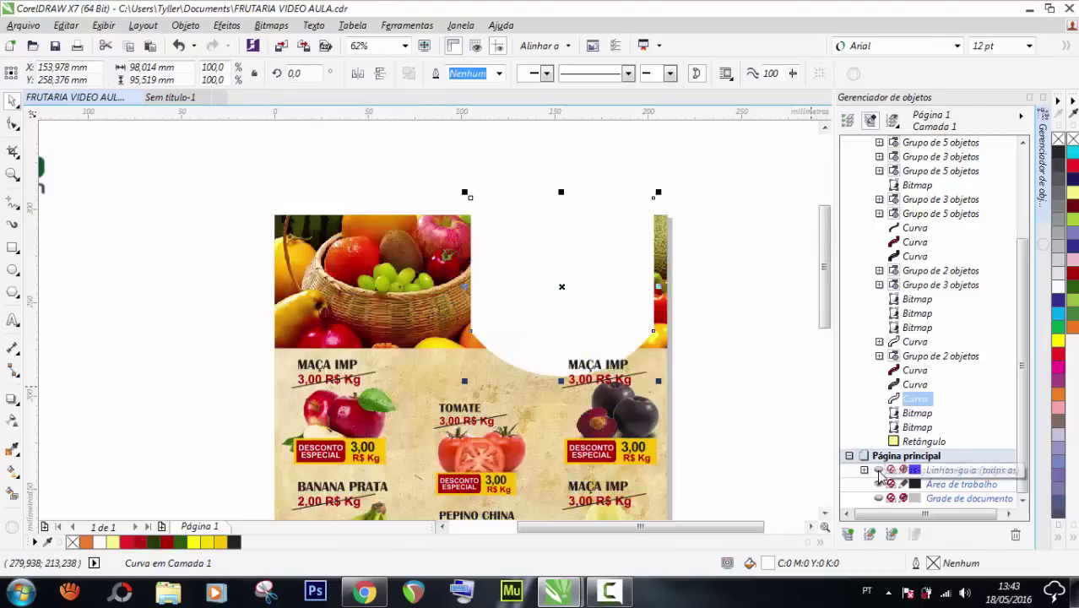
{"action": "left_click", "coordinate": [630, 249]}
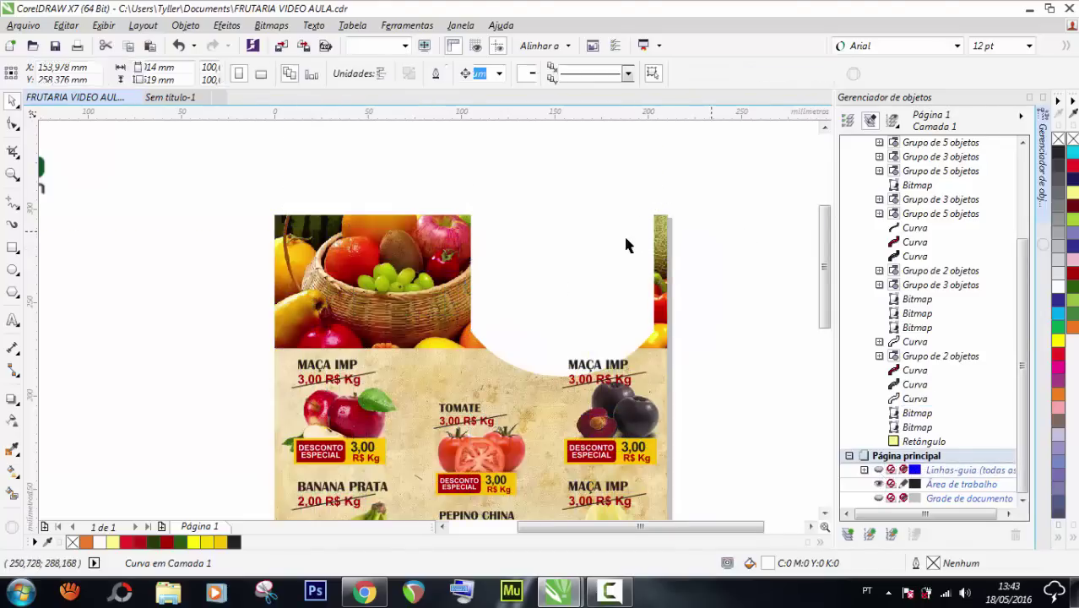
{"action": "left_click", "coordinate": [618, 275]}
{"action": "left_click_drag", "start_coordinate": [598, 301], "coordinate": [512, 283]}
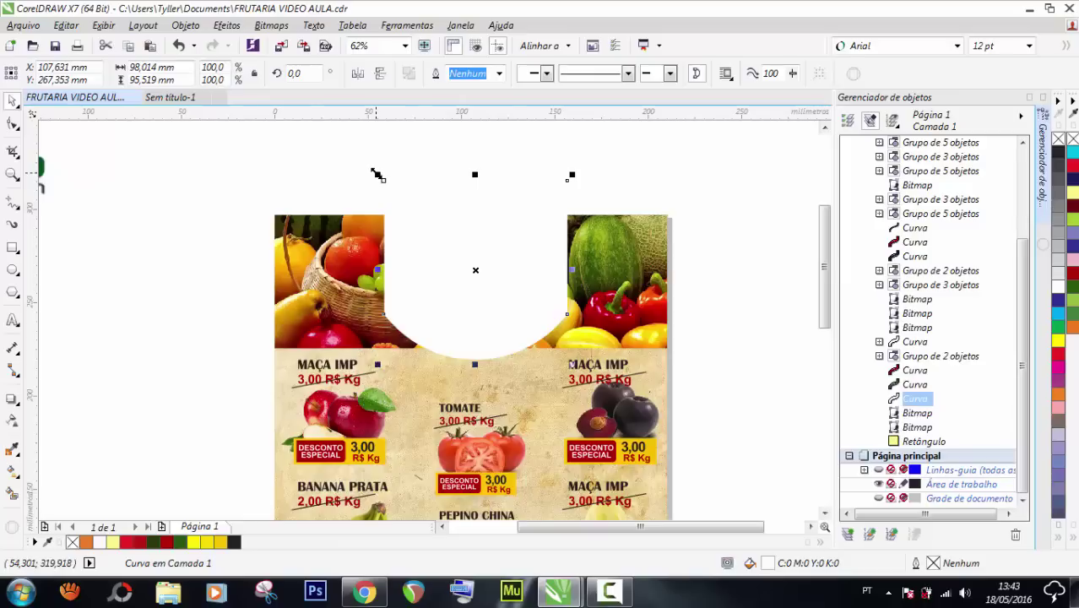
Rotate the white backing shape to 270° so its curve faces left, and move it over the header's right side
{"action": "left_click", "coordinate": [505, 233]}
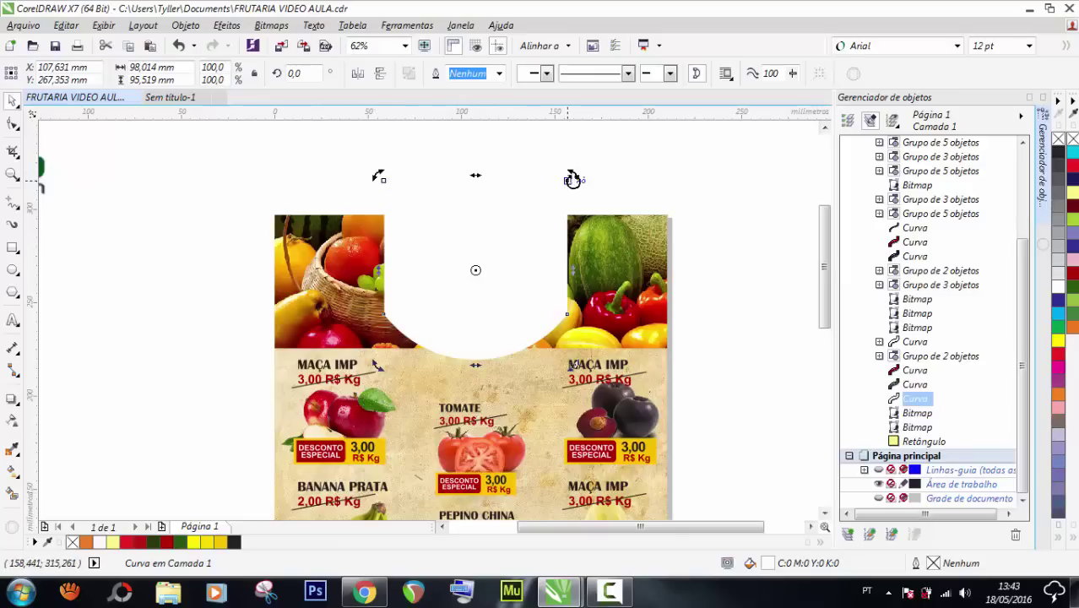
{"action": "left_click_drag", "start_coordinate": [575, 177], "coordinate": [546, 346]}
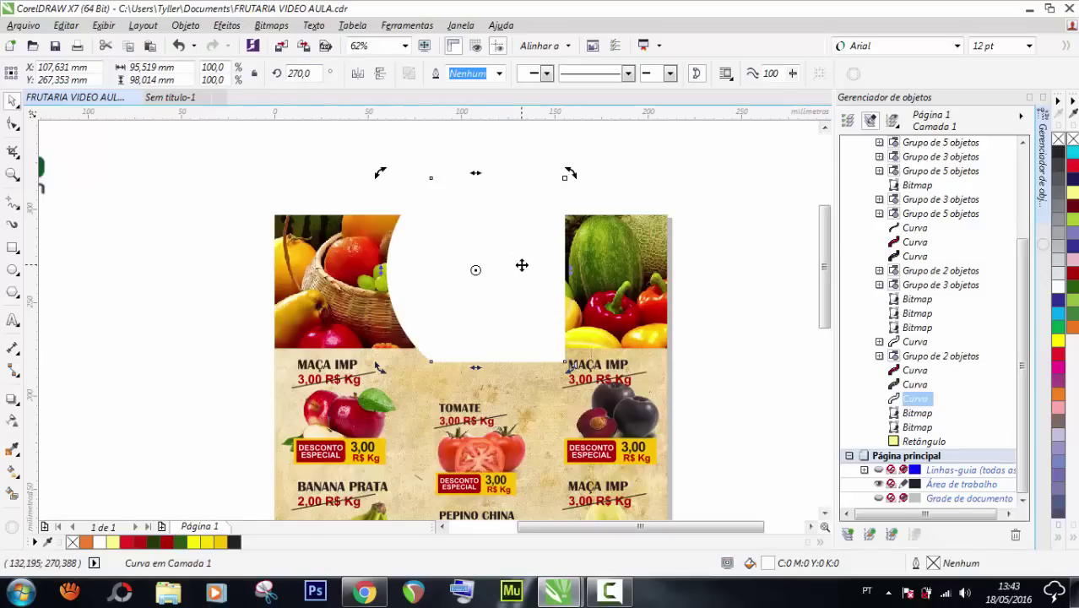
{"action": "left_click_drag", "start_coordinate": [528, 270], "coordinate": [645, 273]}
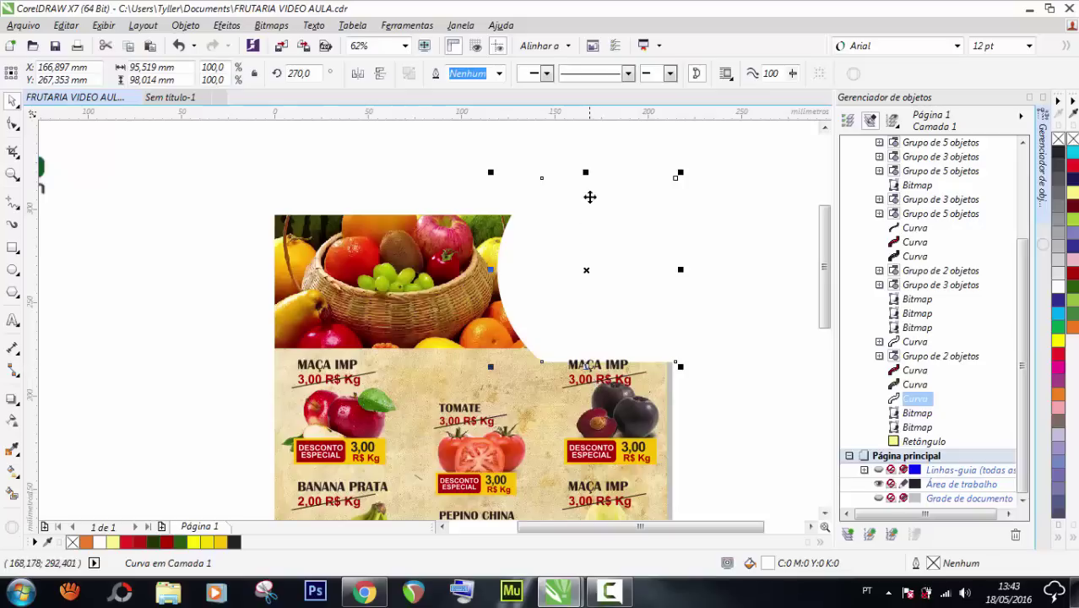
{"action": "left_click_drag", "start_coordinate": [586, 173], "coordinate": [587, 208]}
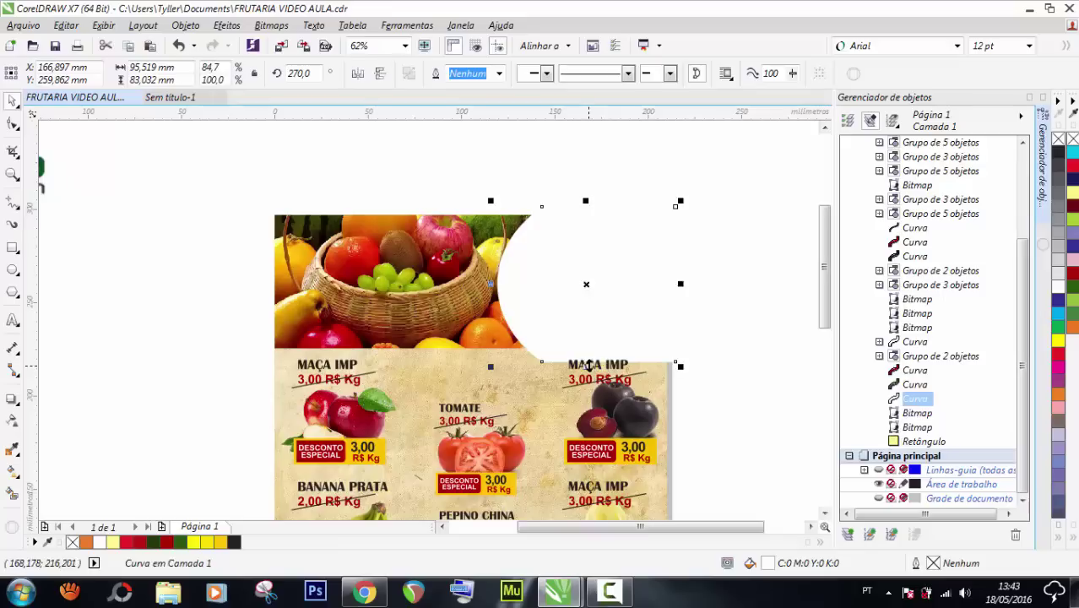
{"action": "left_click_drag", "start_coordinate": [587, 365], "coordinate": [590, 352]}
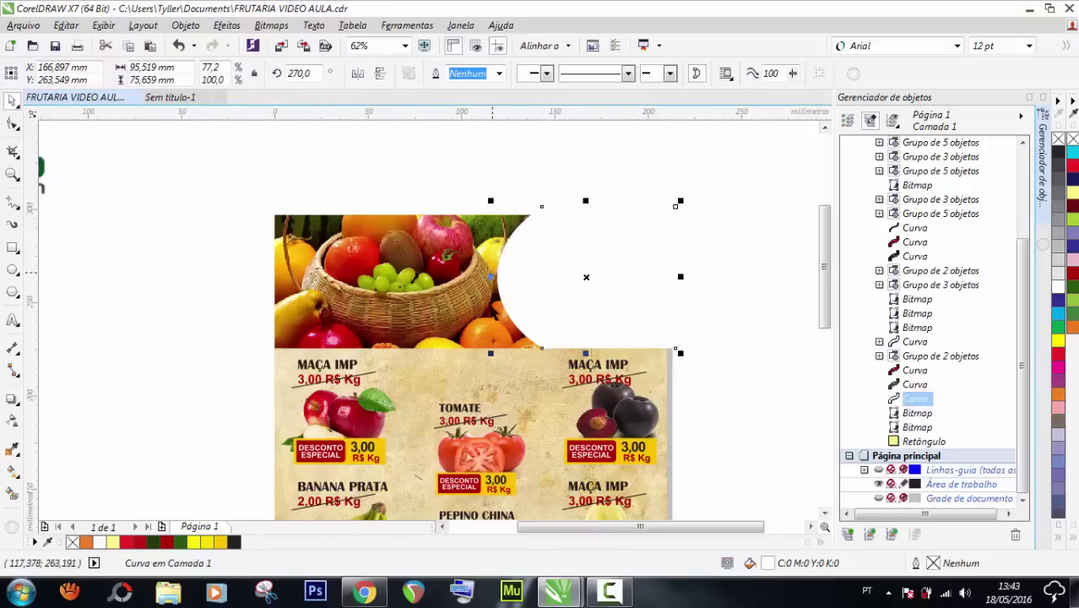
{"action": "key", "text": "ctrl+z"}
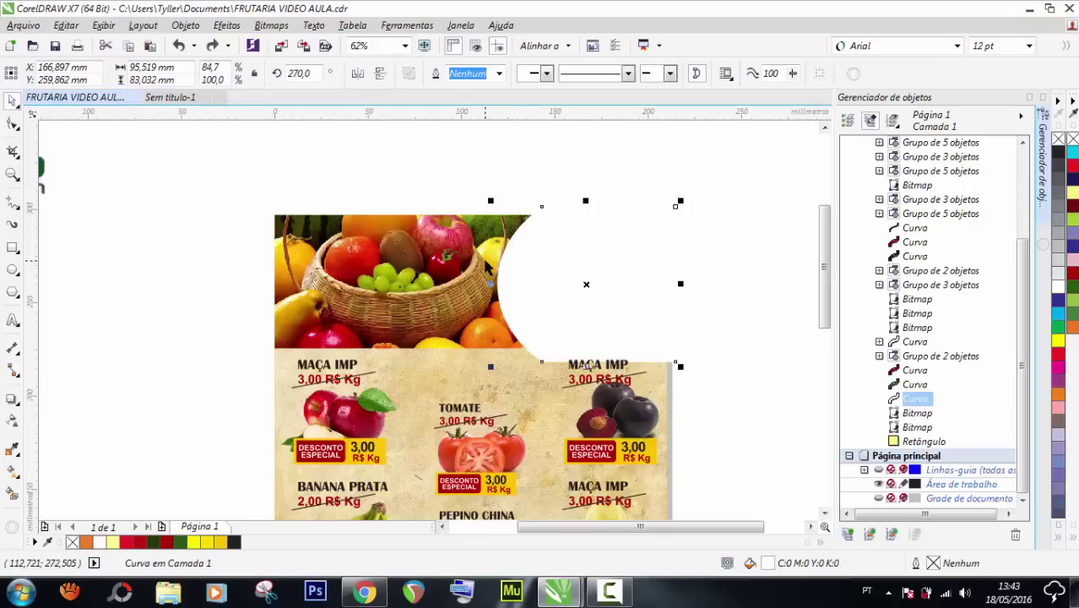
{"action": "key", "text": "ctrl+z"}
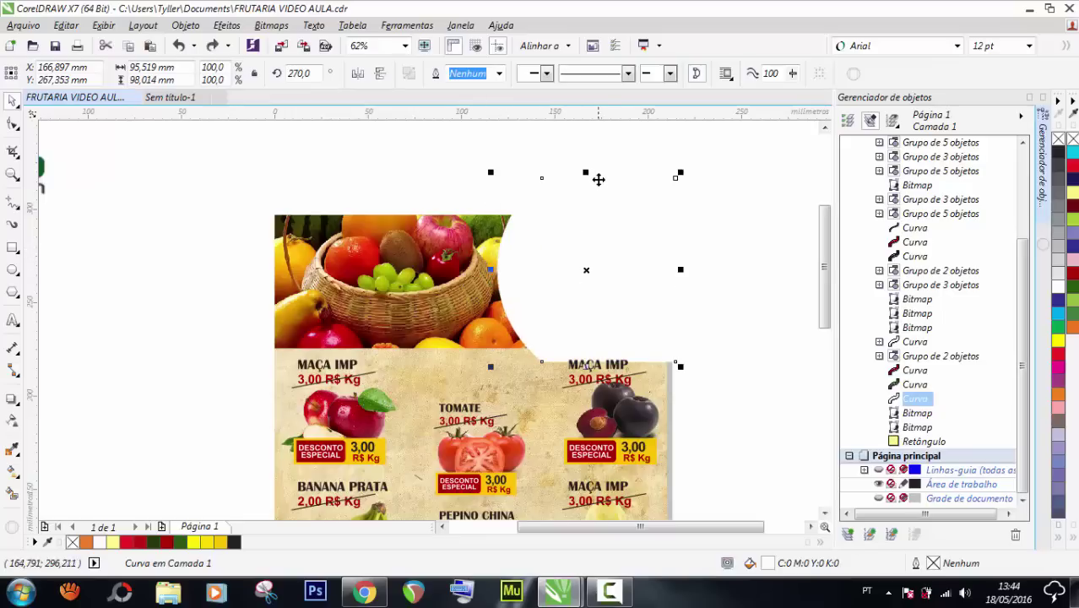
Shrink the white backing shape about its centre to about 86.8 mm high and lower it to about Y 263 mm
{"action": "left_click_drag", "start_coordinate": [585, 174], "coordinate": [586, 183]}
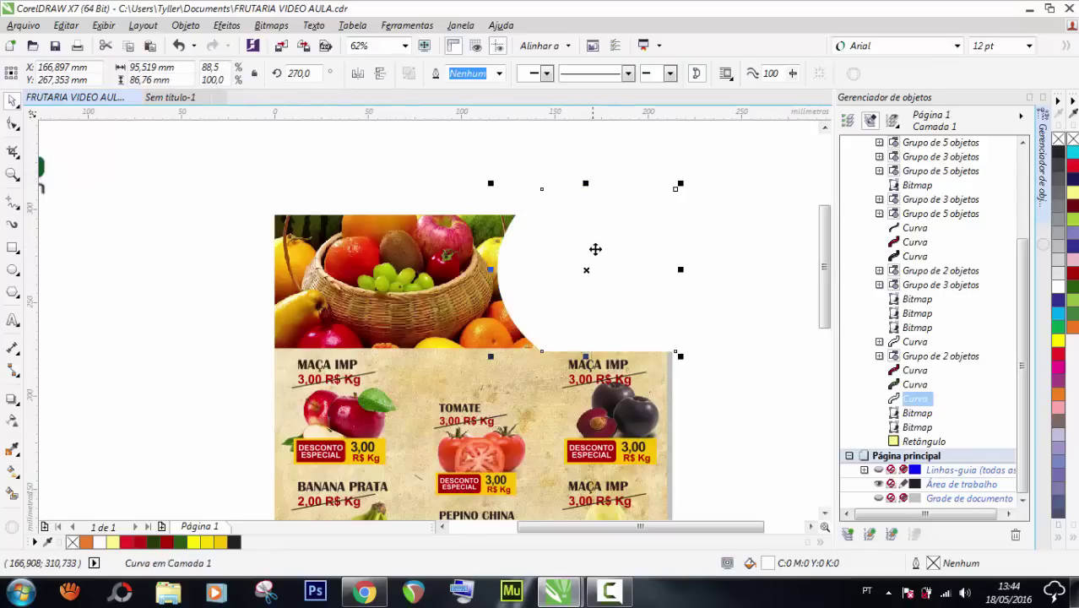
{"action": "left_click_drag", "start_coordinate": [600, 256], "coordinate": [599, 262]}
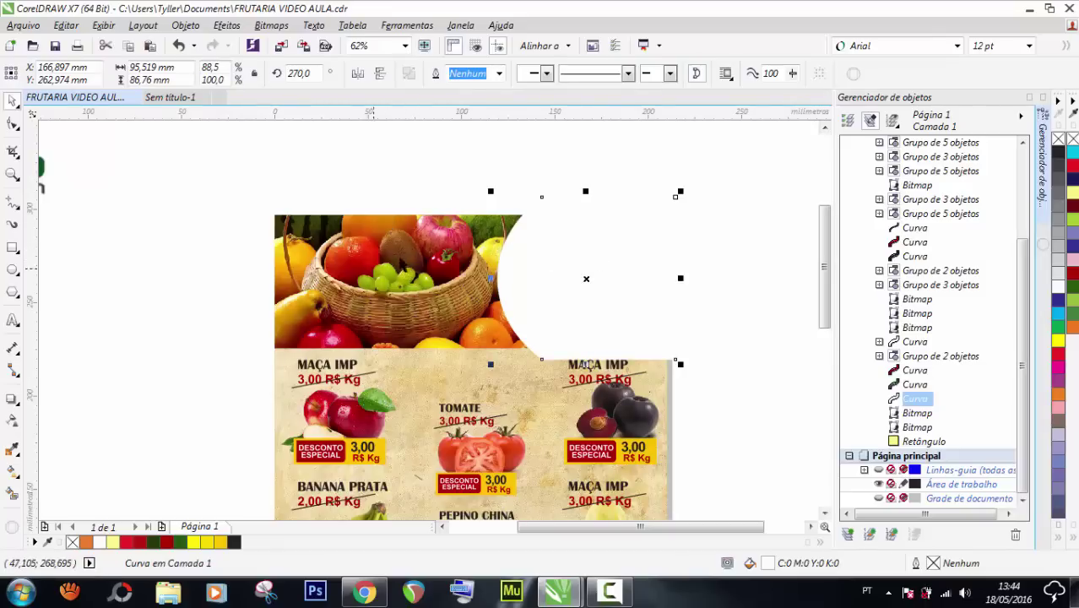
{"action": "left_click", "coordinate": [206, 234]}
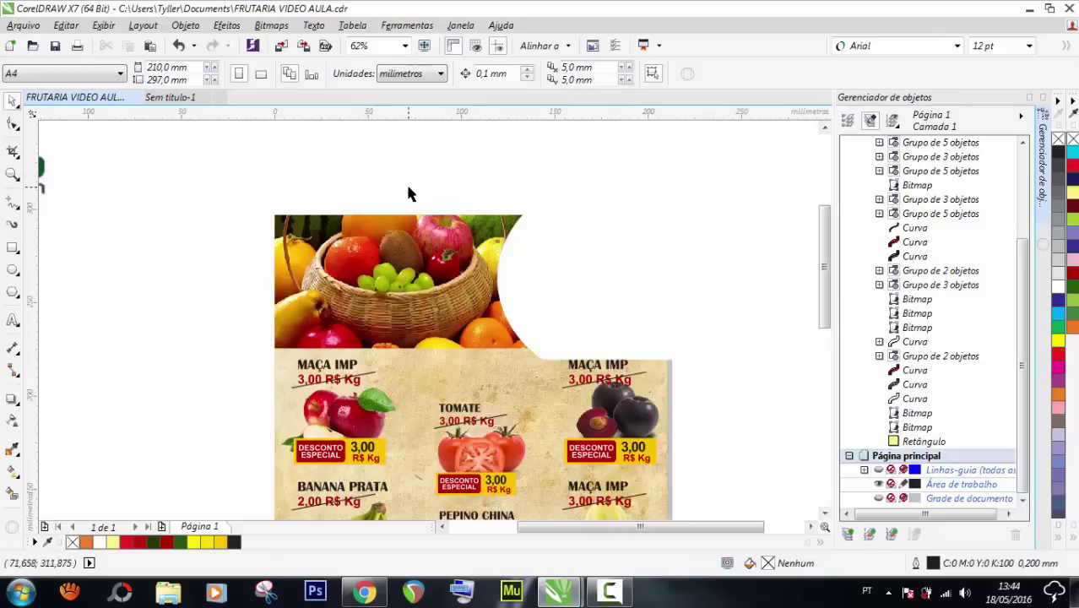
Draw a rectangle of about 37.3 × 37.9 mm above the header photo and place a copy to its right
{"action": "key", "text": "F6"}
{"action": "scroll", "coordinate": [160, 248], "scroll_direction": "down", "scroll_amount": 2}
{"action": "left_click_drag", "start_coordinate": [199, 158], "coordinate": [277, 183]}
{"action": "key", "text": "space"}
{"action": "scroll", "coordinate": [173, 162], "scroll_direction": "up", "scroll_amount": 2}
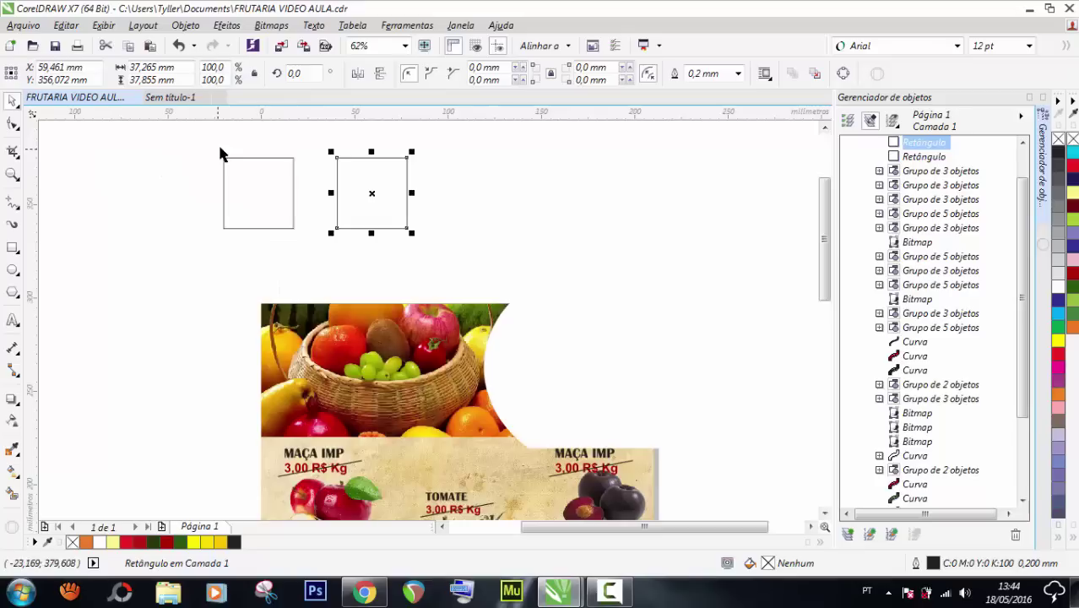
Select the left practice square alone, select both squares with a selection box, and clear the selection
{"action": "left_click", "coordinate": [244, 140]}
{"action": "left_click", "coordinate": [292, 203]}
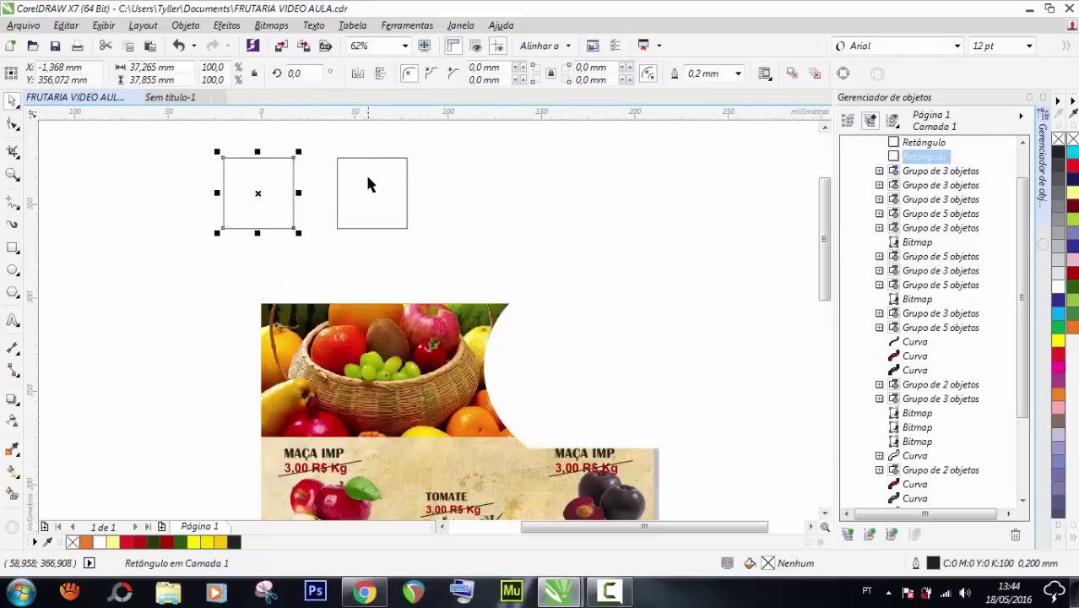
{"action": "left_click_drag", "start_coordinate": [165, 162], "coordinate": [483, 245]}
{"action": "left_click", "coordinate": [369, 254]}
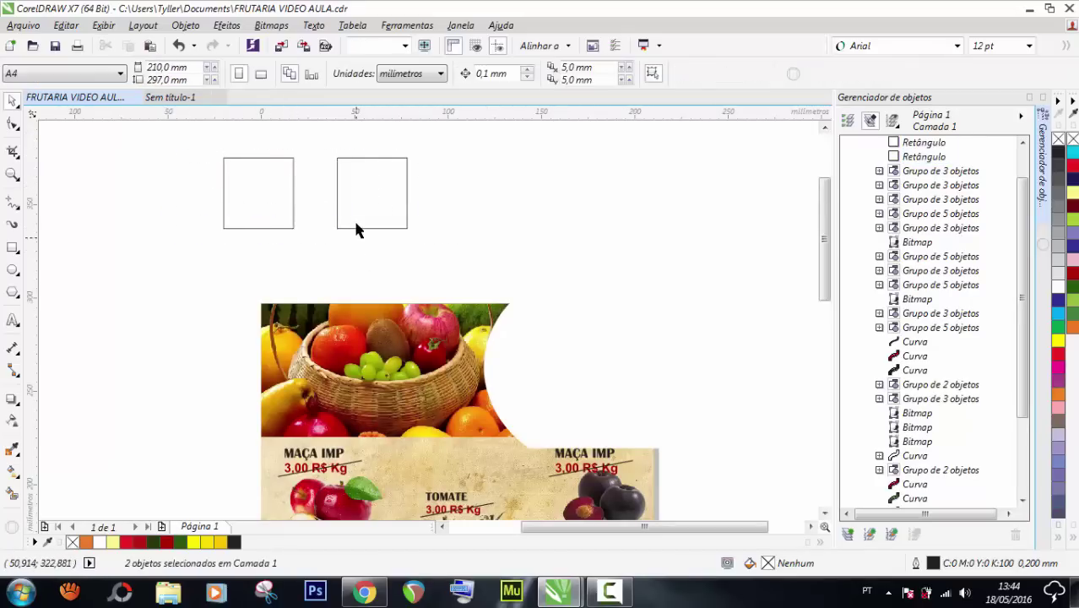
Copy the right practice square diagonally down and left so the copy partly overlaps the original
{"action": "left_click", "coordinate": [356, 203]}
{"action": "left_click_drag", "start_coordinate": [357, 203], "coordinate": [338, 218]}
{"action": "left_click", "coordinate": [203, 171]}
{"action": "left_click", "coordinate": [312, 224]}
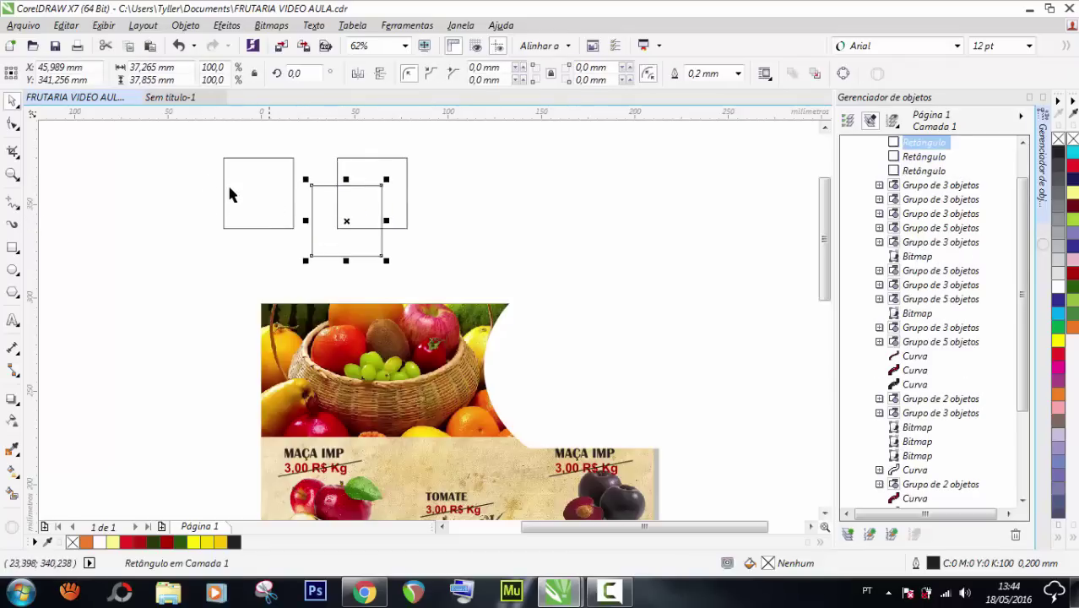
Practise selecting the two upper squares together without the overlapping one, by selection box and by adding them individually
{"action": "left_click", "coordinate": [229, 195]}
{"action": "left_click", "coordinate": [372, 174]}
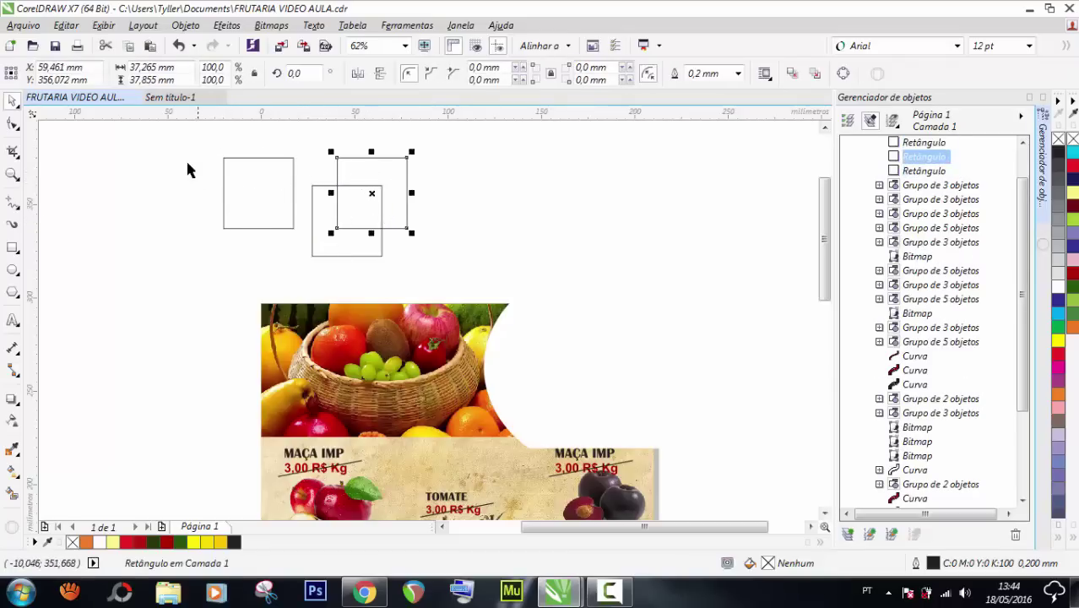
{"action": "left_click_drag", "start_coordinate": [155, 145], "coordinate": [436, 239]}
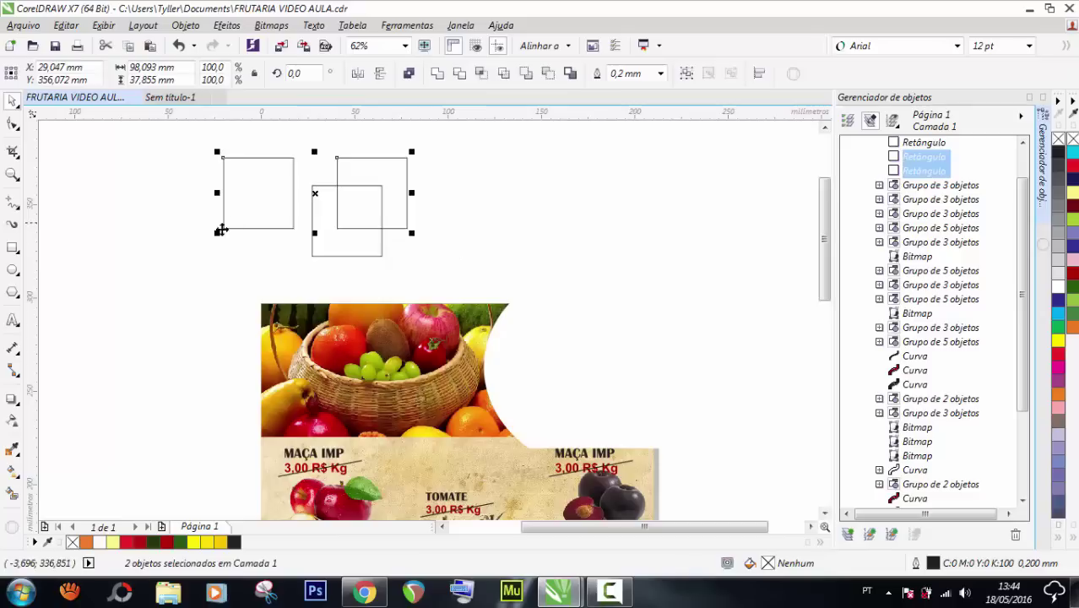
{"action": "left_click", "coordinate": [268, 245]}
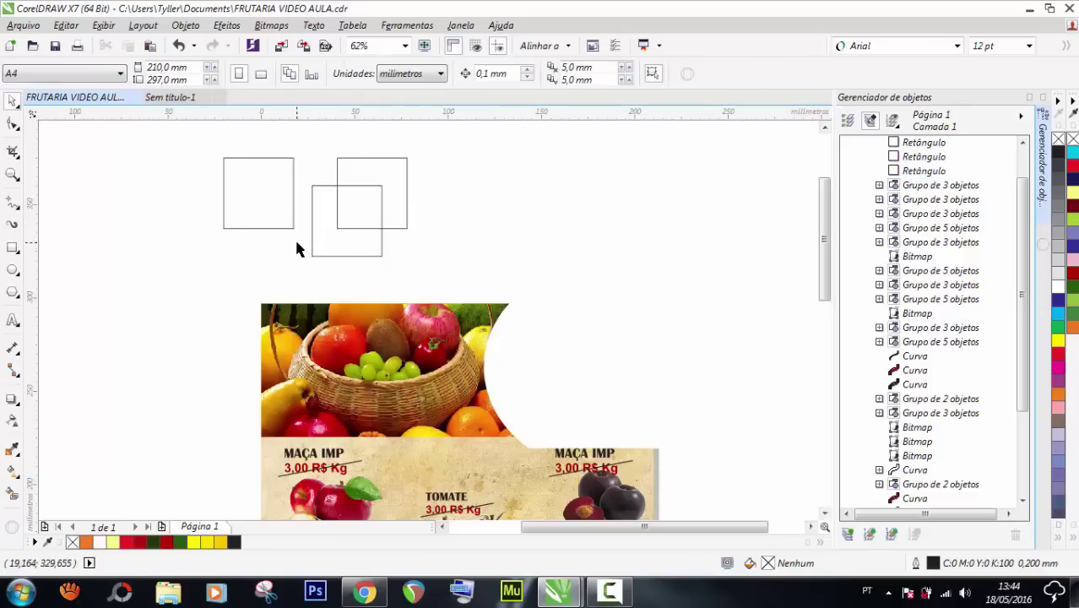
{"action": "left_click", "coordinate": [268, 189]}
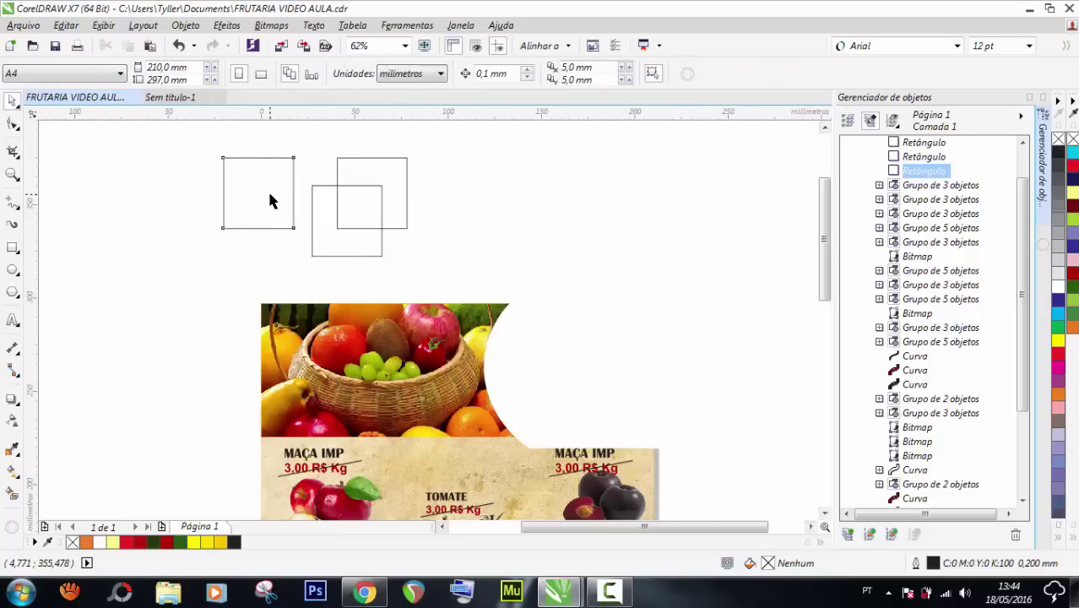
{"action": "left_click", "coordinate": [369, 185], "text": "shift"}
{"action": "left_click", "coordinate": [172, 185]}
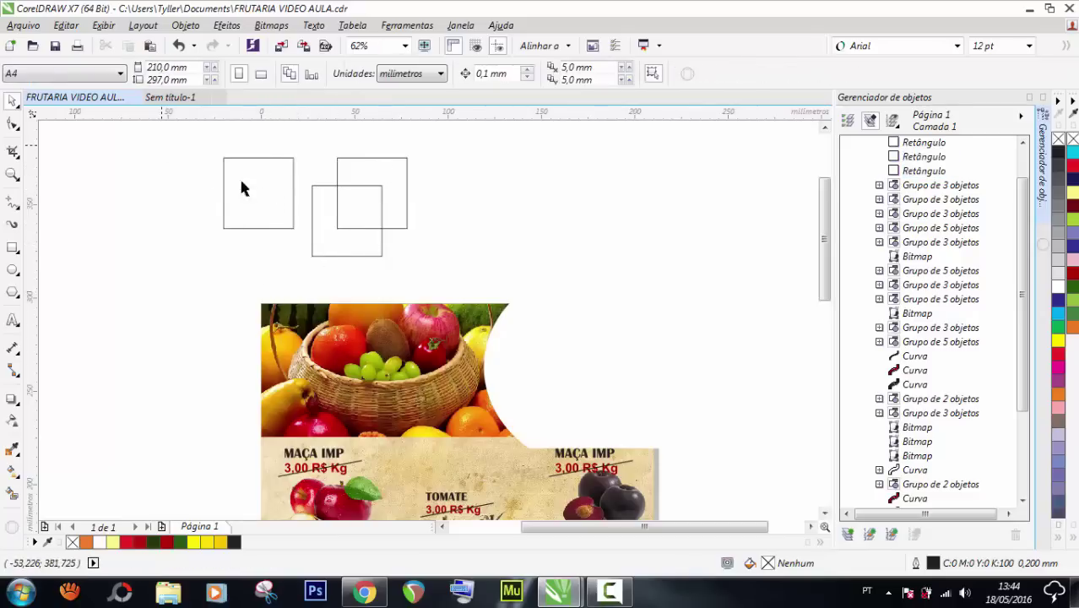
Delete all three practice squares above the header photo
{"action": "left_click_drag", "start_coordinate": [167, 151], "coordinate": [443, 269]}
{"action": "key", "text": "Delete"}
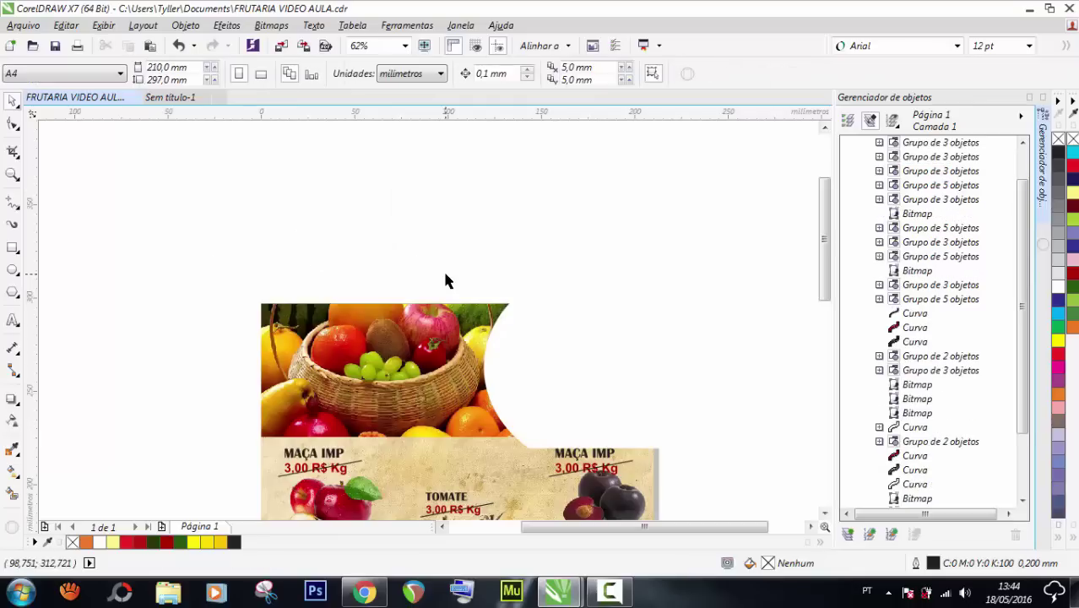
Intersect the white curved shape with the header photo and delete the original curve that extends beyond the page
{"action": "left_click", "coordinate": [552, 364]}
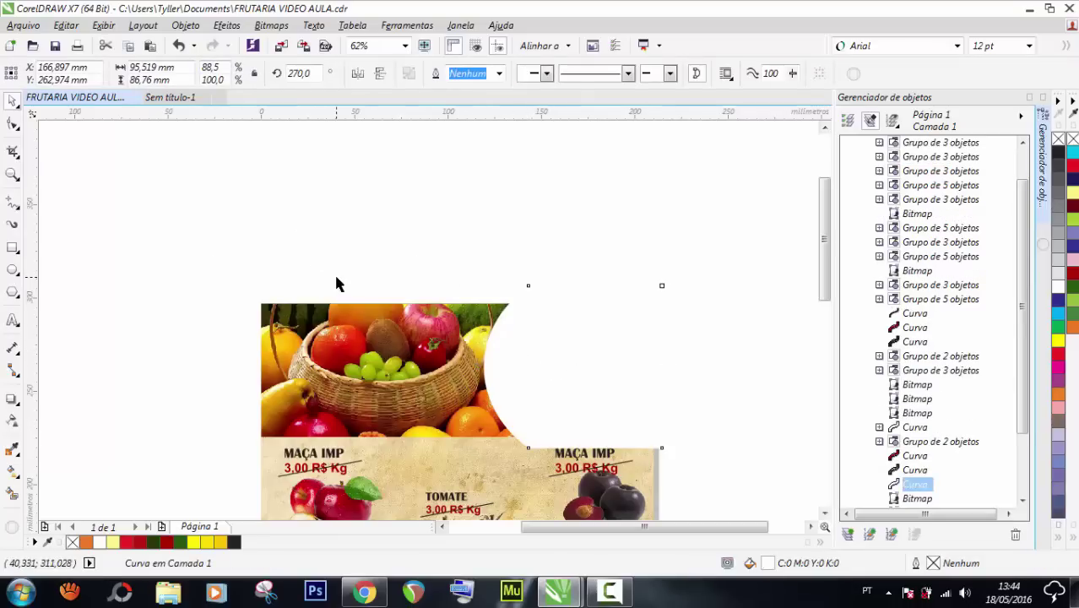
{"action": "left_click", "coordinate": [360, 353]}
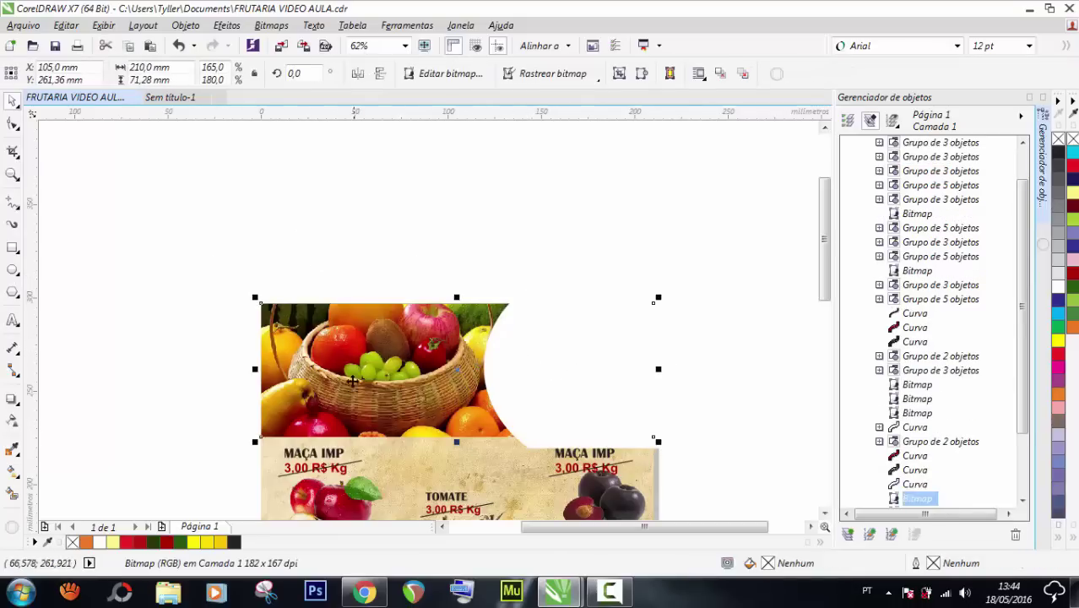
{"action": "left_click", "coordinate": [533, 454], "text": "shift"}
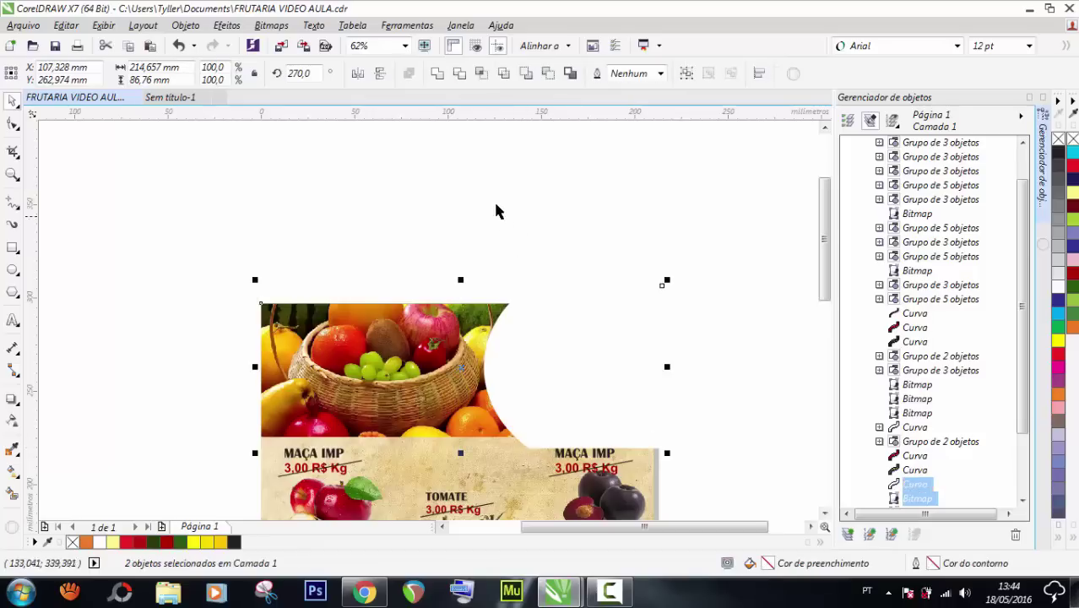
{"action": "left_click", "coordinate": [481, 75]}
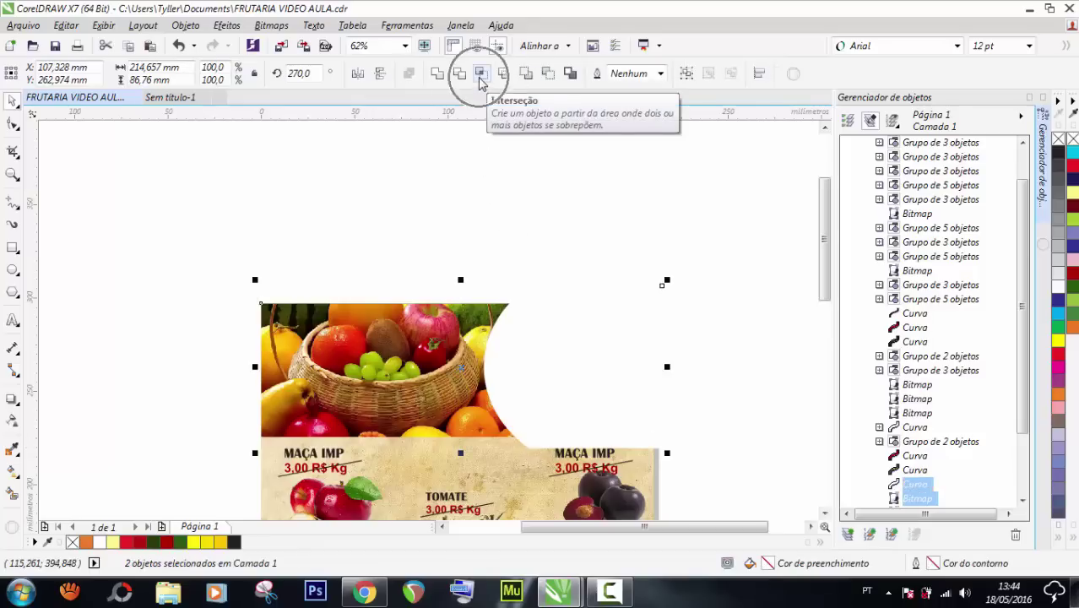
{"action": "left_click", "coordinate": [543, 194]}
{"action": "left_click", "coordinate": [538, 455]}
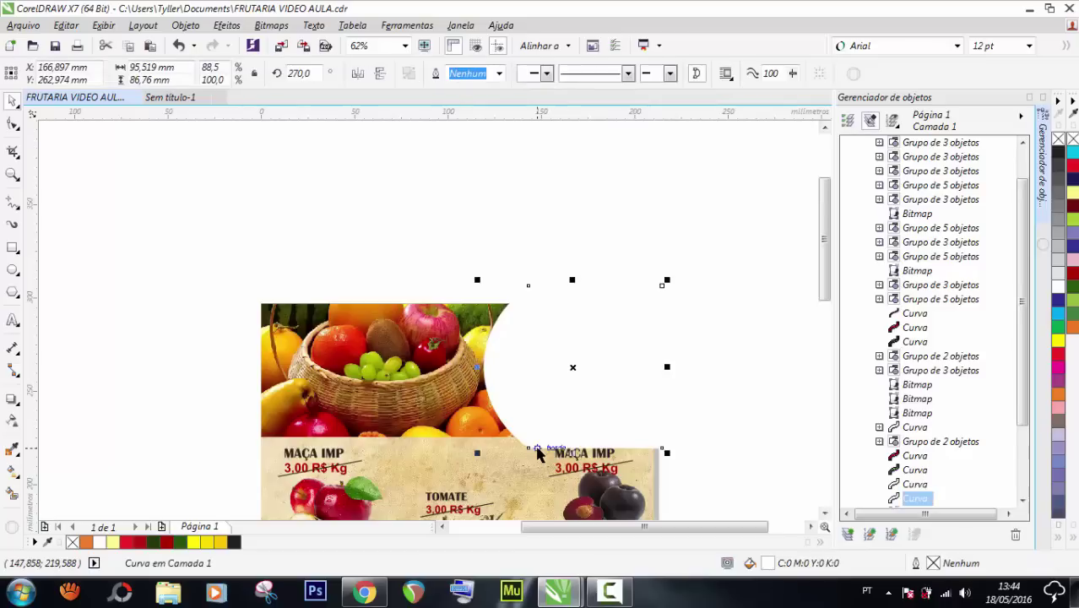
{"action": "key", "text": "Delete"}
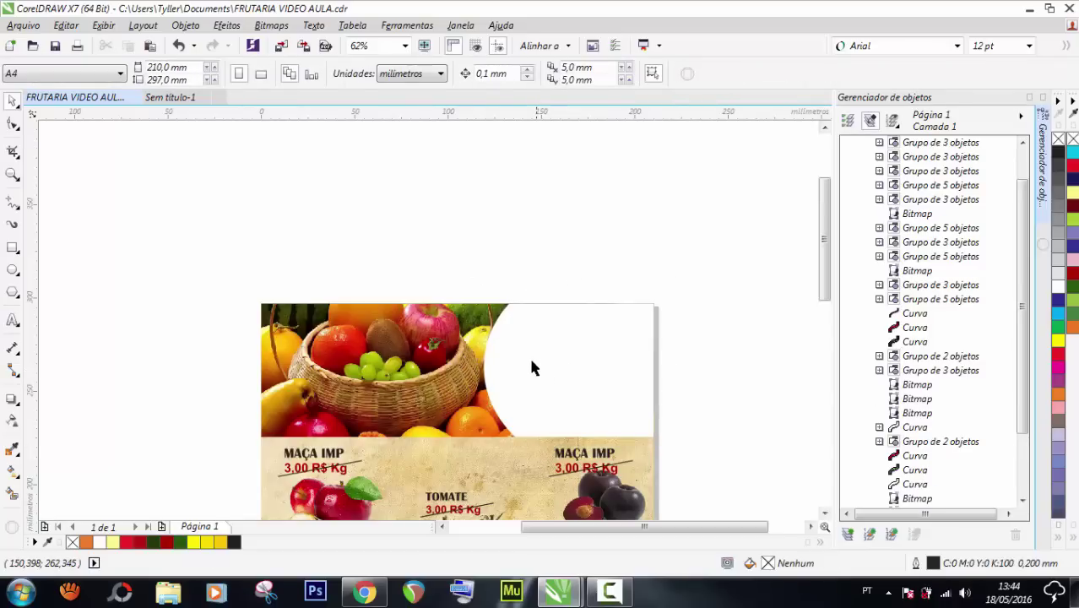
Move the frutaria logo into the white curved header area and scale it down to about 73 mm wide
{"action": "scroll", "coordinate": [422, 345], "scroll_direction": "down", "scroll_amount": 3}
{"action": "left_click_drag", "start_coordinate": [272, 293], "coordinate": [553, 365]}
{"action": "scroll", "coordinate": [545, 356], "scroll_direction": "up", "scroll_amount": 2}
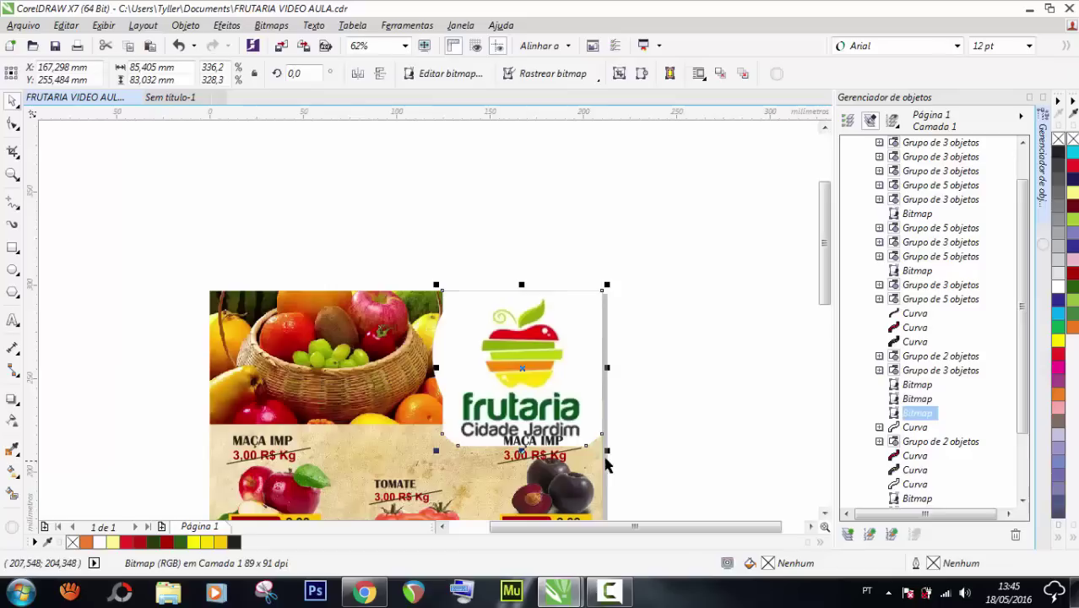
{"action": "left_click_drag", "start_coordinate": [608, 451], "coordinate": [586, 429]}
{"action": "scroll", "coordinate": [513, 376], "scroll_direction": "up", "scroll_amount": 2}
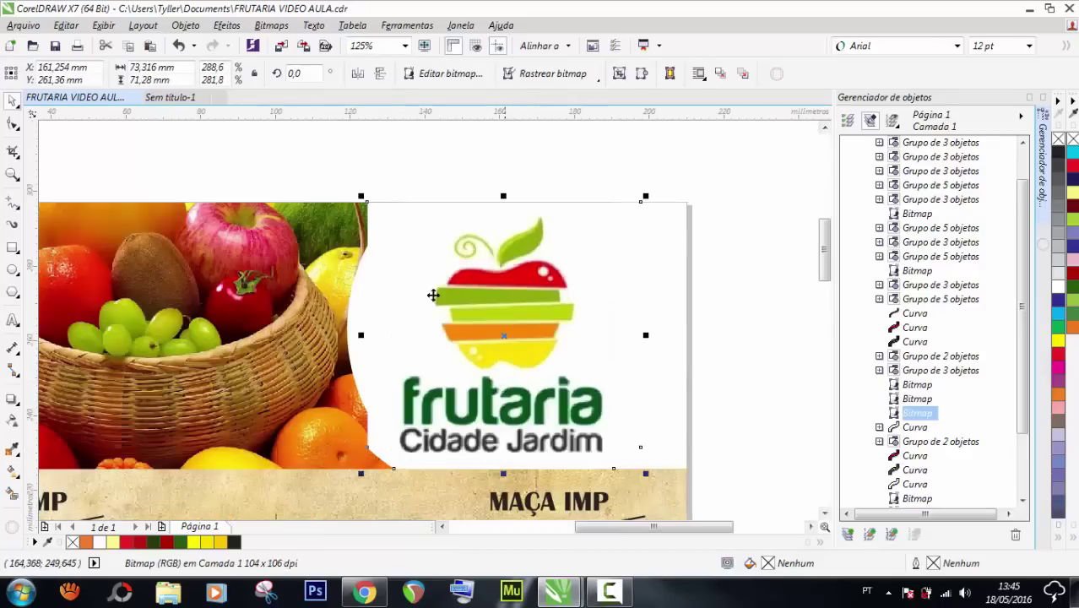
Fine-tune the logo's size and position in the white header area, ending at about 73 by 71 mm
{"action": "left_click_drag", "start_coordinate": [360, 196], "coordinate": [397, 225]}
{"action": "left_click_drag", "start_coordinate": [504, 372], "coordinate": [506, 358]}
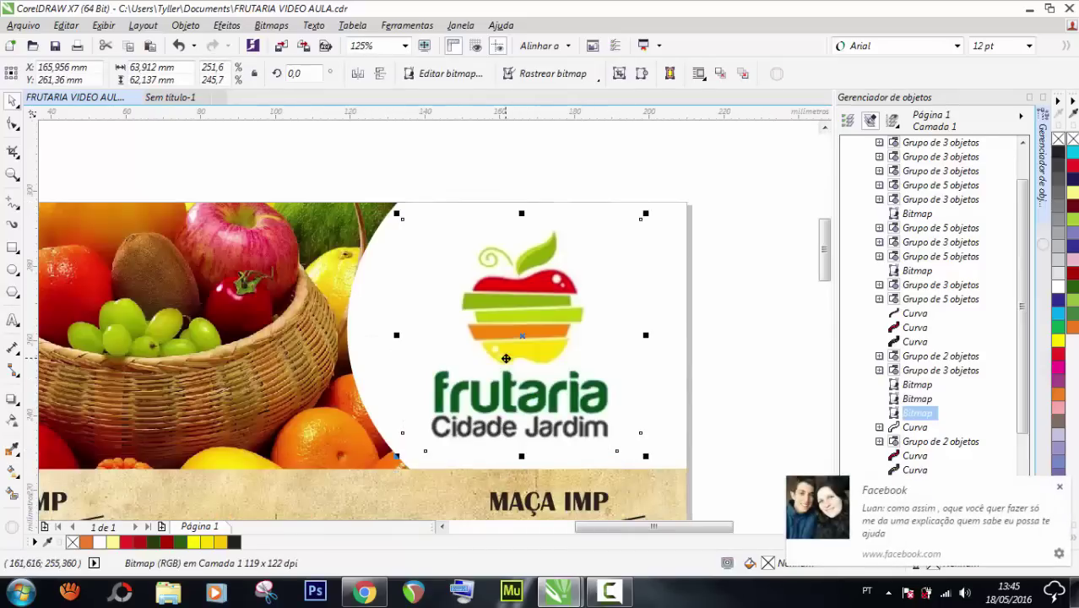
{"action": "left_click", "coordinate": [1059, 488]}
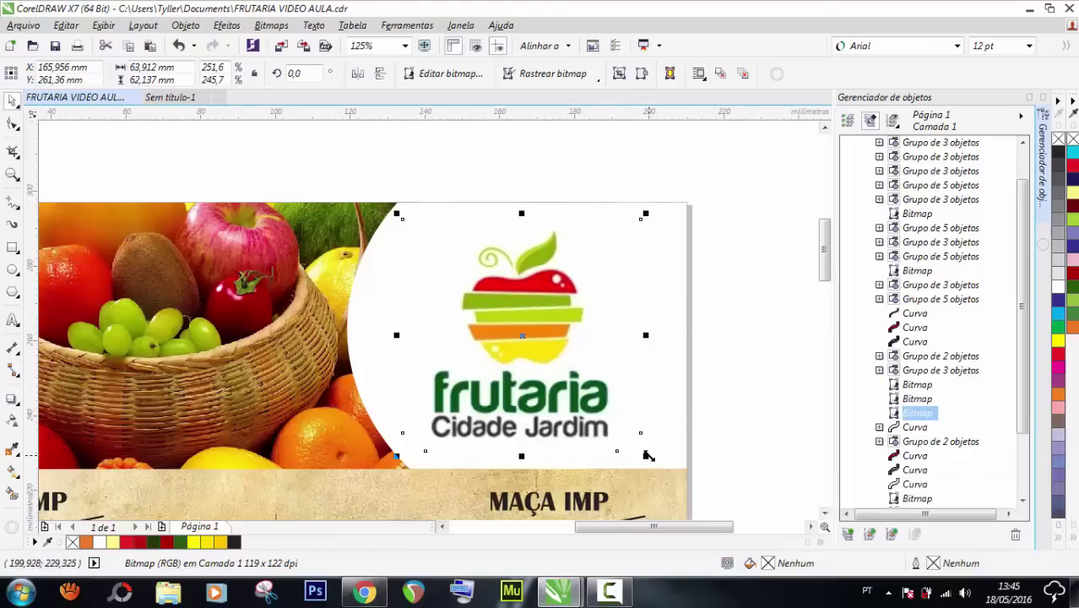
{"action": "mouse_move", "coordinate": [647, 456]}
{"action": "left_mouse_down"}
{"action": "mouse_move", "coordinate": [664, 458]}
{"action": "mouse_move", "coordinate": [663, 471]}
{"action": "left_mouse_up"}
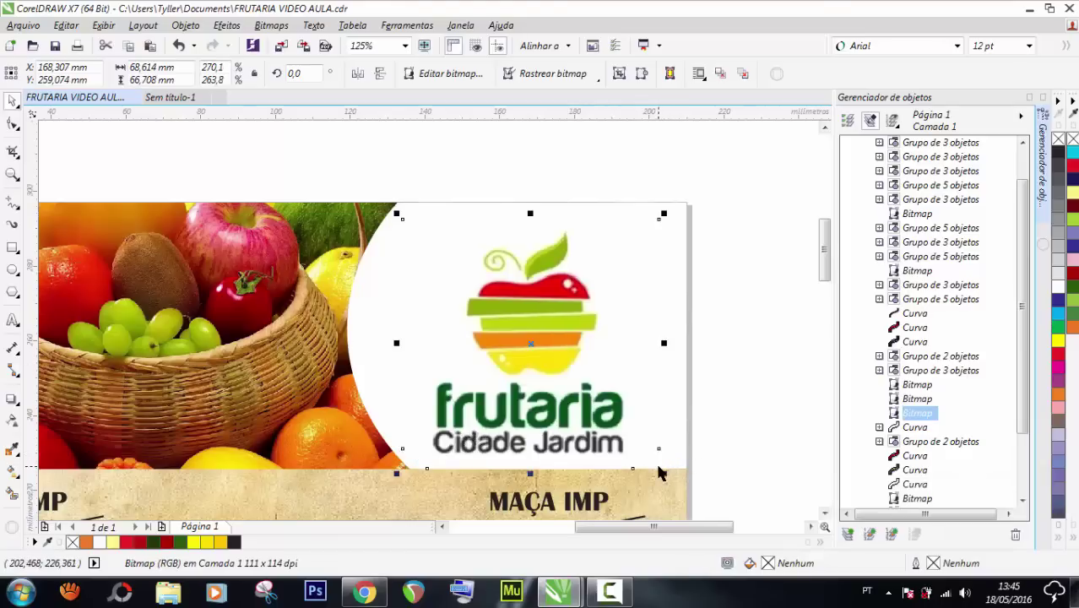
{"action": "left_click_drag", "start_coordinate": [664, 213], "coordinate": [684, 206]}
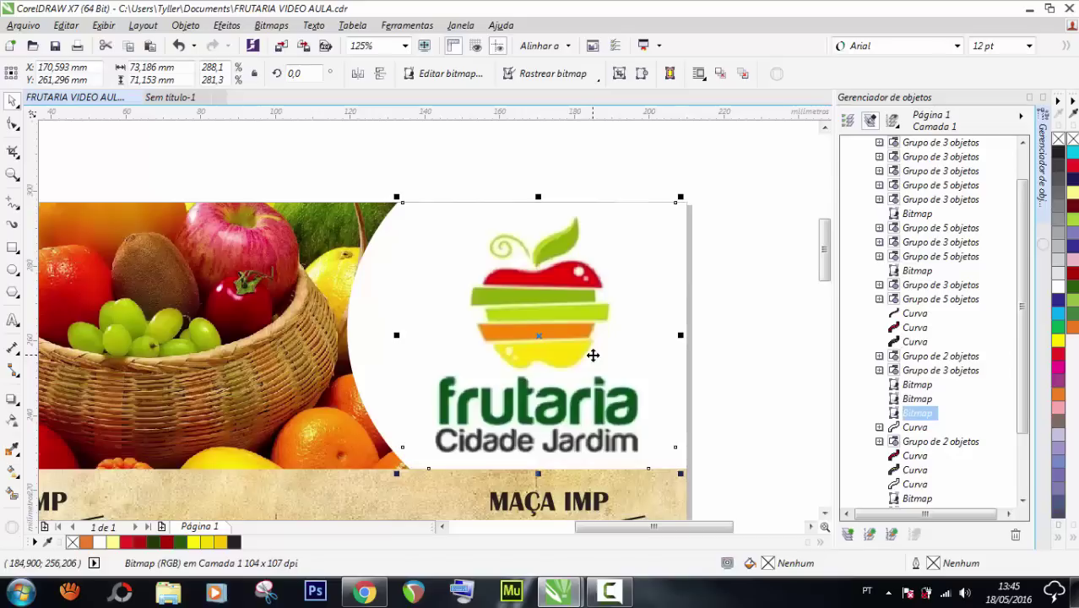
{"action": "mouse_move", "coordinate": [563, 346]}
{"action": "left_mouse_down"}
{"action": "mouse_move", "coordinate": [563, 333]}
{"action": "mouse_move", "coordinate": [563, 345]}
{"action": "left_mouse_up"}
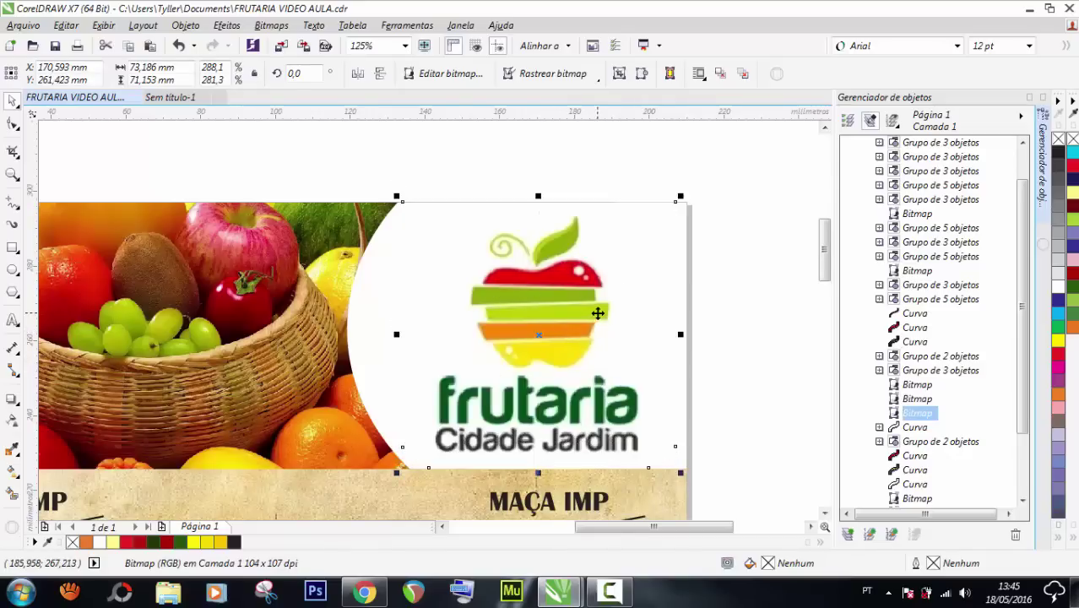
Review the whole flyer, checking the header, the product columns and the footer
{"action": "scroll", "coordinate": [598, 314], "scroll_direction": "down", "scroll_amount": 1}
{"action": "scroll", "coordinate": [605, 309], "scroll_direction": "down", "scroll_amount": 1}
{"action": "scroll", "coordinate": [547, 395], "scroll_direction": "up", "scroll_amount": 1}
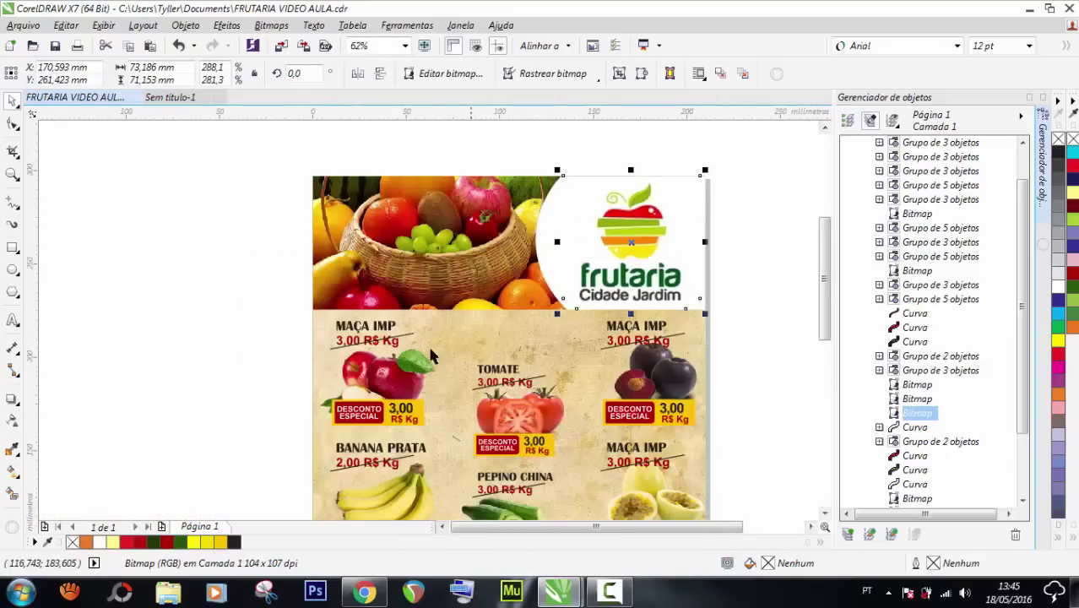
{"action": "scroll", "coordinate": [431, 356], "scroll_direction": "down", "scroll_amount": 1}
{"action": "left_click", "coordinate": [353, 344]}
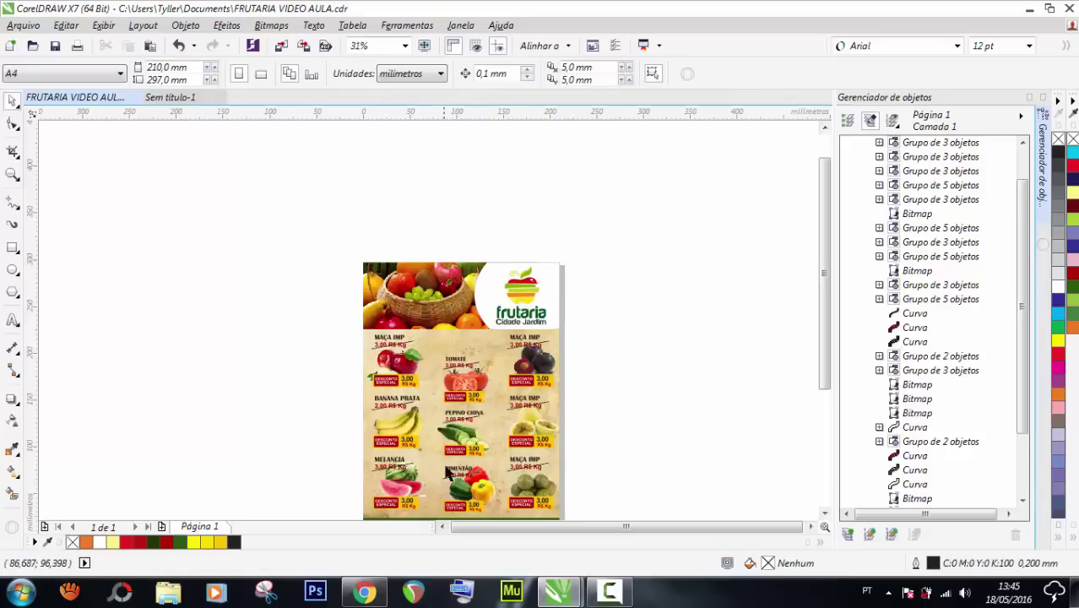
{"action": "scroll", "coordinate": [448, 473], "scroll_direction": "down", "scroll_amount": 2}
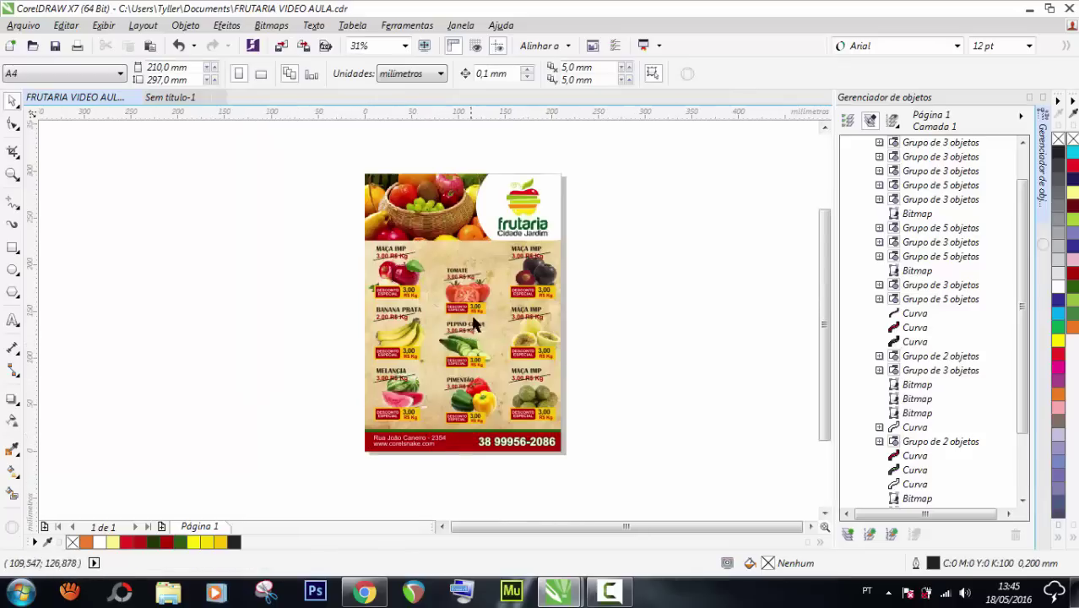
{"action": "scroll", "coordinate": [472, 317], "scroll_direction": "up", "scroll_amount": 1}
{"action": "scroll", "coordinate": [456, 311], "scroll_direction": "down", "scroll_amount": 1}
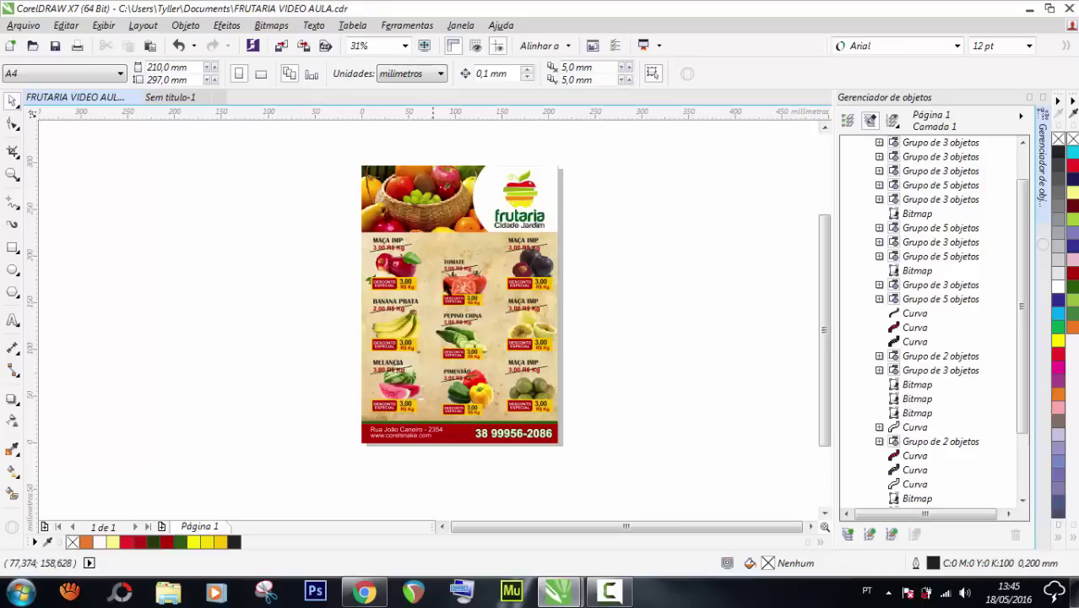
{"action": "scroll", "coordinate": [456, 275], "scroll_direction": "up", "scroll_amount": 1}
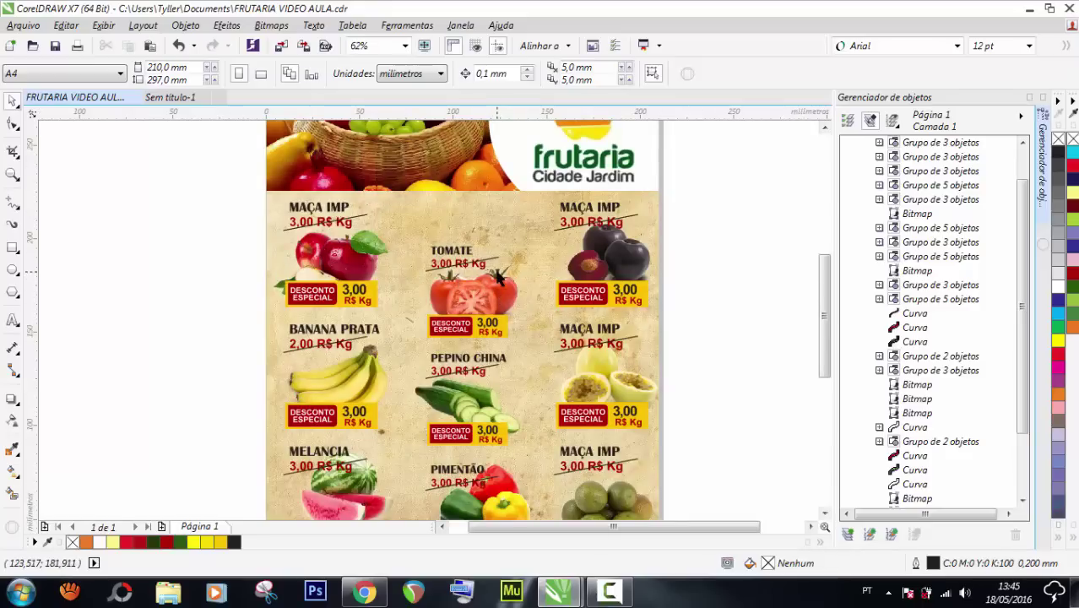
{"action": "scroll", "coordinate": [499, 277], "scroll_direction": "down", "scroll_amount": 1}
{"action": "scroll", "coordinate": [481, 365], "scroll_direction": "up", "scroll_amount": 1}
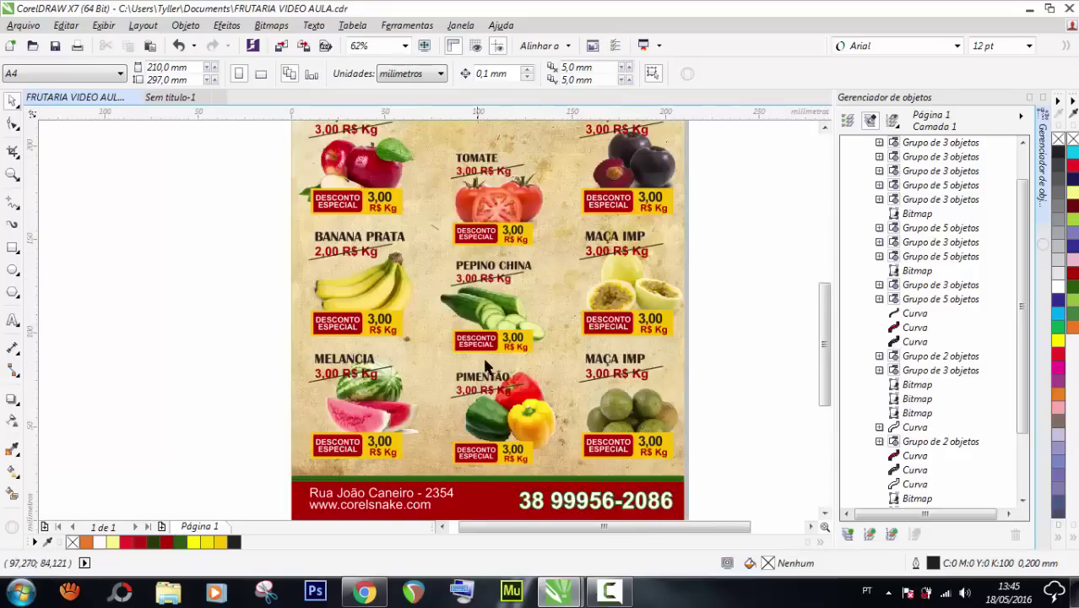
Ungroup the cucumber, tomato and bell pepper product sets in the flyer's middle column
{"action": "left_click", "coordinate": [382, 325]}
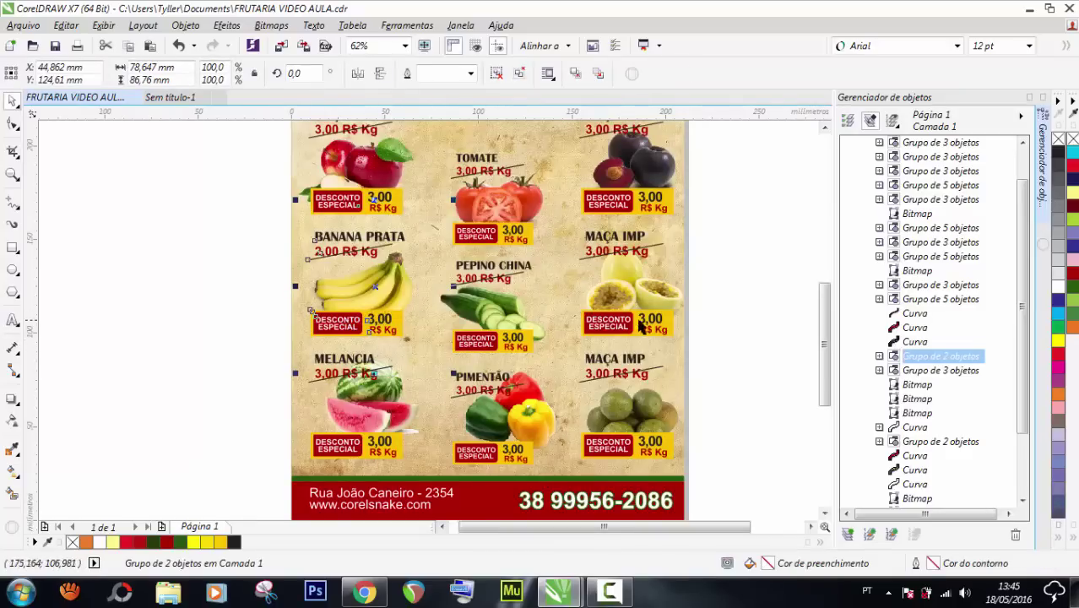
{"action": "left_click", "coordinate": [750, 303]}
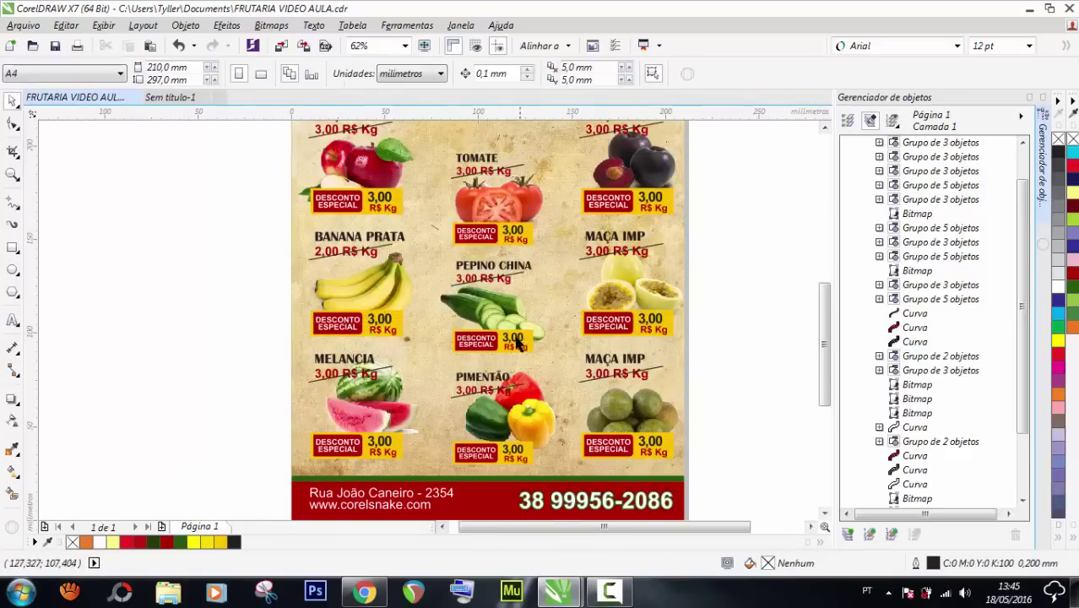
{"action": "left_click", "coordinate": [511, 338]}
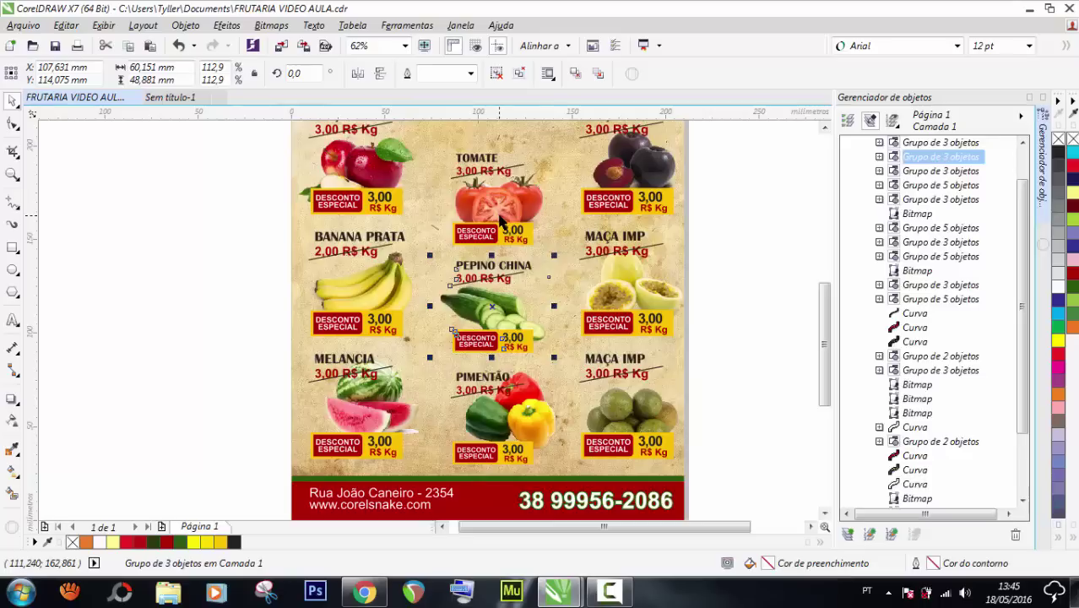
{"action": "key", "text": "ctrl+u"}
{"action": "left_click", "coordinate": [725, 219]}
{"action": "left_click", "coordinate": [507, 240]}
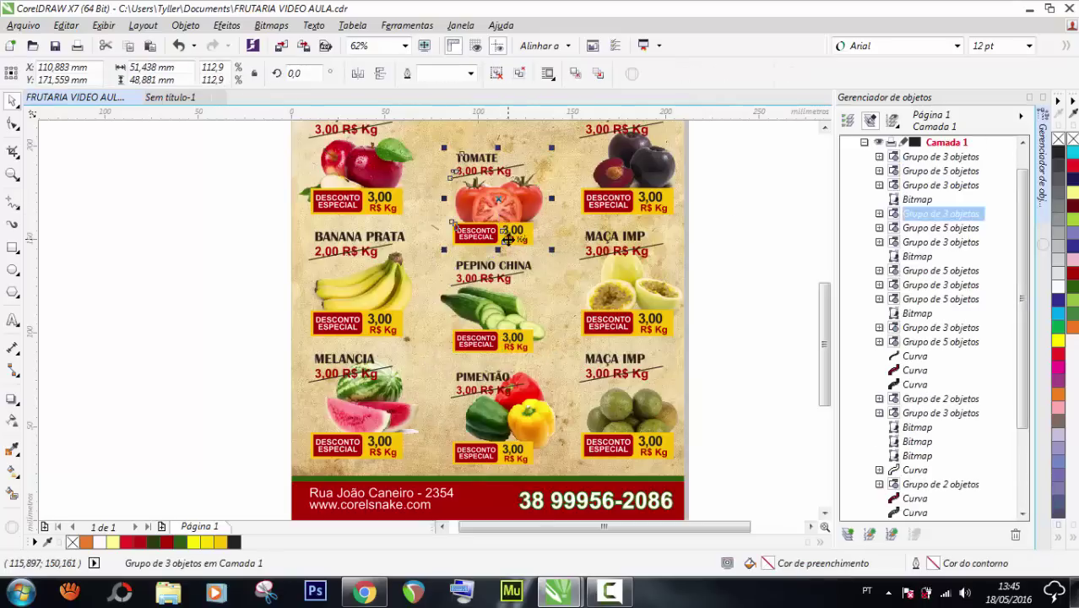
{"action": "key", "text": "ctrl+u"}
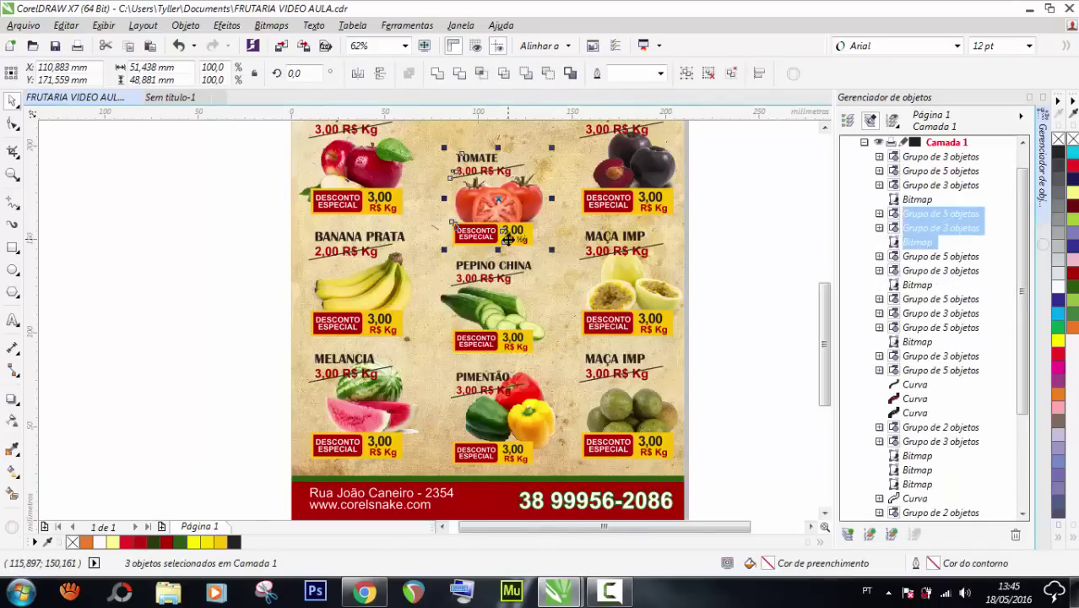
{"action": "left_click", "coordinate": [709, 278]}
{"action": "left_click", "coordinate": [507, 457]}
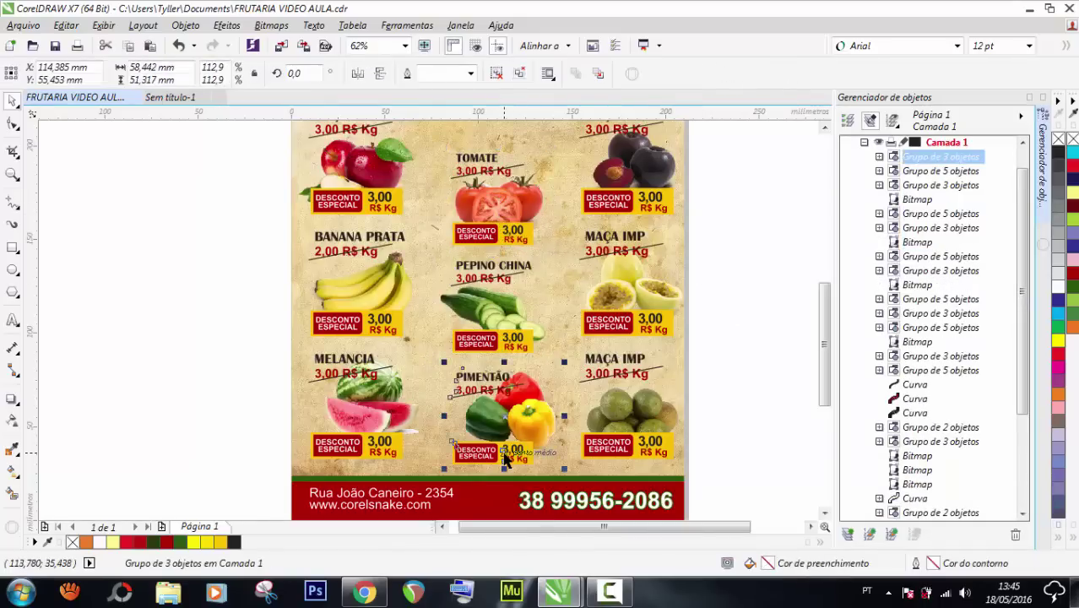
{"action": "key", "text": "ctrl+u"}
{"action": "left_click", "coordinate": [733, 380]}
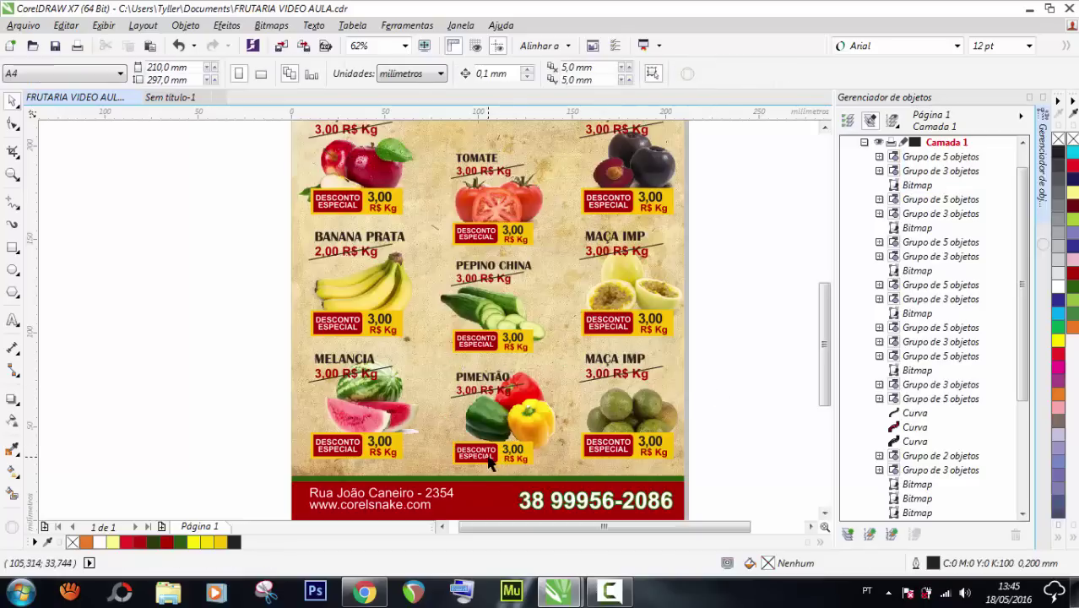
Delete the discount tag and the name with crossed-out price from the bell pepper product
{"action": "left_click", "coordinate": [488, 463]}
{"action": "key", "text": "Escape"}
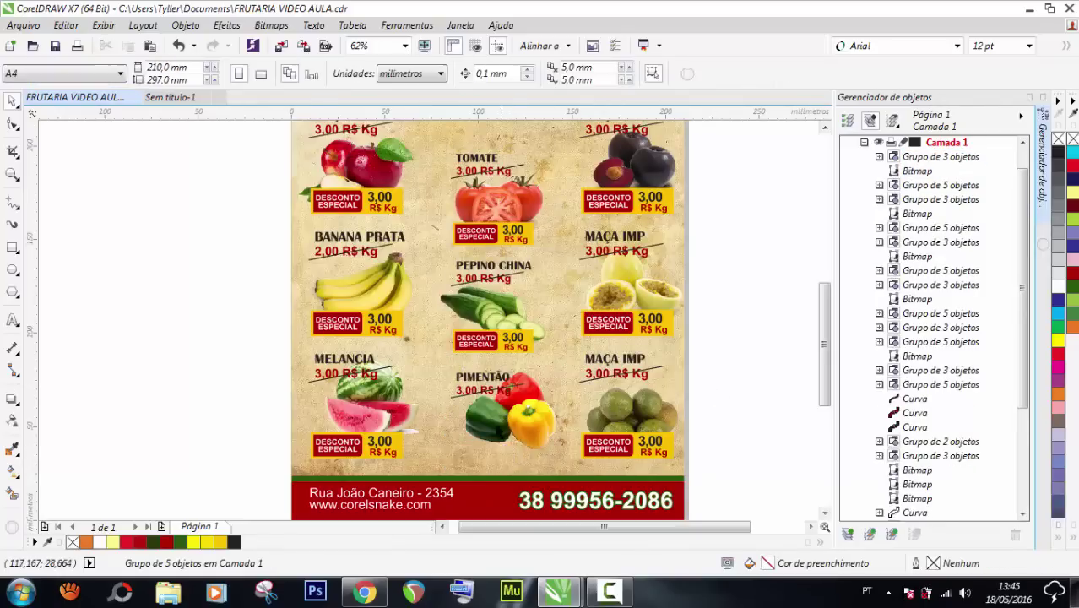
{"action": "left_click", "coordinate": [483, 396]}
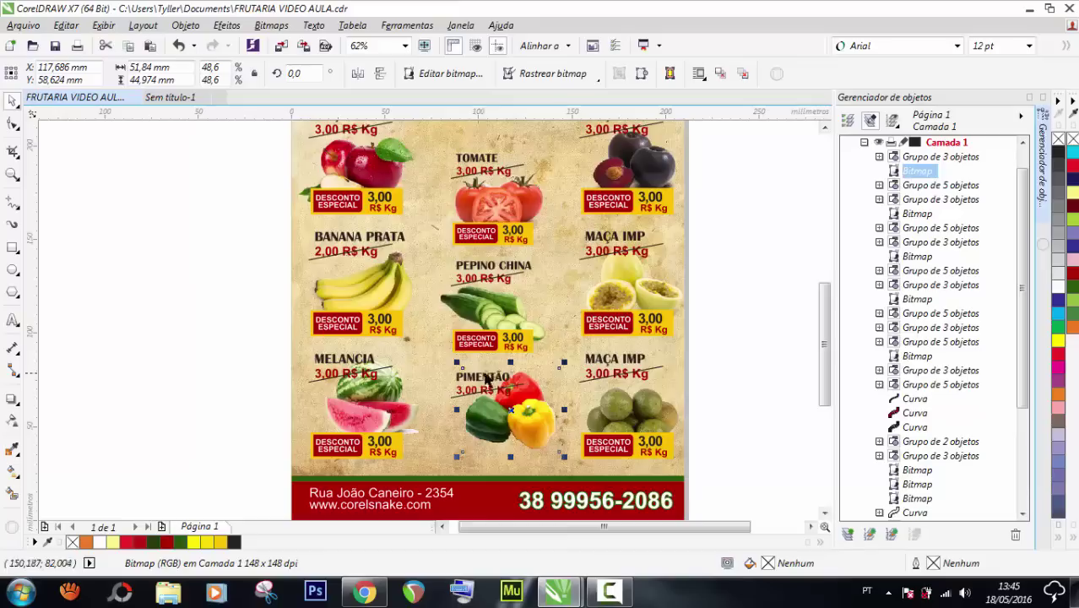
{"action": "left_click", "coordinate": [461, 382]}
{"action": "key", "text": "Delete"}
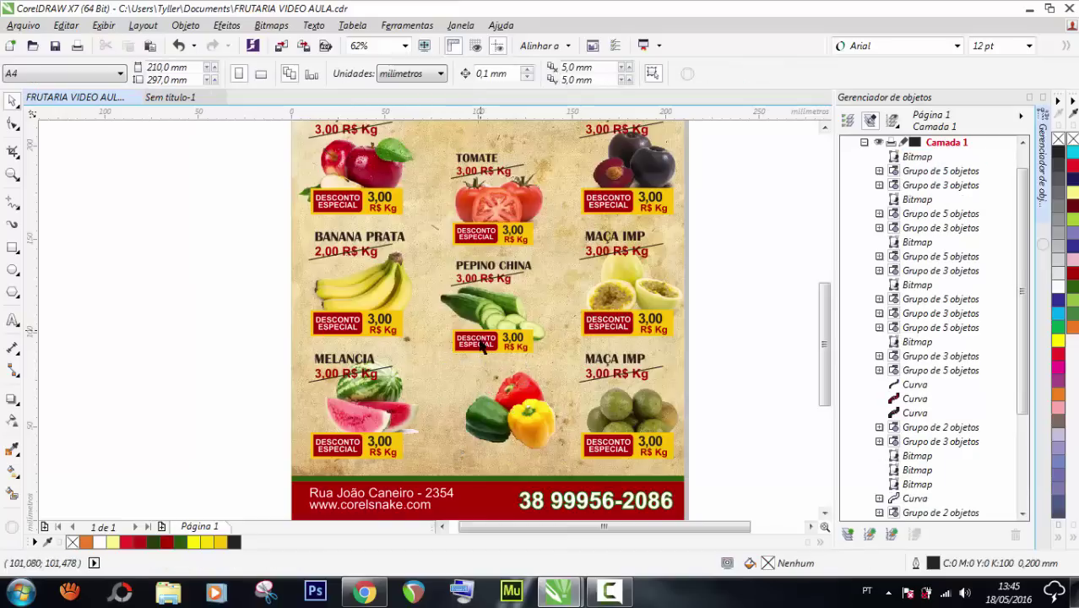
Delete the discount tags and the names with crossed-out prices from the cucumber and tomato products
{"action": "left_click", "coordinate": [483, 347]}
{"action": "key", "text": "Delete"}
{"action": "left_click", "coordinate": [476, 270]}
{"action": "key", "text": "Delete"}
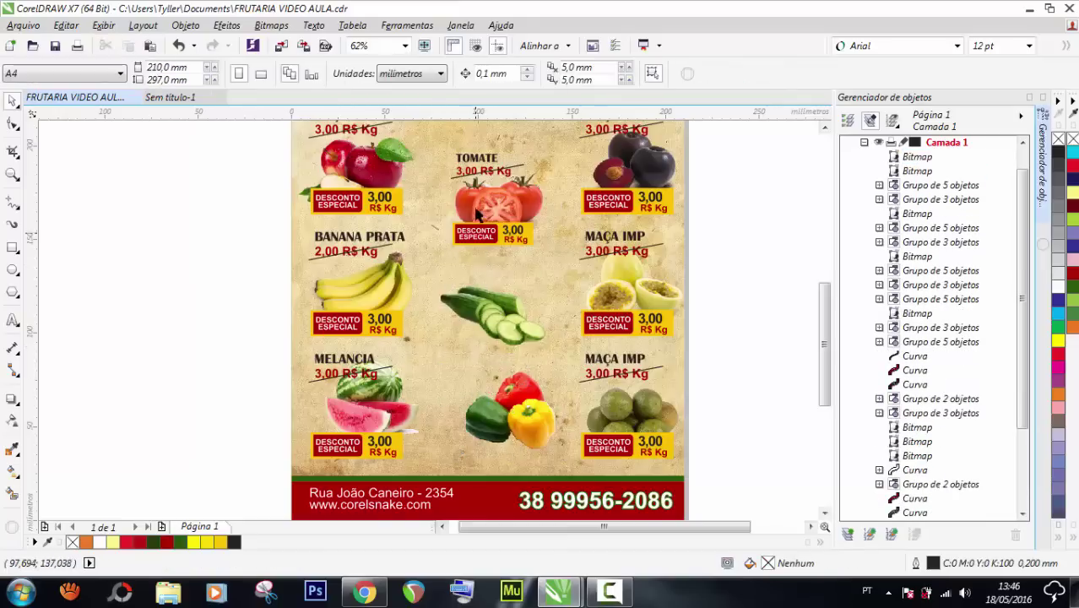
{"action": "left_click", "coordinate": [478, 167]}
{"action": "key", "text": "Delete"}
{"action": "left_click", "coordinate": [480, 245]}
{"action": "key", "text": "Delete"}
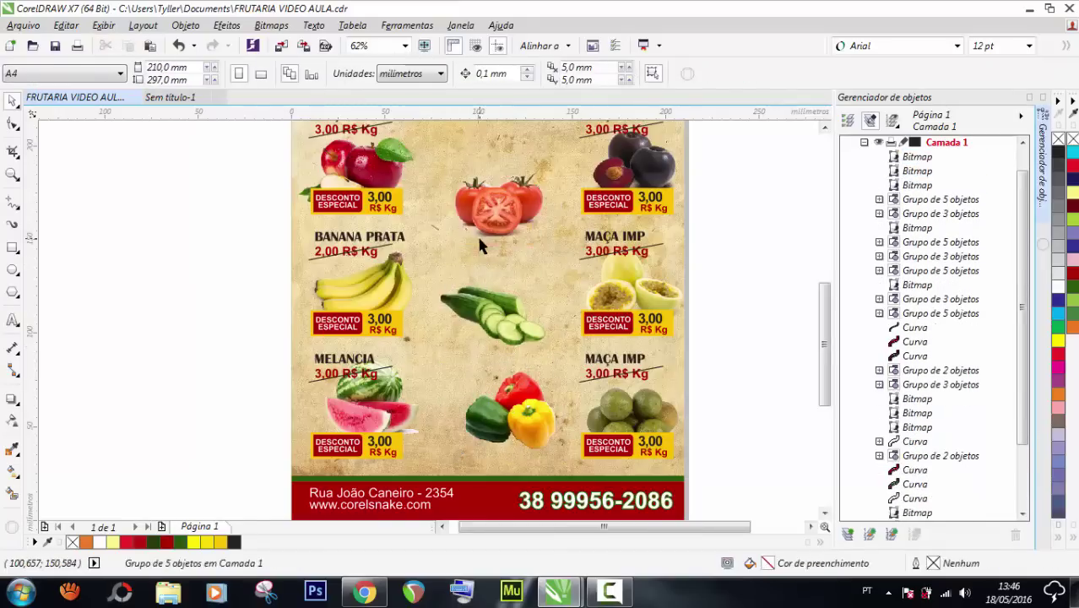
{"action": "scroll", "coordinate": [570, 334], "scroll_direction": "down", "scroll_amount": 1}
{"action": "scroll", "coordinate": [532, 268], "scroll_direction": "up", "scroll_amount": 1}
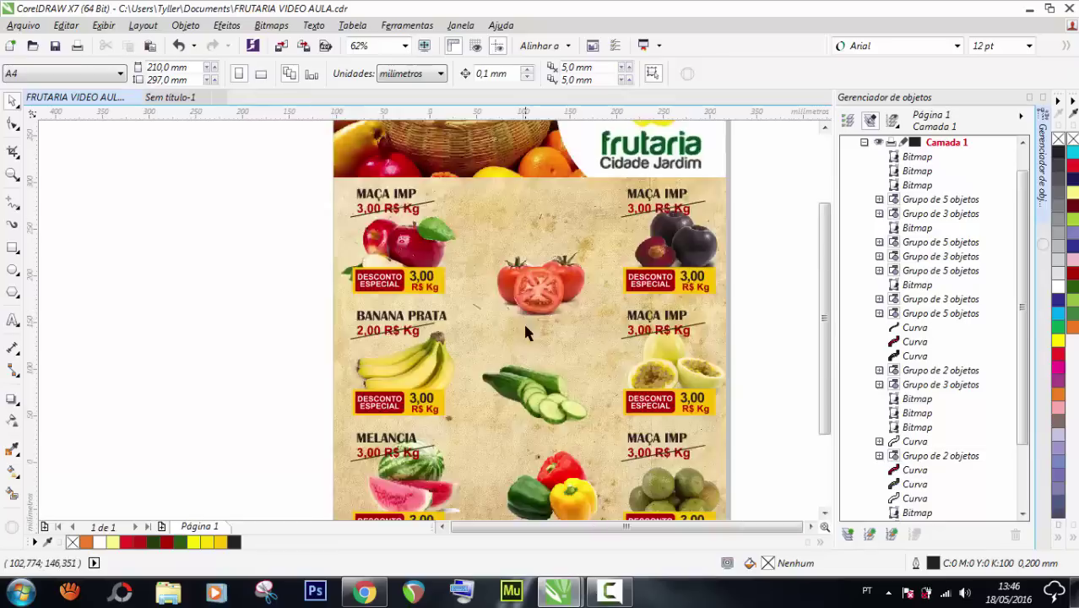
{"action": "scroll", "coordinate": [521, 318], "scroll_direction": "down", "scroll_amount": 1}
{"action": "scroll", "coordinate": [560, 239], "scroll_direction": "up", "scroll_amount": 1}
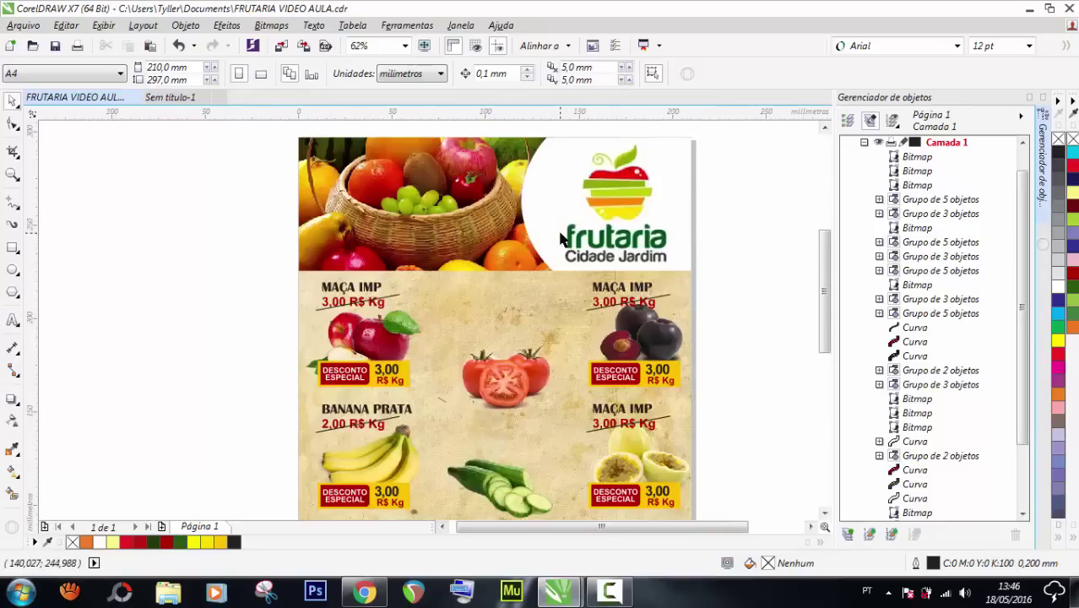
{"action": "scroll", "coordinate": [612, 283], "scroll_direction": "down", "scroll_amount": 1}
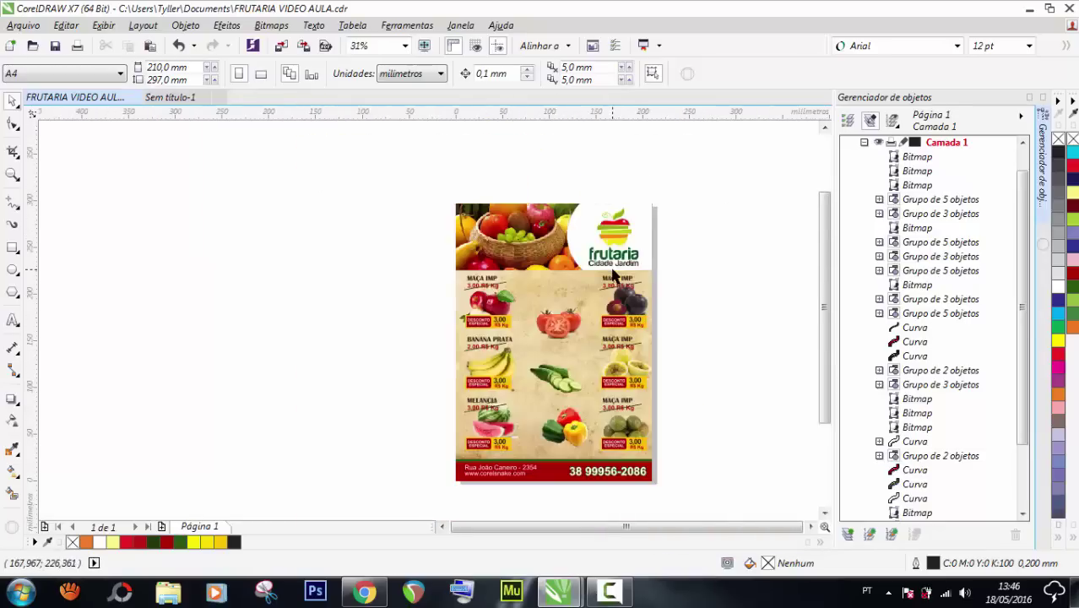
{"action": "scroll", "coordinate": [501, 329], "scroll_direction": "up", "scroll_amount": 1}
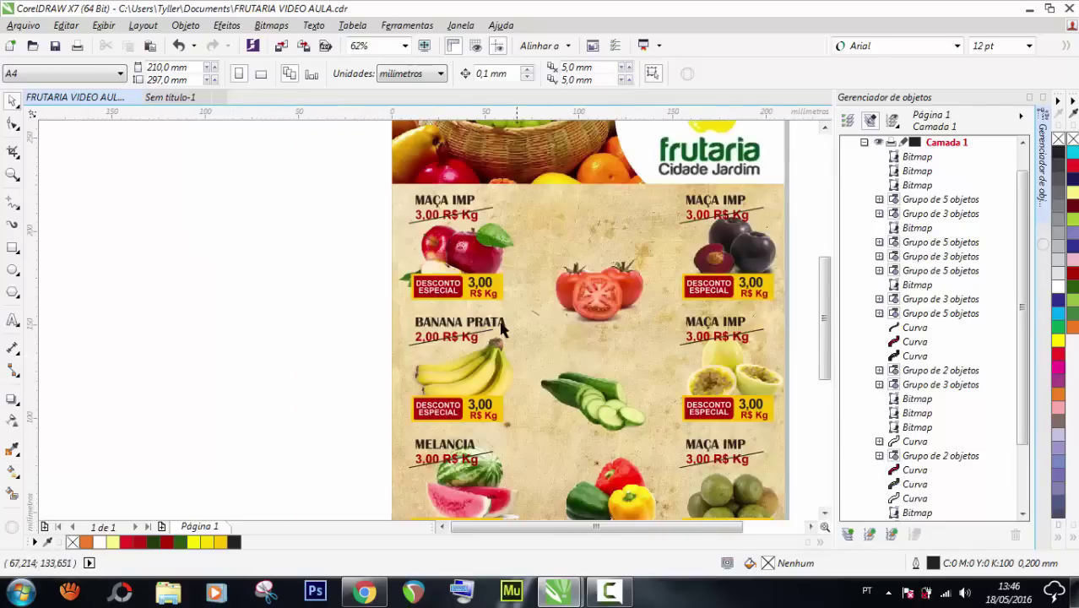
Move the tomato, cucumber and bell pepper images together from the middle column to the empty area beside the page
{"action": "scroll", "coordinate": [582, 301], "scroll_direction": "down", "scroll_amount": 1}
{"action": "left_click", "coordinate": [587, 295]}
{"action": "left_click", "coordinate": [588, 346], "text": "shift"}
{"action": "left_click", "coordinate": [595, 397], "text": "shift"}
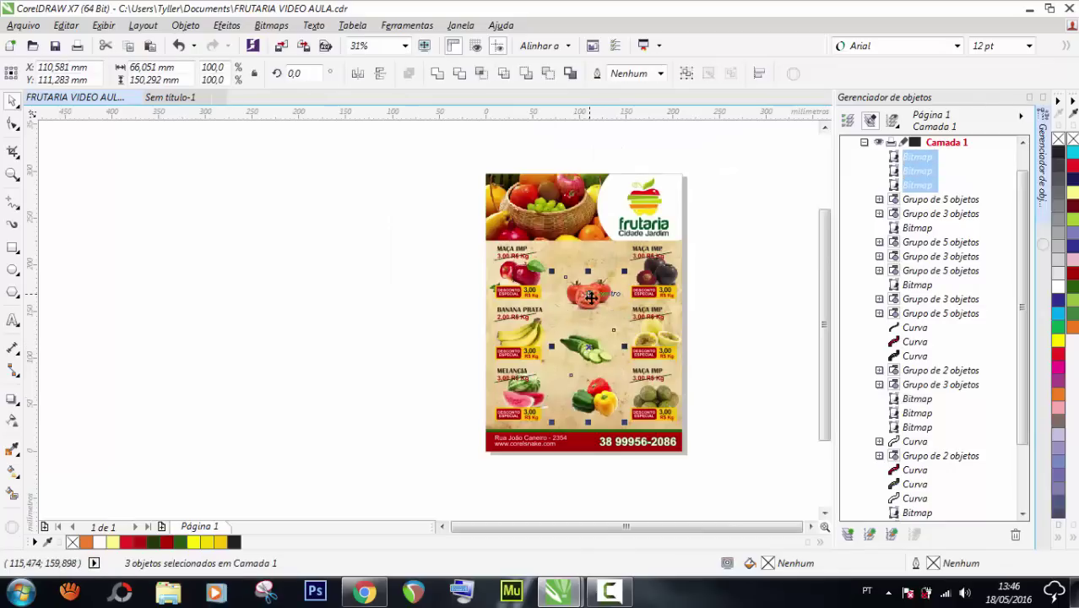
{"action": "left_click_drag", "start_coordinate": [587, 295], "coordinate": [418, 295]}
{"action": "key", "text": "Escape"}
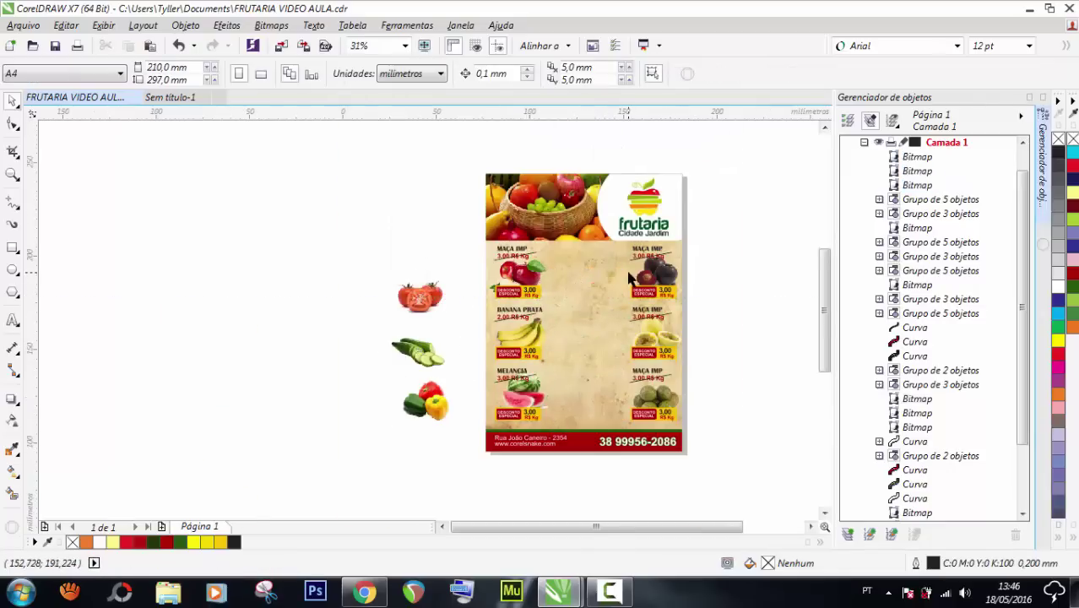
Select all the products with their names, prices and discount tags in the flyer's left column
{"action": "scroll", "coordinate": [547, 311], "scroll_direction": "up", "scroll_amount": 1}
{"action": "scroll", "coordinate": [511, 248], "scroll_direction": "down", "scroll_amount": 1}
{"action": "scroll", "coordinate": [474, 296], "scroll_direction": "up", "scroll_amount": 1}
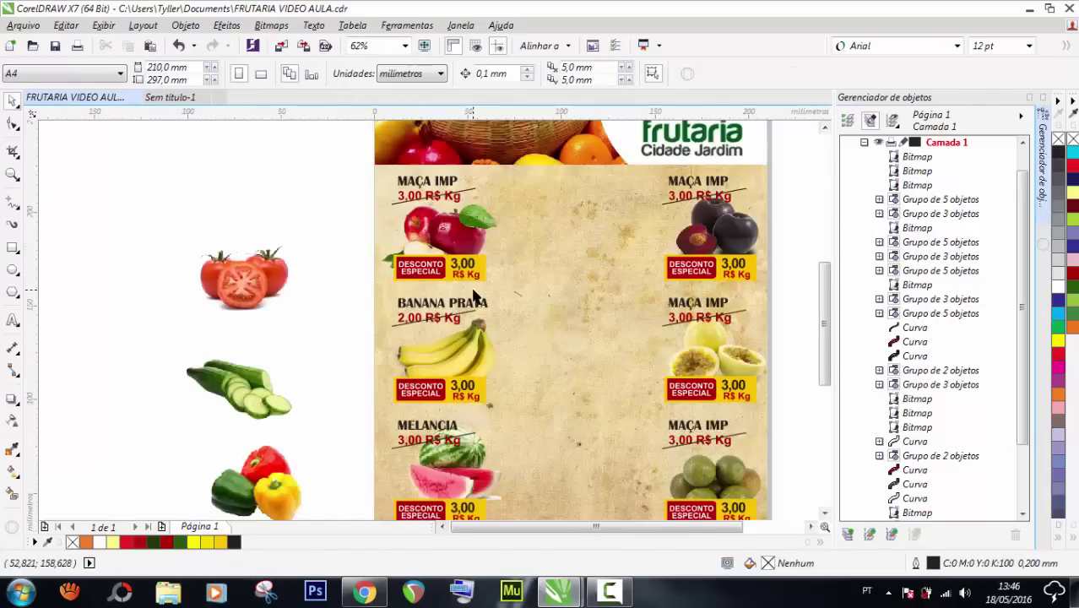
{"action": "scroll", "coordinate": [402, 263], "scroll_direction": "down", "scroll_amount": 1}
{"action": "left_click_drag", "start_coordinate": [398, 230], "coordinate": [513, 416]}
{"action": "scroll", "coordinate": [478, 347], "scroll_direction": "up", "scroll_amount": 1}
{"action": "left_click_drag", "start_coordinate": [454, 309], "coordinate": [578, 310]}
{"action": "left_click", "coordinate": [598, 310], "text": "ctrl"}
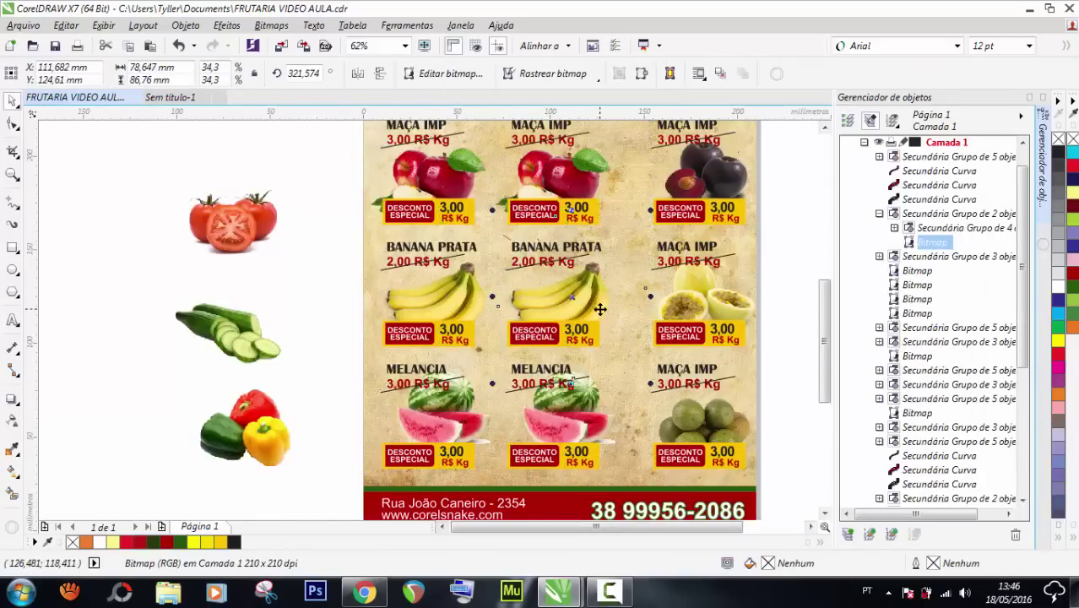
{"action": "left_click", "coordinate": [572, 370], "text": "ctrl"}
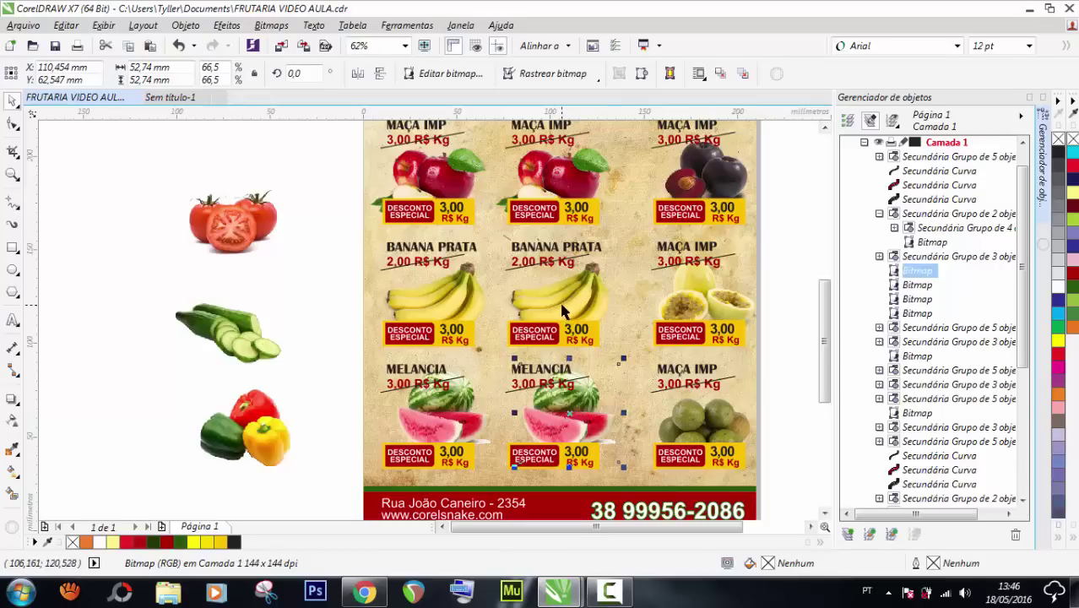
{"action": "key", "text": "ctrl+z"}
Group the selected left-column products and place a copy of the group in the empty middle column at the same height
{"action": "scroll", "coordinate": [537, 313], "scroll_direction": "down", "scroll_amount": 1}
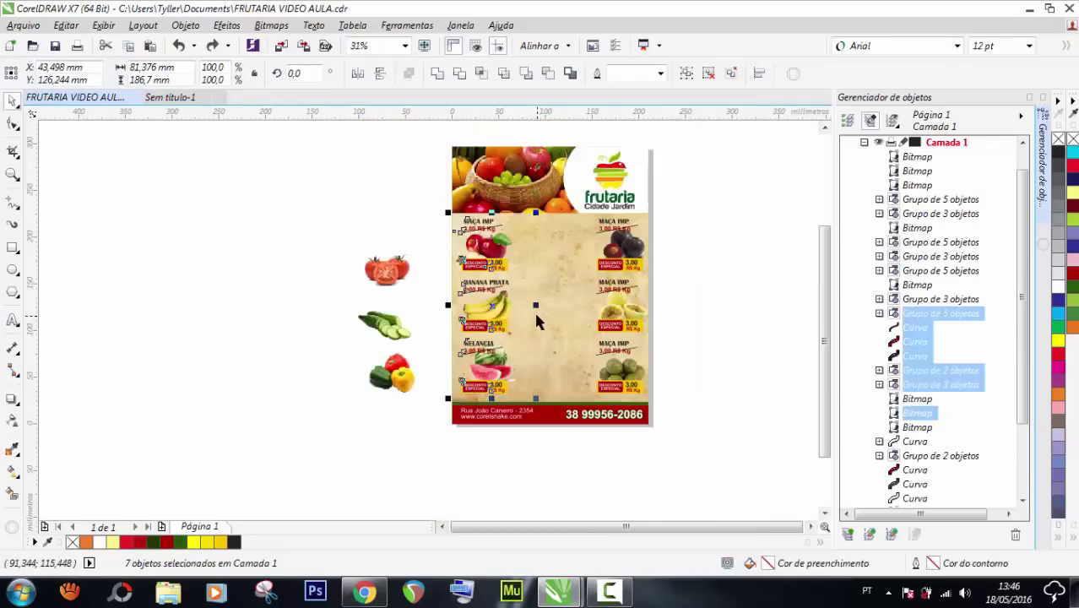
{"action": "key", "text": "ctrl+g"}
{"action": "left_click_drag", "start_coordinate": [503, 313], "coordinate": [565, 315]}
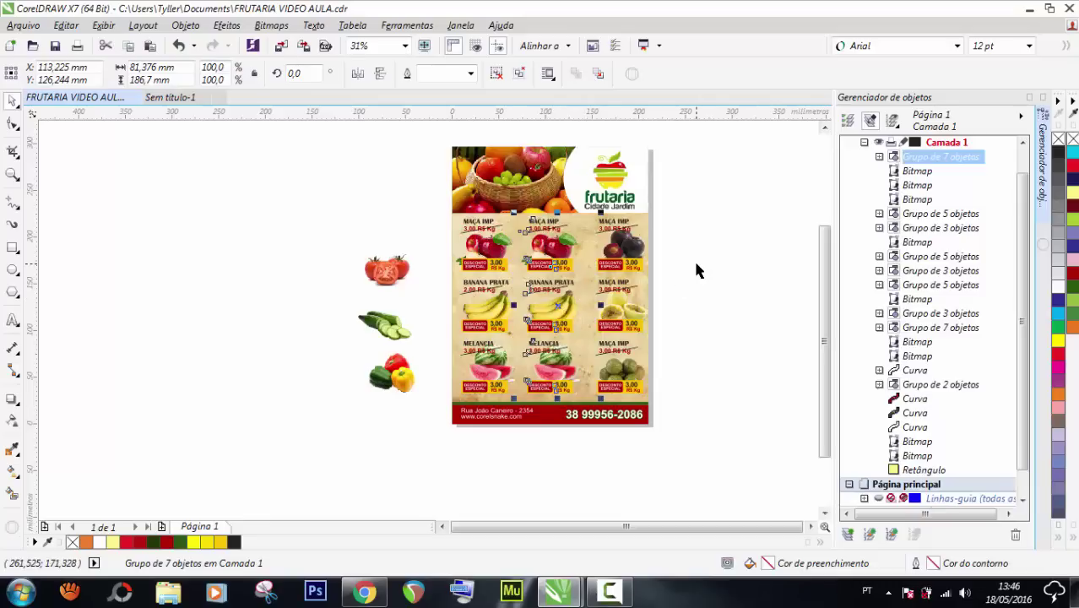
{"action": "left_click", "coordinate": [373, 224]}
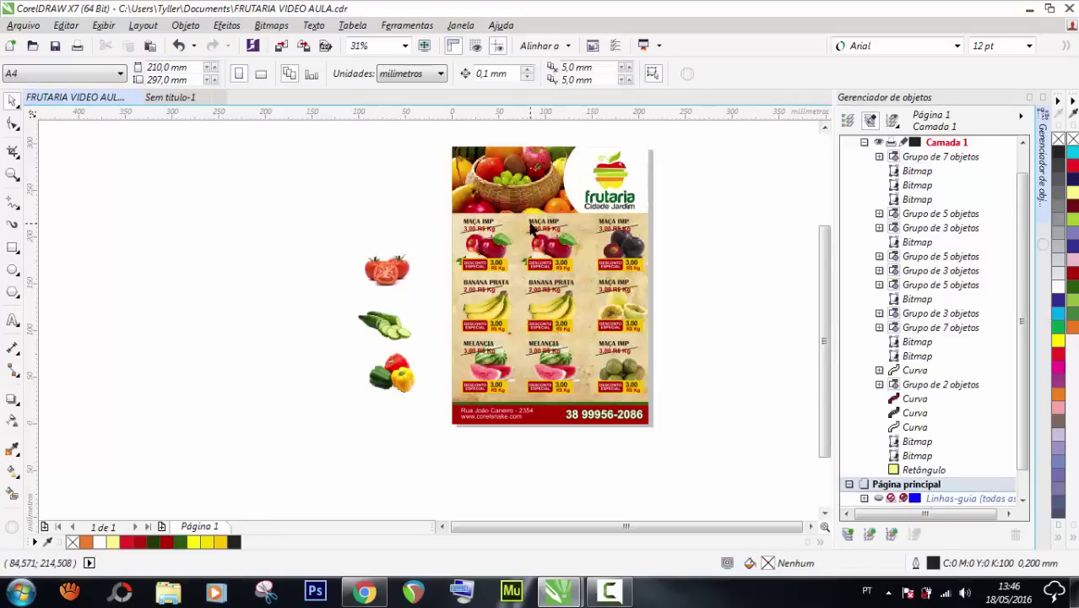
{"action": "scroll", "coordinate": [530, 228], "scroll_direction": "up", "scroll_amount": 1}
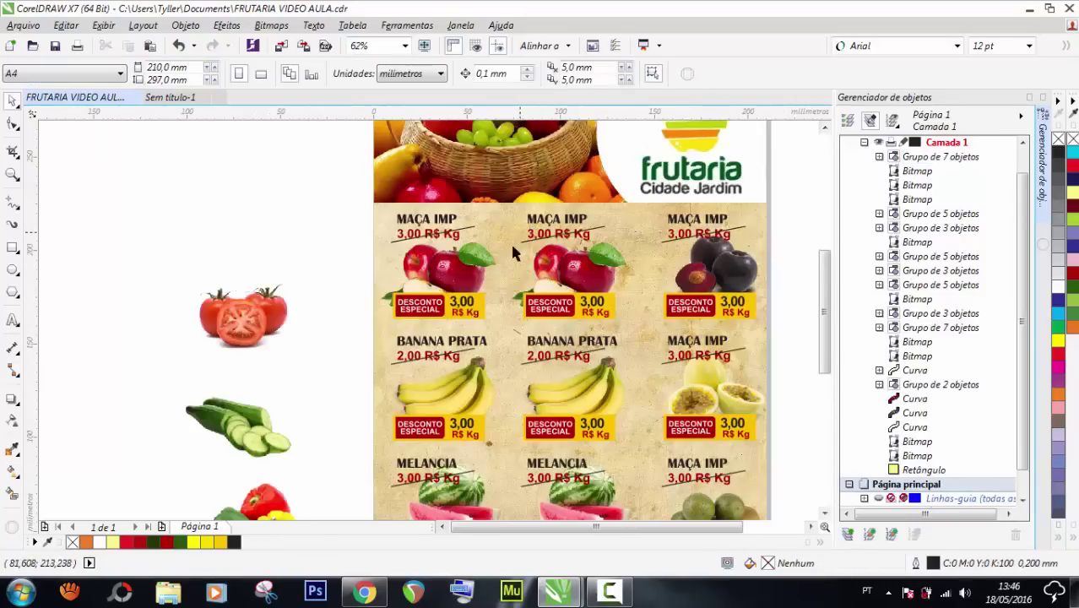
{"action": "scroll", "coordinate": [511, 246], "scroll_direction": "down", "scroll_amount": 1}
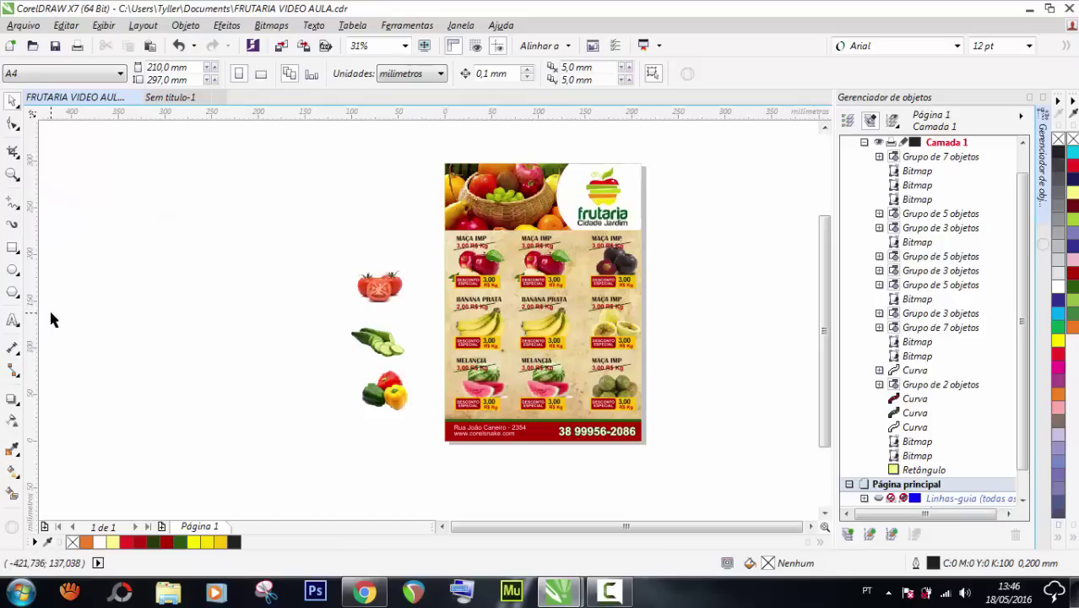
Draw a rectangle about 29 × 15 mm in the empty area beside the page and place two copies near it
{"action": "scroll", "coordinate": [510, 253], "scroll_direction": "up", "scroll_amount": 2}
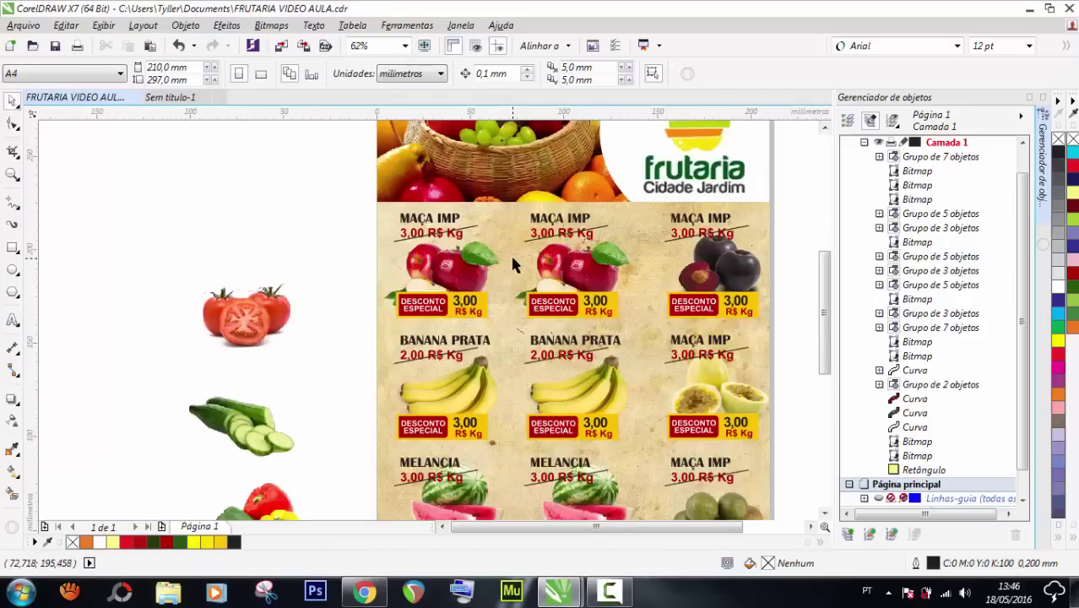
{"action": "left_click", "coordinate": [13, 247]}
{"action": "mouse_move", "coordinate": [123, 209]}
{"action": "left_mouse_down"}
{"action": "mouse_move", "coordinate": [160, 221]}
{"action": "mouse_move", "coordinate": [265, 207]}
{"action": "mouse_move", "coordinate": [303, 215]}
{"action": "left_mouse_up"}
{"action": "left_click", "coordinate": [12, 101]}
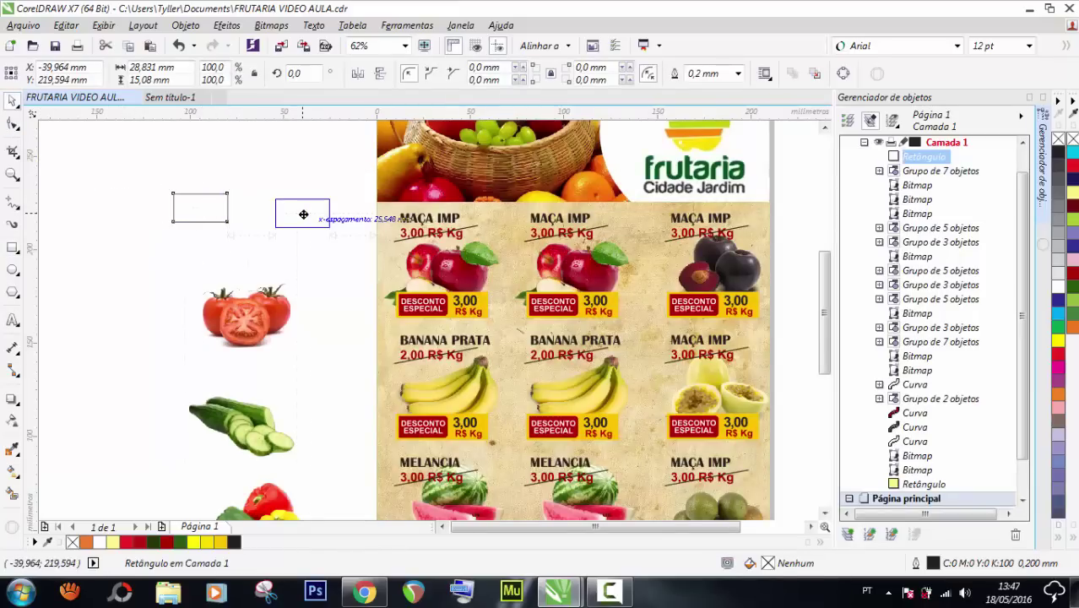
{"action": "left_click_drag", "start_coordinate": [304, 214], "coordinate": [297, 178]}
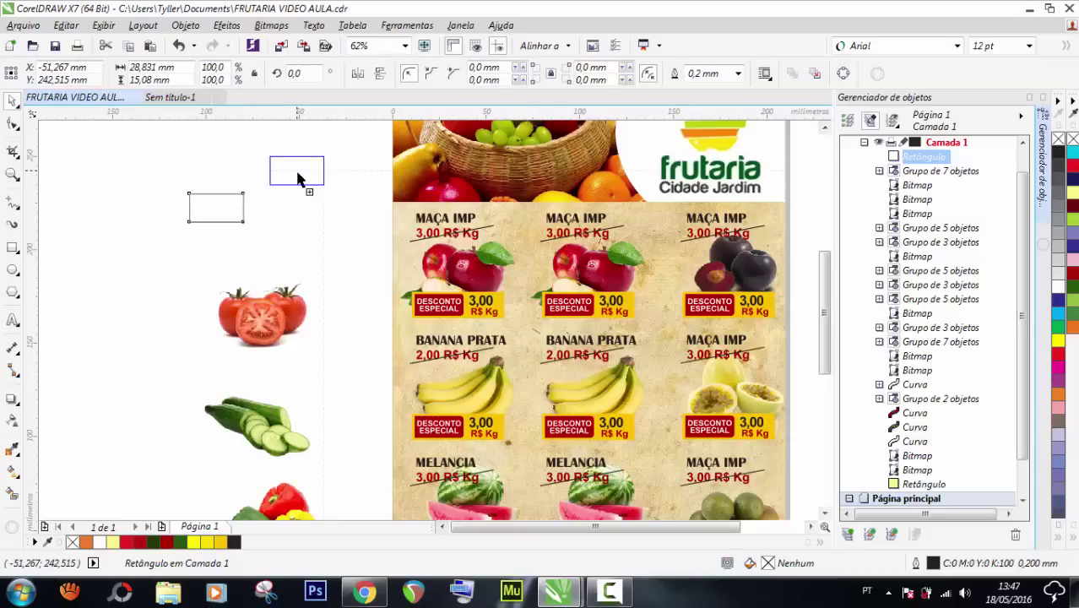
{"action": "left_click_drag", "start_coordinate": [297, 178], "coordinate": [153, 224]}
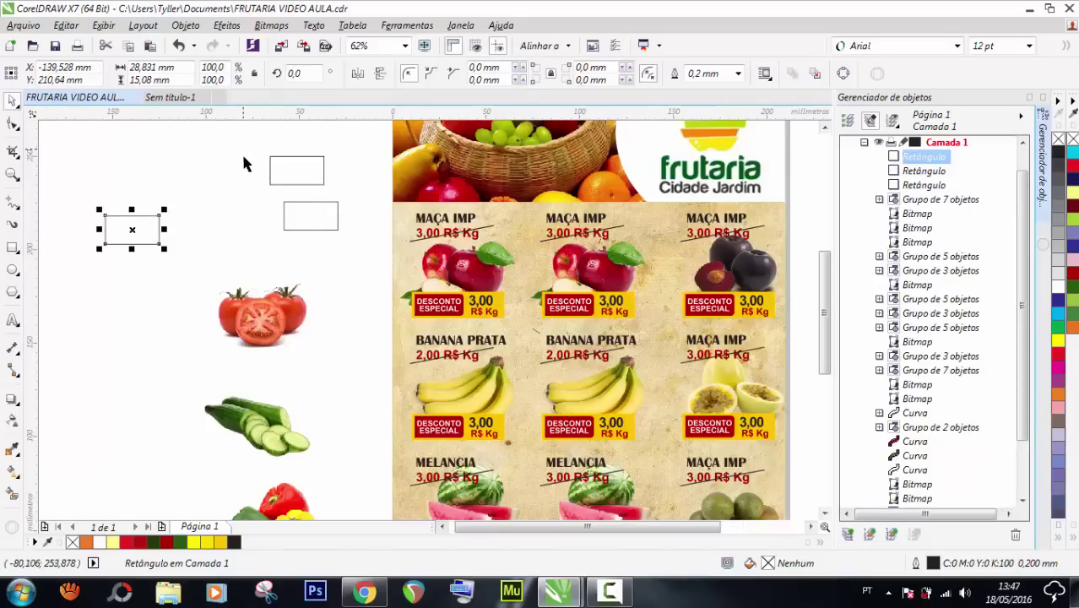
Delete the three practice rectangles beside the page
{"action": "left_click", "coordinate": [43, 145]}
{"action": "left_click_drag", "start_coordinate": [42, 145], "coordinate": [363, 258]}
{"action": "key", "text": "Delete"}
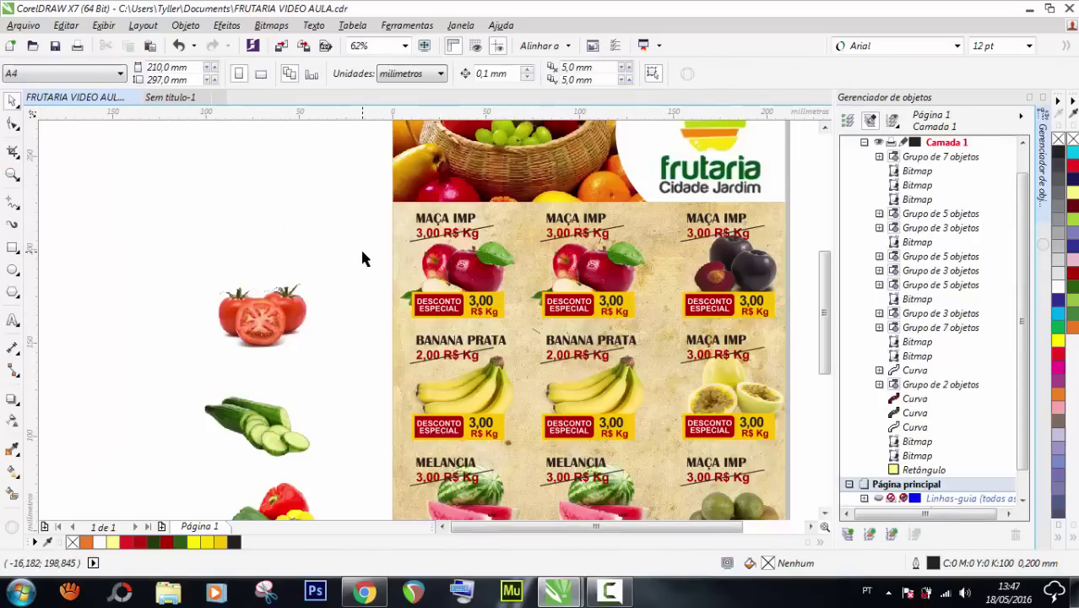
Place a horizontal guideline along the lower edge of the discount tags in the first product row
{"action": "scroll", "coordinate": [353, 250], "scroll_direction": "down", "scroll_amount": 2}
{"action": "scroll", "coordinate": [610, 281], "scroll_direction": "up", "scroll_amount": 1}
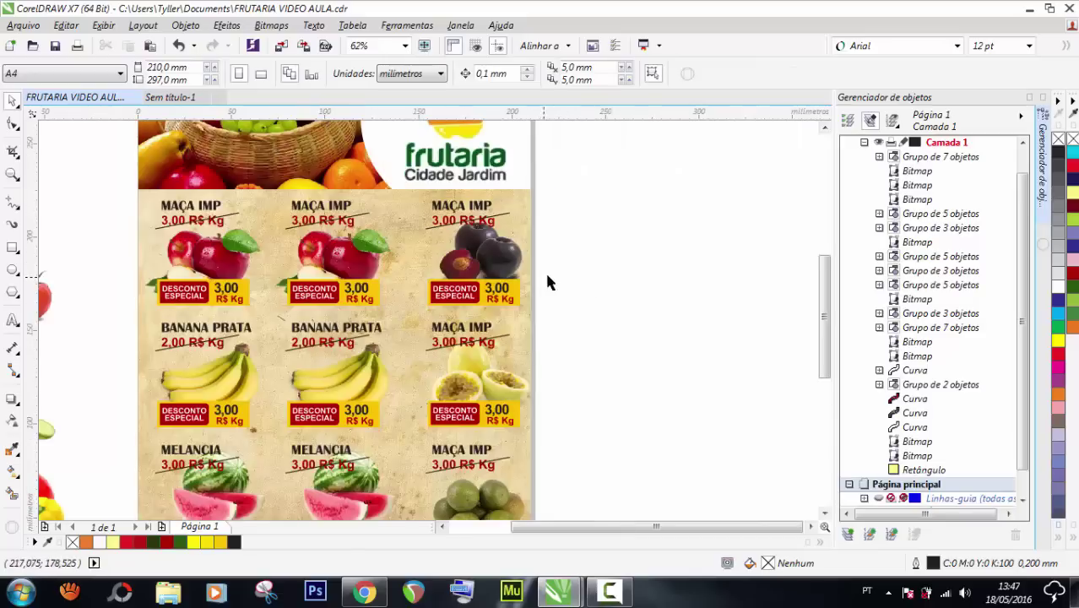
{"action": "scroll", "coordinate": [549, 282], "scroll_direction": "down", "scroll_amount": 1}
{"action": "scroll", "coordinate": [602, 292], "scroll_direction": "up", "scroll_amount": 1}
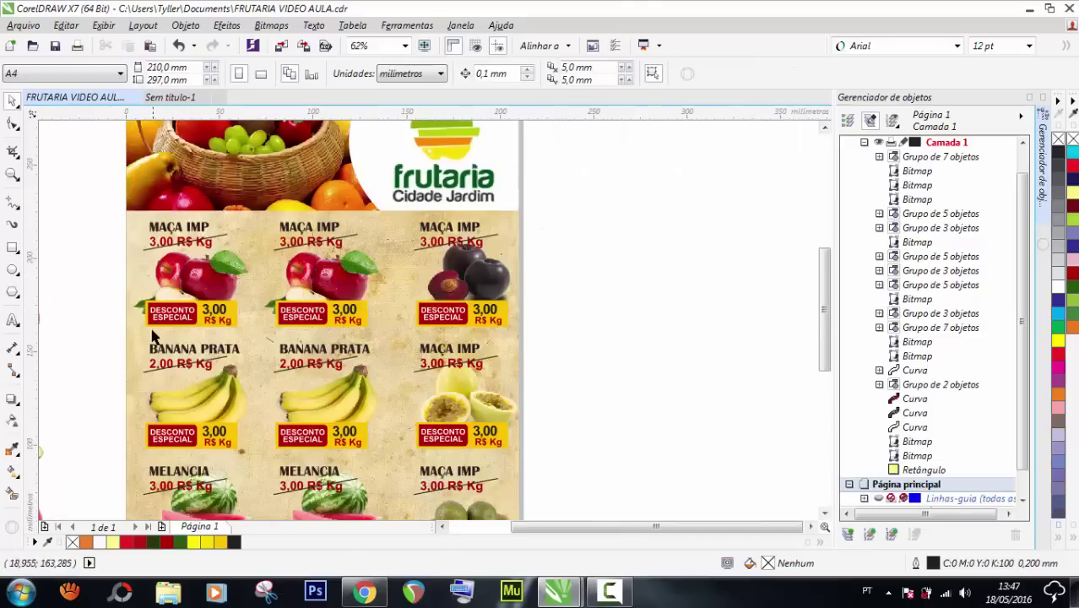
{"action": "scroll", "coordinate": [150, 327], "scroll_direction": "up", "scroll_amount": 1}
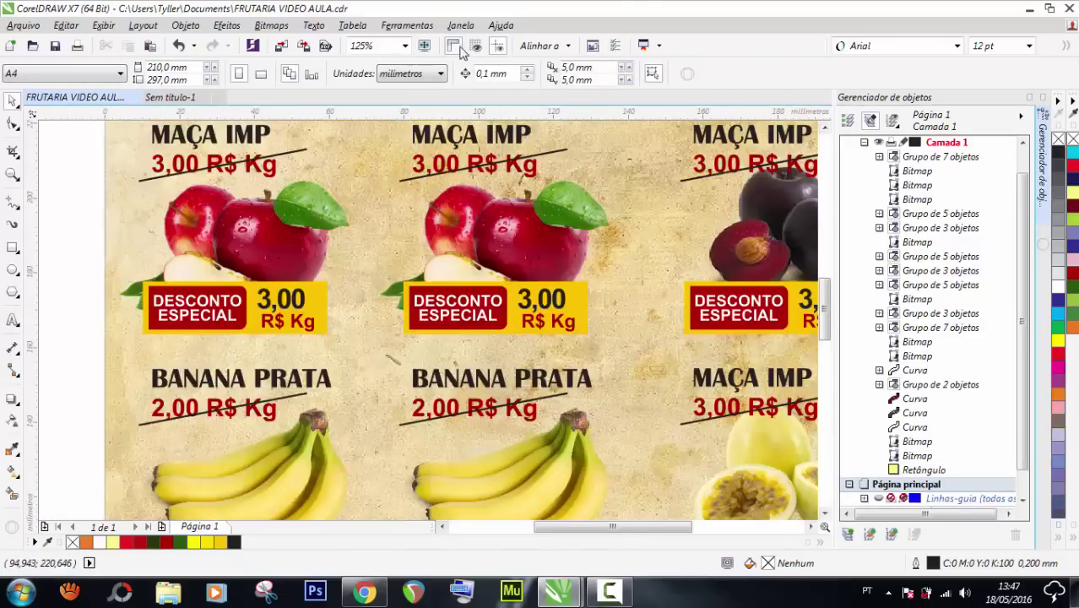
{"action": "left_click_drag", "start_coordinate": [476, 115], "coordinate": [470, 338]}
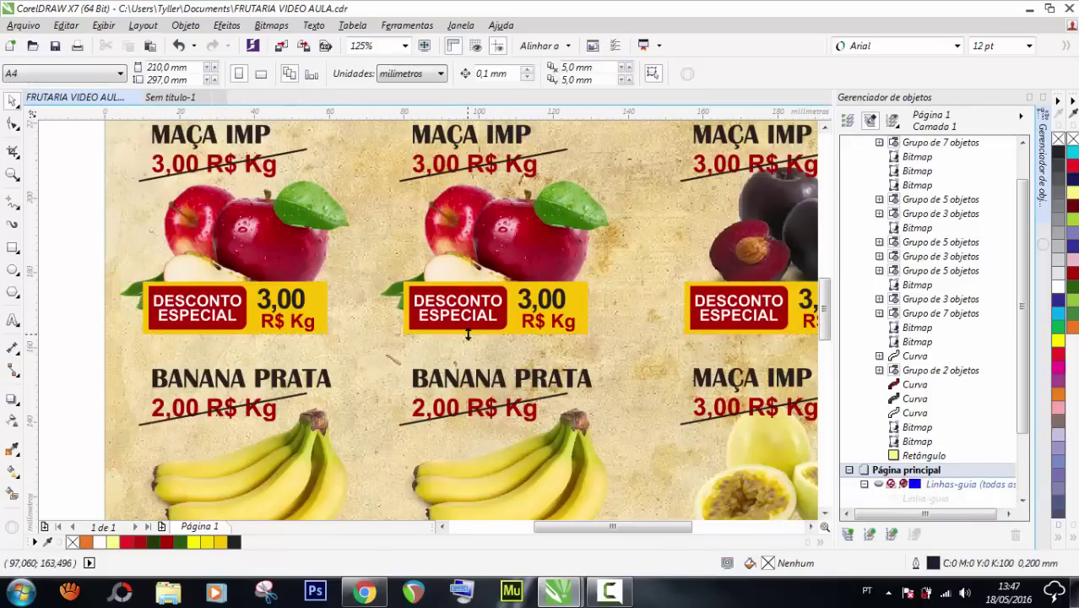
Ungroup the middle-column product group and the left-column product group
{"action": "scroll", "coordinate": [465, 353], "scroll_direction": "down", "scroll_amount": 1}
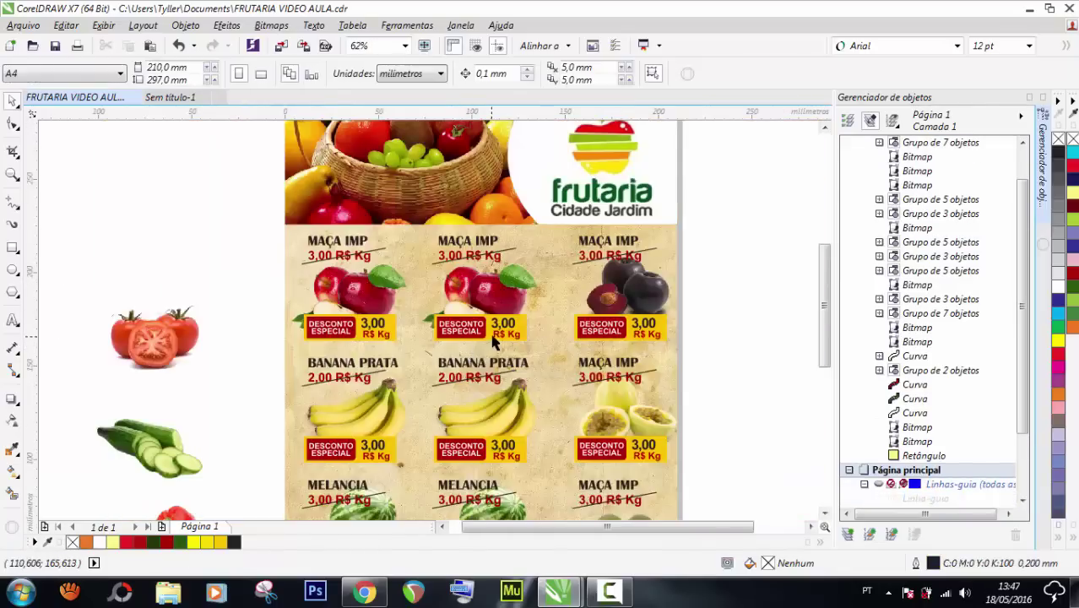
{"action": "scroll", "coordinate": [494, 339], "scroll_direction": "up", "scroll_amount": 1}
{"action": "left_click", "coordinate": [481, 325]}
{"action": "scroll", "coordinate": [460, 321], "scroll_direction": "down", "scroll_amount": 1}
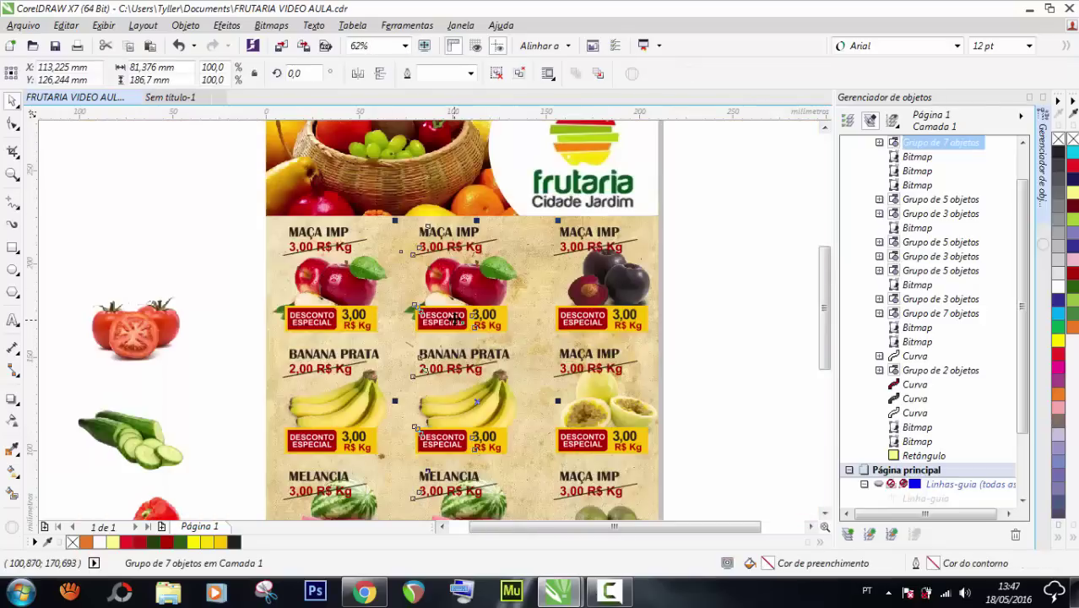
{"action": "key", "text": "ctrl+u"}
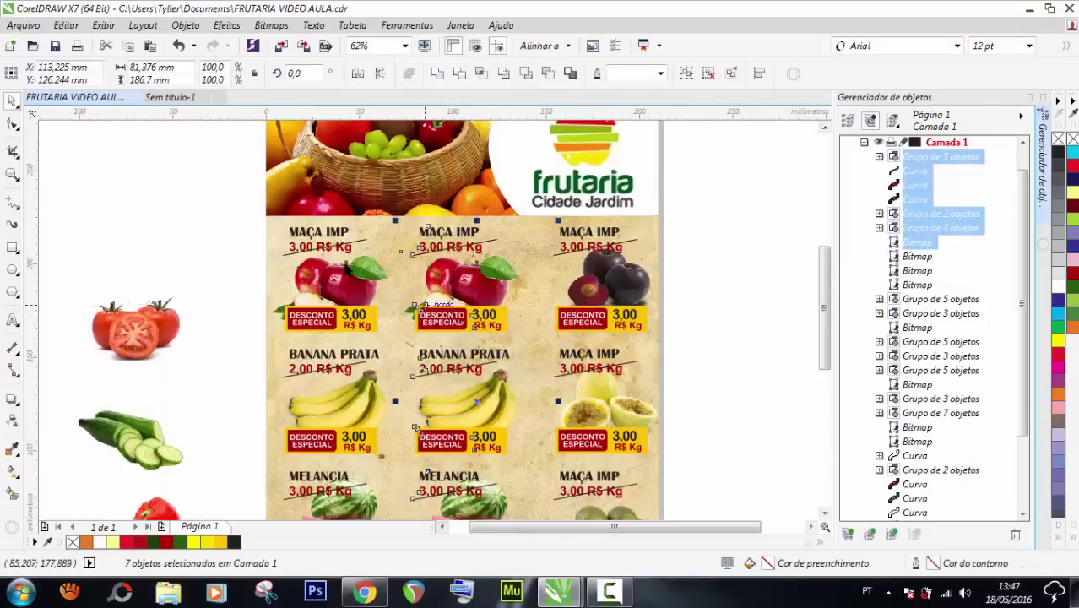
{"action": "left_click", "coordinate": [302, 251]}
{"action": "key", "text": "ctrl+u"}
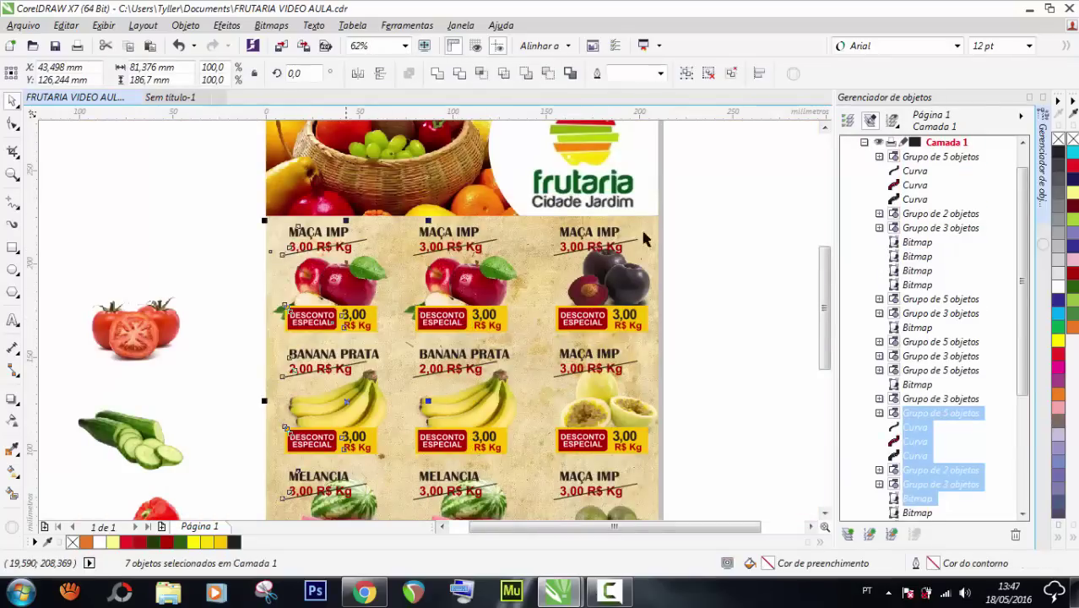
Ungroup the apple product in the middle column to free its discount tag
{"action": "left_click", "coordinate": [608, 283]}
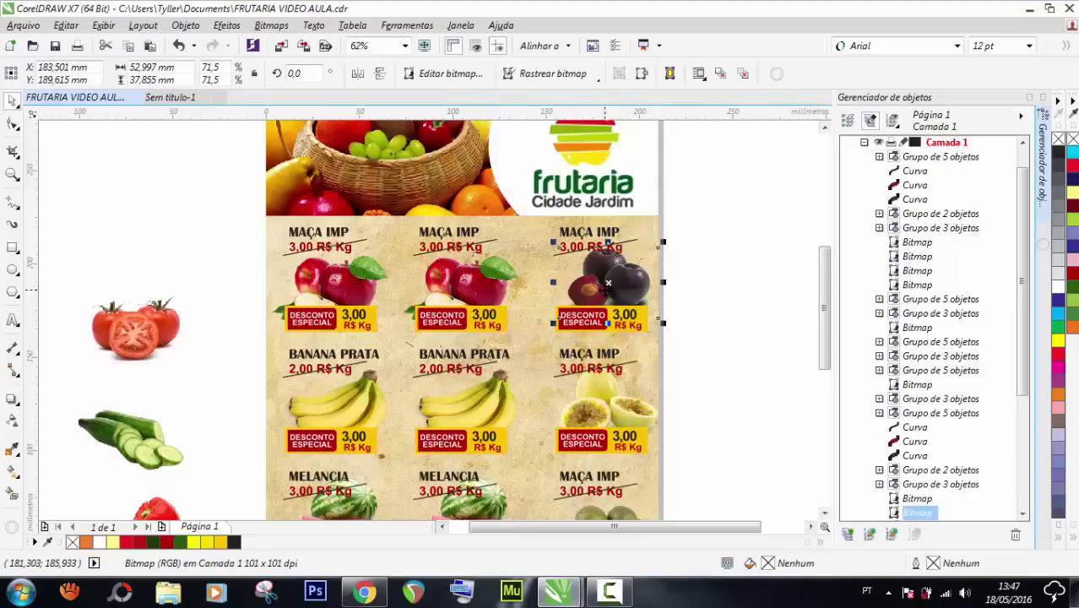
{"action": "left_click", "coordinate": [718, 291]}
{"action": "left_click_drag", "start_coordinate": [717, 301], "coordinate": [642, 314]}
{"action": "mouse_move", "coordinate": [523, 336]}
{"action": "left_mouse_down"}
{"action": "mouse_move", "coordinate": [188, 335]}
{"action": "mouse_move", "coordinate": [506, 338]}
{"action": "left_mouse_up"}
{"action": "left_click", "coordinate": [473, 319]}
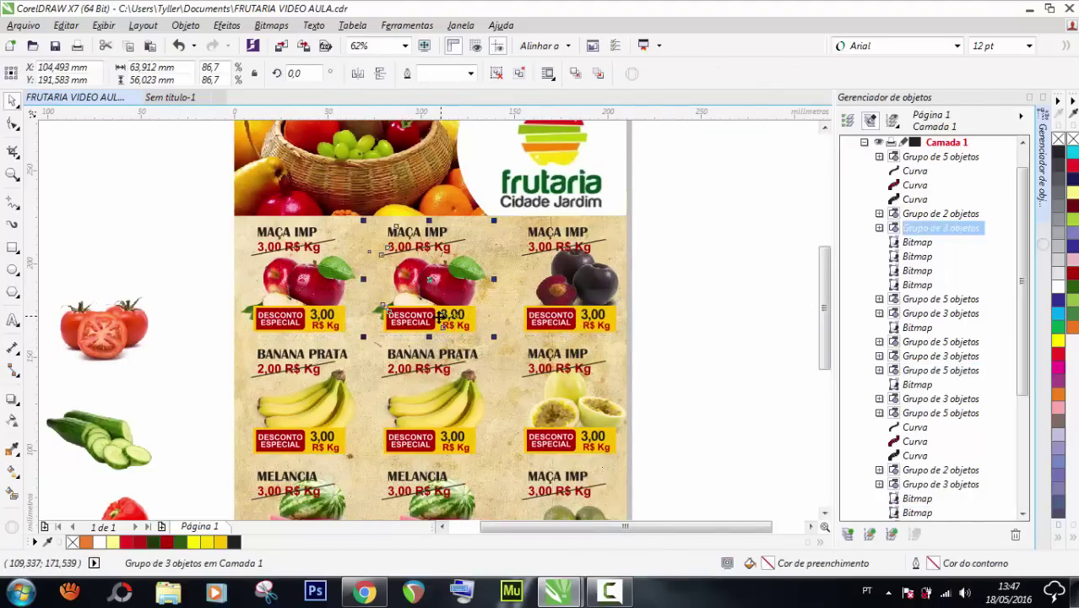
{"action": "left_click", "coordinate": [439, 316], "text": "shift"}
{"action": "key", "text": "Escape"}
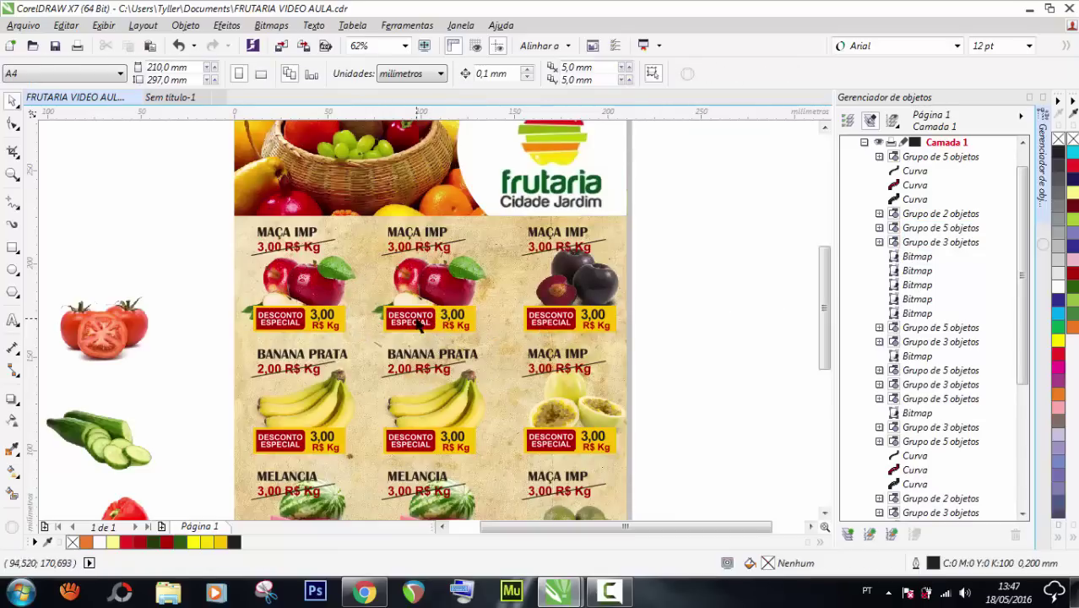
{"action": "left_click", "coordinate": [419, 321]}
{"action": "left_click", "coordinate": [582, 318], "text": "shift"}
{"action": "left_click", "coordinate": [309, 319], "text": "shift"}
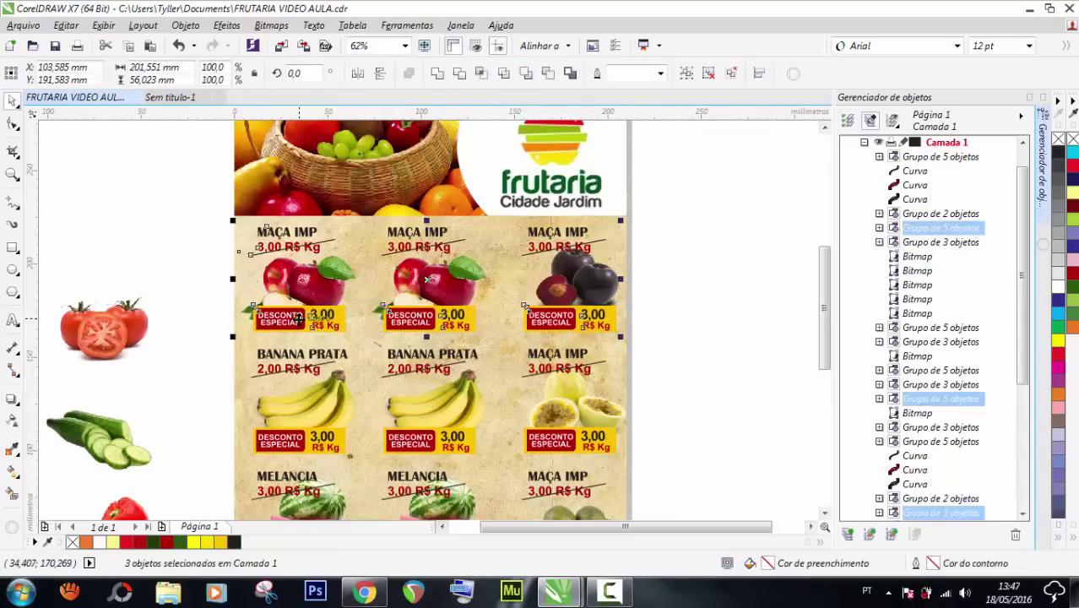
{"action": "left_click", "coordinate": [159, 291]}
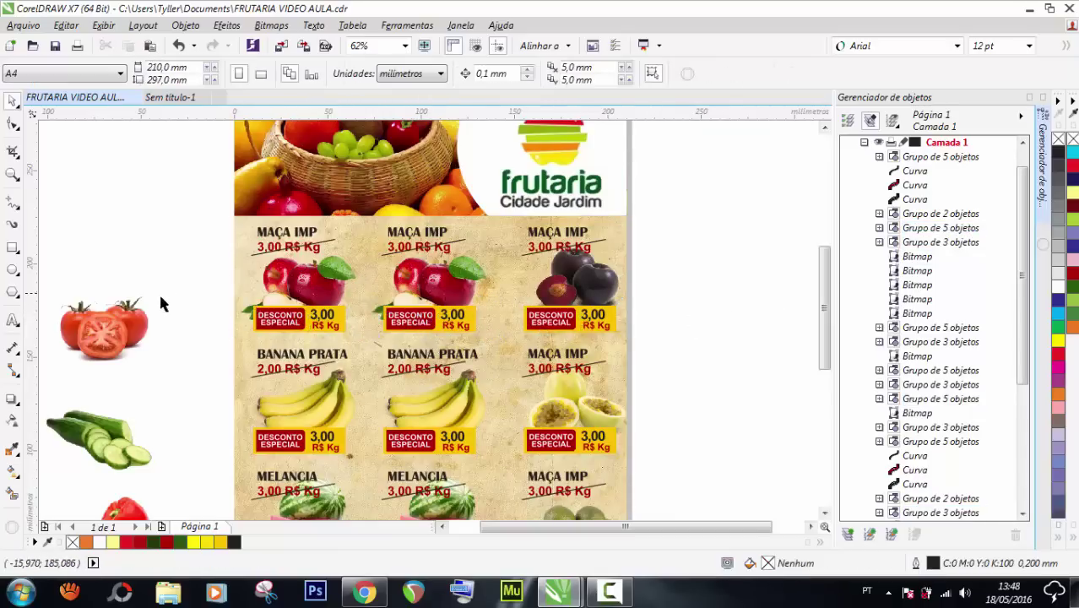
Ungroup the apple product in the left column to free its discount tag
{"action": "left_click", "coordinate": [273, 316]}
{"action": "key", "text": "ctrl+u"}
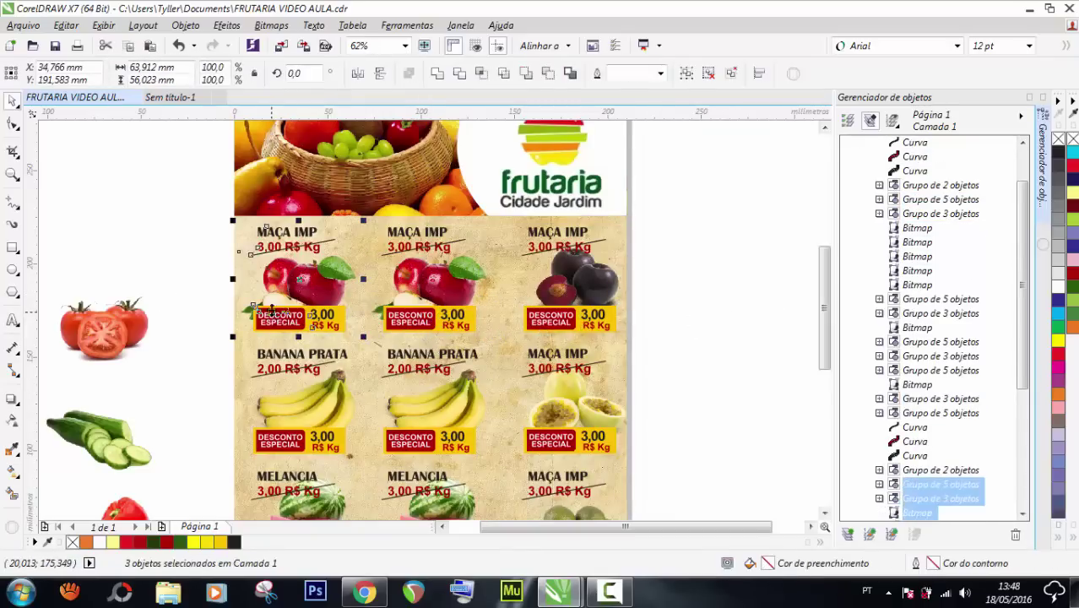
{"action": "left_click", "coordinate": [193, 304]}
Select the three discount tags of the first product row and dock Align and Distribute together with the object manager
{"action": "left_click_drag", "start_coordinate": [350, 336], "coordinate": [356, 333]}
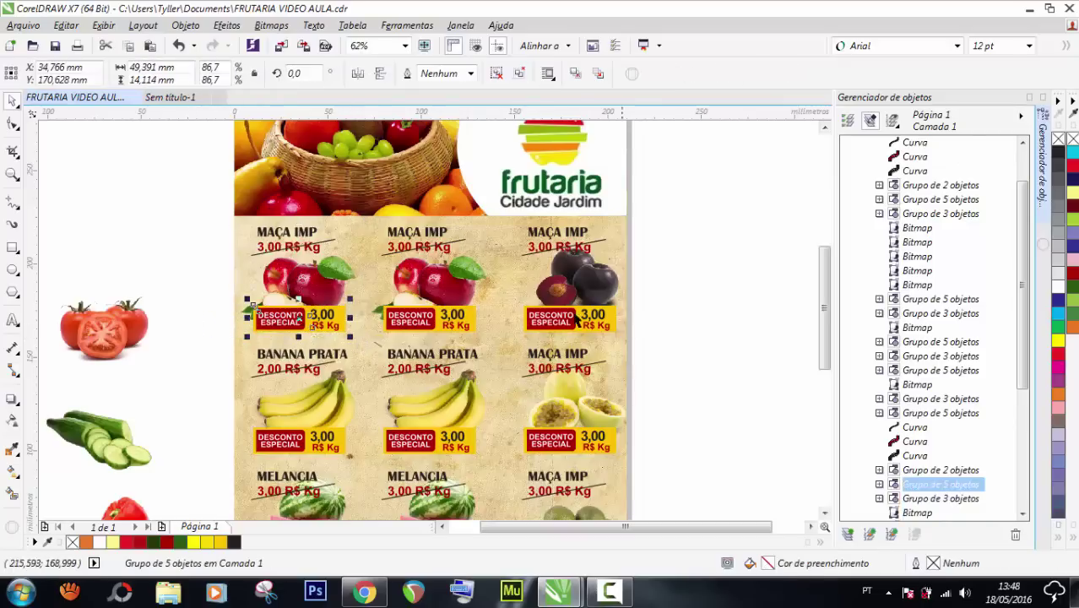
{"action": "left_click", "coordinate": [397, 334], "text": "shift"}
{"action": "left_click", "coordinate": [579, 328], "text": "shift"}
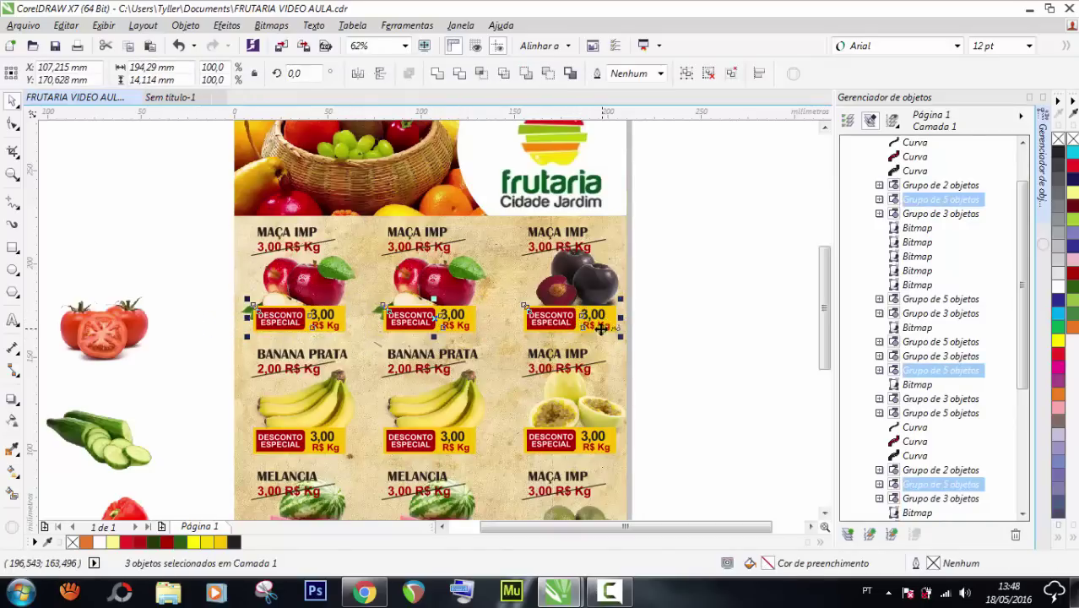
{"action": "left_click", "coordinate": [188, 26]}
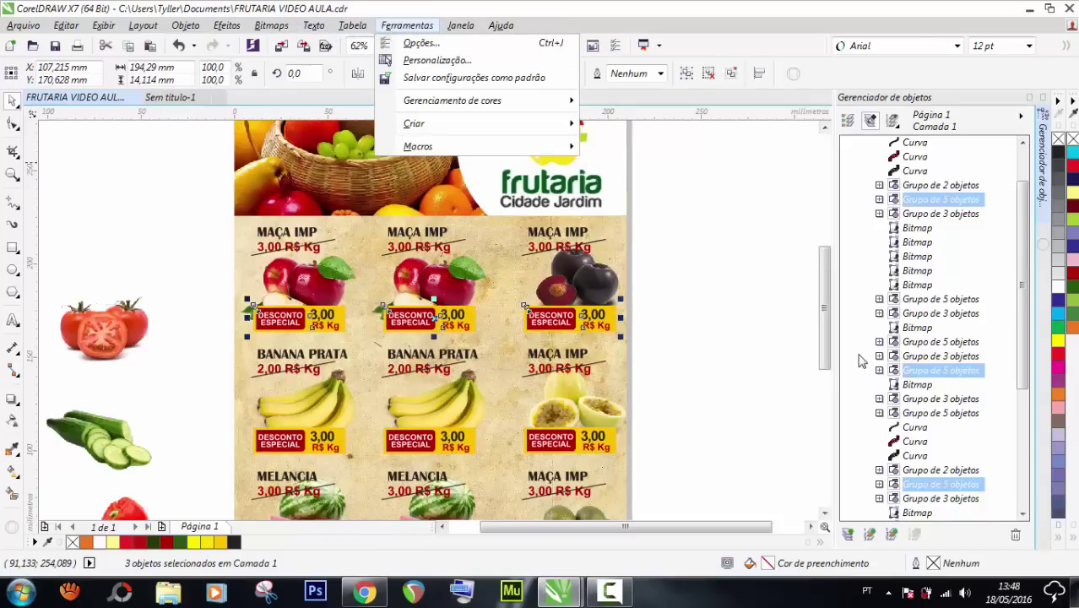
{"action": "left_click", "coordinate": [755, 324]}
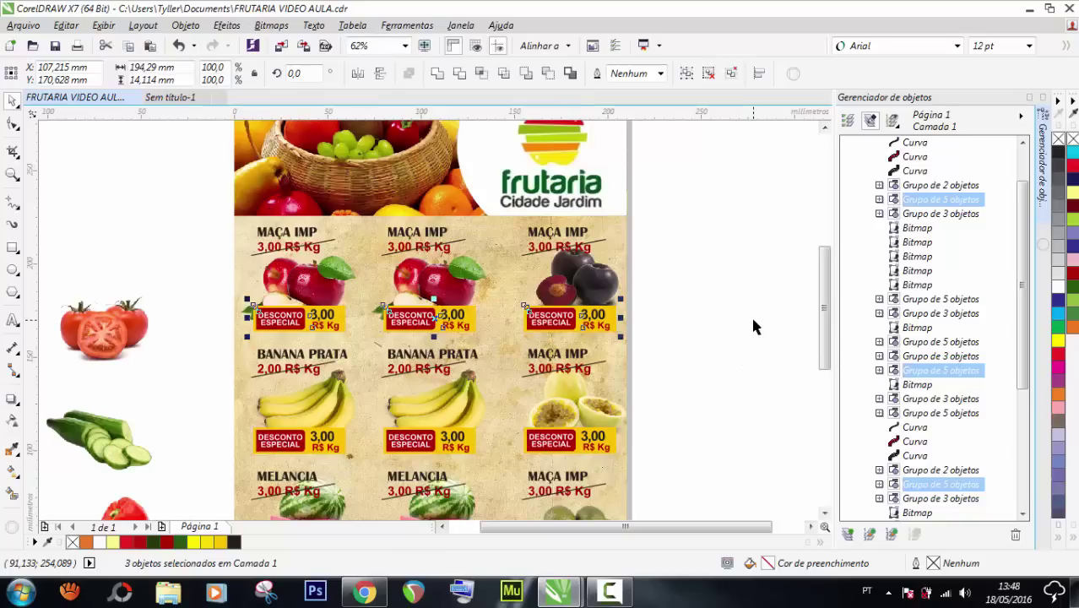
{"action": "key", "text": "ctrl+shift+a"}
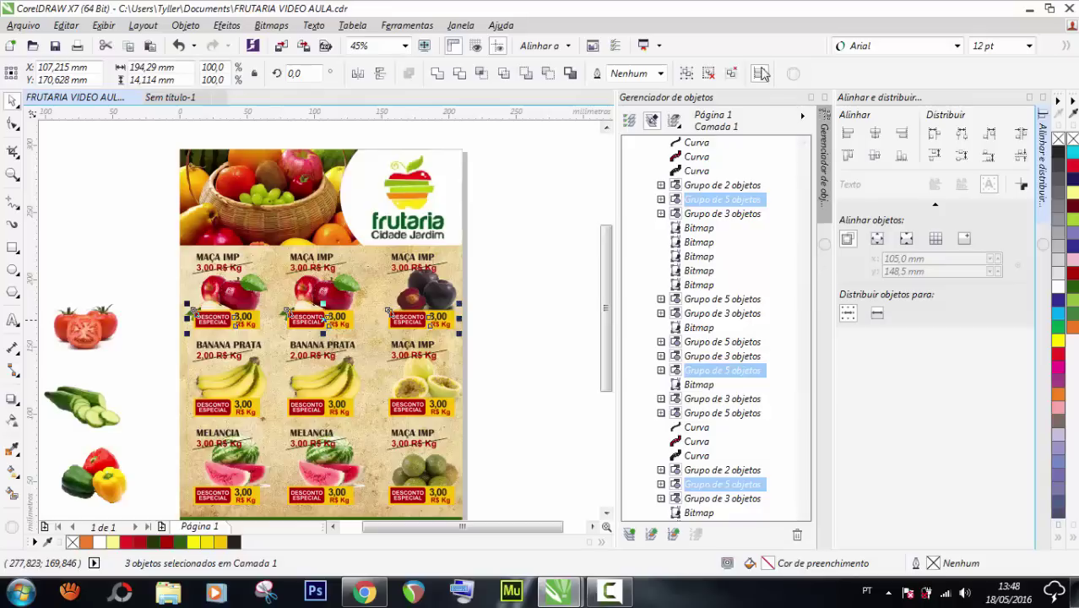
{"action": "mouse_move", "coordinate": [762, 98]}
{"action": "left_mouse_down"}
{"action": "mouse_move", "coordinate": [808, 133]}
{"action": "mouse_move", "coordinate": [1060, 230]}
{"action": "mouse_move", "coordinate": [1046, 287]}
{"action": "left_mouse_up"}
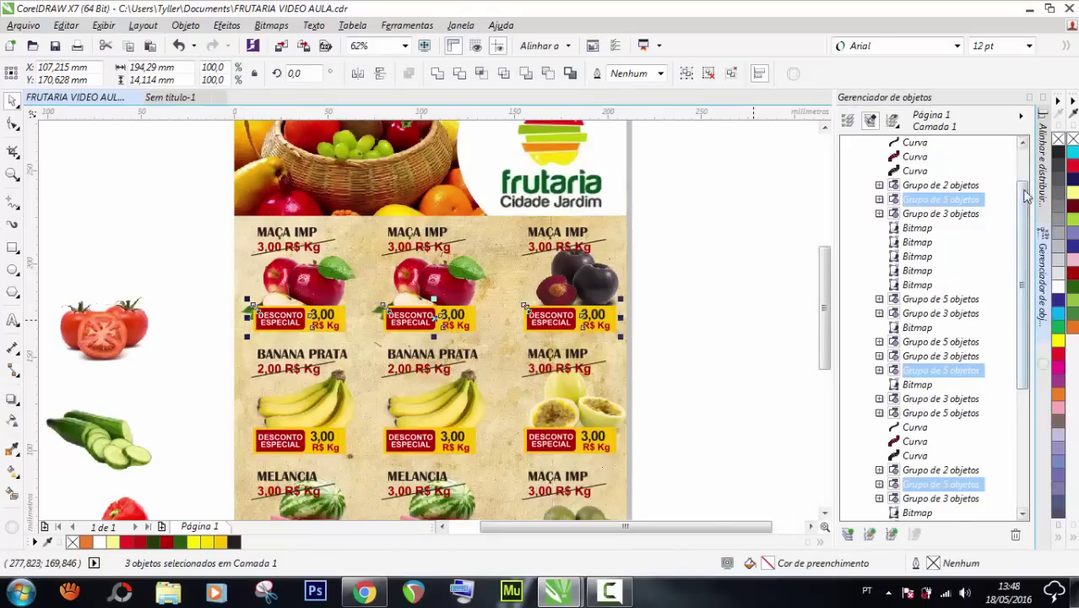
Distribute the three selected discount tags of the first product row with equal horizontal spacing
{"action": "left_click", "coordinate": [1041, 169]}
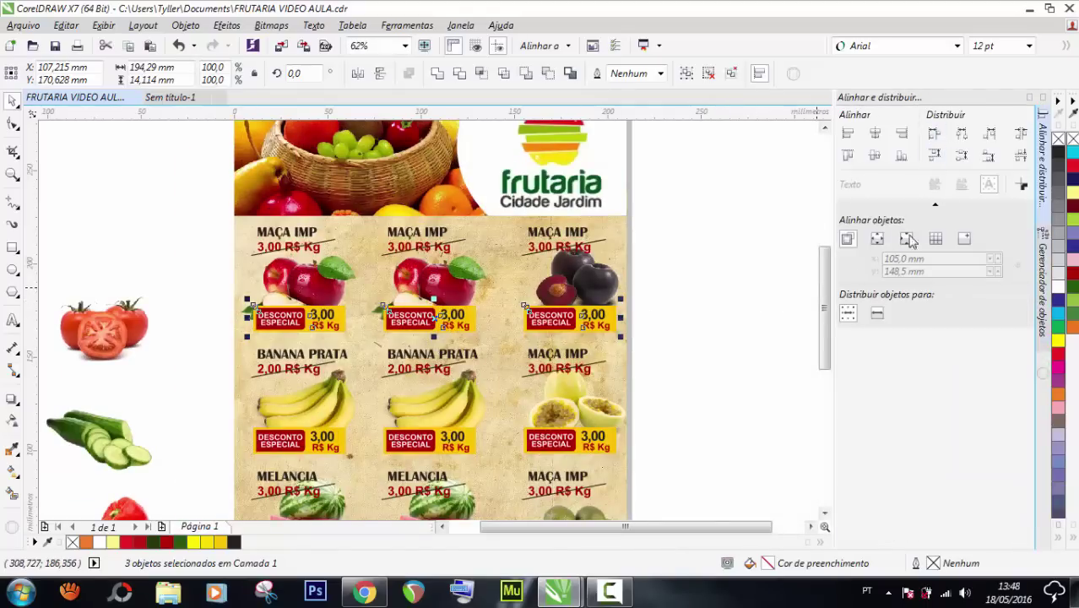
{"action": "left_click", "coordinate": [1019, 139]}
{"action": "left_click", "coordinate": [1020, 143]}
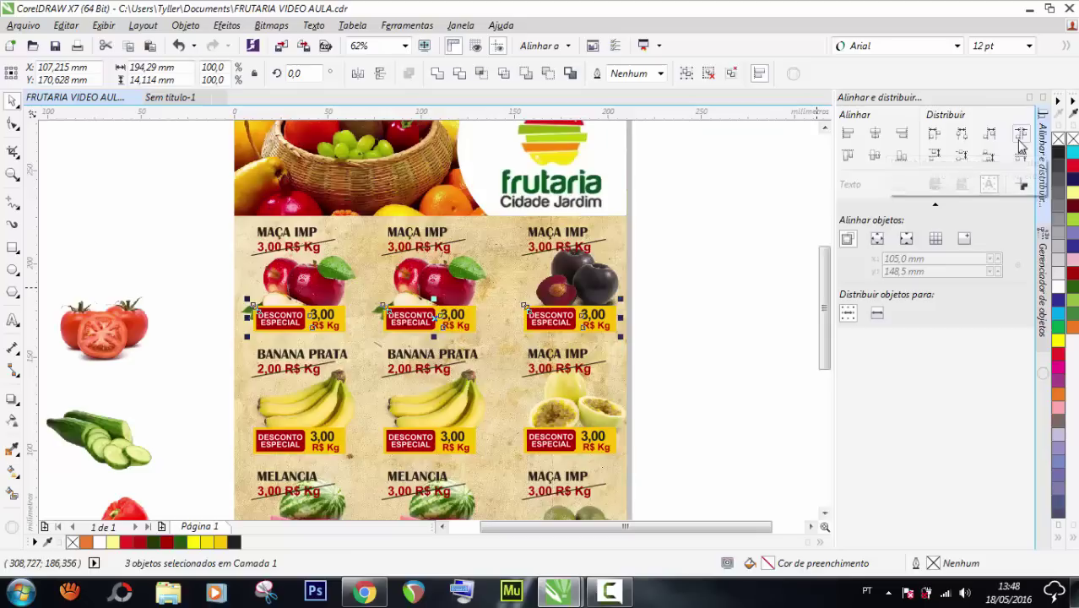
{"action": "left_click", "coordinate": [1019, 140]}
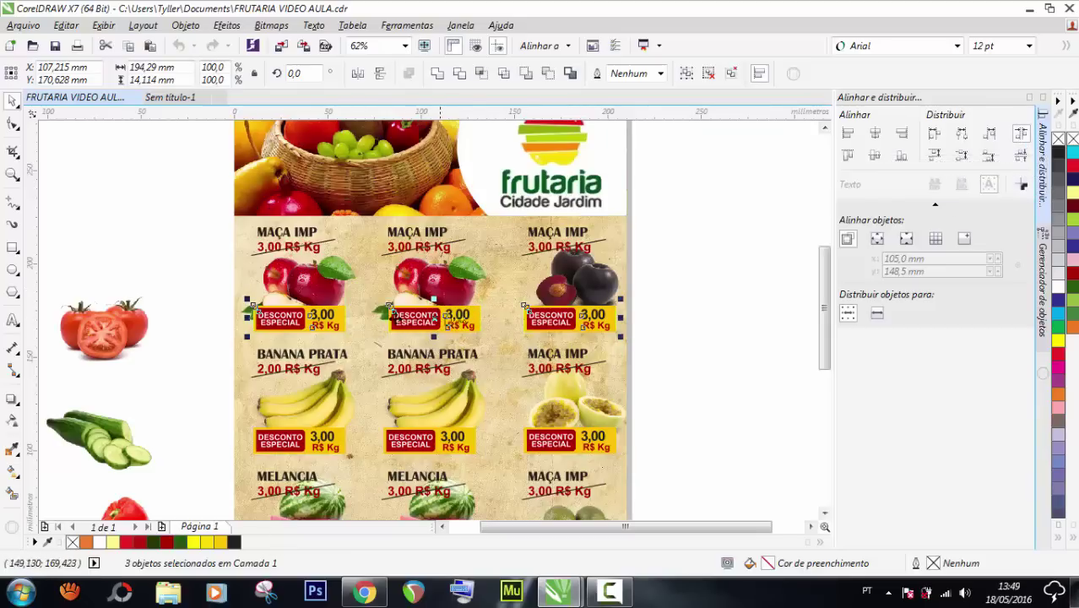
{"action": "left_click", "coordinate": [750, 253]}
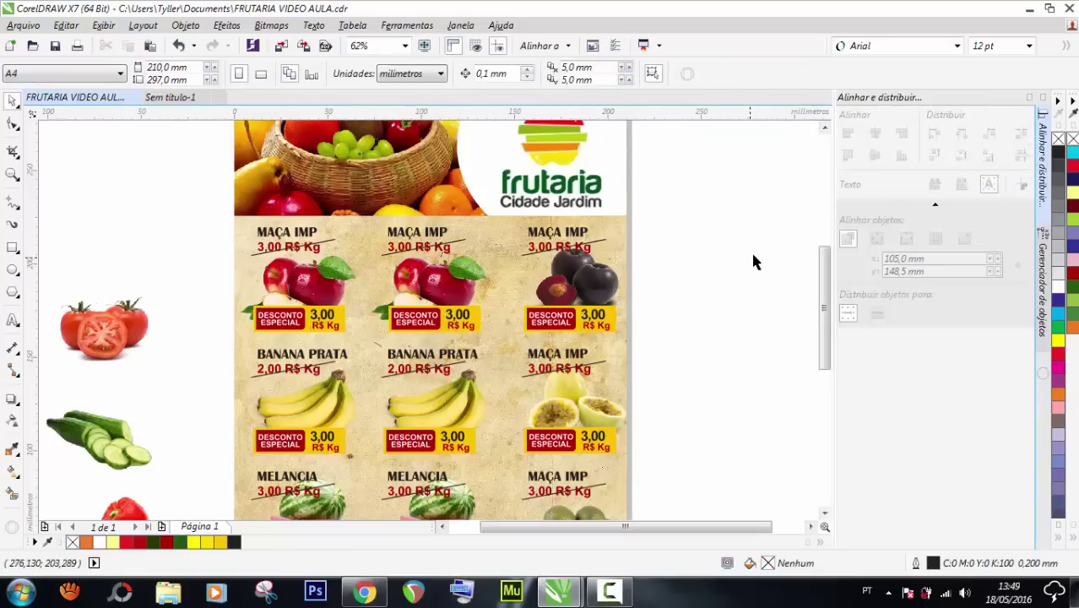
Draw a rectangle about 53 by 41 mm beside the page and place two copies of it in the same row, unevenly spaced
{"action": "left_click", "coordinate": [12, 246]}
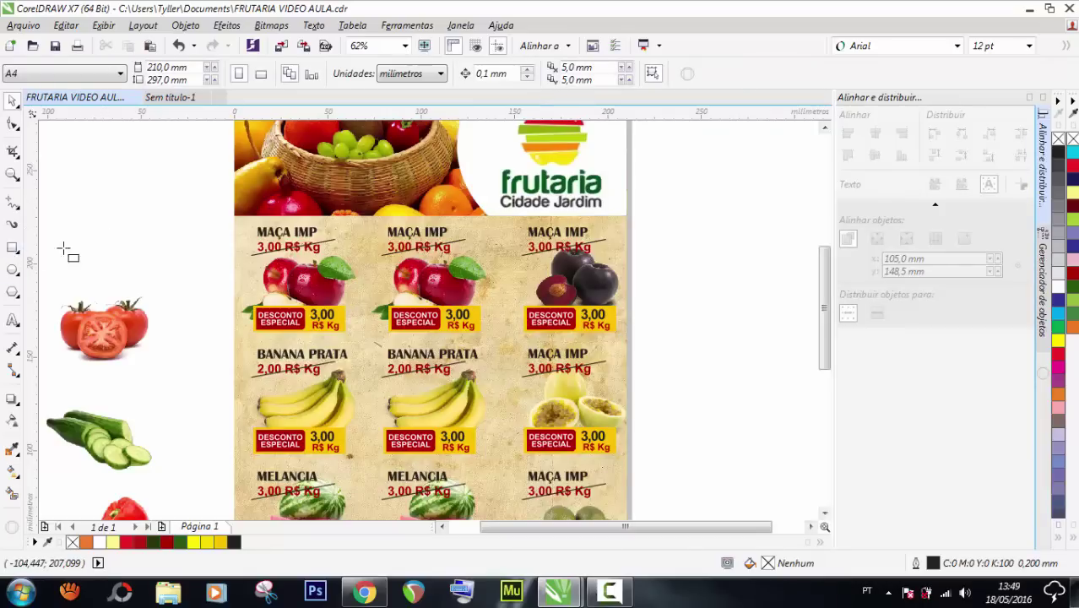
{"action": "scroll", "coordinate": [211, 272], "scroll_direction": "down", "scroll_amount": 2}
{"action": "scroll", "coordinate": [582, 266], "scroll_direction": "up", "scroll_amount": 2}
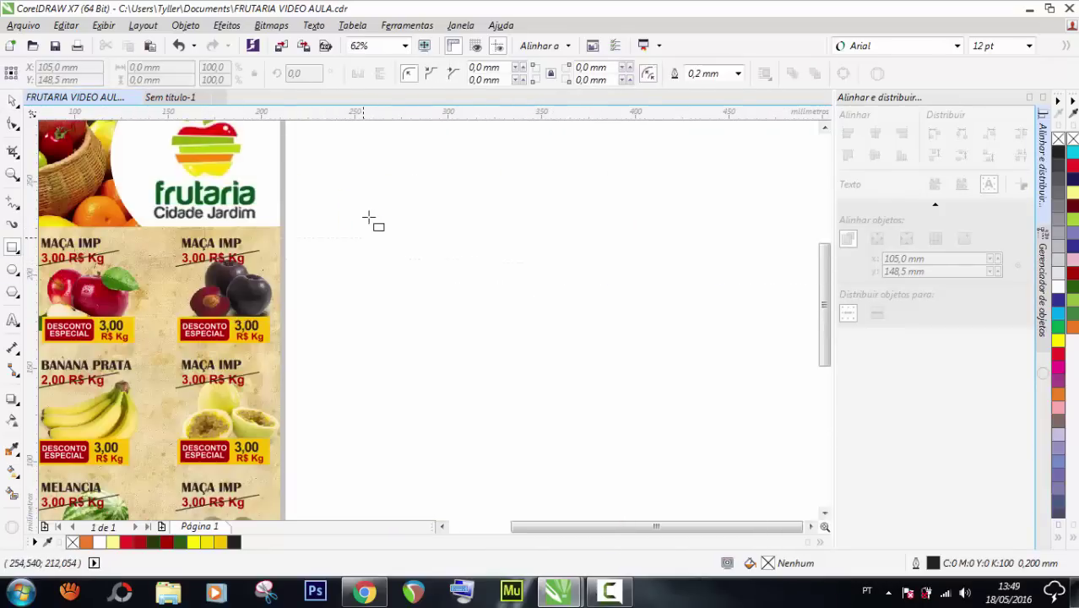
{"action": "left_click_drag", "start_coordinate": [373, 219], "coordinate": [473, 296]}
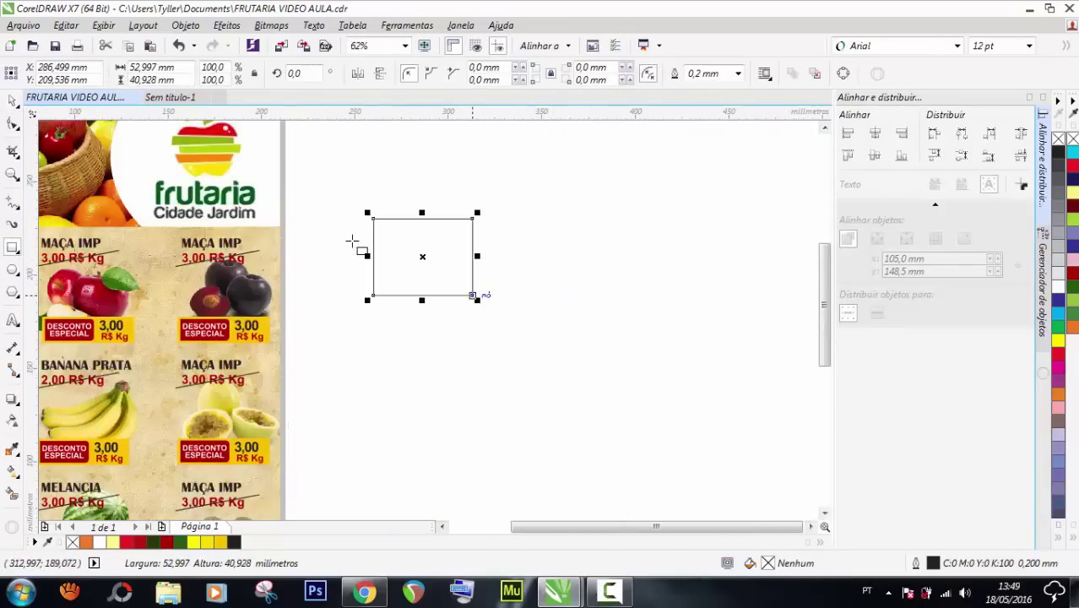
{"action": "left_click", "coordinate": [12, 101]}
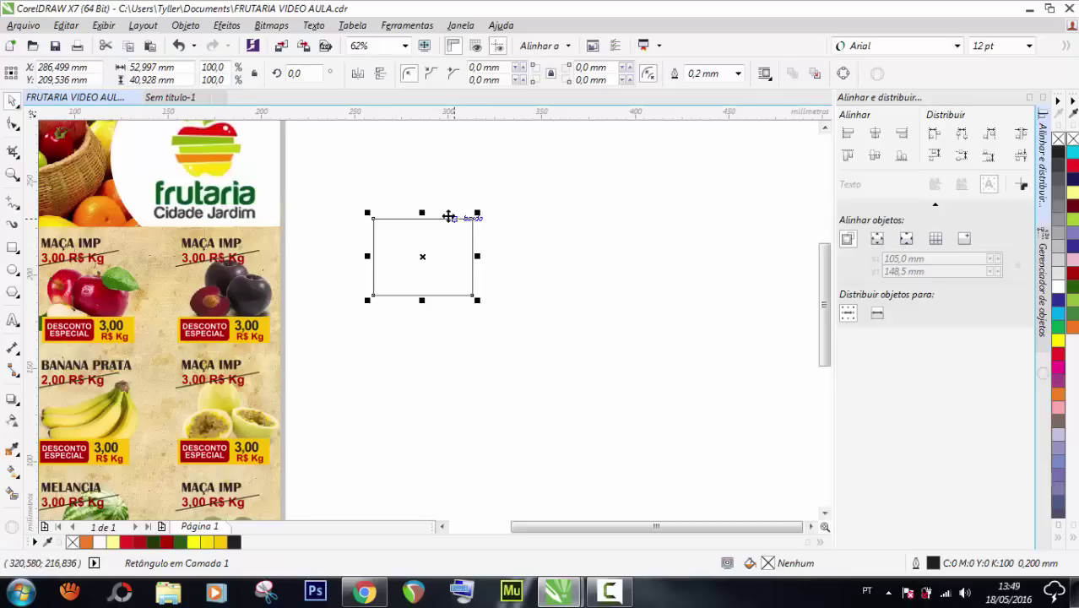
{"action": "left_click_drag", "start_coordinate": [472, 239], "coordinate": [751, 243]}
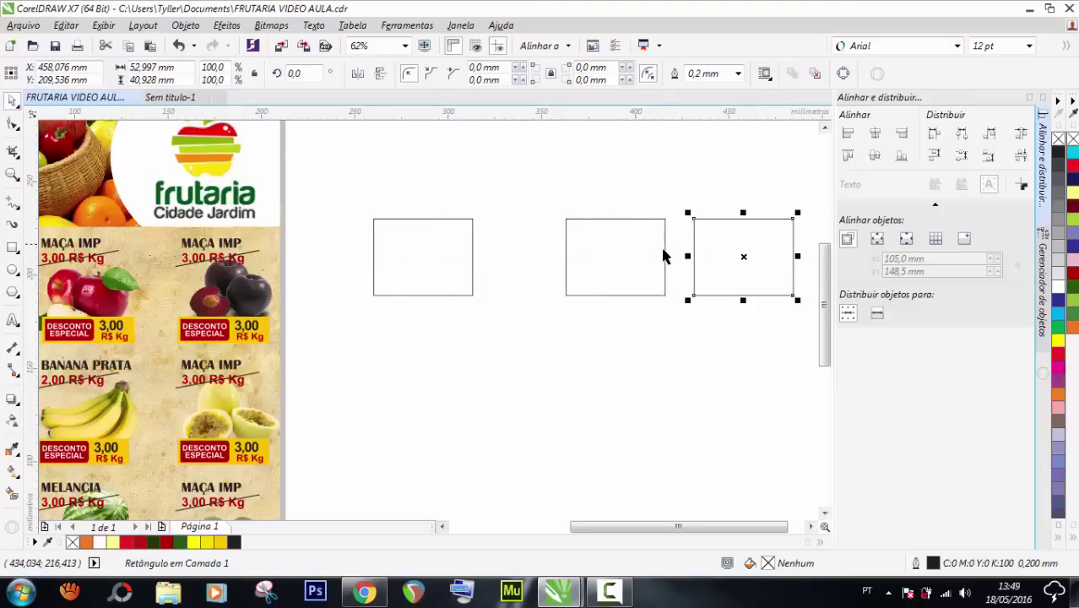
{"action": "left_click", "coordinate": [672, 202]}
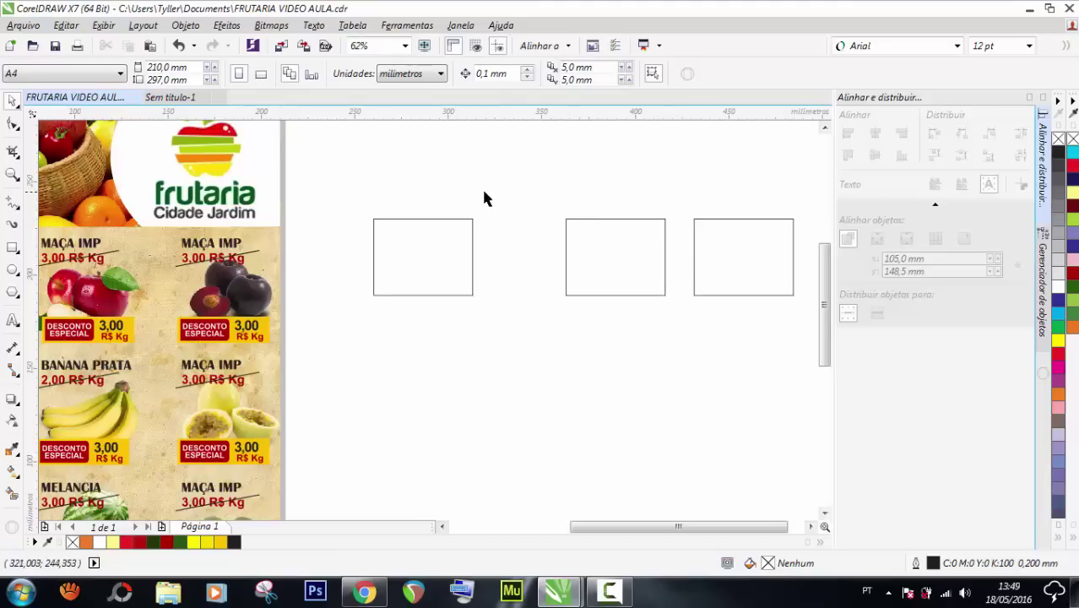
Try evening out the gaps between the three rectangles by hand and with horizontal spacing distribution, undoing each attempt
{"action": "left_click_drag", "start_coordinate": [629, 268], "coordinate": [598, 268]}
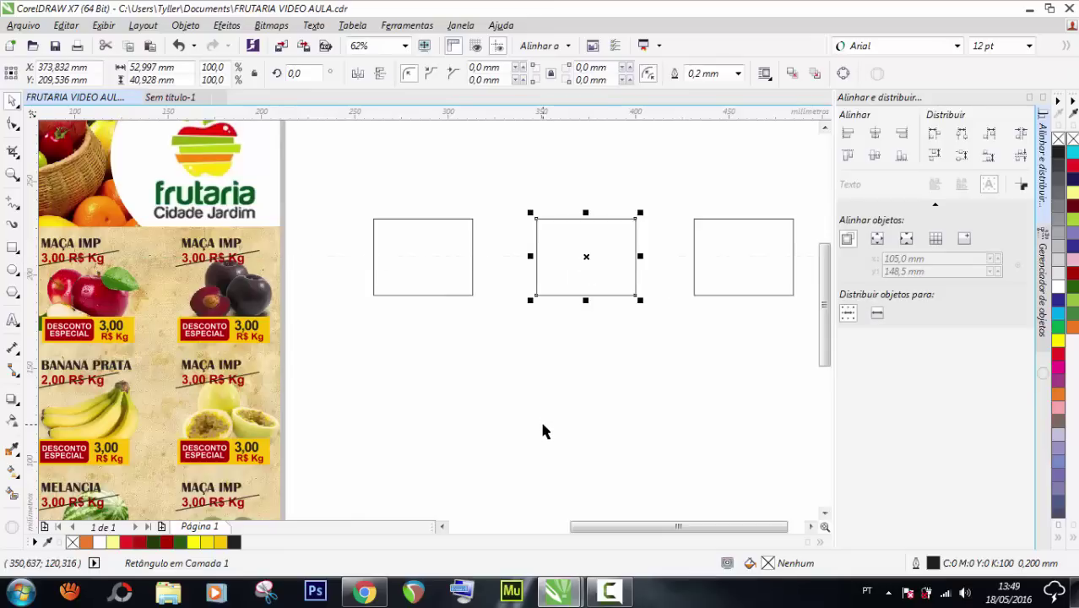
{"action": "key", "text": "ctrl+z"}
{"action": "left_click_drag", "start_coordinate": [364, 193], "coordinate": [731, 363]}
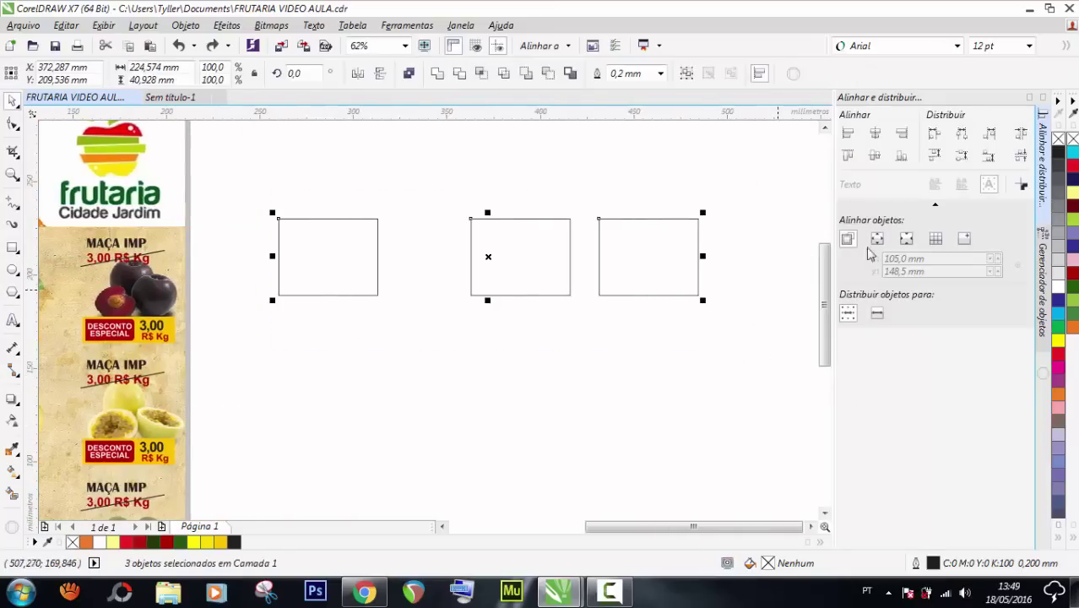
{"action": "left_click", "coordinate": [1019, 137]}
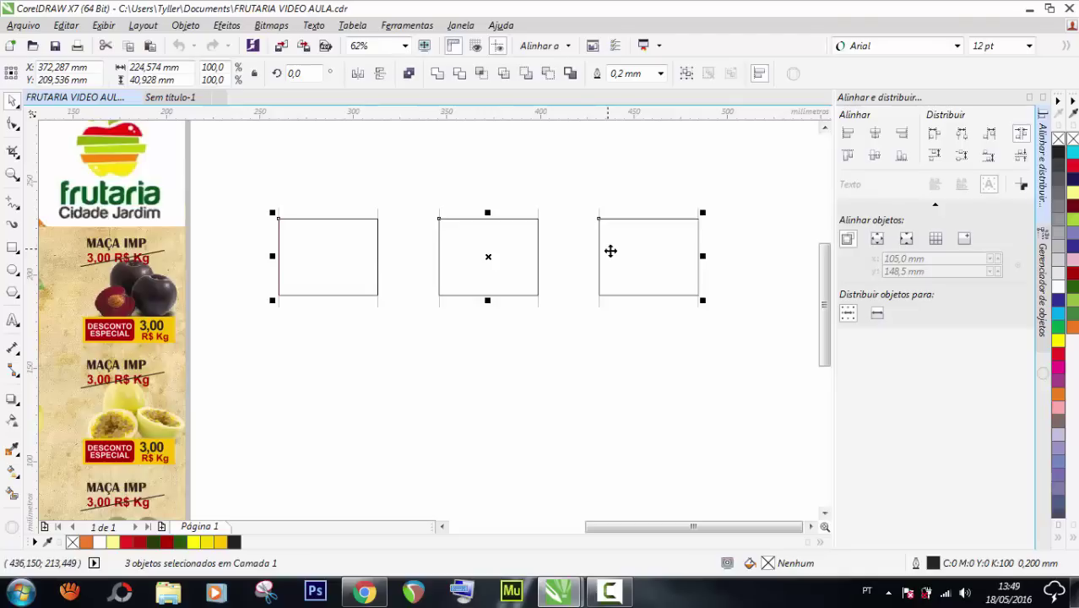
{"action": "left_click", "coordinate": [662, 404]}
{"action": "key", "text": "ctrl+z"}
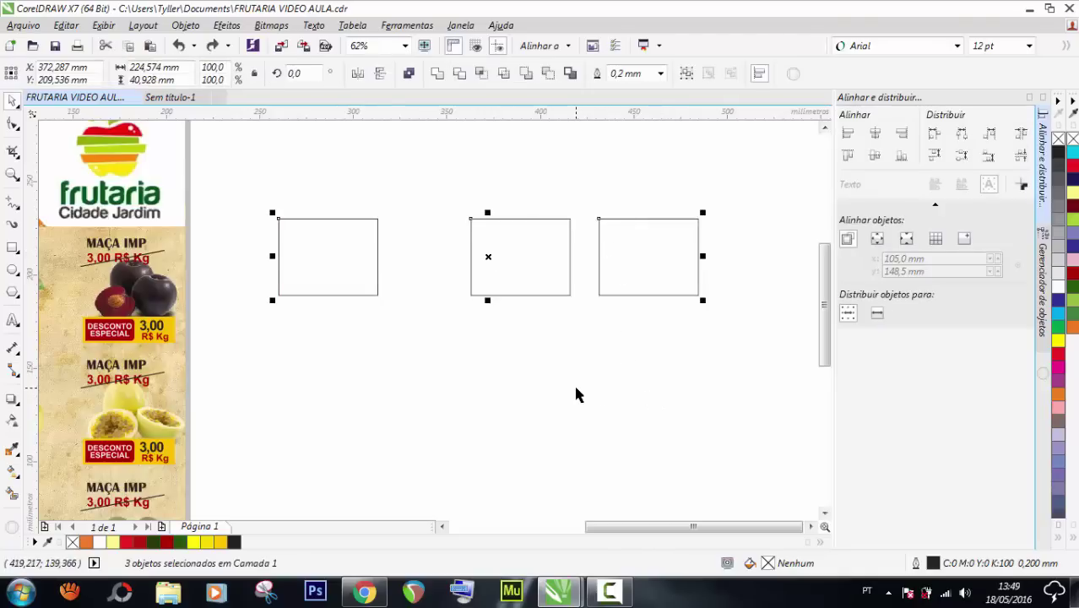
Add a fourth copy at the end of the rectangle row and distribute all four with equal horizontal spacing
{"action": "left_click", "coordinate": [573, 383]}
{"action": "left_click", "coordinate": [498, 295]}
{"action": "left_click_drag", "start_coordinate": [659, 262], "coordinate": [759, 262]}
{"action": "left_click", "coordinate": [617, 341]}
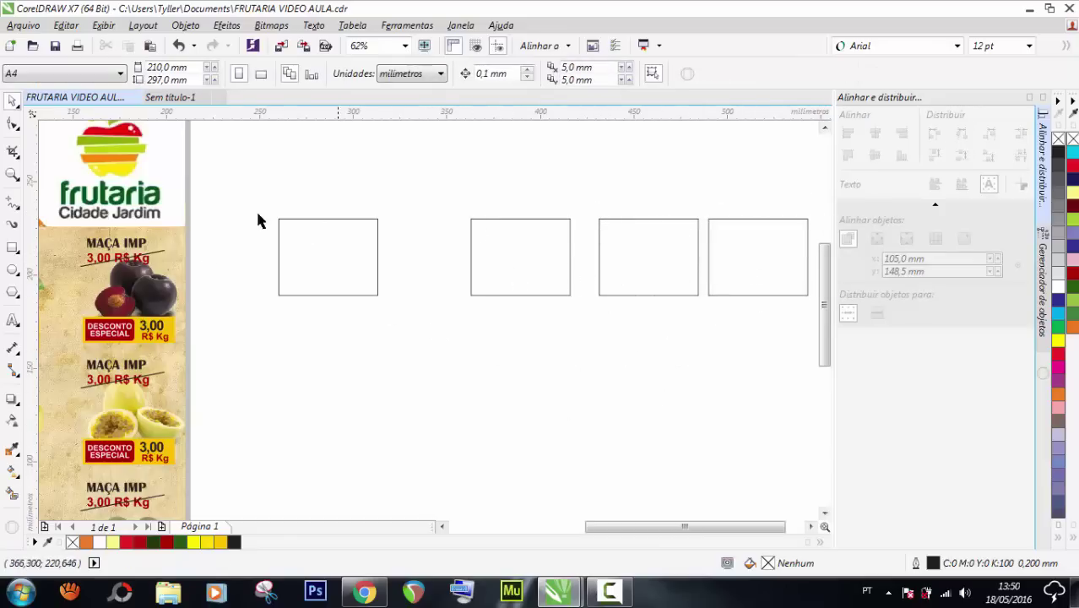
{"action": "left_click_drag", "start_coordinate": [223, 189], "coordinate": [766, 325]}
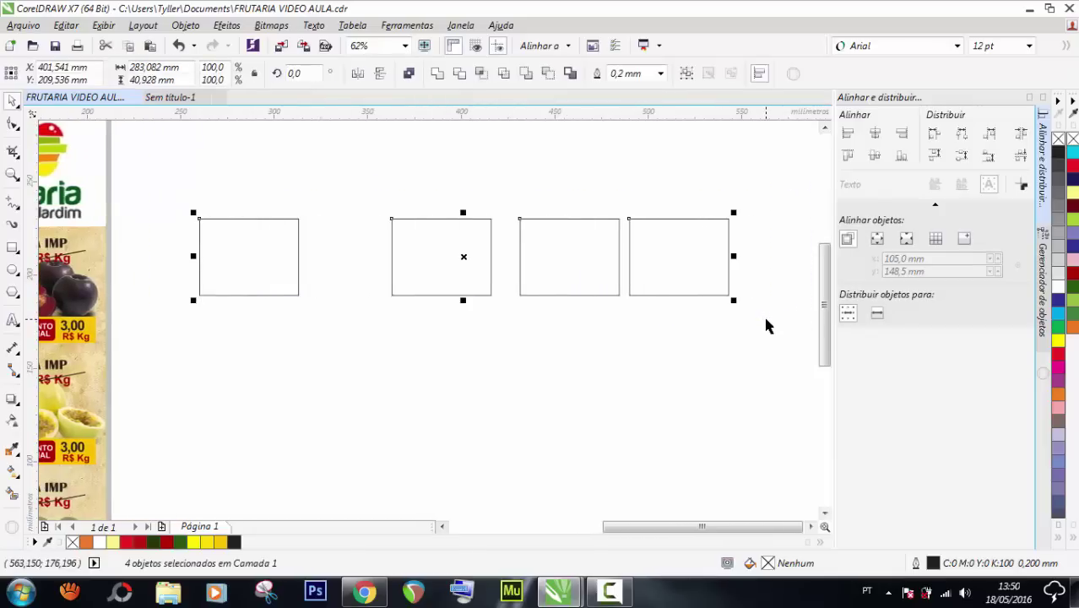
{"action": "left_click", "coordinate": [1021, 133]}
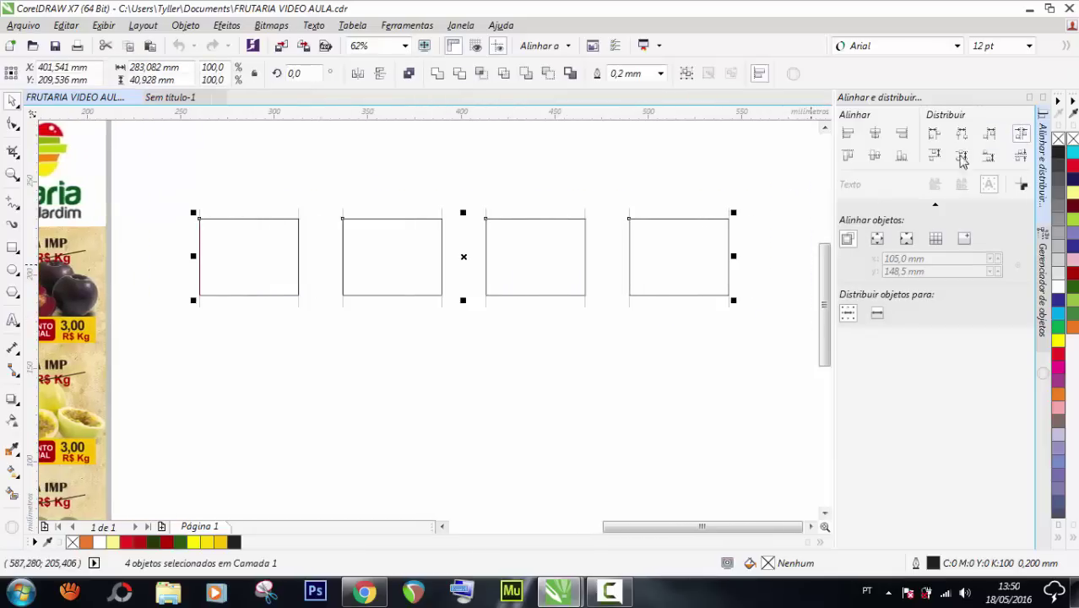
{"action": "left_click", "coordinate": [603, 398]}
Delete the four sample rectangles beside the page
{"action": "scroll", "coordinate": [612, 378], "scroll_direction": "down", "scroll_amount": 2}
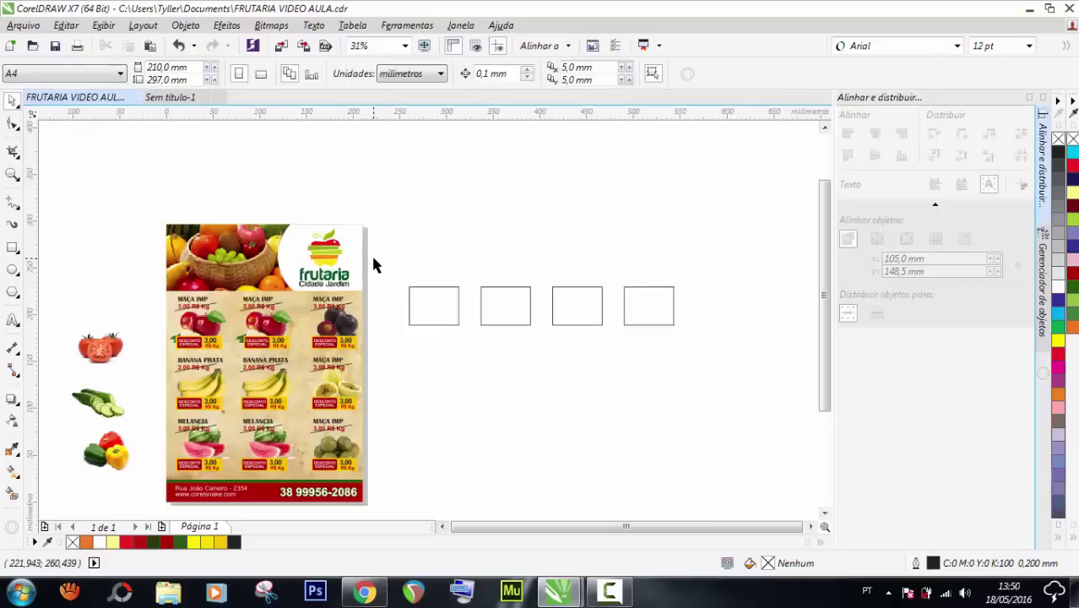
{"action": "left_click_drag", "start_coordinate": [374, 265], "coordinate": [694, 376]}
{"action": "key", "text": "Delete"}
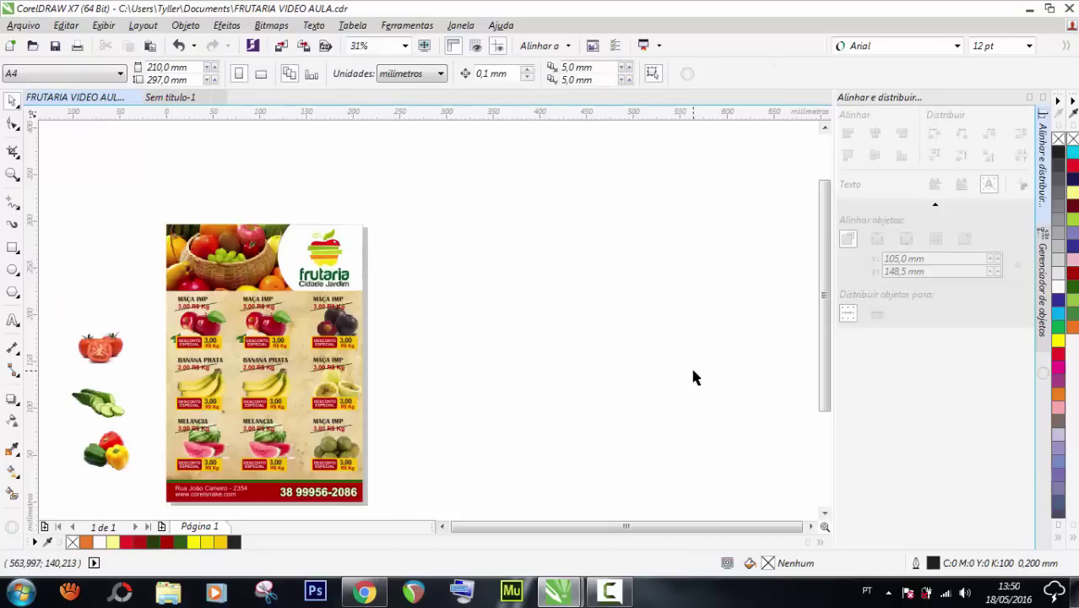
Reselect the three discount tags of the first product row and reapply equal horizontal spacing
{"action": "scroll", "coordinate": [212, 360], "scroll_direction": "up", "scroll_amount": 2}
{"action": "left_click_drag", "start_coordinate": [591, 353], "coordinate": [91, 306]}
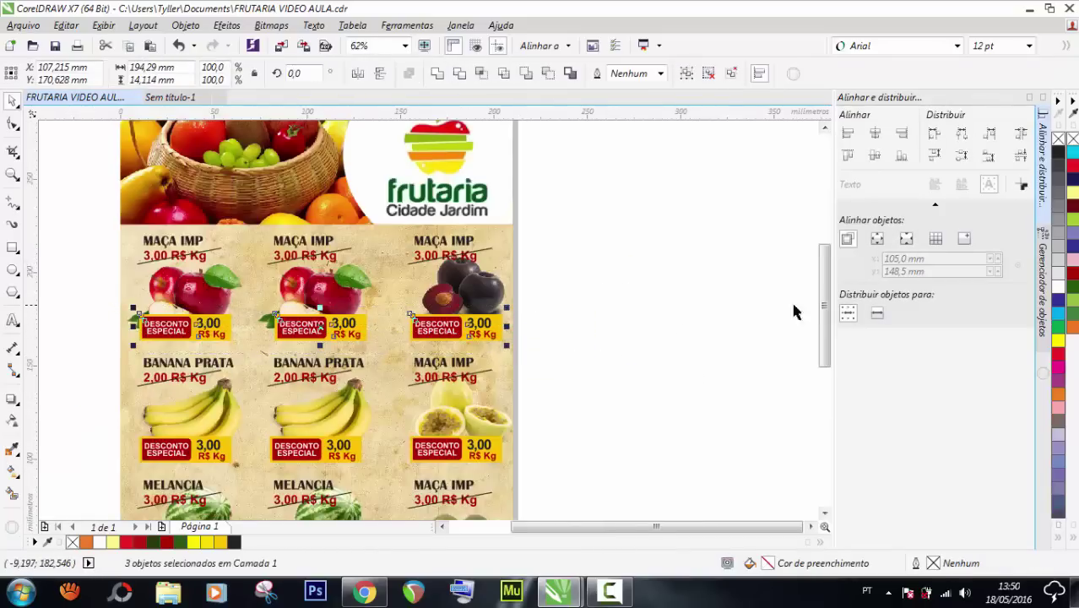
{"action": "left_click", "coordinate": [1018, 138]}
{"action": "left_click", "coordinate": [589, 340]}
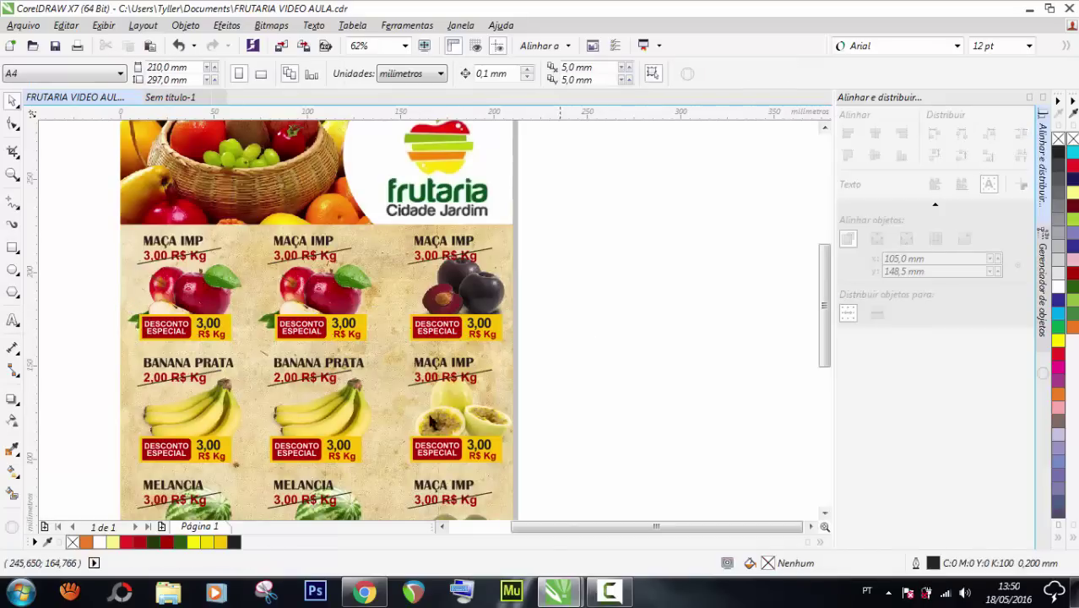
Ungroup the remaining middle-column products and the banana product within them to free its discount tag
{"action": "scroll", "coordinate": [388, 418], "scroll_direction": "down", "scroll_amount": 3}
{"action": "scroll", "coordinate": [310, 492], "scroll_direction": "up", "scroll_amount": 3}
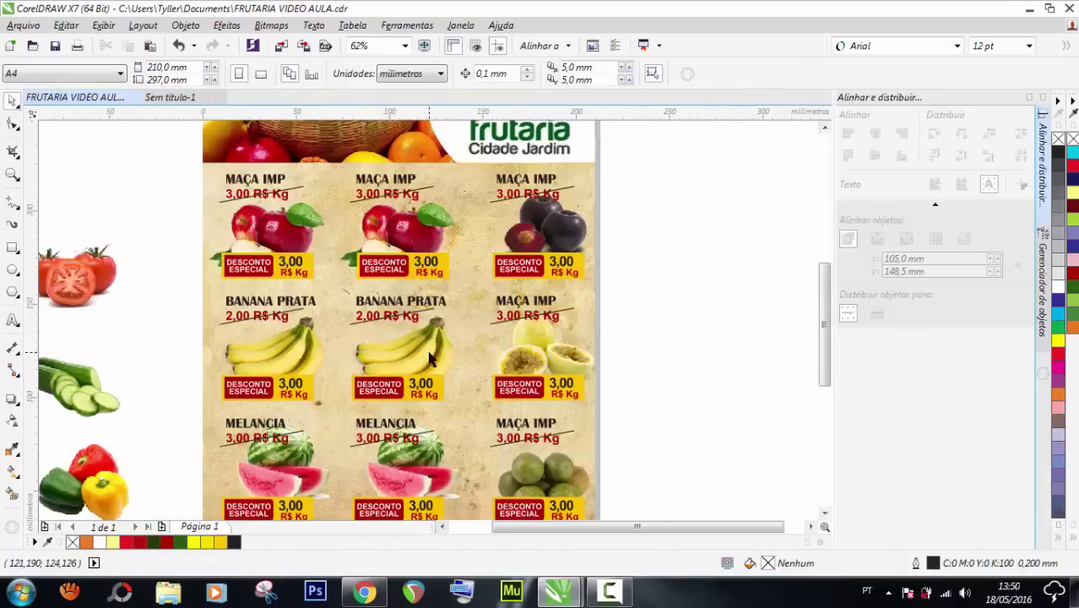
{"action": "left_click", "coordinate": [552, 349]}
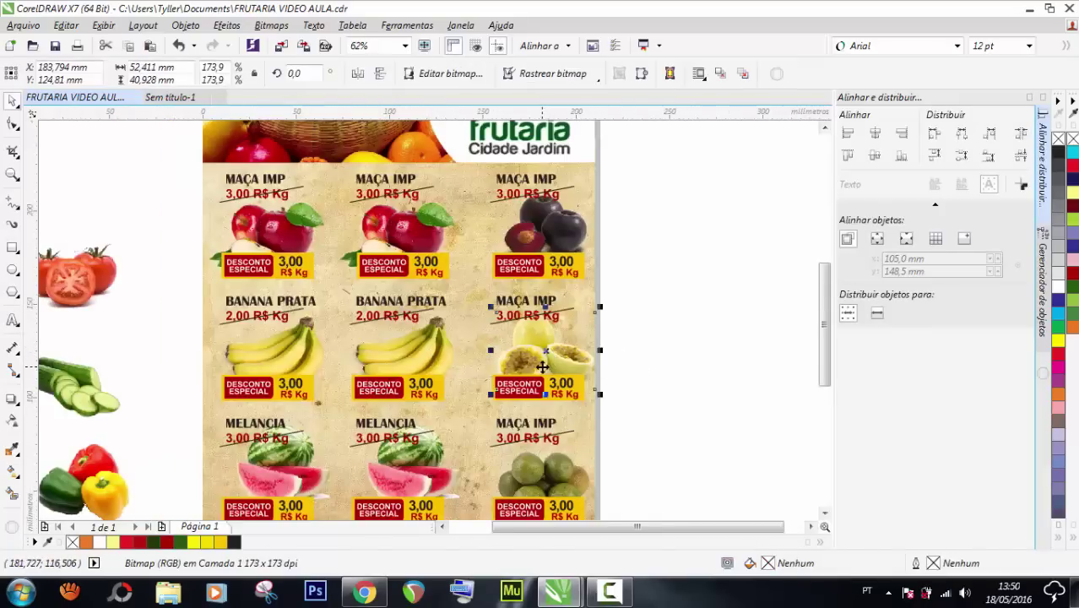
{"action": "left_click", "coordinate": [363, 385]}
{"action": "key", "text": "ctrl+u"}
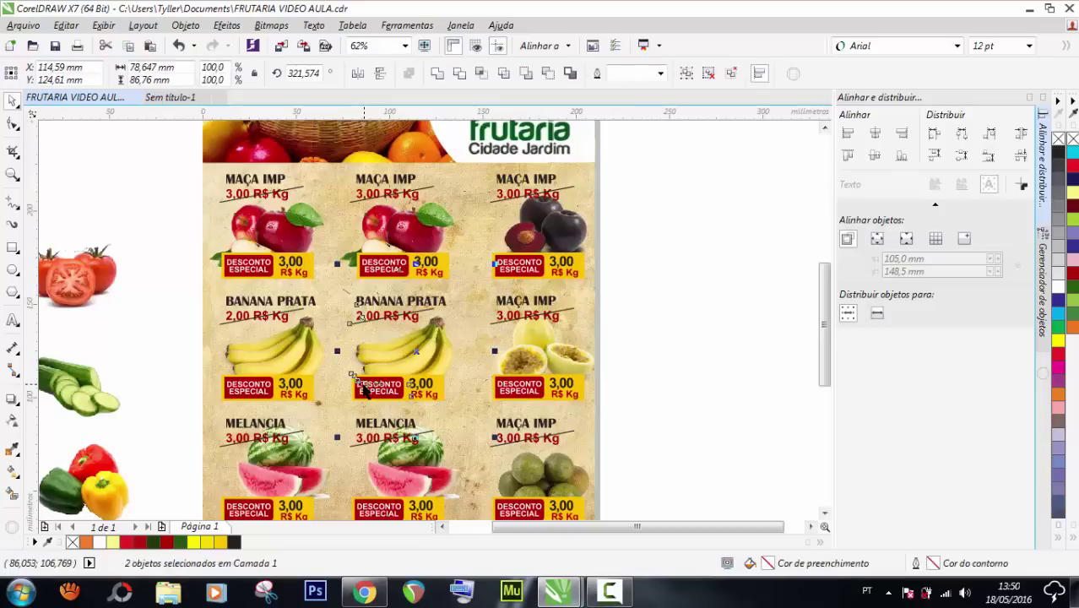
{"action": "left_click", "coordinate": [639, 390]}
{"action": "left_click", "coordinate": [379, 386]}
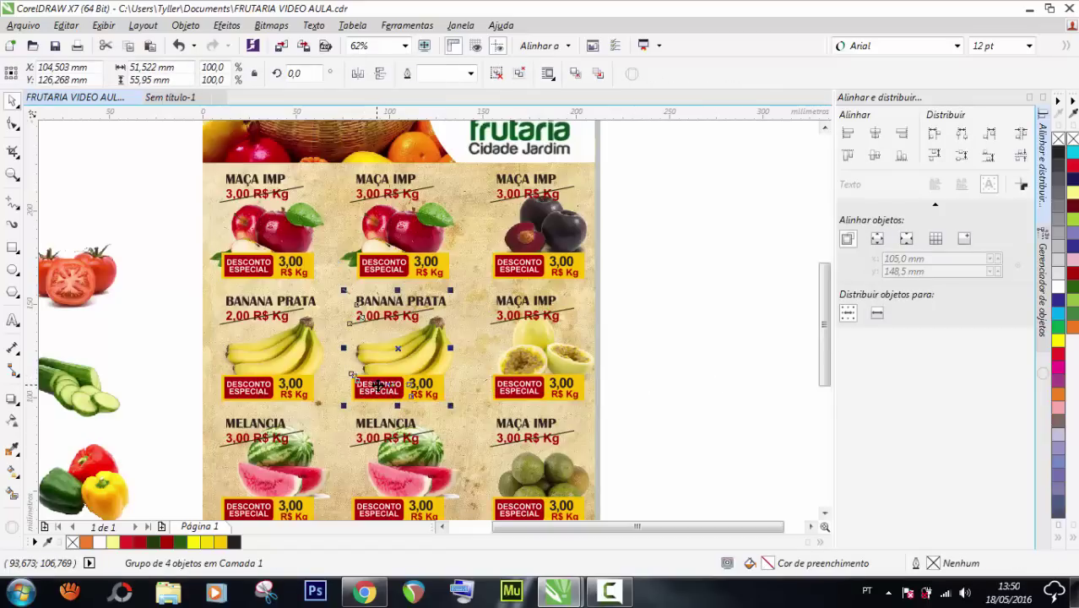
{"action": "key", "text": "ctrl+u"}
Ungroup the remaining left-column products and the banana product within them to free its discount tag
{"action": "left_click", "coordinate": [255, 353]}
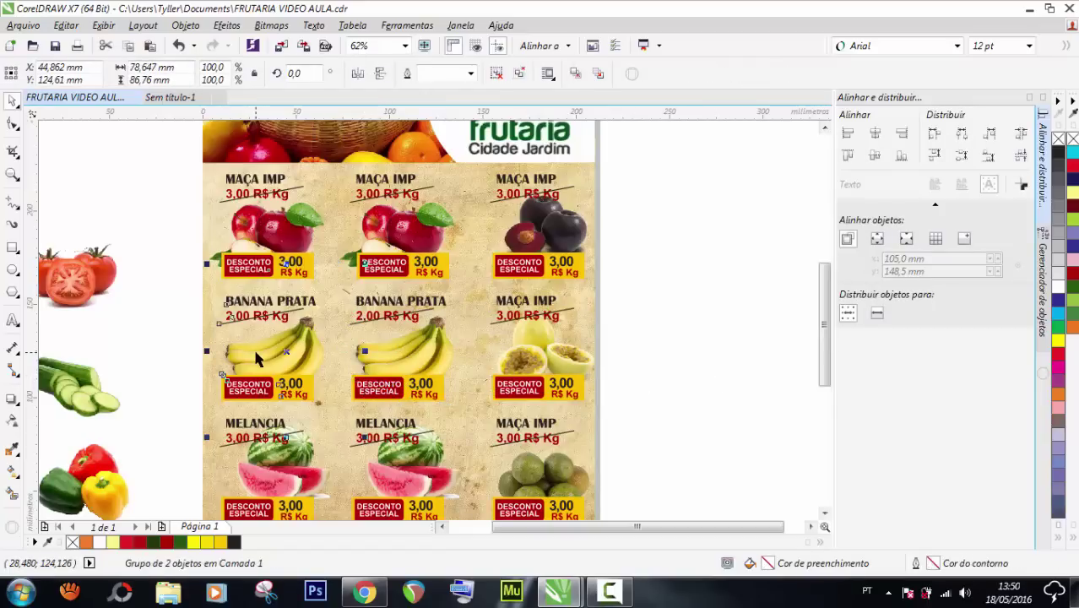
{"action": "key", "text": "ctrl+u"}
{"action": "left_click", "coordinate": [170, 321]}
{"action": "left_click", "coordinate": [297, 402]}
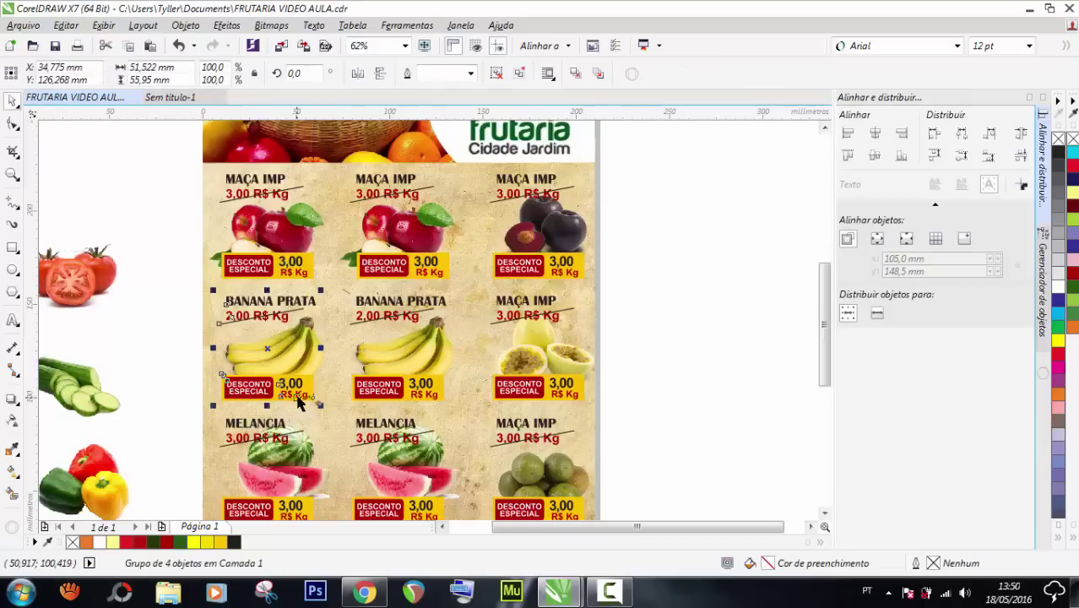
{"action": "key", "text": "ctrl+u"}
Select the three discount tags of the second product row and distribute them with equal horizontal spacing
{"action": "left_click_drag", "start_coordinate": [689, 376], "coordinate": [181, 415]}
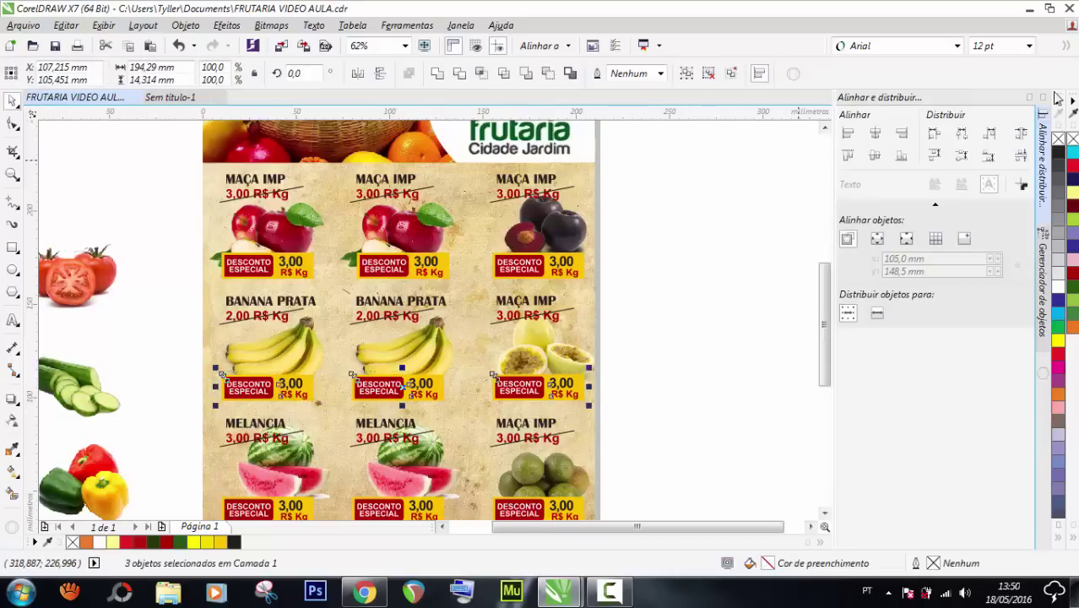
{"action": "left_click", "coordinate": [1022, 136]}
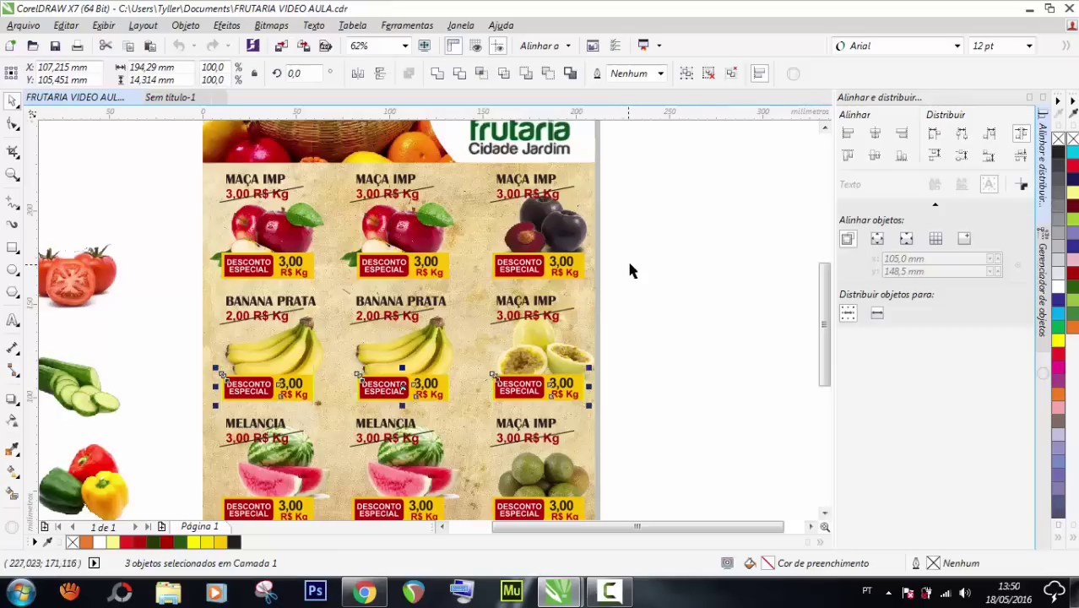
{"action": "left_click", "coordinate": [652, 245]}
Select the three discount tags of the third product row and distribute them with equal horizontal spacing
{"action": "scroll", "coordinate": [652, 247], "scroll_direction": "down", "scroll_amount": 2}
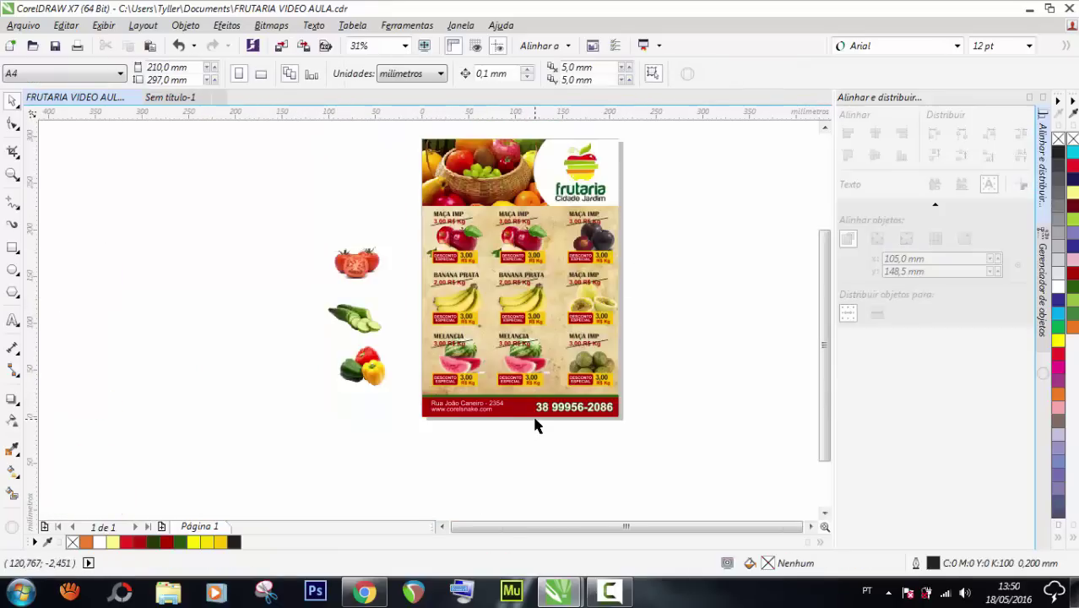
{"action": "scroll", "coordinate": [535, 418], "scroll_direction": "up", "scroll_amount": 2}
{"action": "left_click_drag", "start_coordinate": [524, 369], "coordinate": [288, 366]}
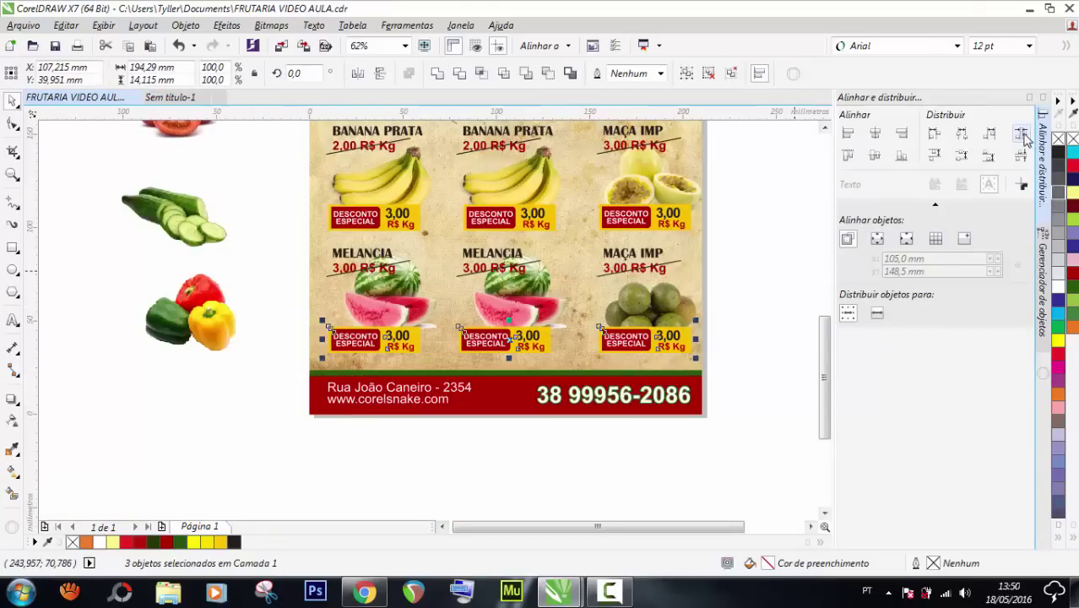
{"action": "left_click", "coordinate": [1022, 134]}
{"action": "left_click", "coordinate": [586, 416]}
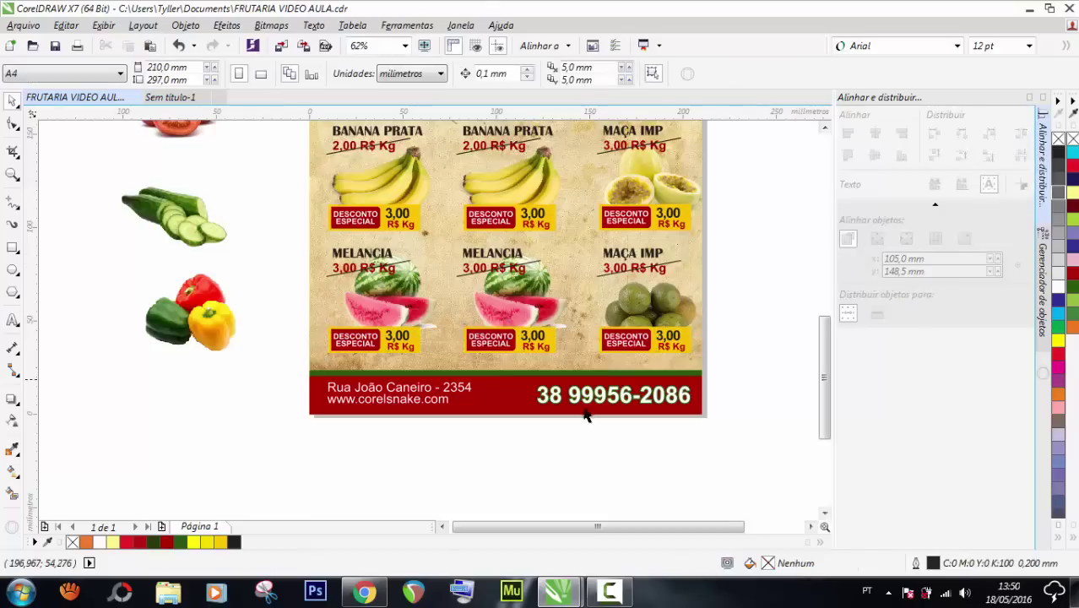
Delete the apple, banana and watermelon pictures from the middle column, keeping their titles, prices and discount tags
{"action": "scroll", "coordinate": [570, 420], "scroll_direction": "down", "scroll_amount": 4}
{"action": "scroll", "coordinate": [566, 422], "scroll_direction": "up", "scroll_amount": 2}
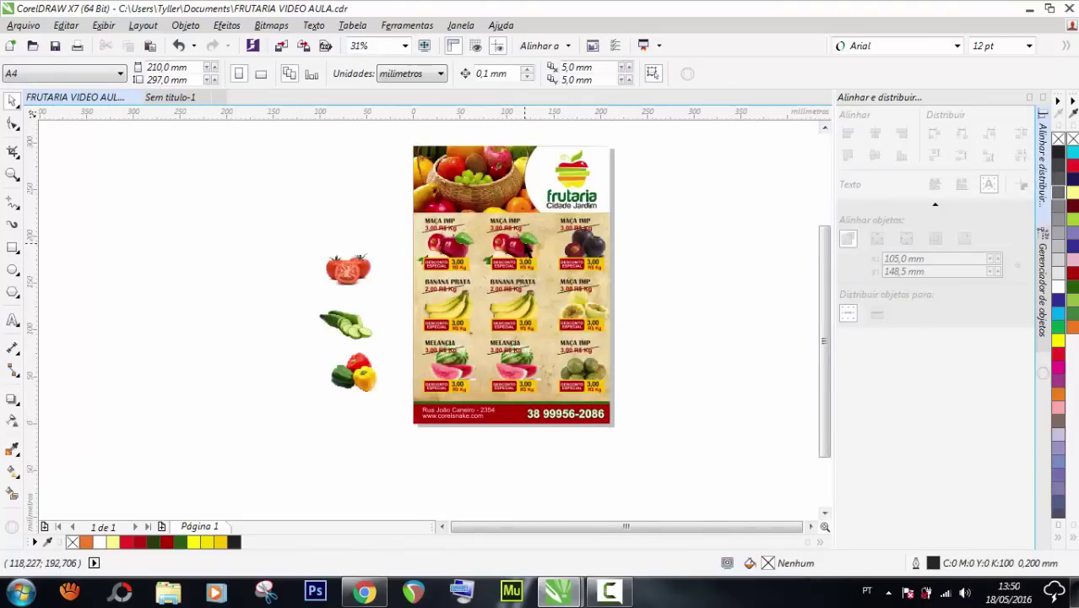
{"action": "left_click", "coordinate": [527, 246]}
{"action": "scroll", "coordinate": [527, 245], "scroll_direction": "up", "scroll_amount": 2}
{"action": "key", "text": "Delete"}
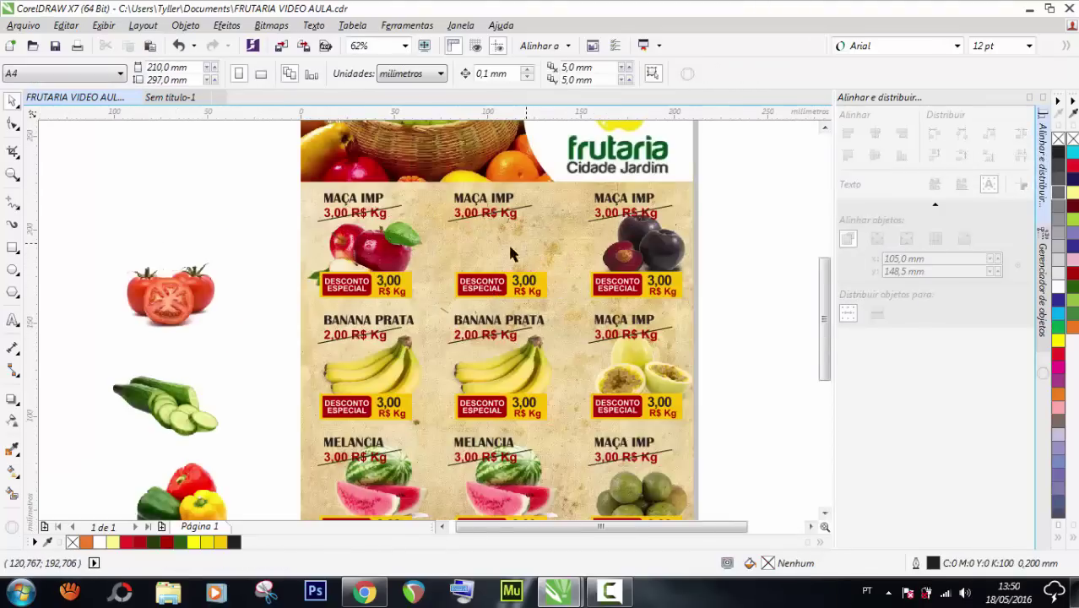
{"action": "left_click", "coordinate": [509, 364]}
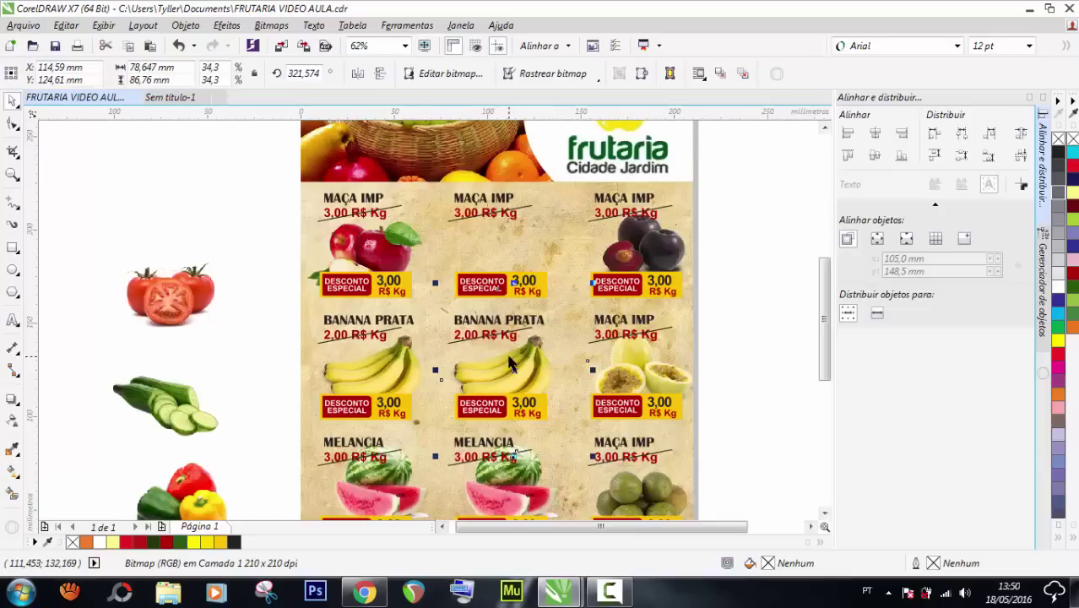
{"action": "key", "text": "Delete"}
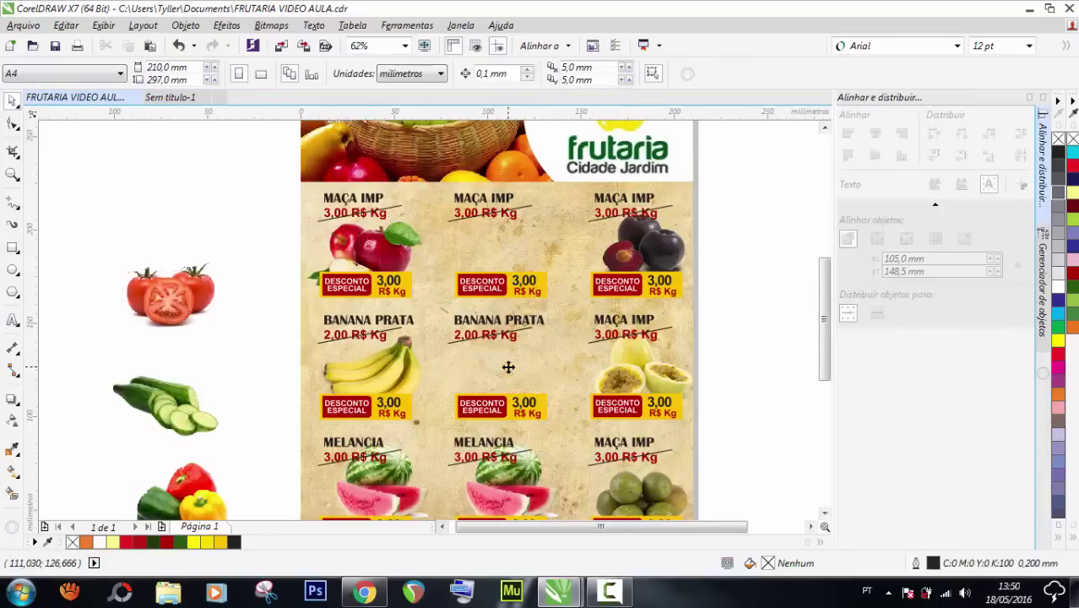
{"action": "left_click", "coordinate": [507, 502]}
{"action": "key", "text": "Delete"}
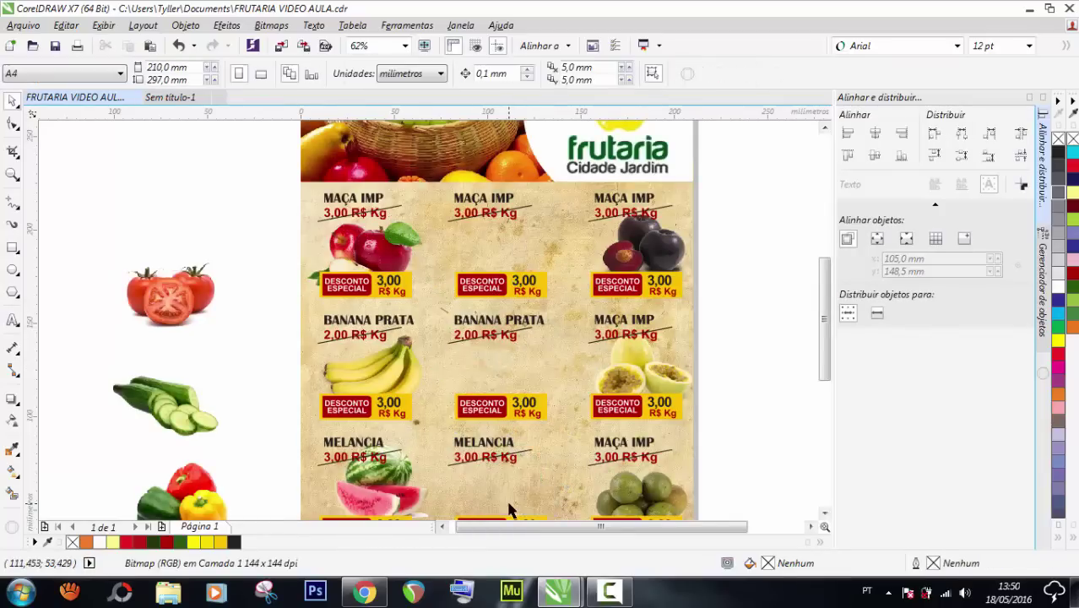
Move the tomato, cucumber and bell pepper pictures from beside the page into the middle column's first, second and third rows
{"action": "left_click_drag", "start_coordinate": [168, 300], "coordinate": [503, 245]}
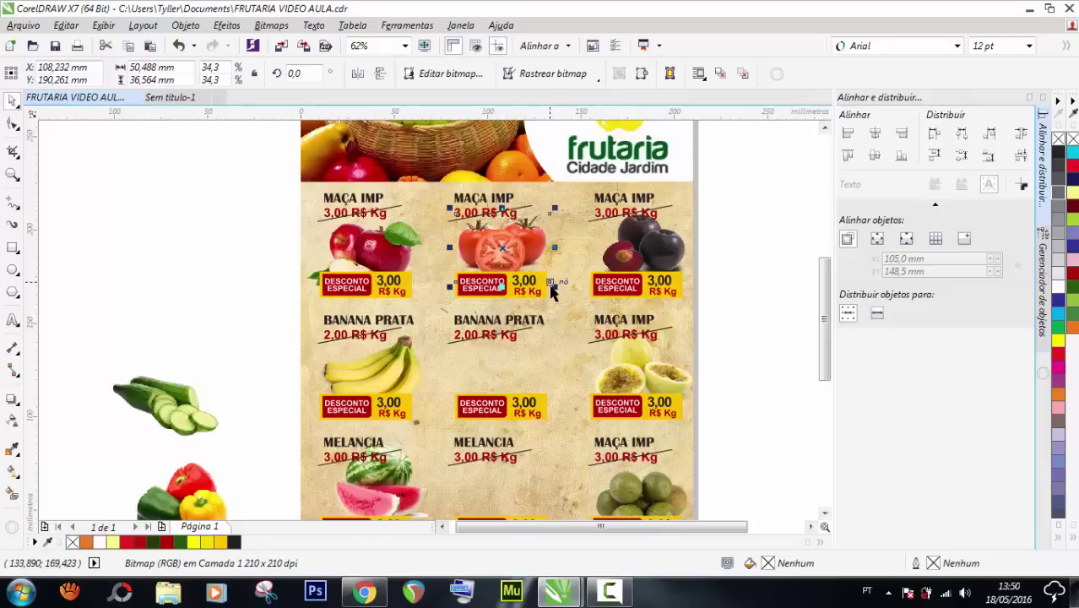
{"action": "left_click_drag", "start_coordinate": [143, 407], "coordinate": [478, 367]}
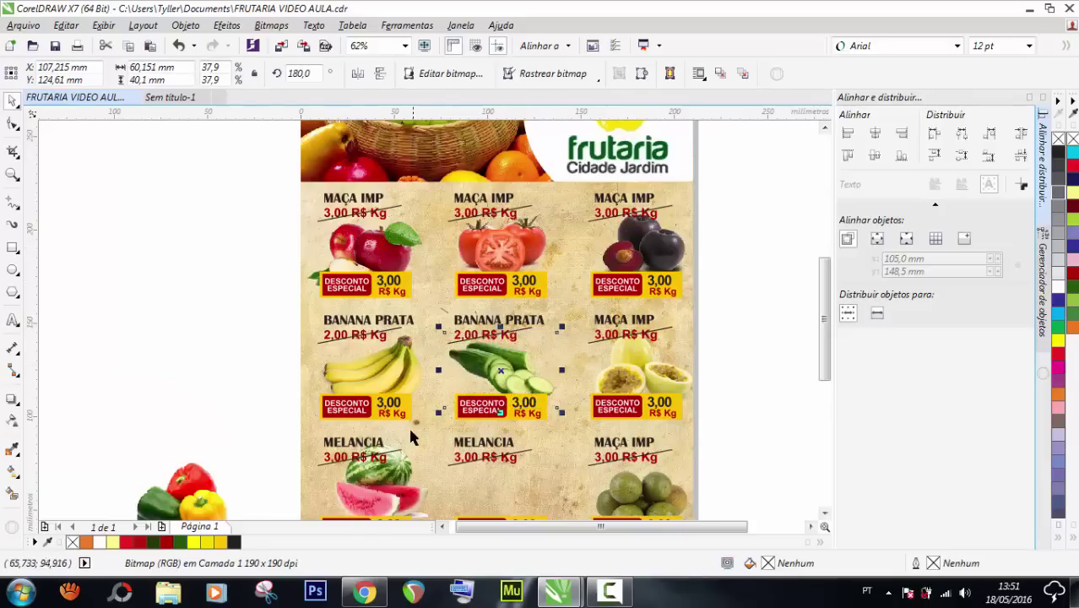
{"action": "scroll", "coordinate": [408, 425], "scroll_direction": "down", "scroll_amount": 1}
{"action": "left_click_drag", "start_coordinate": [298, 467], "coordinate": [464, 467]}
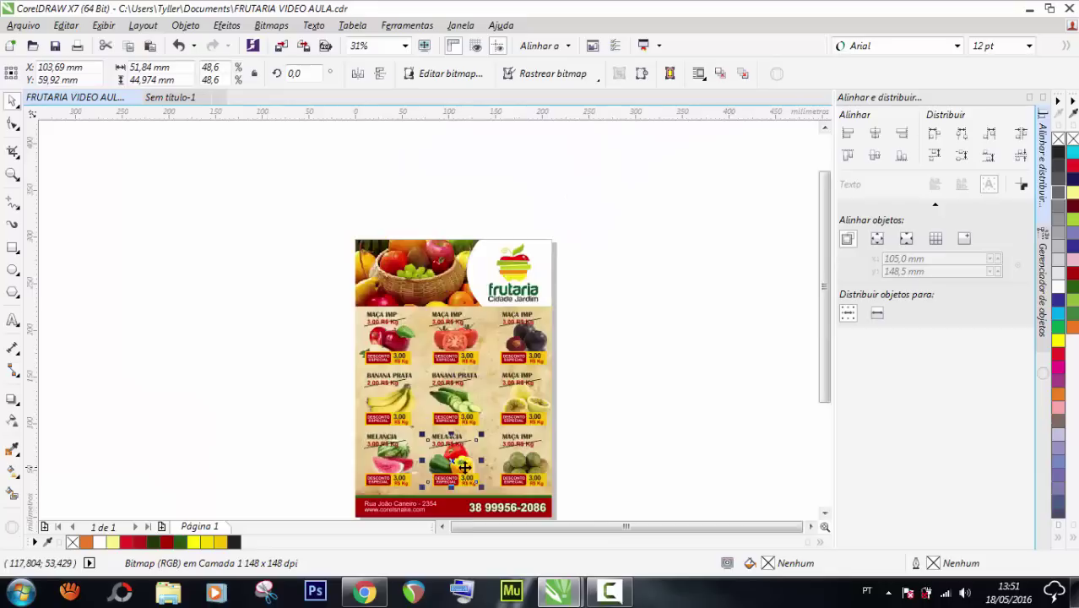
{"action": "scroll", "coordinate": [465, 467], "scroll_direction": "up", "scroll_amount": 2}
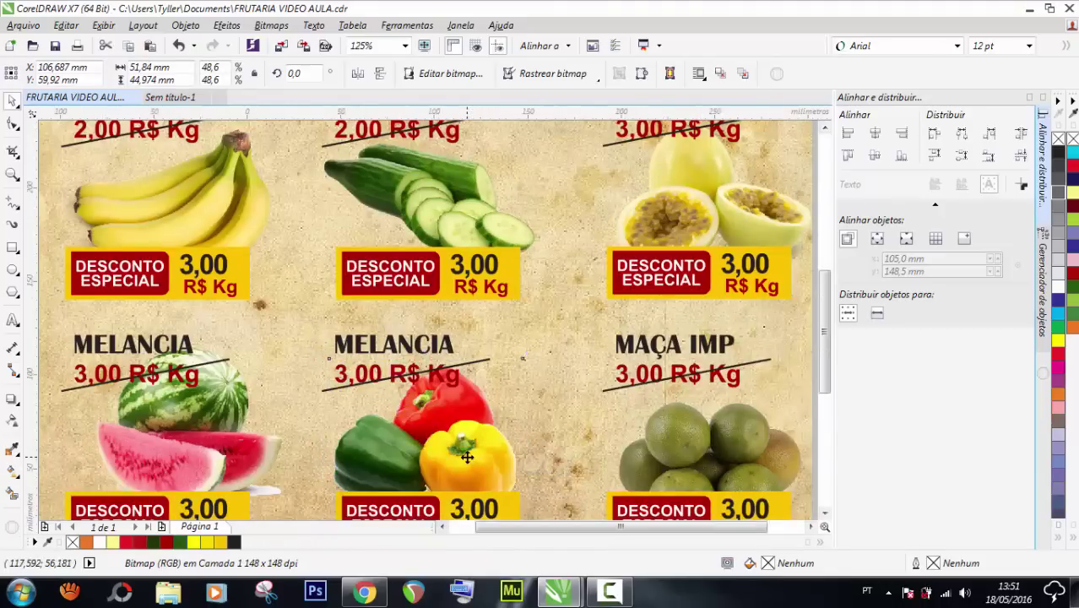
{"action": "scroll", "coordinate": [467, 457], "scroll_direction": "down", "scroll_amount": 2}
{"action": "scroll", "coordinate": [479, 256], "scroll_direction": "up", "scroll_amount": 1}
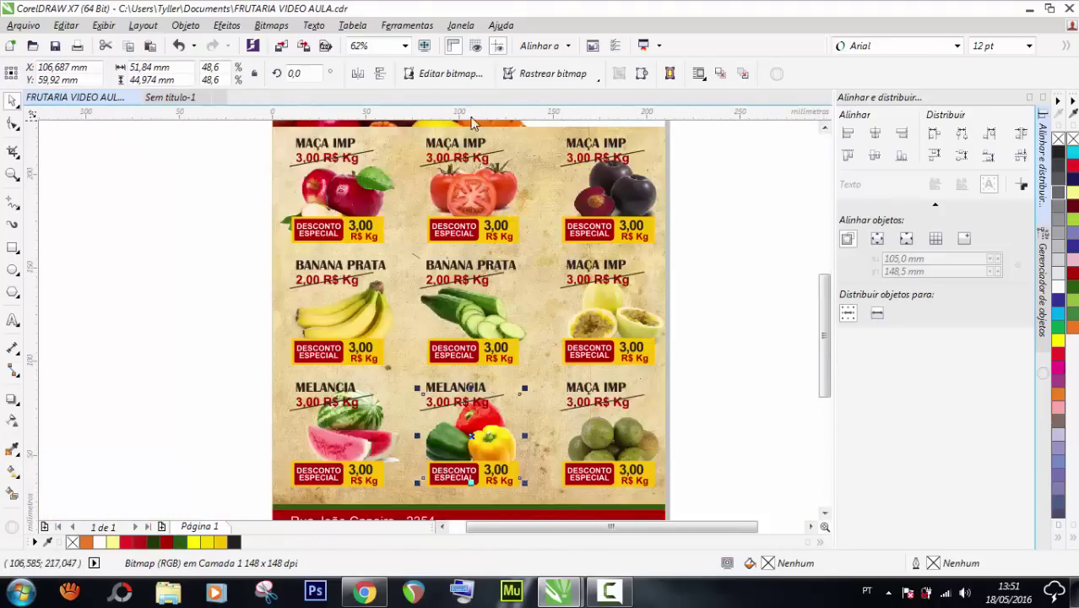
Select the bell pepper, cucumber and tomato pictures together and align their centres on one vertical axis
{"action": "left_click", "coordinate": [478, 304], "text": "shift"}
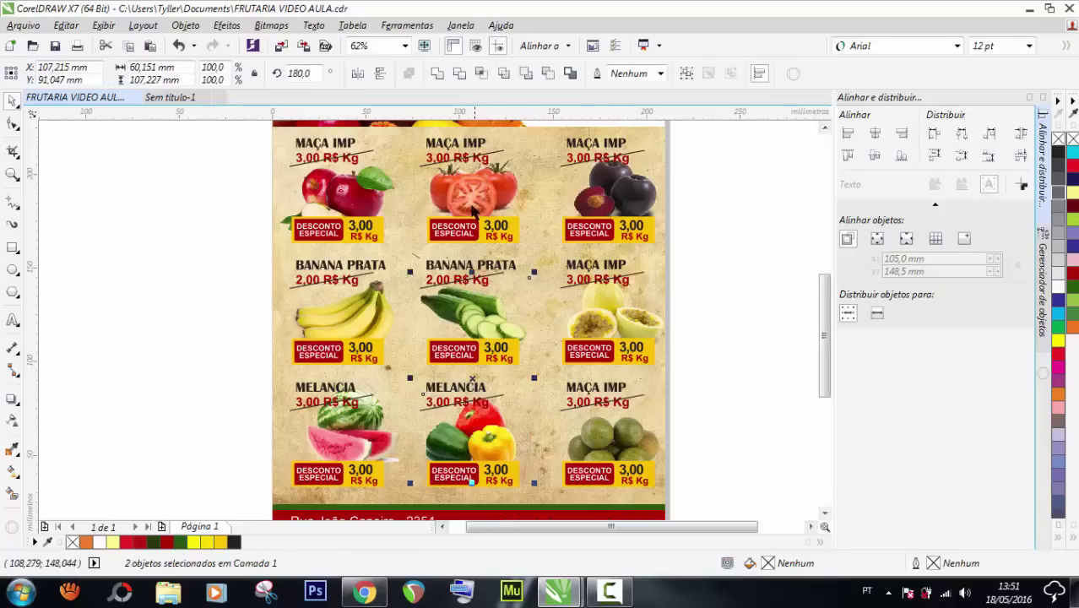
{"action": "left_click", "coordinate": [465, 165], "text": "shift"}
{"action": "left_click", "coordinate": [466, 159], "text": "shift"}
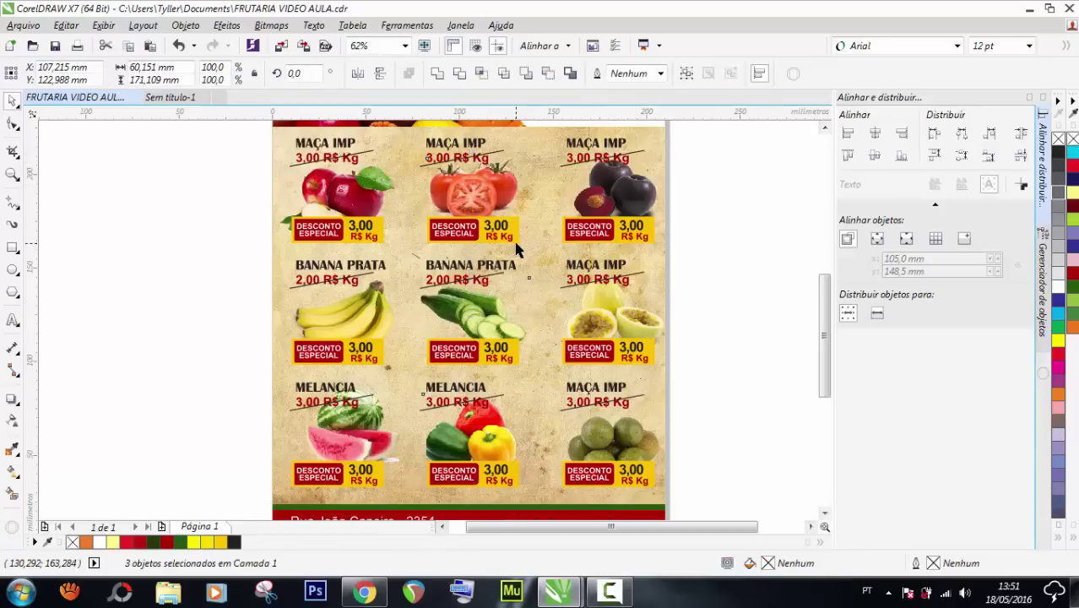
{"action": "key", "text": "c"}
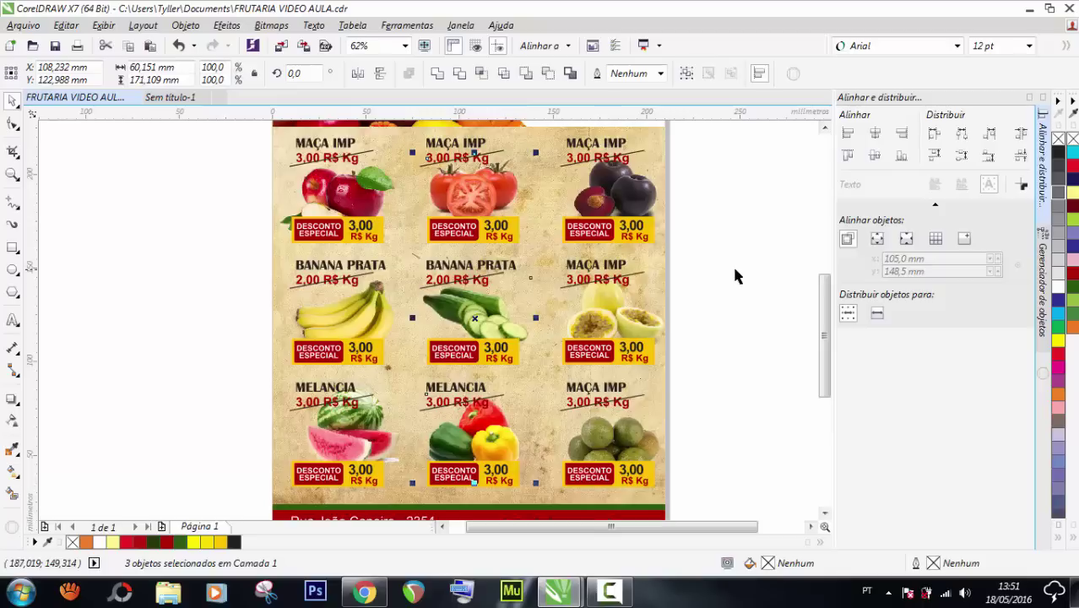
{"action": "left_click", "coordinate": [691, 281]}
{"action": "left_click", "coordinate": [517, 431]}
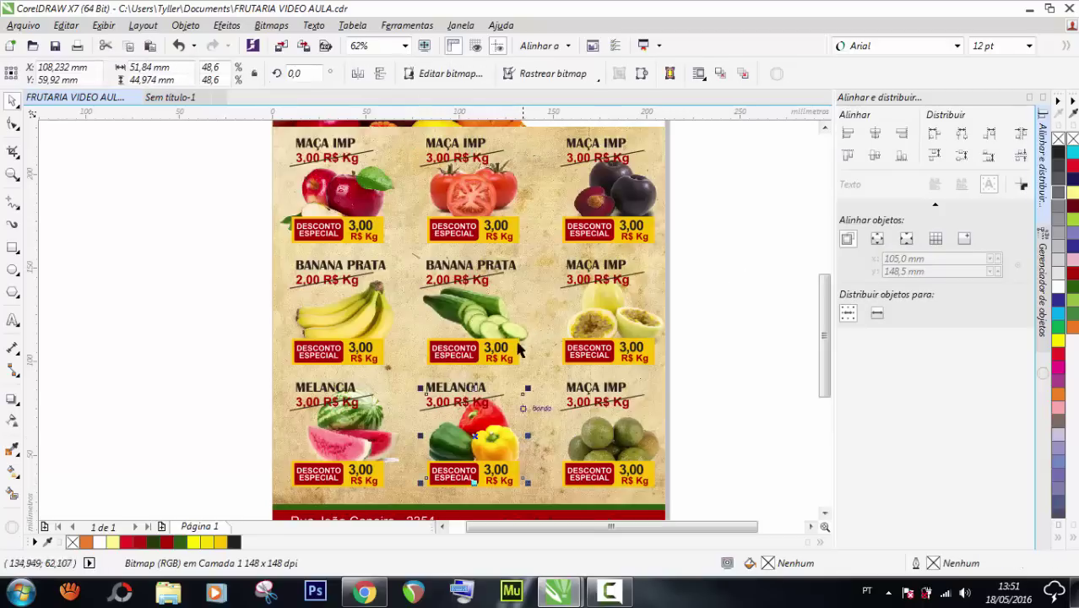
{"action": "left_click", "coordinate": [516, 323]}
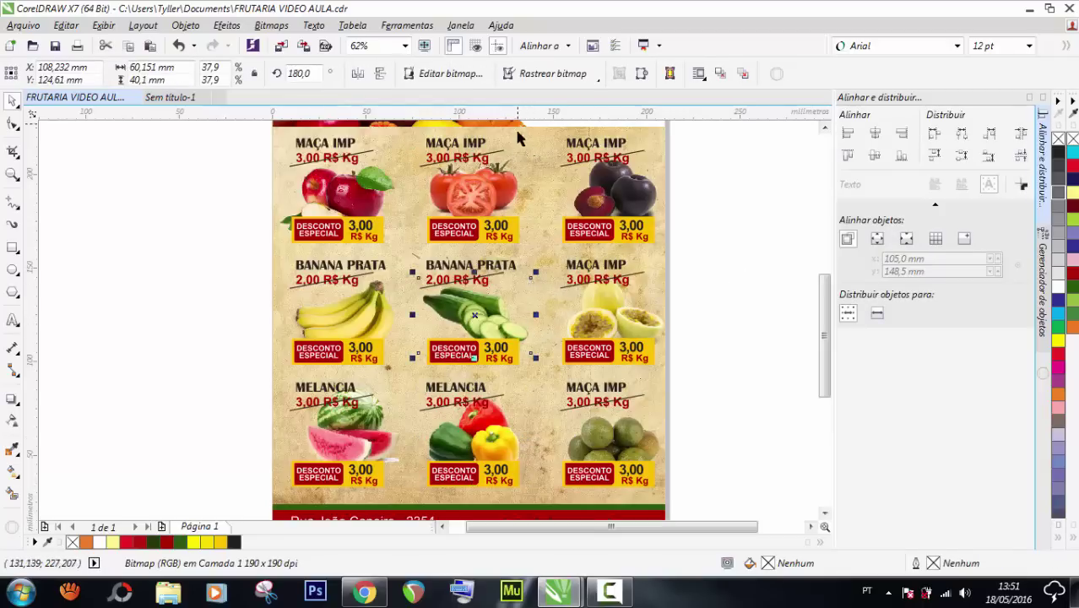
{"action": "left_click", "coordinate": [513, 194]}
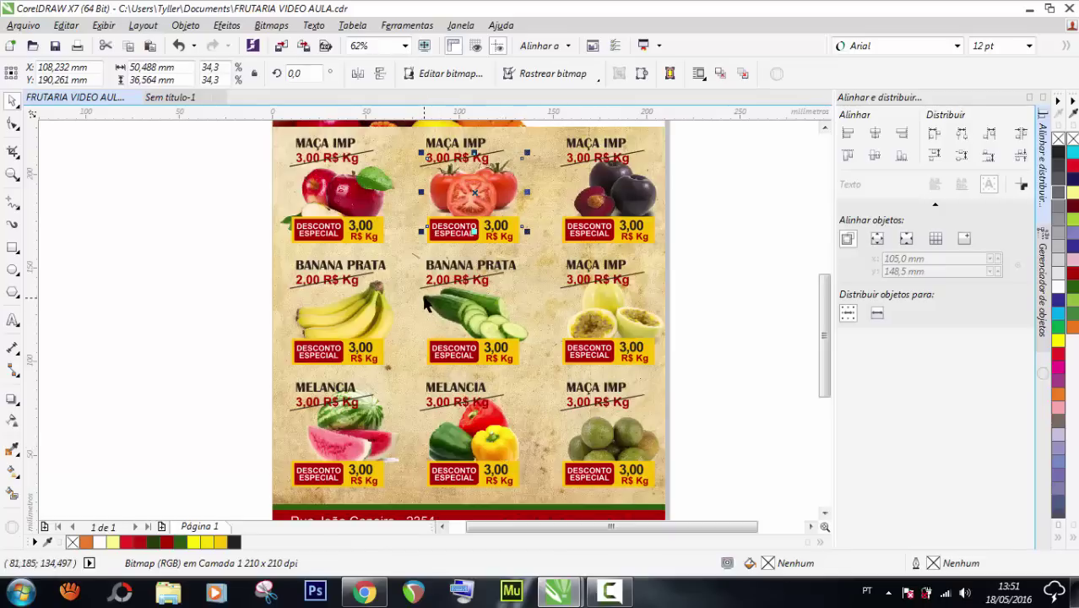
{"action": "left_click", "coordinate": [426, 301]}
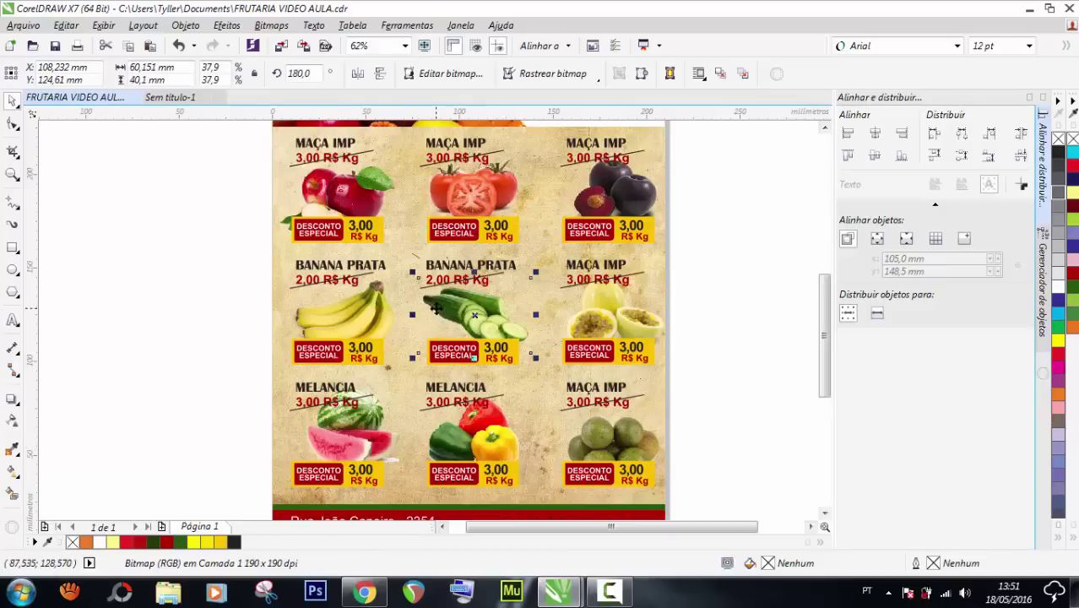
{"action": "left_click", "coordinate": [131, 270]}
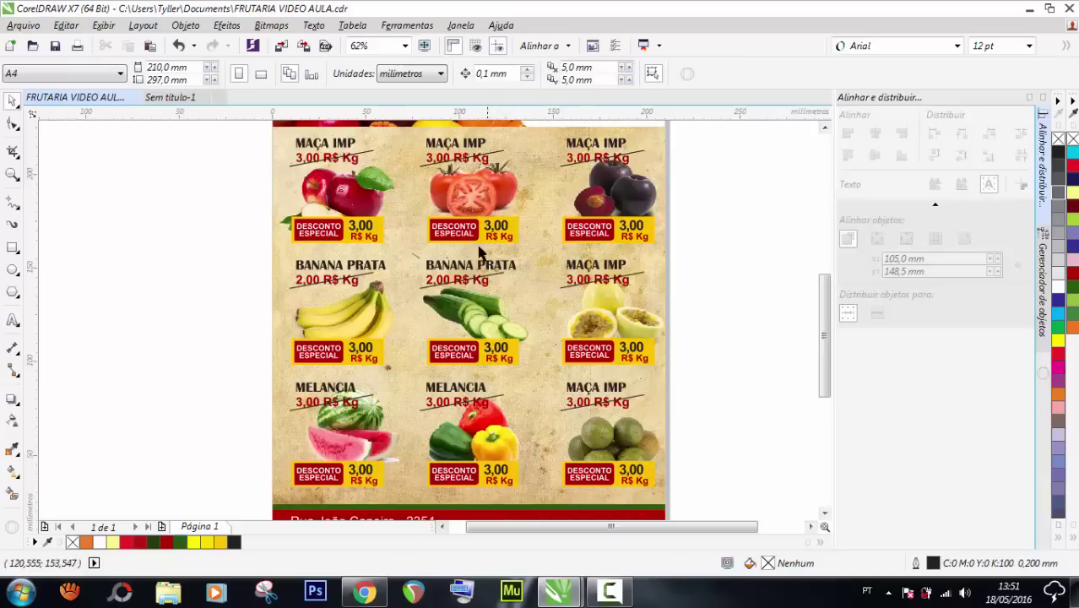
Make the guidelines layer visible and delete the vertical guideline placed at 85 mm
{"action": "scroll", "coordinate": [453, 239], "scroll_direction": "up", "scroll_amount": 2}
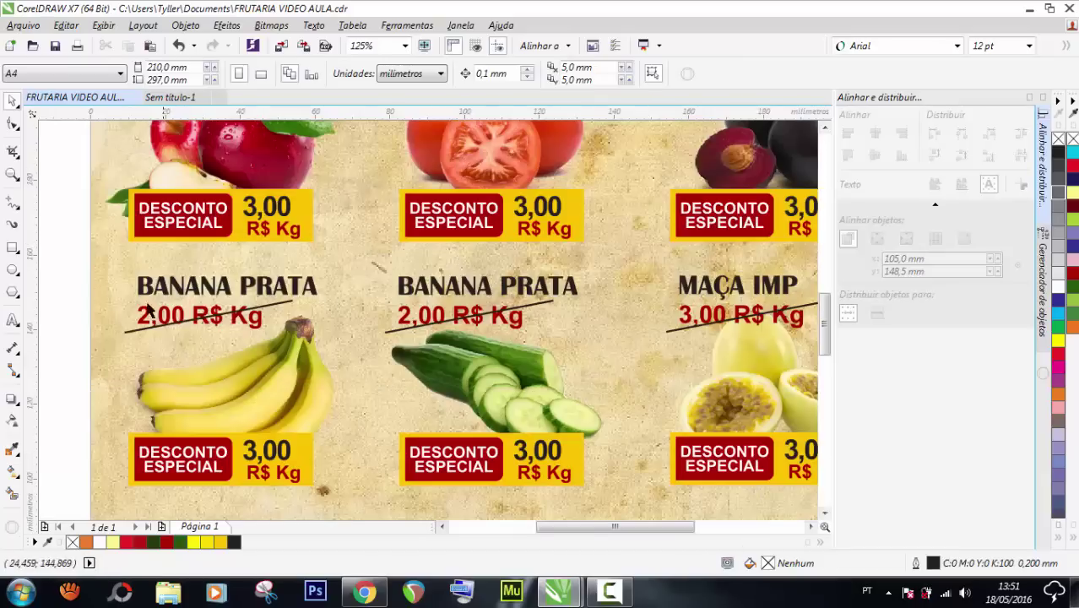
{"action": "left_click_drag", "start_coordinate": [34, 279], "coordinate": [409, 263]}
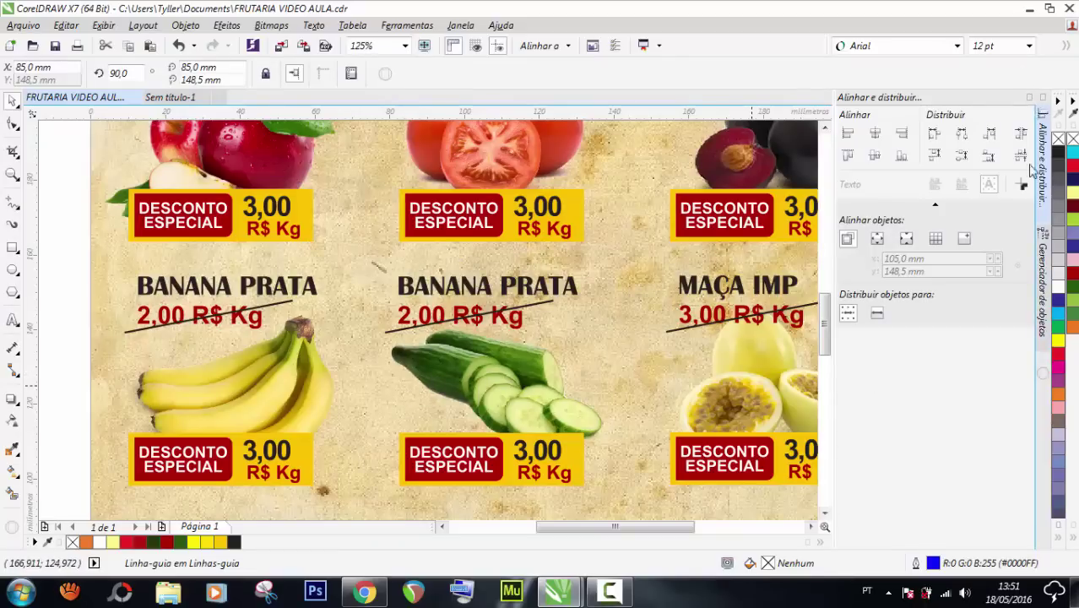
{"action": "left_click", "coordinate": [1043, 287]}
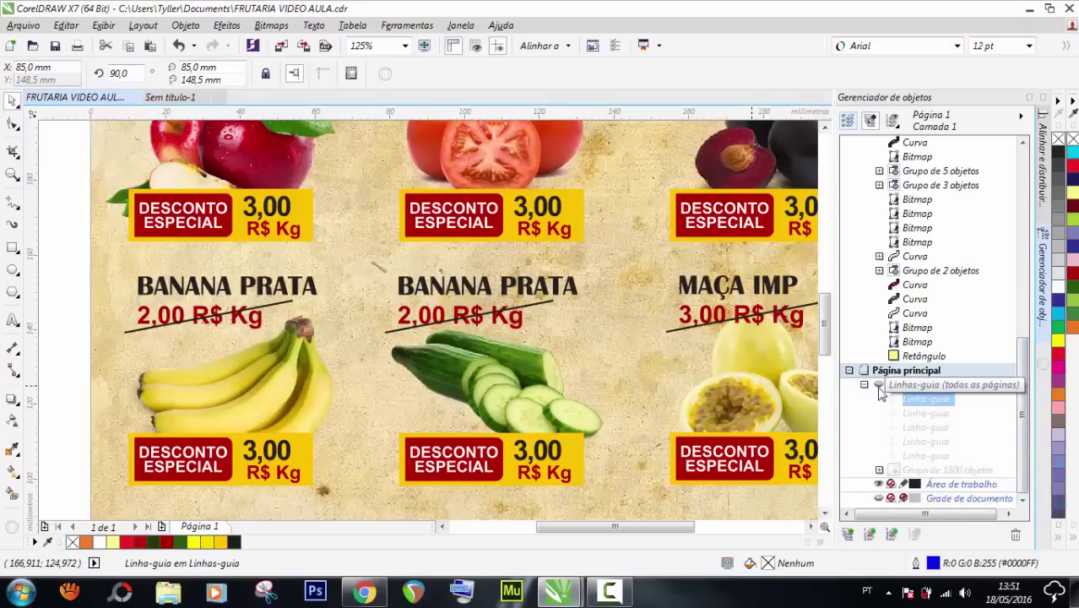
{"action": "left_click", "coordinate": [878, 384]}
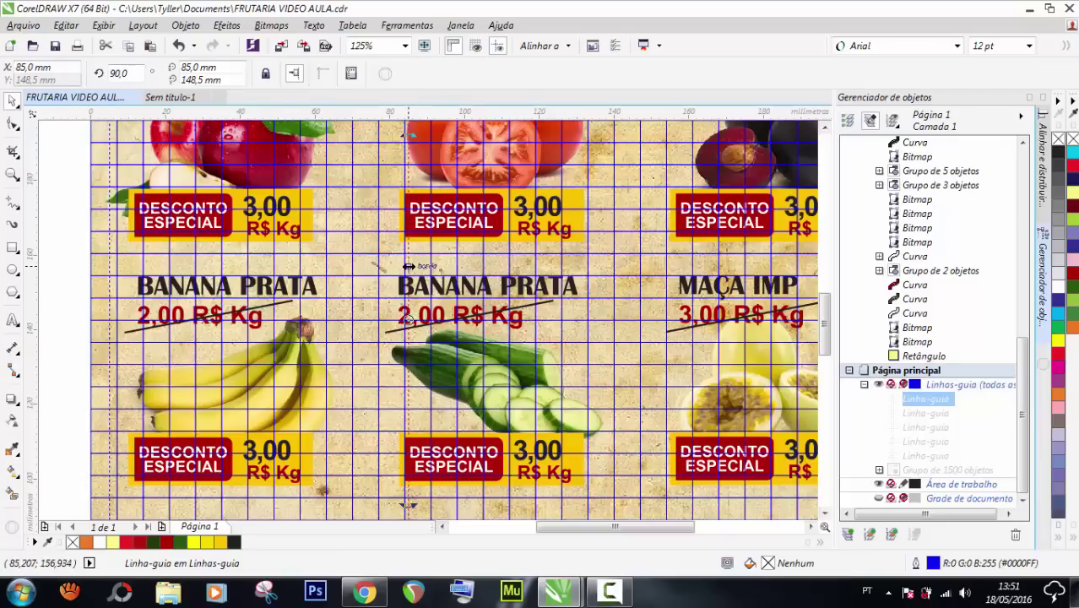
{"action": "key", "text": "Delete"}
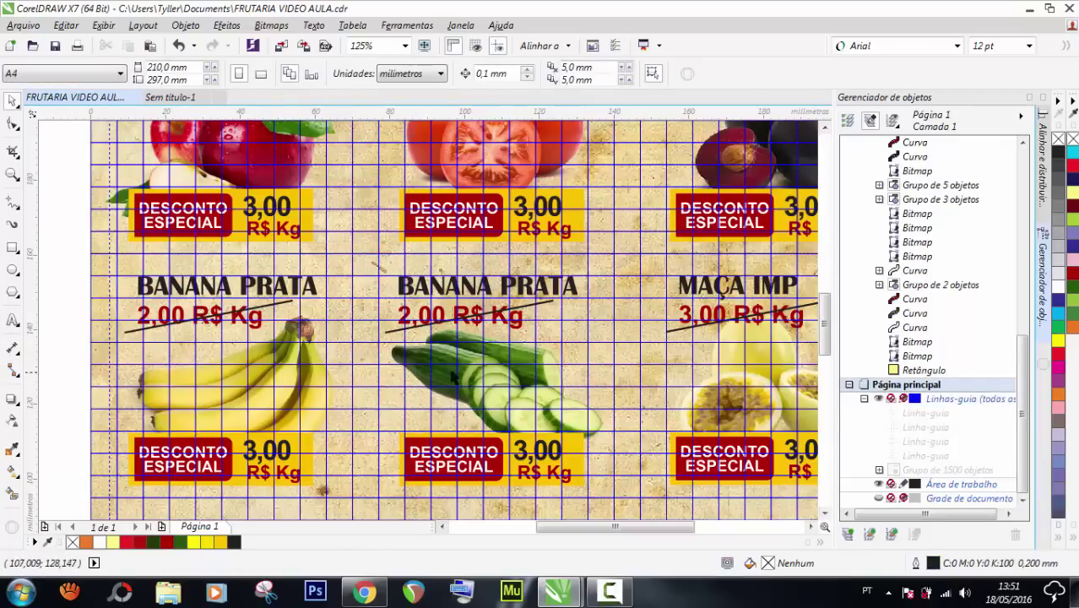
Scale the cucumber picture to about 55 × 37 mm and centre it over its discount tag at about X 107.9 mm
{"action": "left_click", "coordinate": [380, 359]}
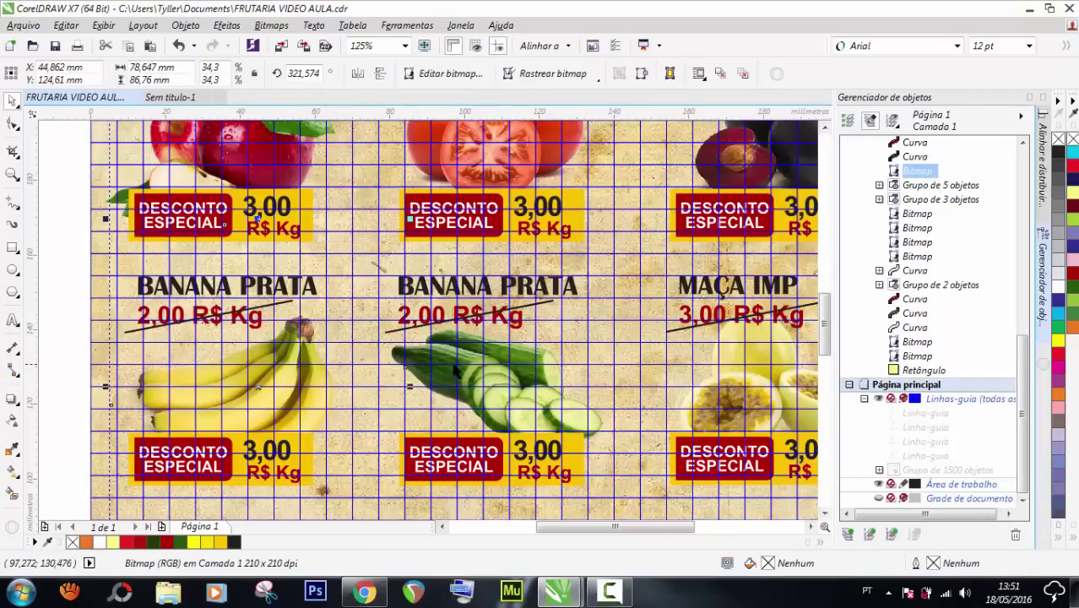
{"action": "scroll", "coordinate": [456, 372], "scroll_direction": "down", "scroll_amount": 2}
{"action": "scroll", "coordinate": [499, 280], "scroll_direction": "up", "scroll_amount": 2}
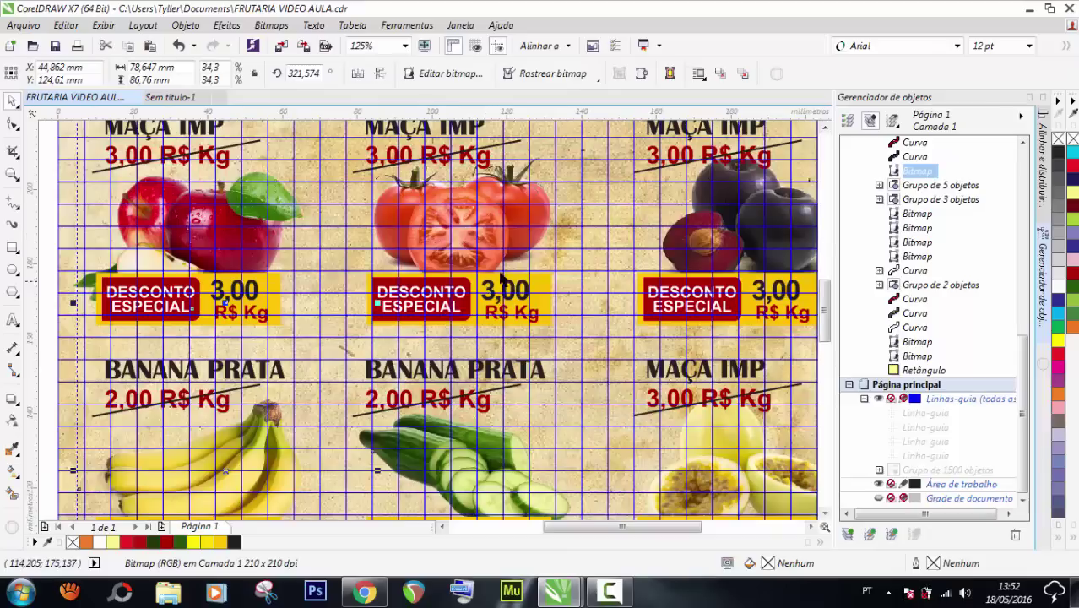
{"action": "left_click", "coordinate": [470, 460]}
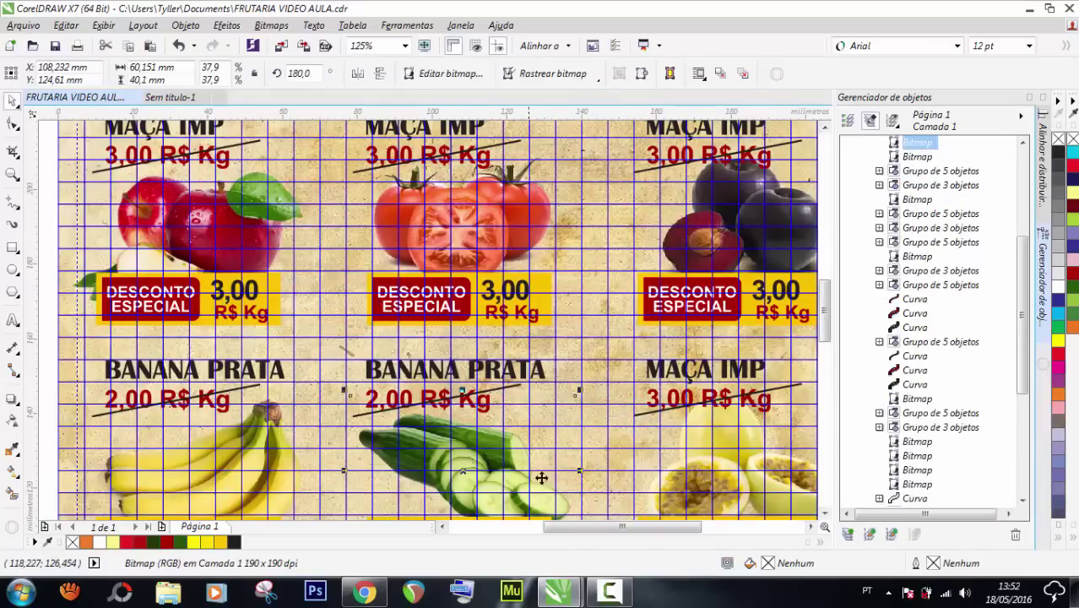
{"action": "scroll", "coordinate": [545, 485], "scroll_direction": "down", "scroll_amount": 2}
{"action": "scroll", "coordinate": [548, 497], "scroll_direction": "up", "scroll_amount": 2}
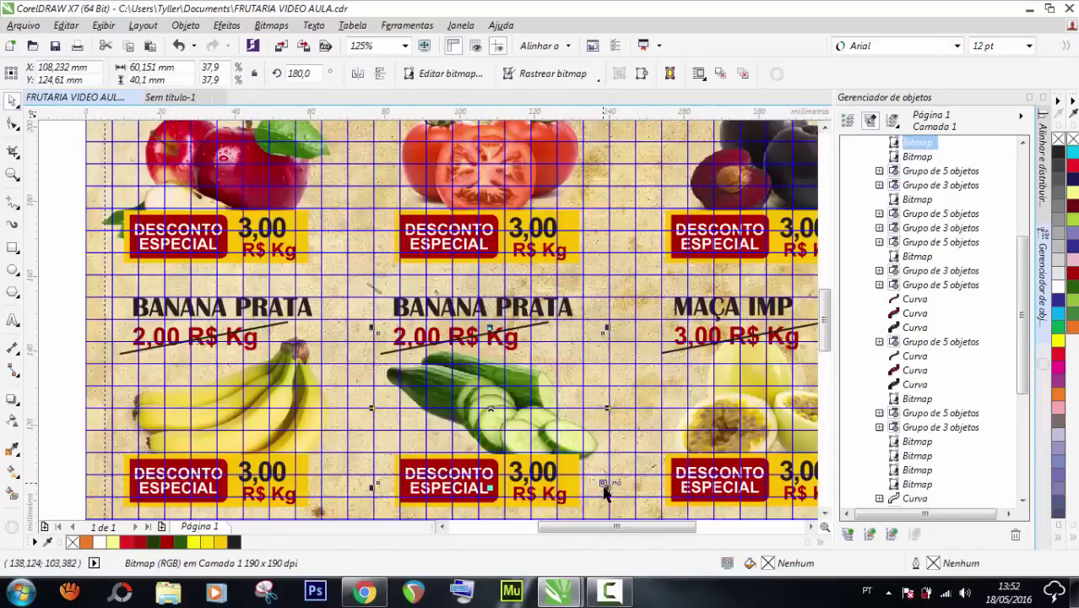
{"action": "left_click_drag", "start_coordinate": [604, 486], "coordinate": [590, 476]}
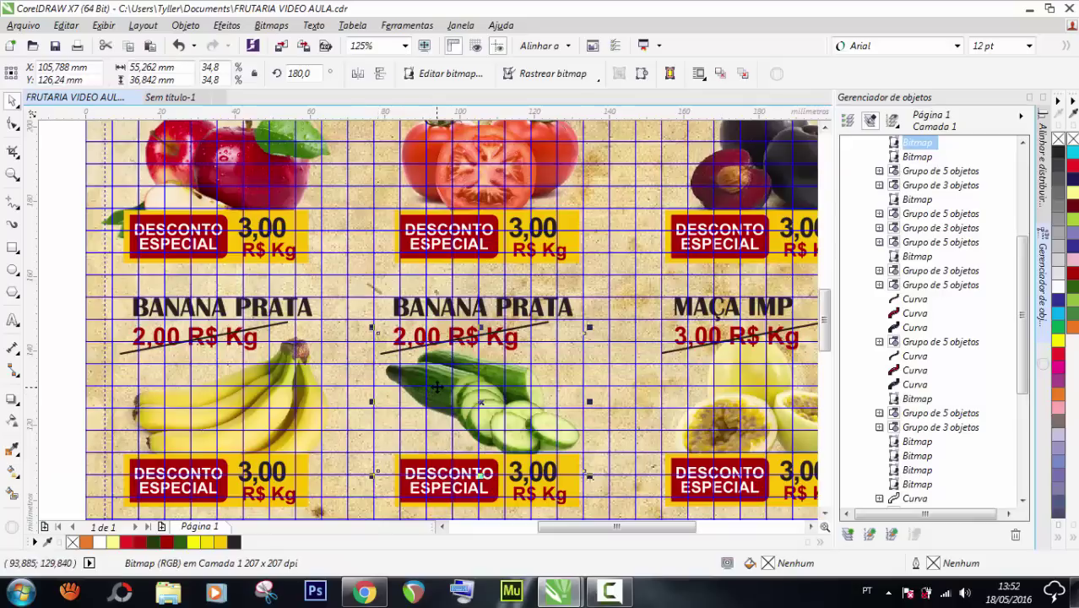
{"action": "left_click_drag", "start_coordinate": [441, 385], "coordinate": [446, 386]}
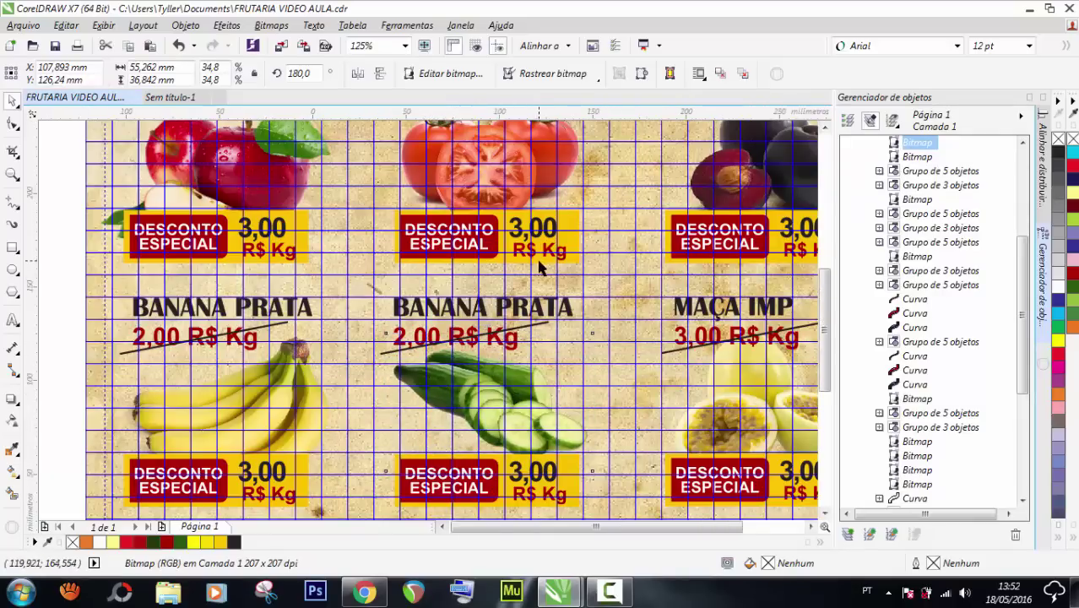
Nudge the bell pepper picture slightly to the right, to about X 108.7 mm, above its discount tag
{"action": "scroll", "coordinate": [543, 265], "scroll_direction": "down", "scroll_amount": 3}
{"action": "scroll", "coordinate": [525, 500], "scroll_direction": "up", "scroll_amount": 3}
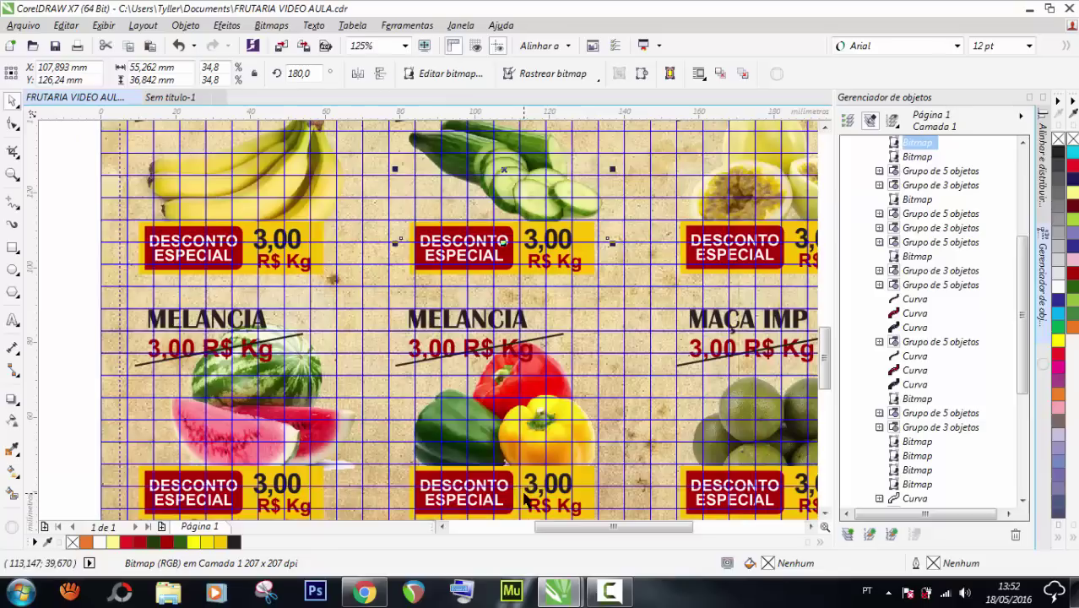
{"action": "left_click", "coordinate": [567, 439]}
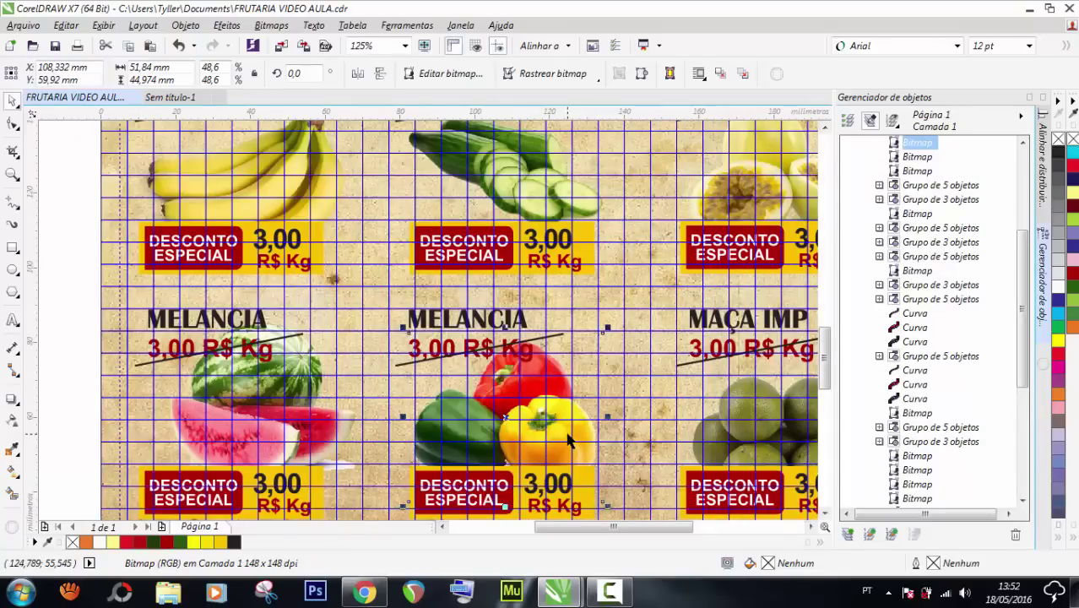
{"action": "scroll", "coordinate": [561, 418], "scroll_direction": "down", "scroll_amount": 3}
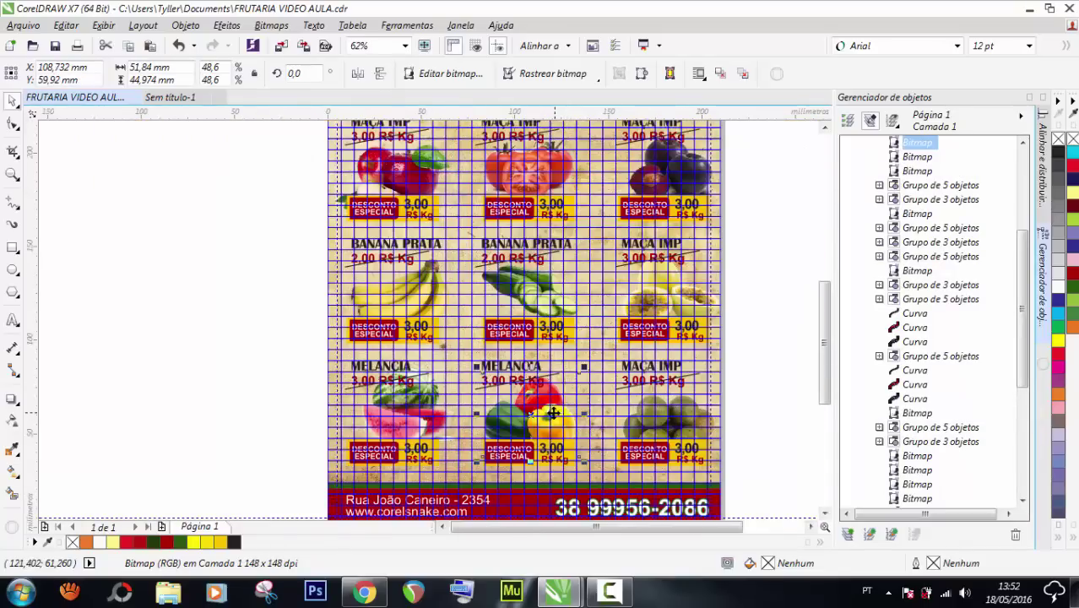
Scale the left column's banana picture to 32.7% and raise it to about Y 126 mm, just above its discount tag
{"action": "scroll", "coordinate": [391, 309], "scroll_direction": "up", "scroll_amount": 3}
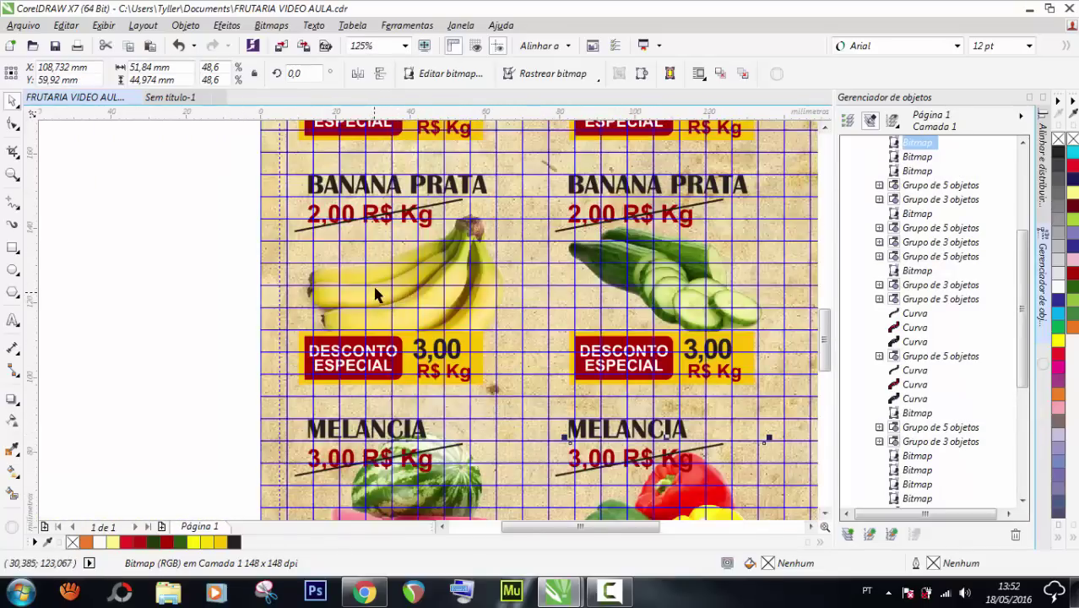
{"action": "left_click", "coordinate": [378, 291]}
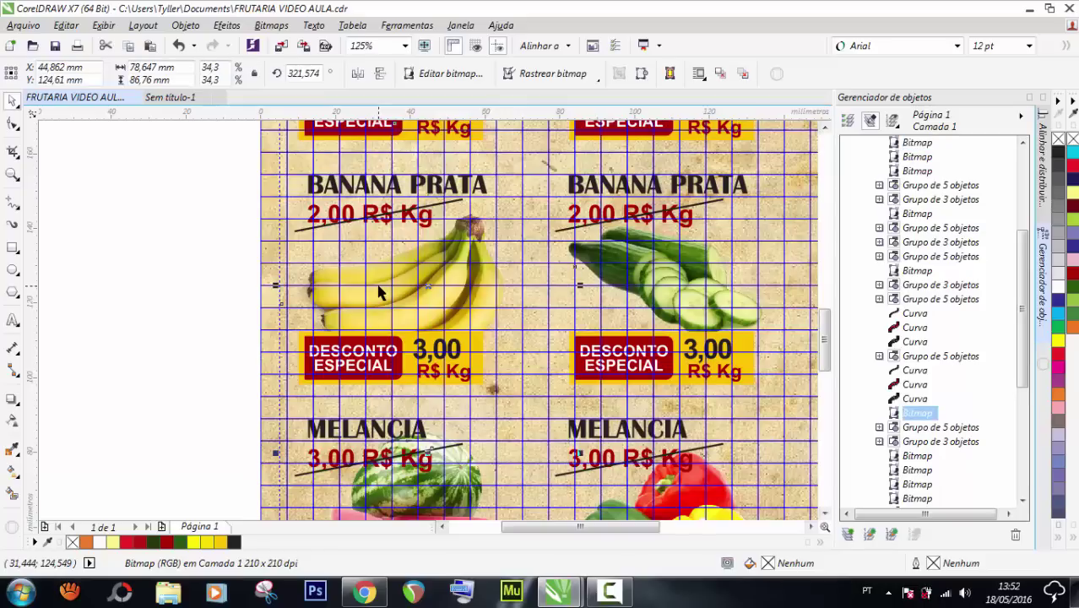
{"action": "scroll", "coordinate": [460, 326], "scroll_direction": "down", "scroll_amount": 2}
{"action": "scroll", "coordinate": [449, 190], "scroll_direction": "up", "scroll_amount": 2}
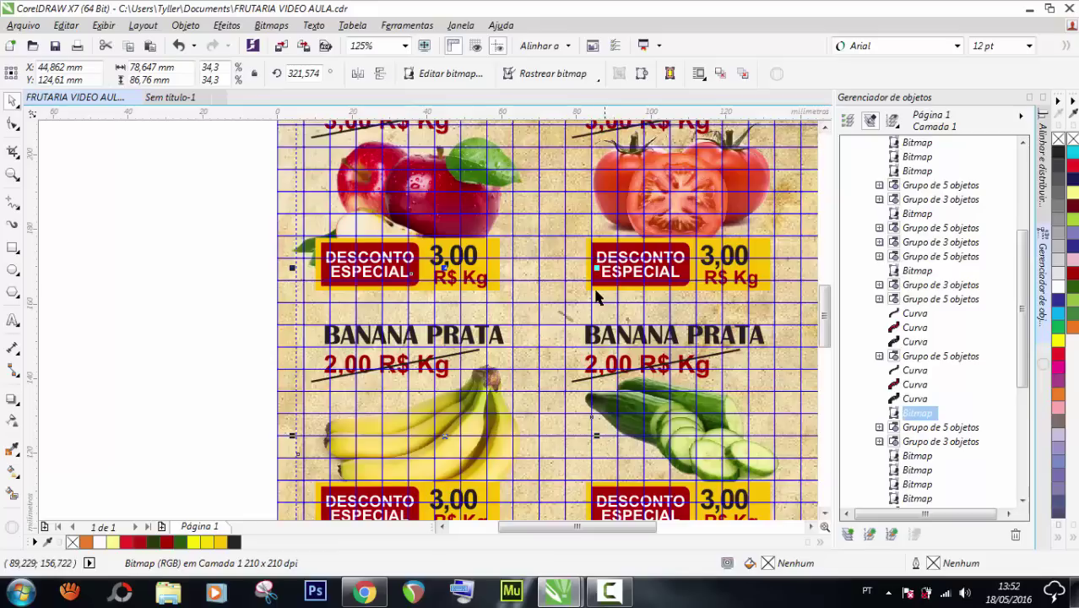
{"action": "left_click_drag", "start_coordinate": [596, 269], "coordinate": [585, 288]}
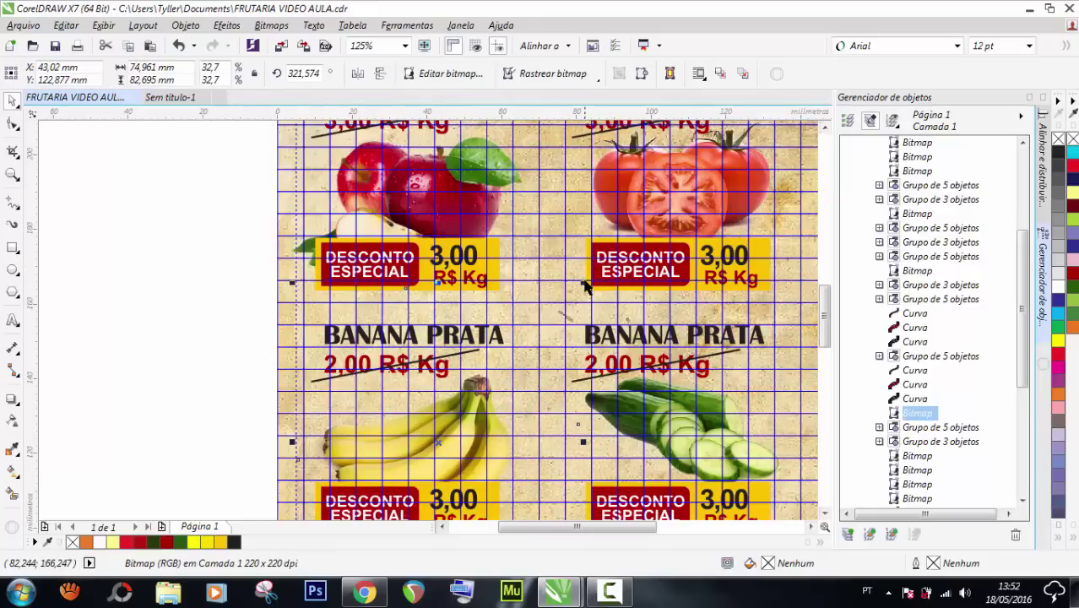
{"action": "key", "text": "Up"}
{"action": "left_click_drag", "start_coordinate": [379, 446], "coordinate": [379, 441]}
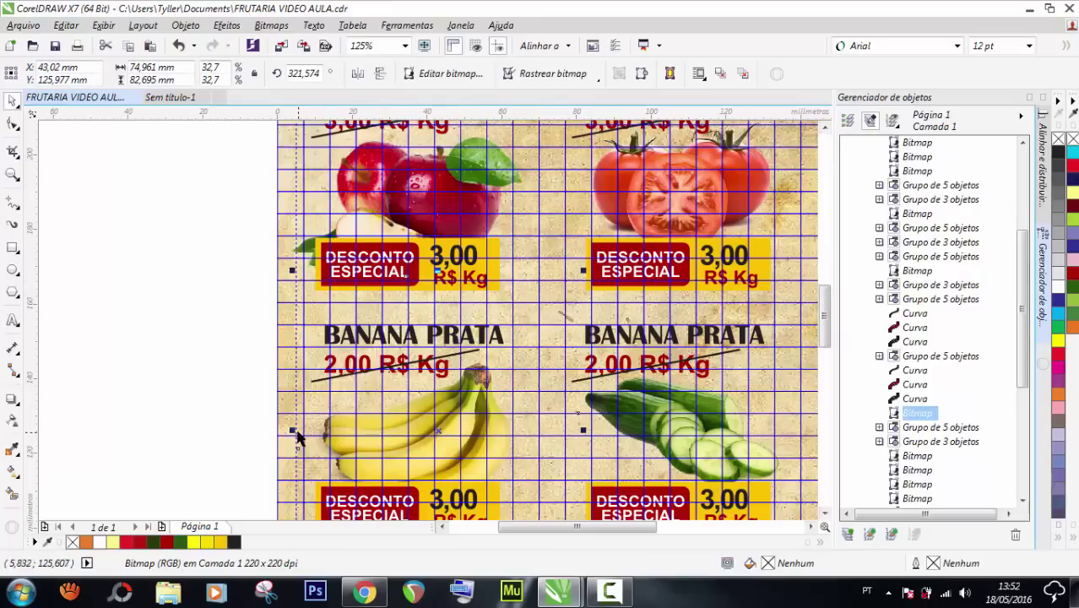
Nudge the left column's watermelon picture to the left, to about X 40.9 mm, over its discount tag
{"action": "scroll", "coordinate": [532, 378], "scroll_direction": "down", "scroll_amount": 1}
{"action": "scroll", "coordinate": [524, 406], "scroll_direction": "down", "scroll_amount": 1}
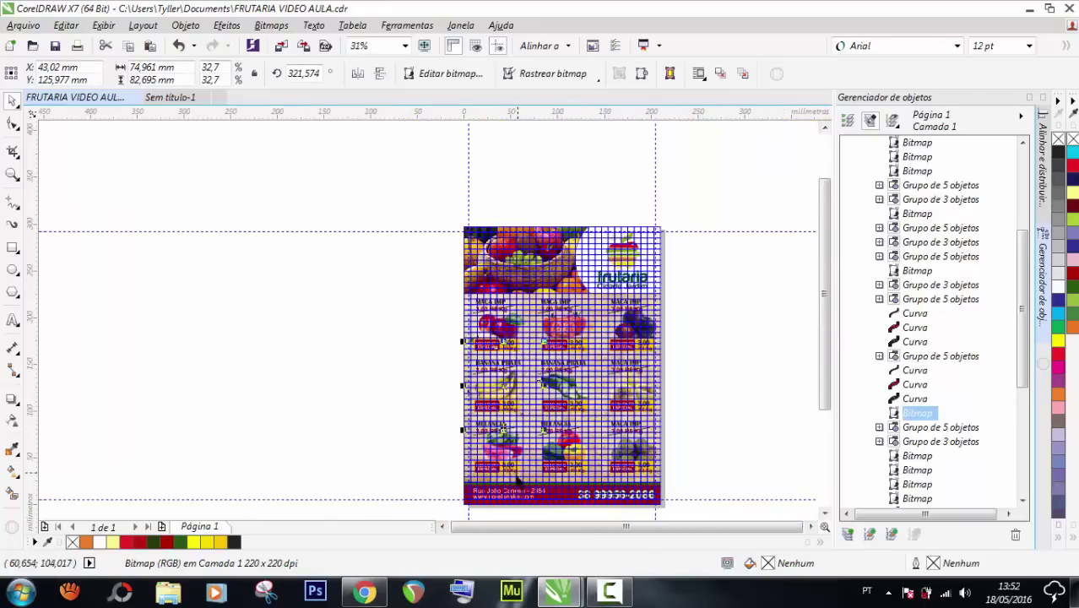
{"action": "scroll", "coordinate": [503, 464], "scroll_direction": "up", "scroll_amount": 1}
{"action": "scroll", "coordinate": [504, 465], "scroll_direction": "up", "scroll_amount": 1}
{"action": "left_click", "coordinate": [507, 419]}
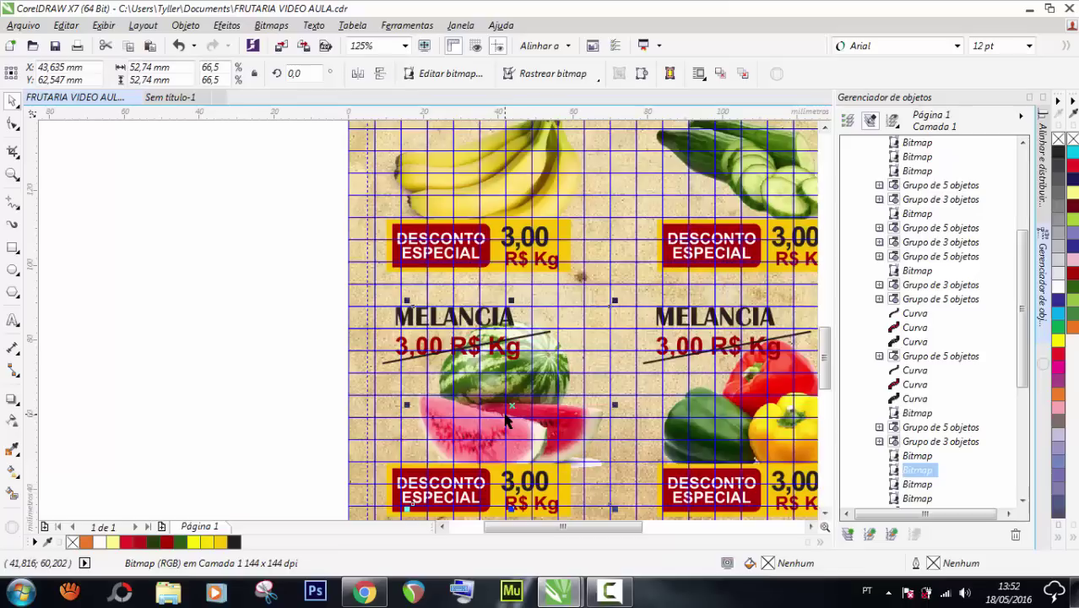
{"action": "key", "text": "Left"}
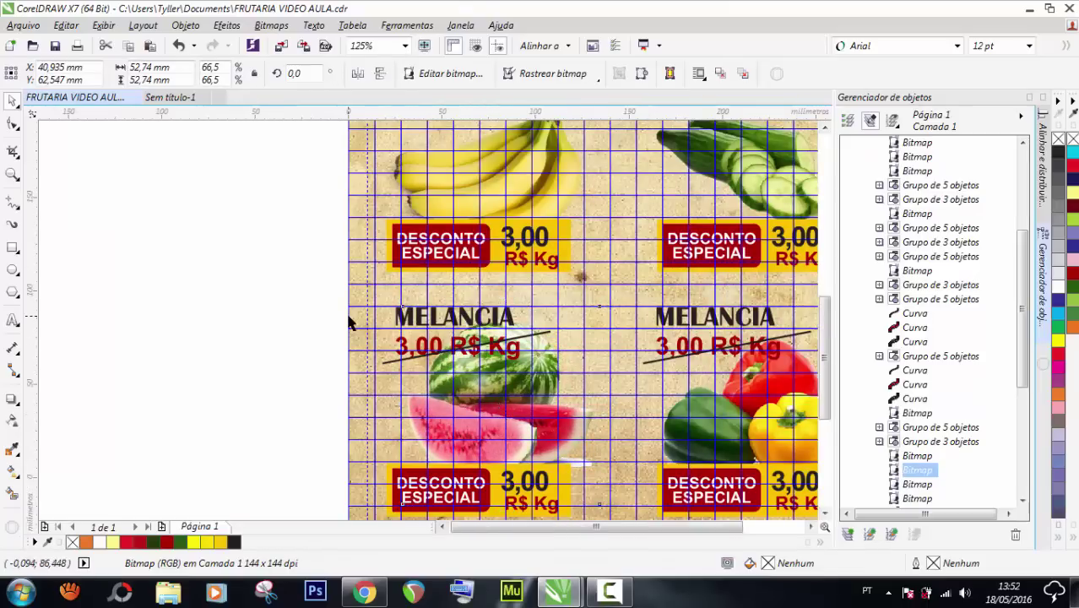
Nudge the green fruit picture in the flyer's lower-right product cell about 3.9 mm left, to an X position of 178.893 mm
{"action": "scroll", "coordinate": [353, 323], "scroll_direction": "down", "scroll_amount": 1}
{"action": "scroll", "coordinate": [685, 380], "scroll_direction": "up", "scroll_amount": 1}
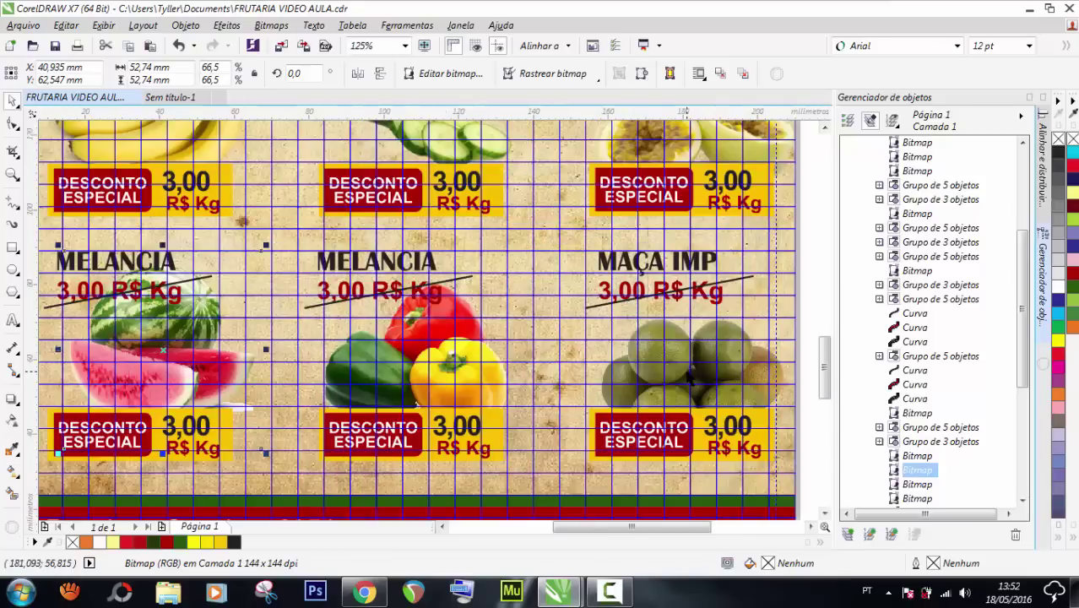
{"action": "scroll", "coordinate": [608, 370], "scroll_direction": "down", "scroll_amount": 1}
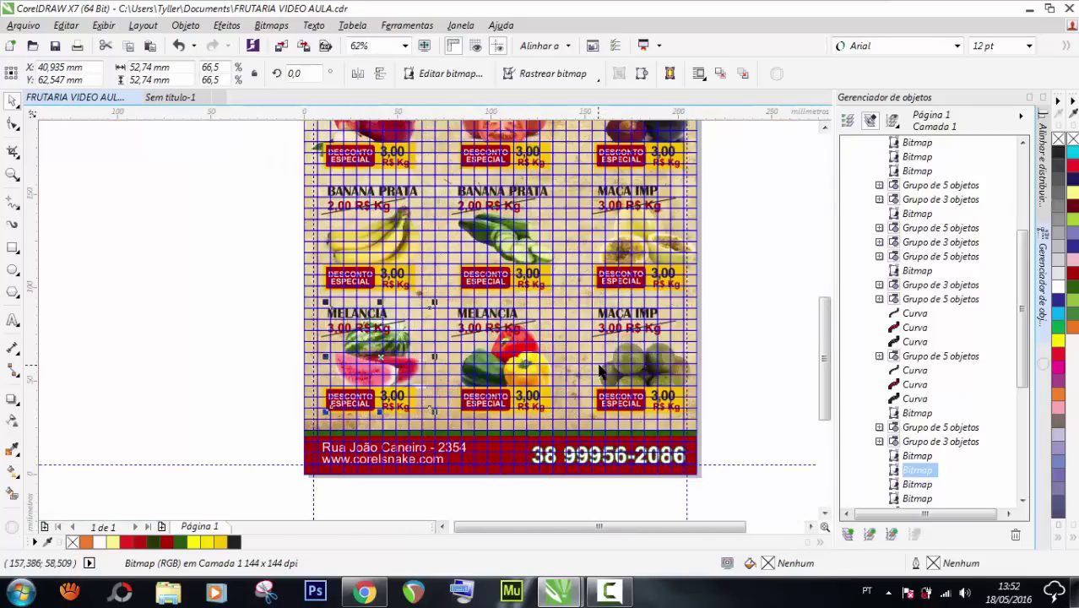
{"action": "scroll", "coordinate": [629, 361], "scroll_direction": "up", "scroll_amount": 1}
{"action": "left_click", "coordinate": [629, 361]}
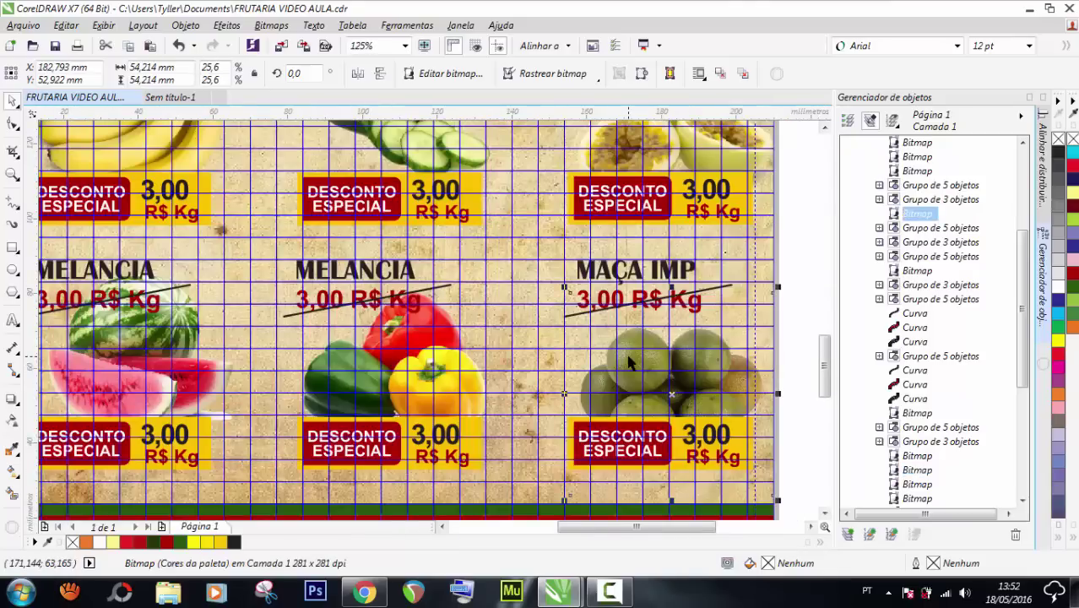
{"action": "key", "text": "Left"}
{"action": "key", "text": "Left"}
{"action": "key", "text": "Left"}
{"action": "key", "text": "Left"}
{"action": "key", "text": "Left"}
{"action": "key", "text": "Left"}
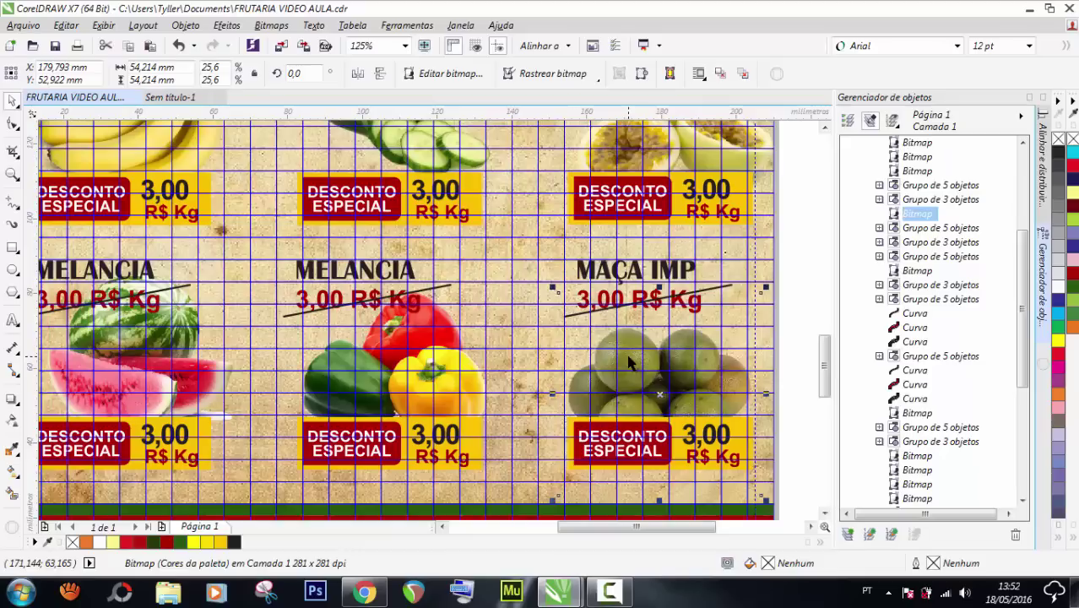
{"action": "key", "text": "Left"}
{"action": "key", "text": "Left"}
{"action": "key", "text": "Left"}
{"action": "key", "text": "Left"}
{"action": "key", "text": "Left"}
{"action": "key", "text": "Left"}
{"action": "key", "text": "Left"}
{"action": "key", "text": "Left"}
{"action": "key", "text": "Left"}
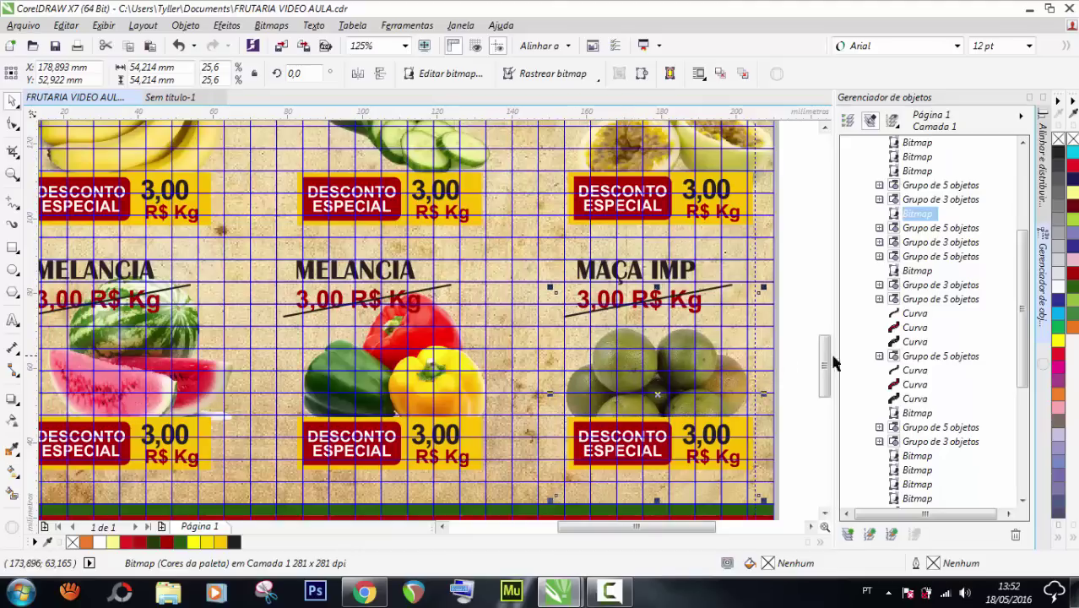
Move the passion fruit picture about 4 mm left so it sits inside the right margin, at an X position of about 179.8 mm
{"action": "scroll", "coordinate": [772, 387], "scroll_direction": "down", "scroll_amount": 4}
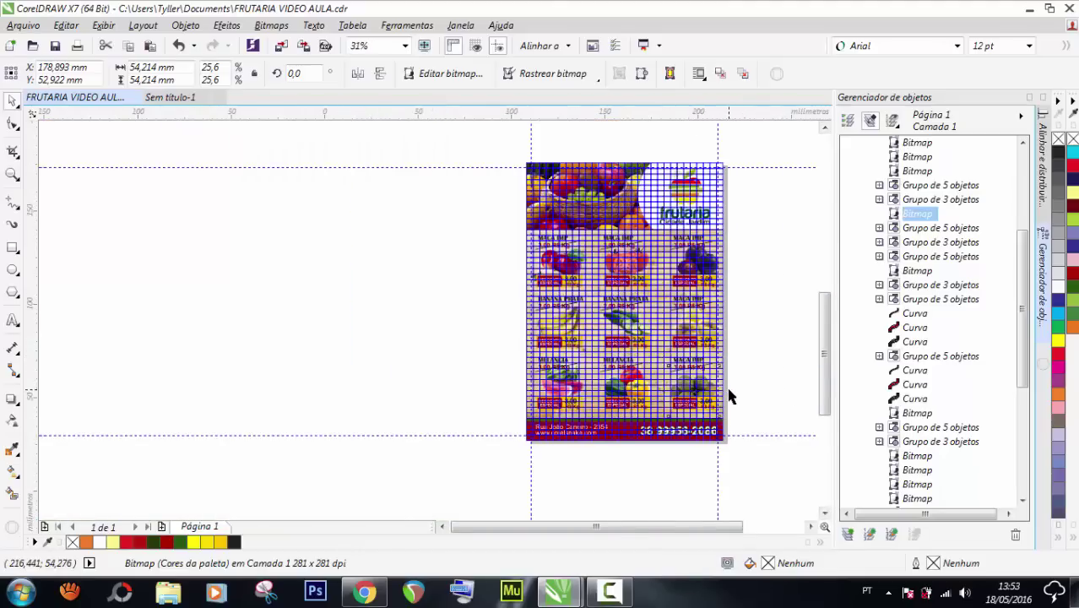
{"action": "scroll", "coordinate": [731, 397], "scroll_direction": "up", "scroll_amount": 4}
{"action": "left_click", "coordinate": [645, 221]}
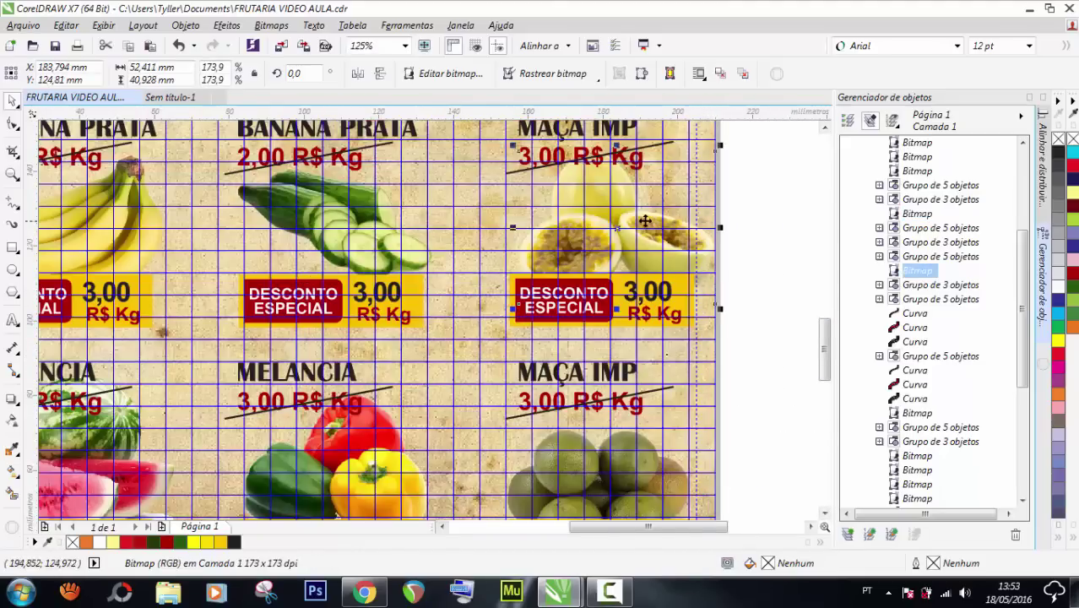
{"action": "scroll", "coordinate": [645, 220], "scroll_direction": "up", "scroll_amount": 2}
{"action": "left_click_drag", "start_coordinate": [669, 242], "coordinate": [627, 252]}
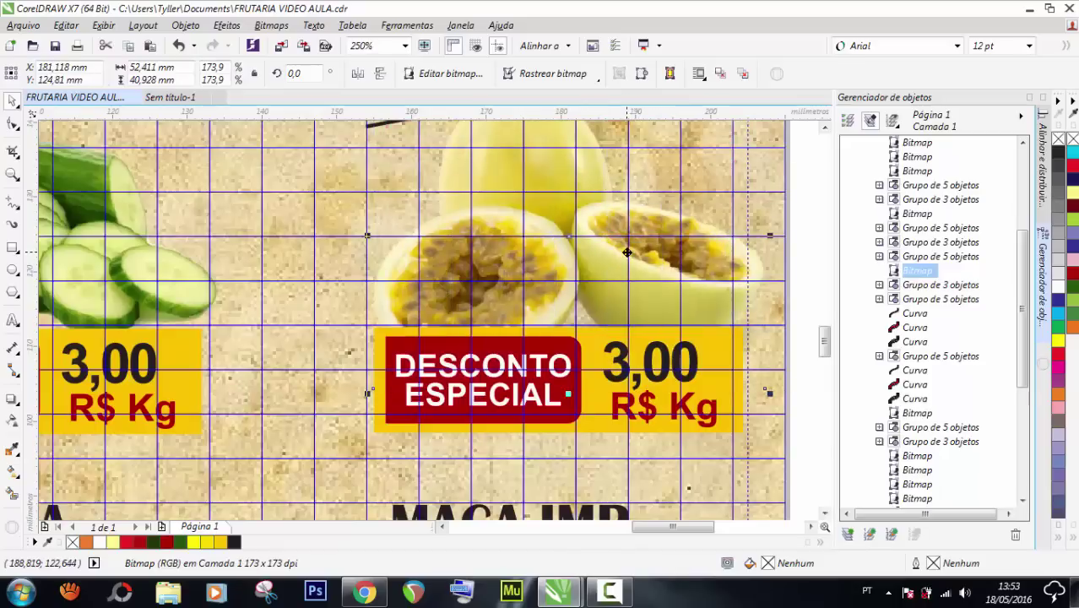
{"action": "key", "text": "Left"}
{"action": "key", "text": "Left"}
{"action": "key", "text": "Left"}
{"action": "key", "text": "Left"}
{"action": "key", "text": "Left"}
{"action": "key", "text": "Left"}
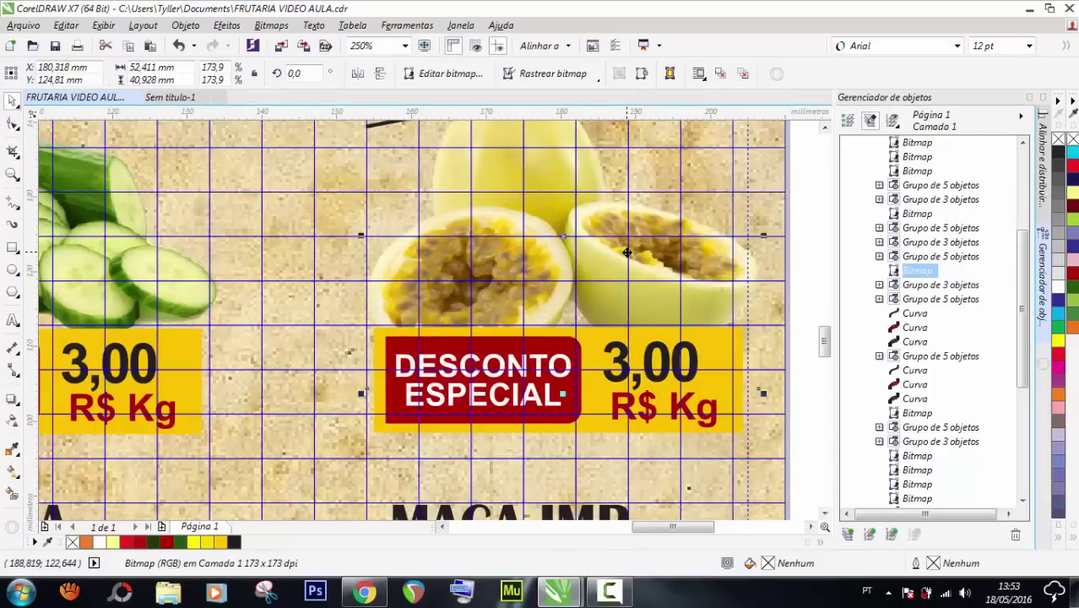
Nudge the plum picture left over its price tag, to an X position of 180.801 mm
{"action": "scroll", "coordinate": [610, 277], "scroll_direction": "down", "scroll_amount": 4}
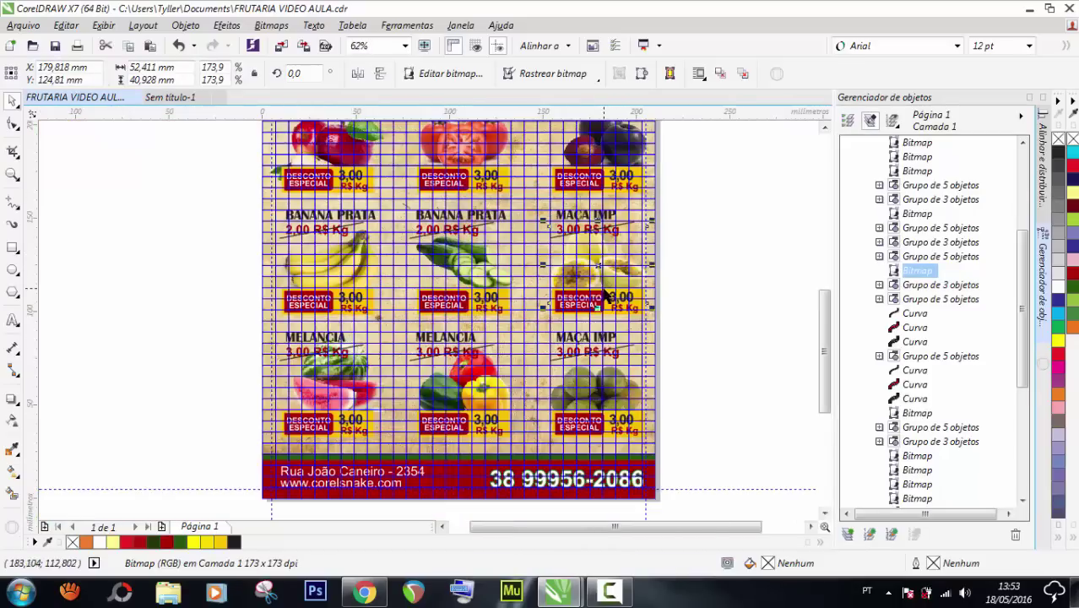
{"action": "scroll", "coordinate": [607, 294], "scroll_direction": "down", "scroll_amount": 1}
{"action": "scroll", "coordinate": [606, 293], "scroll_direction": "up", "scroll_amount": 4}
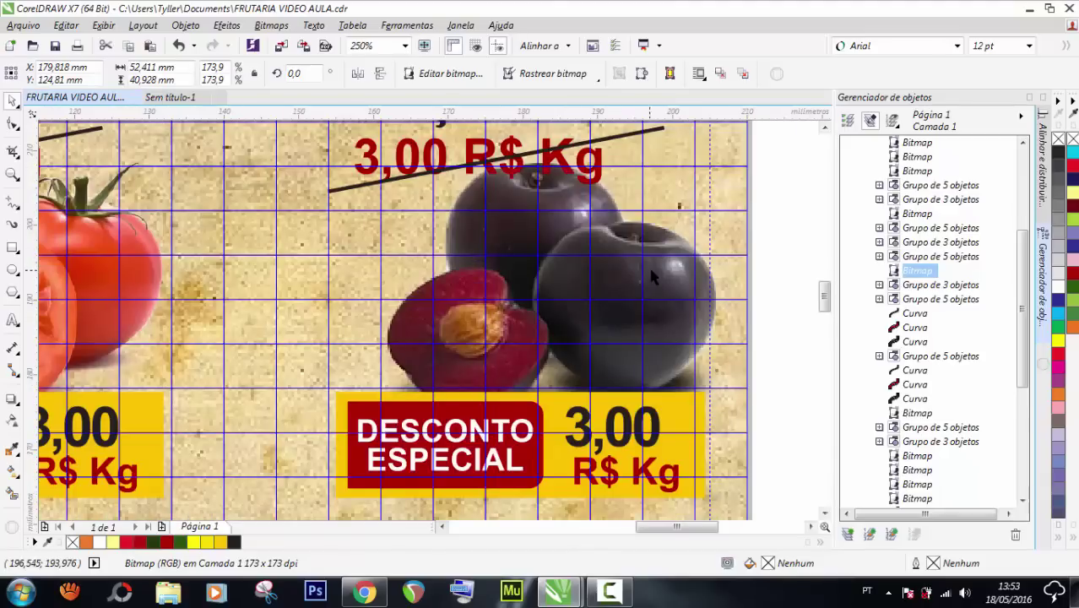
{"action": "left_click", "coordinate": [654, 277]}
{"action": "key", "text": "Left"}
{"action": "key", "text": "Left"}
{"action": "key", "text": "Left"}
{"action": "key", "text": "Left"}
{"action": "key", "text": "Left"}
{"action": "key", "text": "Left"}
{"action": "key", "text": "Left"}
{"action": "key", "text": "Left"}
{"action": "key", "text": "Left"}
{"action": "key", "text": "Left"}
{"action": "key", "text": "Left"}
{"action": "key", "text": "Left"}
{"action": "key", "text": "Left"}
{"action": "key", "text": "Left"}
{"action": "key", "text": "Left"}
{"action": "key", "text": "Left"}
{"action": "key", "text": "Left"}
{"action": "key", "text": "Left"}
{"action": "key", "text": "Left"}
{"action": "key", "text": "Left"}
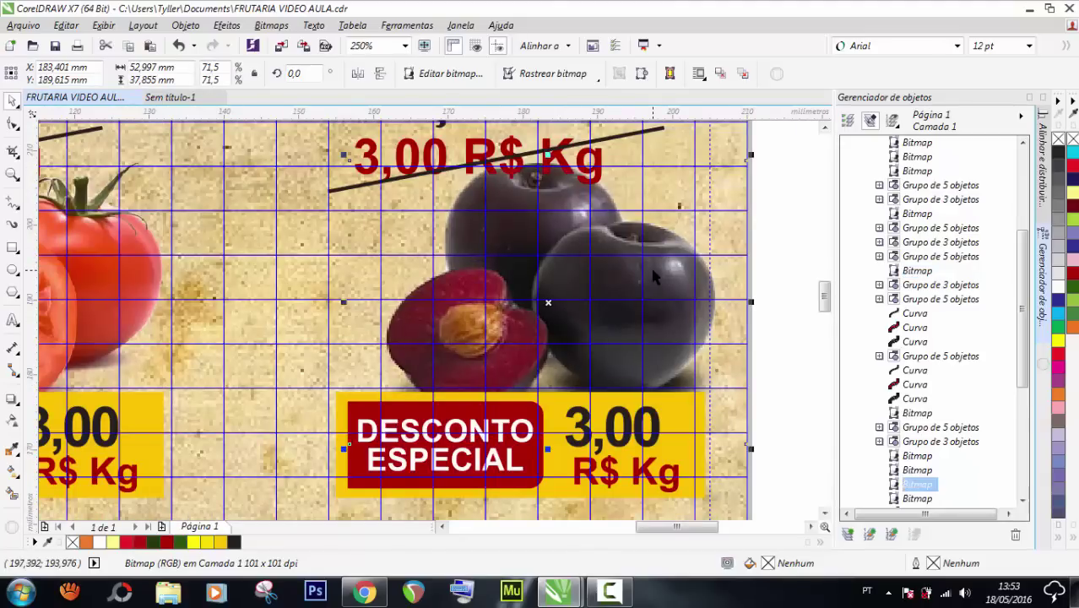
{"action": "key", "text": "Left"}
{"action": "key", "text": "Left"}
{"action": "key", "text": "Left"}
{"action": "key", "text": "Left"}
{"action": "key", "text": "Left"}
{"action": "key", "text": "Left"}
{"action": "key", "text": "Left"}
{"action": "key", "text": "Left"}
{"action": "key", "text": "Left"}
{"action": "key", "text": "Left"}
{"action": "key", "text": "Left"}
{"action": "key", "text": "Left"}
{"action": "key", "text": "Left"}
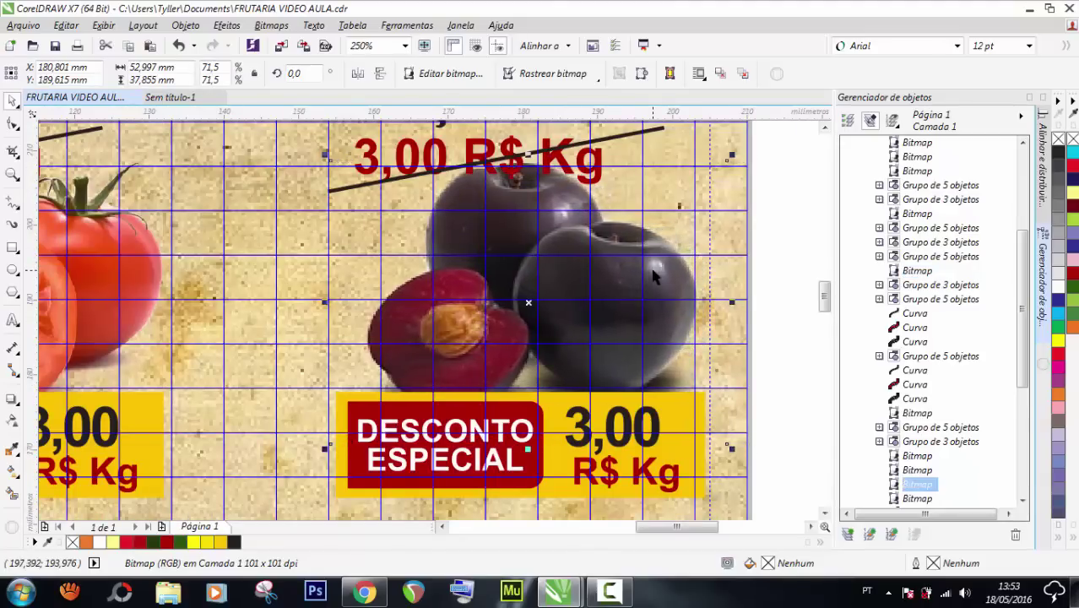
Hide the master page's guidelines layer together with its blue grid
{"action": "scroll", "coordinate": [653, 271], "scroll_direction": "down", "scroll_amount": 3}
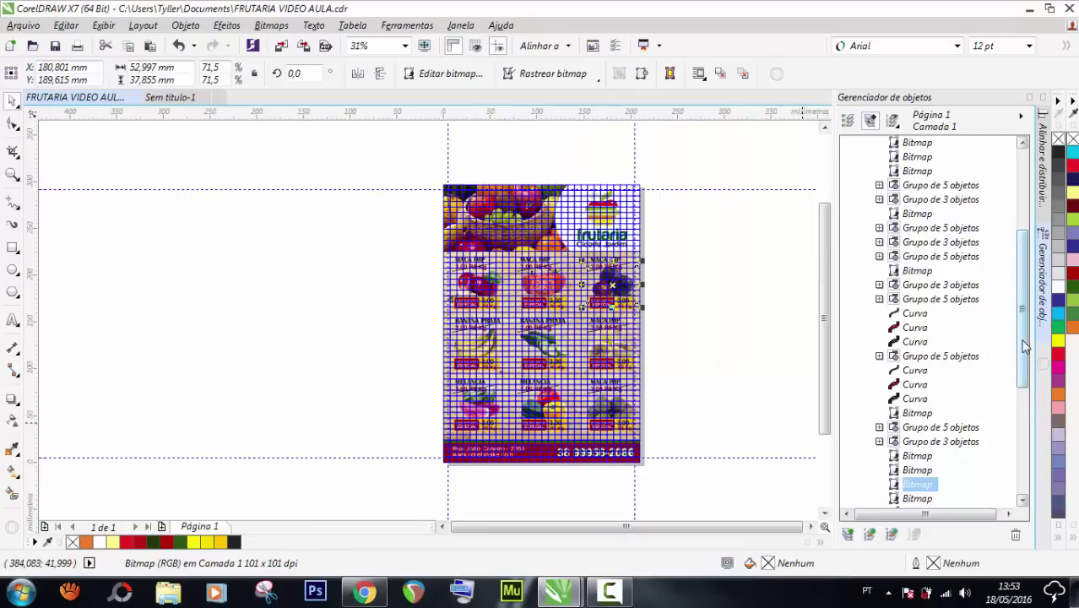
{"action": "left_click_drag", "start_coordinate": [1023, 346], "coordinate": [1024, 477]}
{"action": "left_click", "coordinate": [878, 399]}
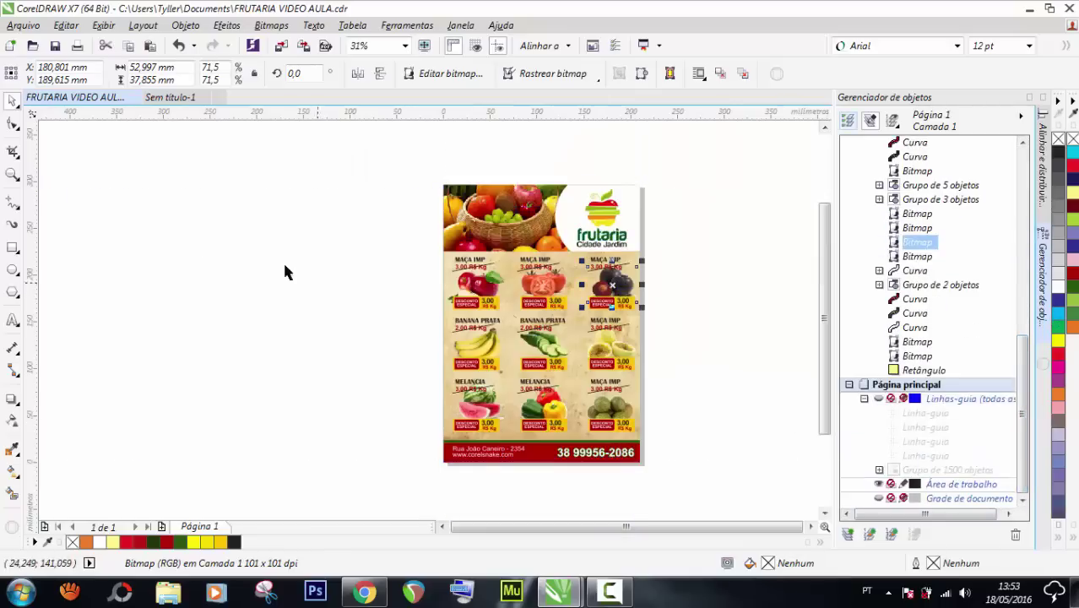
Fit the flyer in the window and review the whole layout in full-screen preview
{"action": "double_click", "coordinate": [12, 175]}
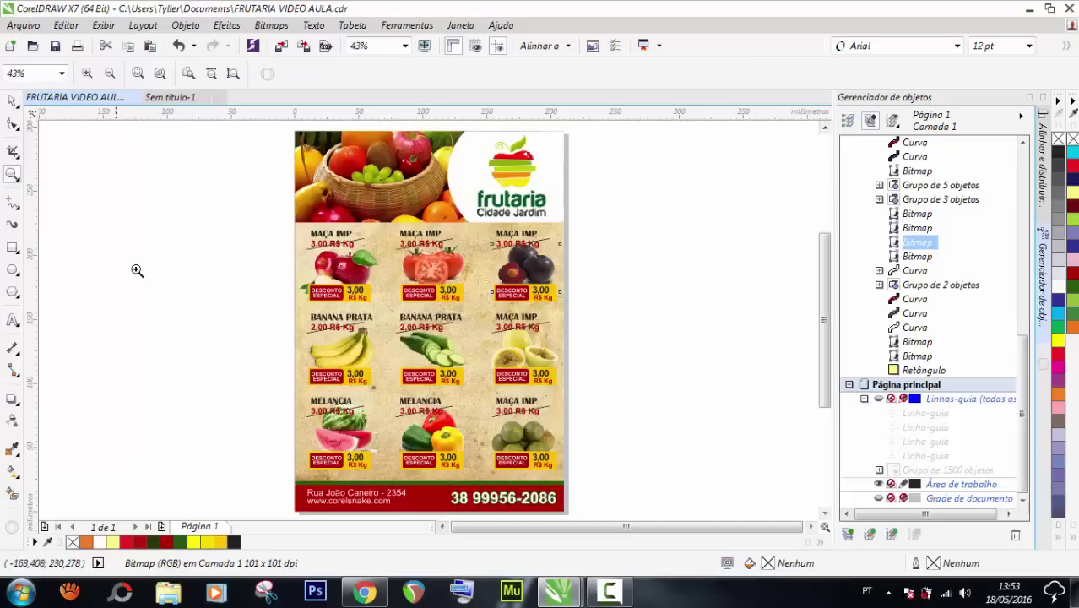
{"action": "left_click", "coordinate": [423, 46]}
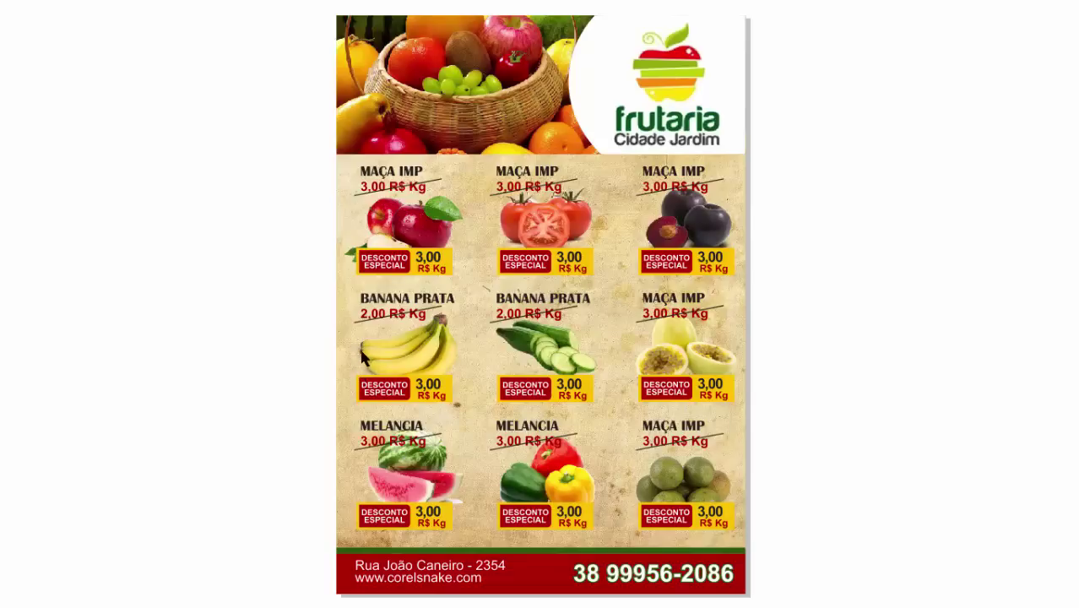
{"action": "left_click", "coordinate": [355, 350]}
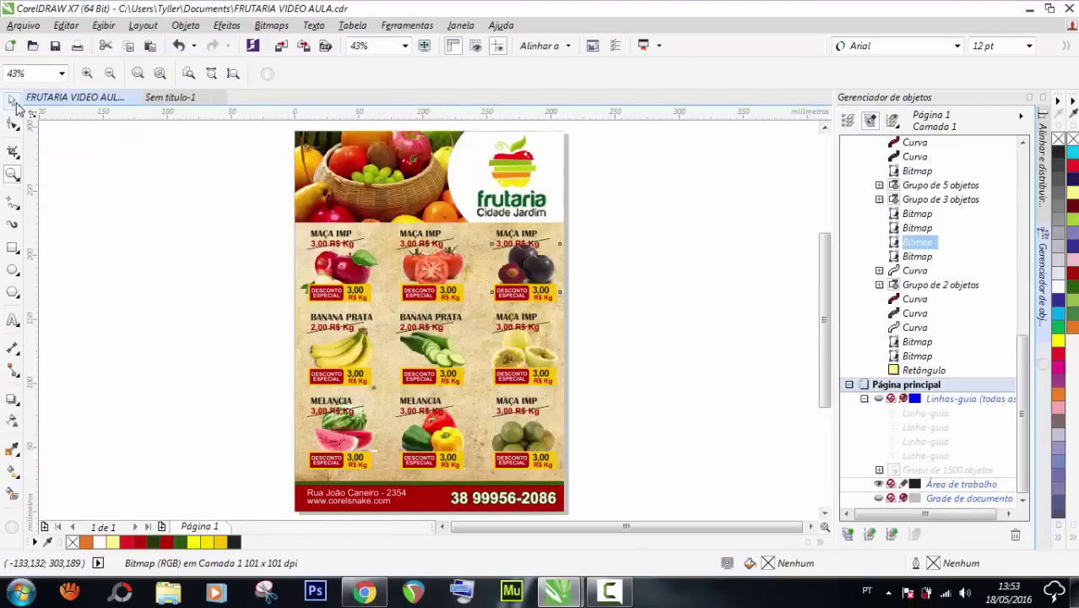
{"action": "scroll", "coordinate": [223, 349], "scroll_direction": "up", "scroll_amount": 2}
{"action": "left_click", "coordinate": [412, 352]}
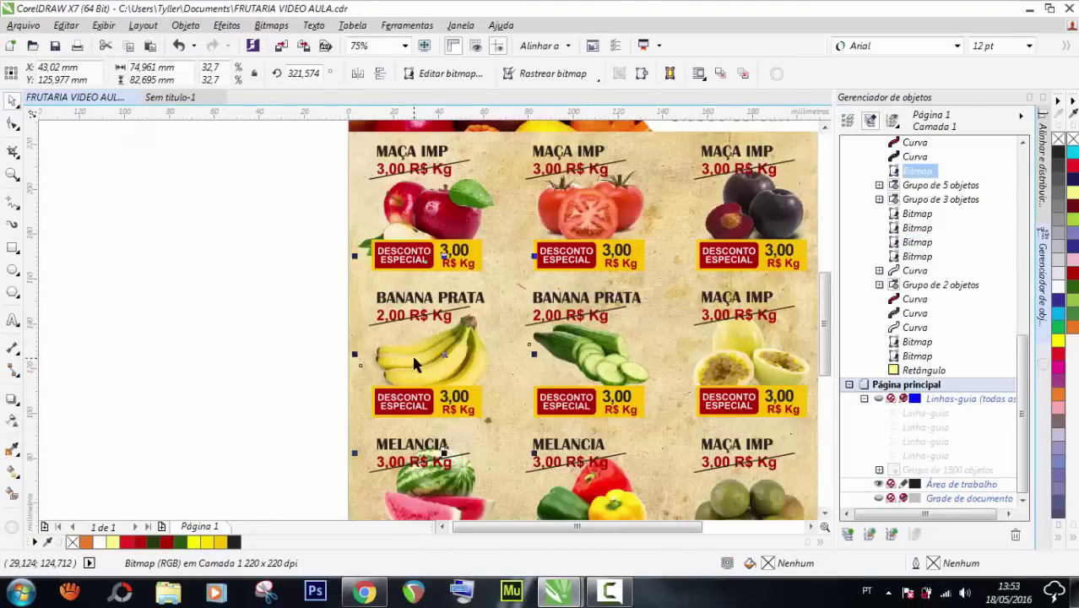
{"action": "scroll", "coordinate": [384, 361], "scroll_direction": "up", "scroll_amount": 2}
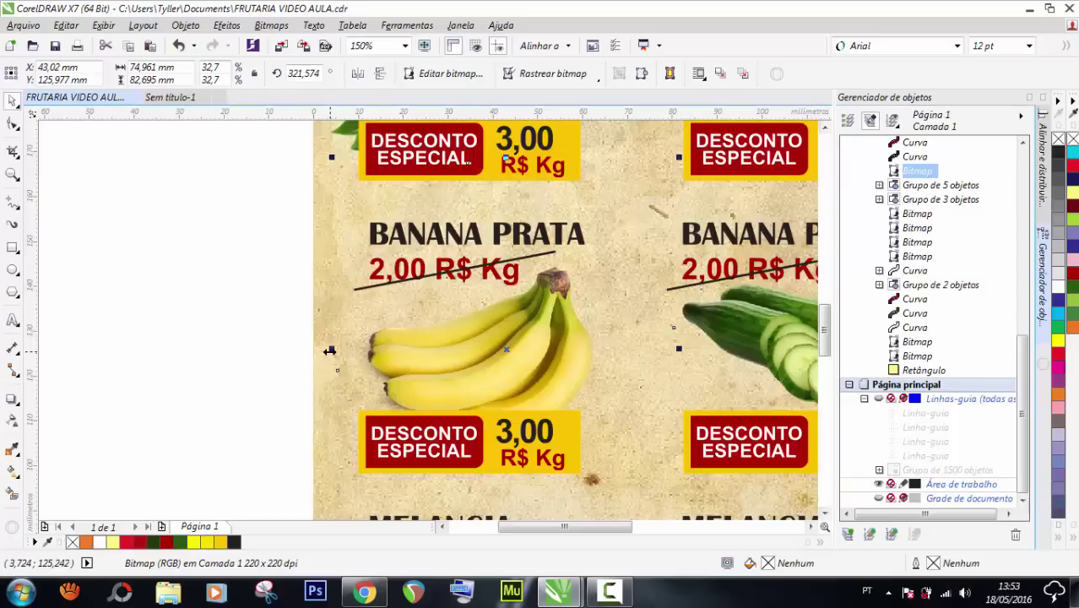
{"action": "left_click", "coordinate": [14, 126]}
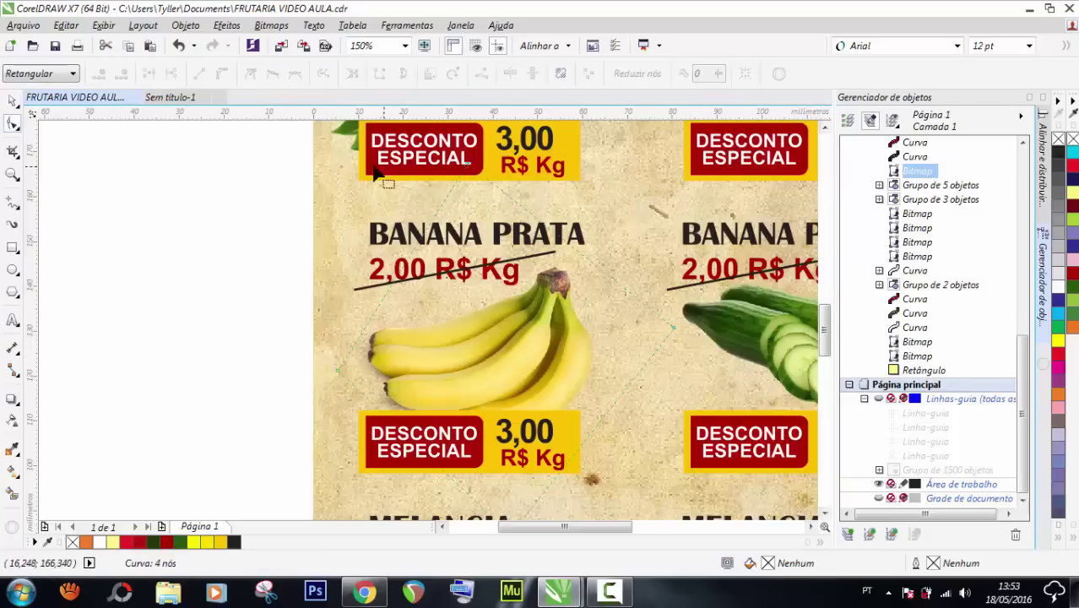
{"action": "left_click", "coordinate": [347, 181]}
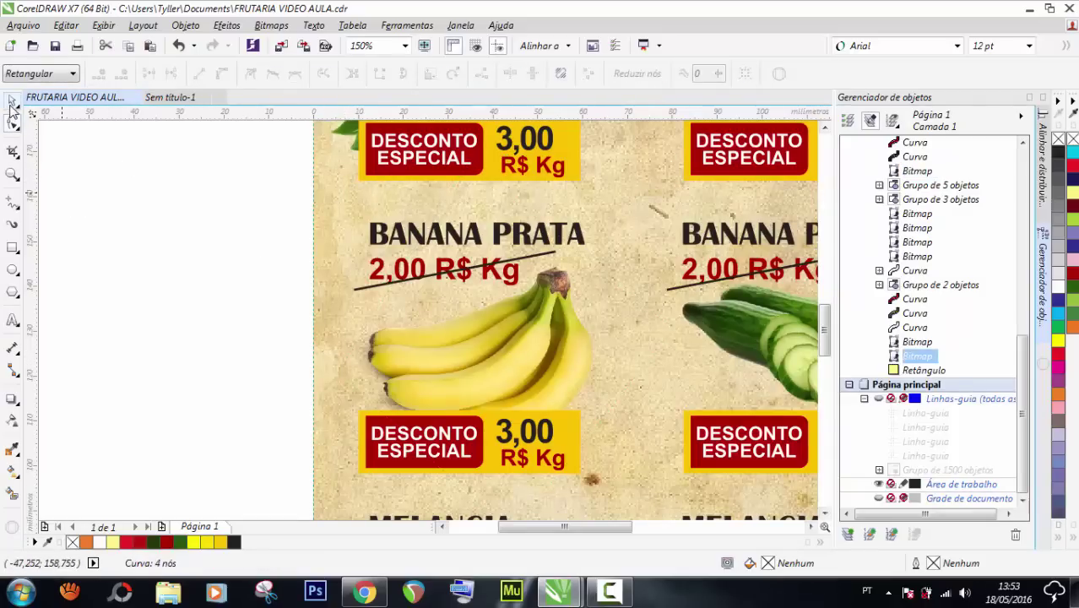
{"action": "left_click", "coordinate": [12, 102]}
{"action": "left_click", "coordinate": [221, 342]}
Draw a reference rectangle about 39 x 111 mm across the page's left edge, with its right side aligned to the price tags' left edge
{"action": "left_click", "coordinate": [13, 248]}
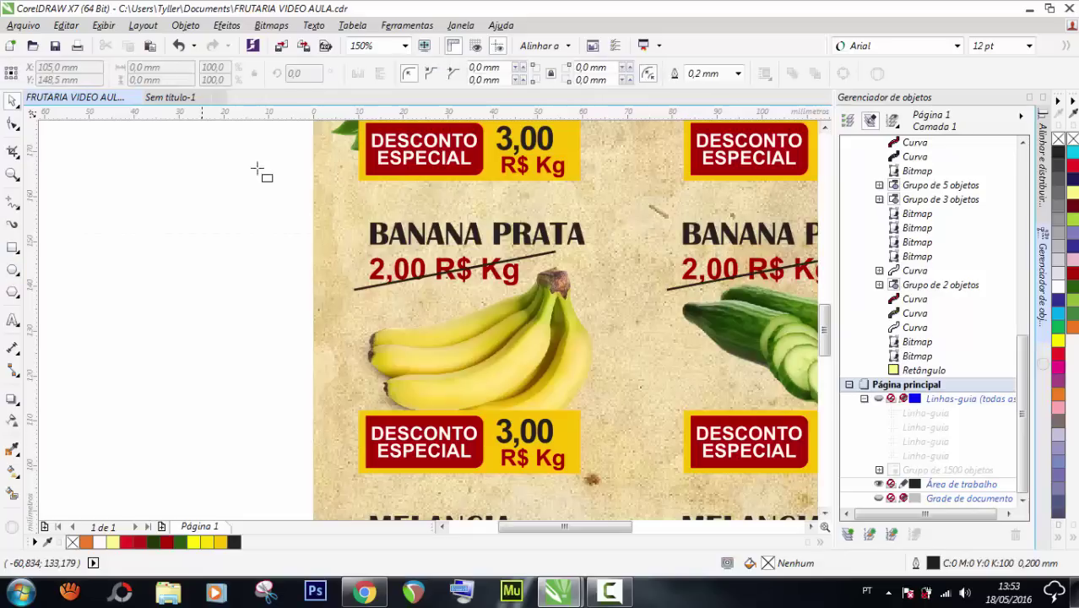
{"action": "scroll", "coordinate": [378, 216], "scroll_direction": "down", "scroll_amount": 1}
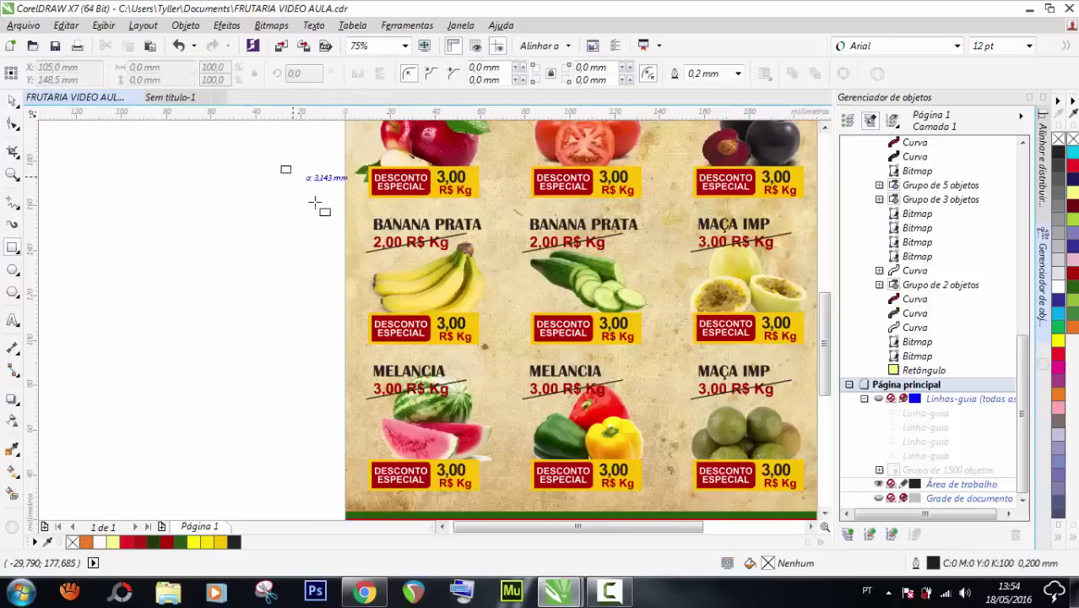
{"action": "left_click_drag", "start_coordinate": [282, 167], "coordinate": [369, 419]}
{"action": "left_click", "coordinate": [11, 103]}
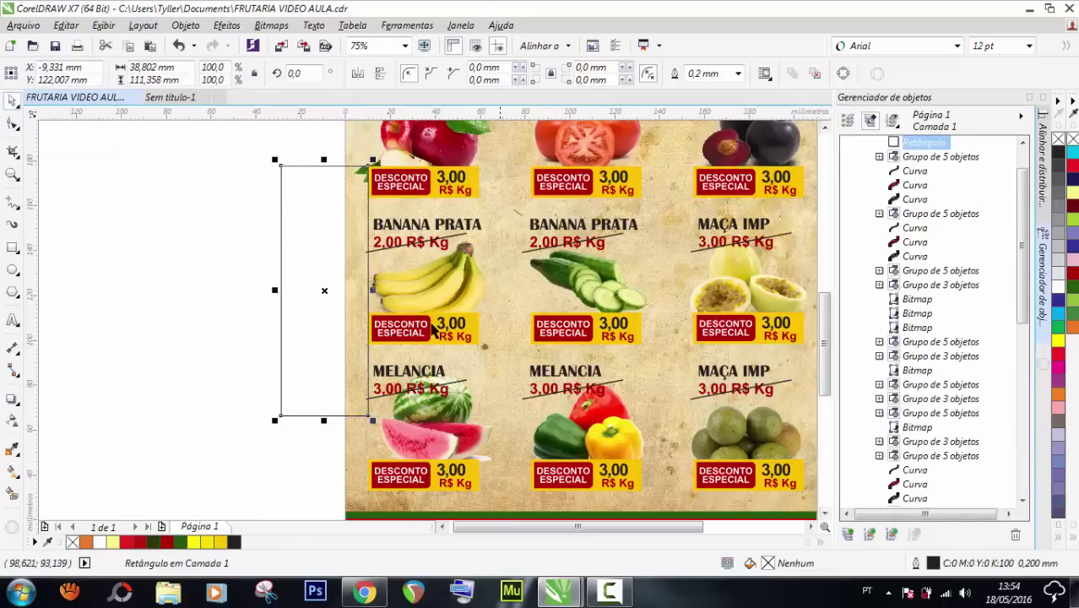
{"action": "scroll", "coordinate": [363, 316], "scroll_direction": "up", "scroll_amount": 1}
{"action": "scroll", "coordinate": [364, 313], "scroll_direction": "up", "scroll_amount": 1}
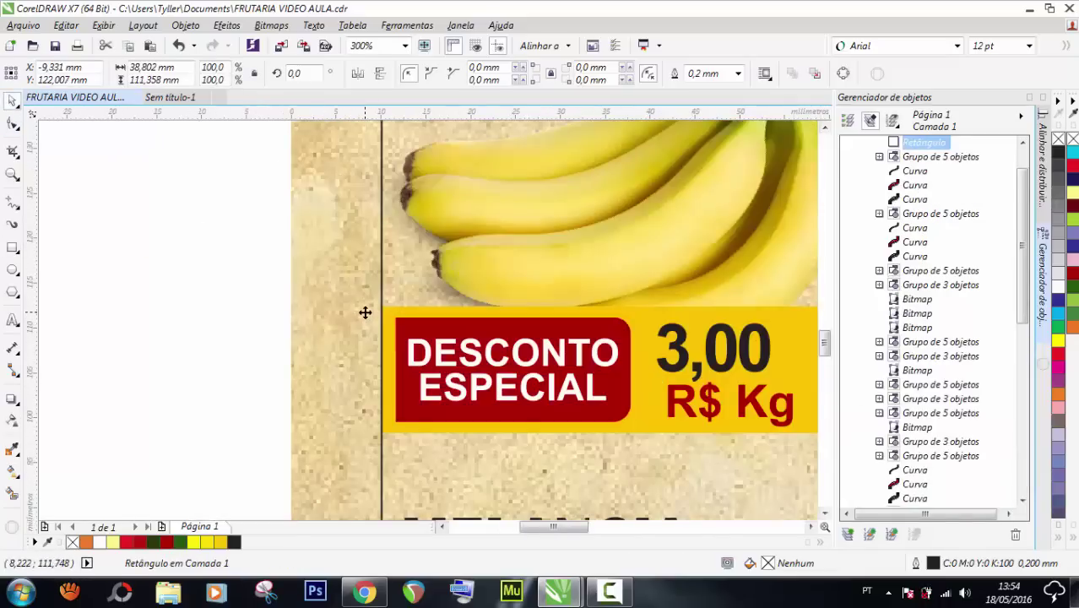
Stretch the reference rectangle downward and up to the header image's lower edge, about 220 mm tall overall
{"action": "scroll", "coordinate": [365, 312], "scroll_direction": "down", "scroll_amount": 2}
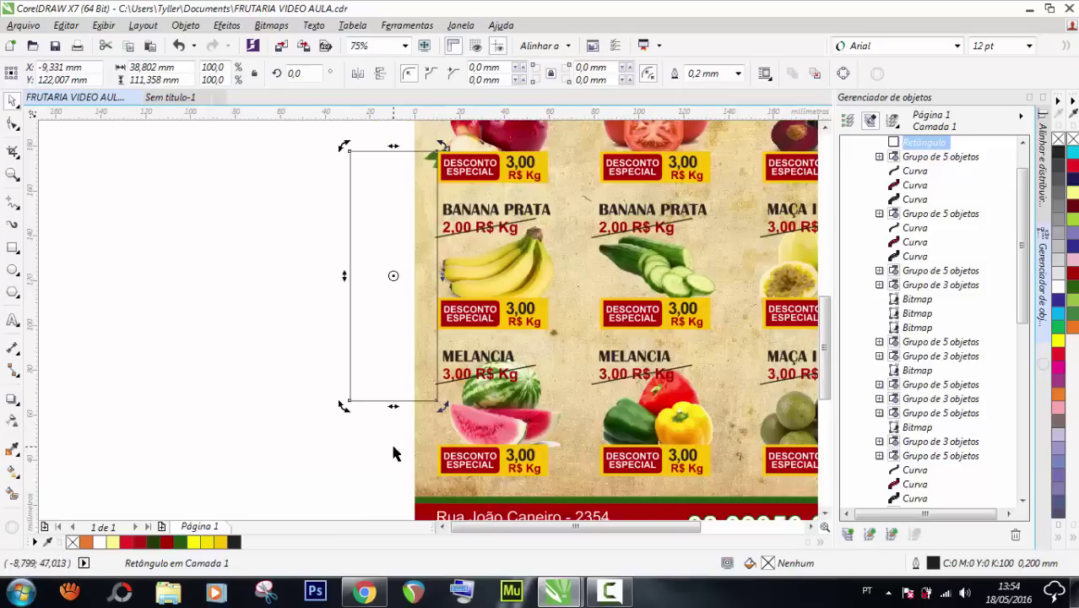
{"action": "left_click_drag", "start_coordinate": [392, 408], "coordinate": [393, 492]}
{"action": "scroll", "coordinate": [405, 321], "scroll_direction": "down", "scroll_amount": 1}
{"action": "scroll", "coordinate": [405, 322], "scroll_direction": "up", "scroll_amount": 1}
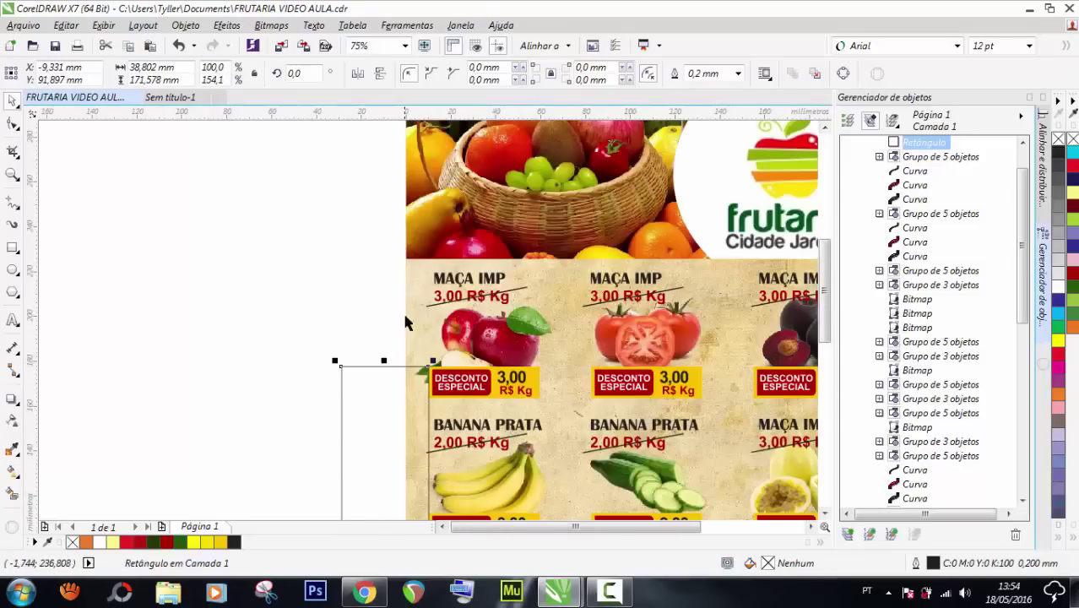
{"action": "left_click_drag", "start_coordinate": [385, 372], "coordinate": [385, 247]}
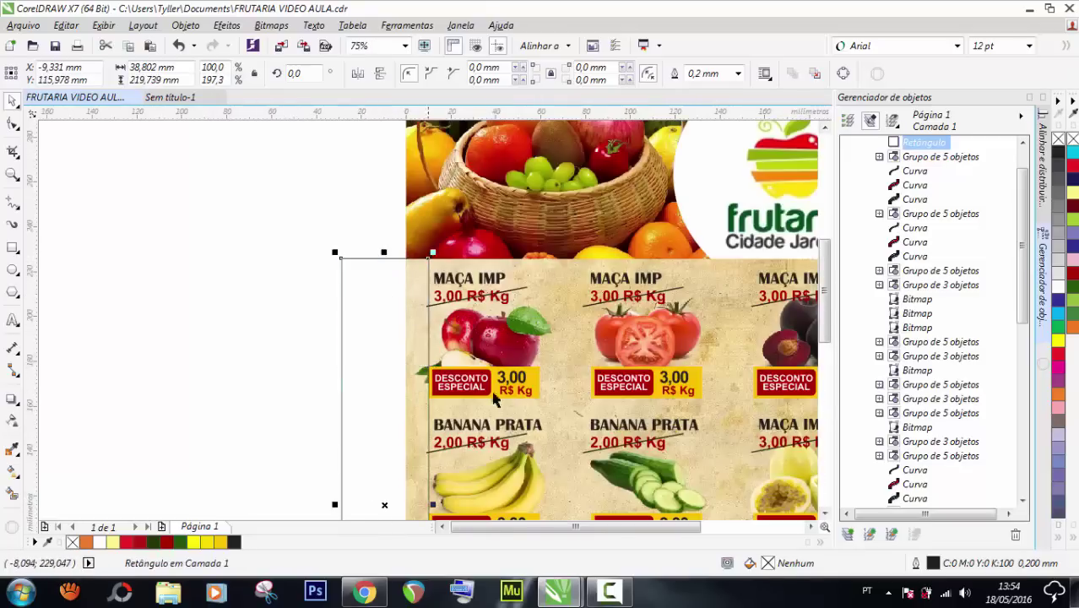
Scale the apple picture down to about 58.6 x 35.4 mm within the margin rectangle and raise it onto its price tag
{"action": "scroll", "coordinate": [483, 376], "scroll_direction": "up", "scroll_amount": 1}
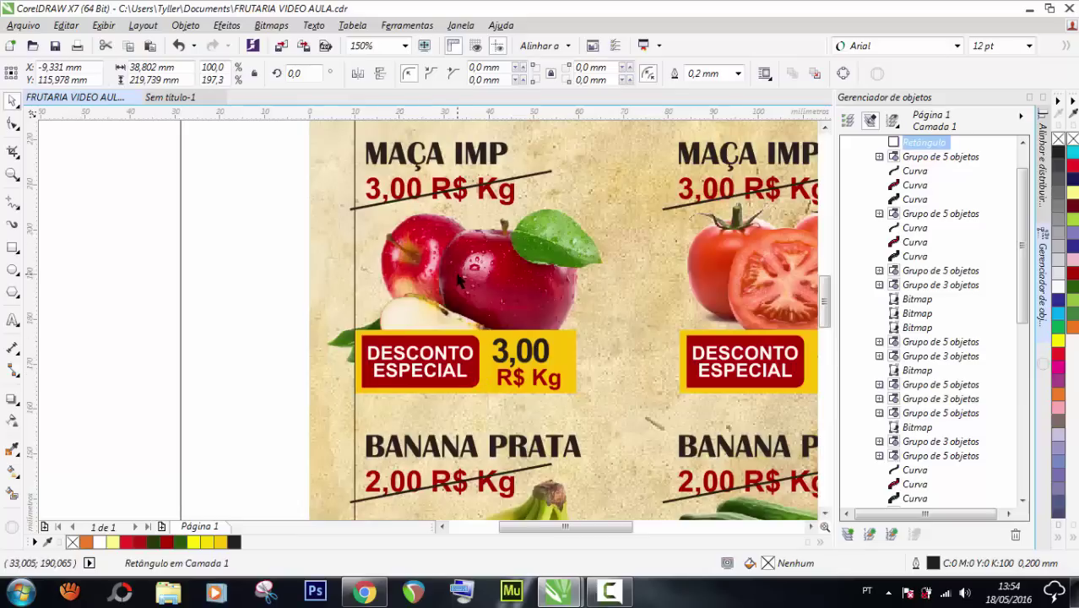
{"action": "left_click", "coordinate": [462, 284]}
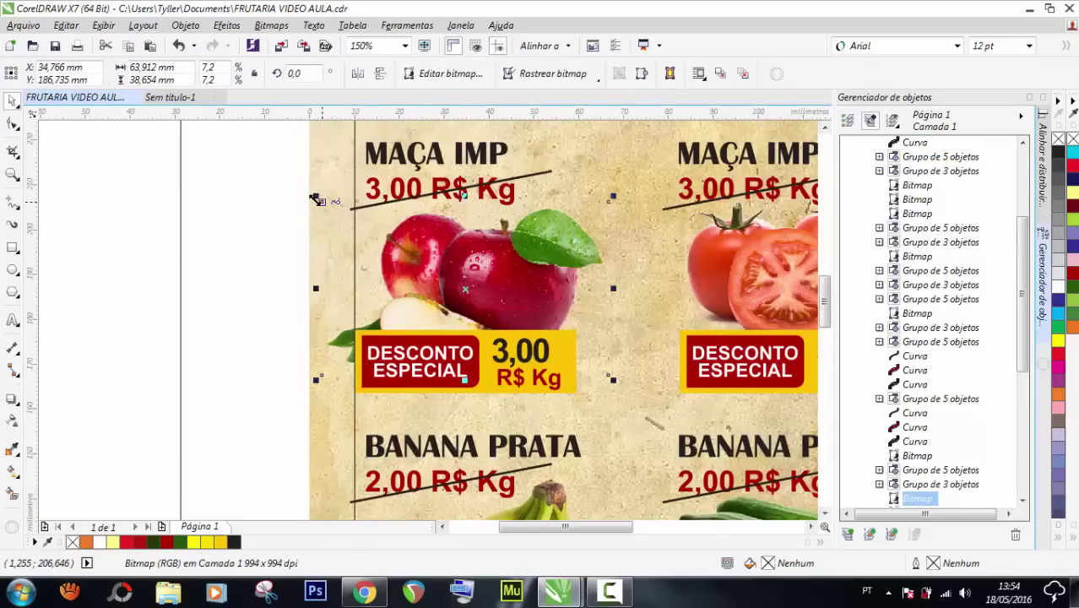
{"action": "left_click_drag", "start_coordinate": [314, 197], "coordinate": [347, 216]}
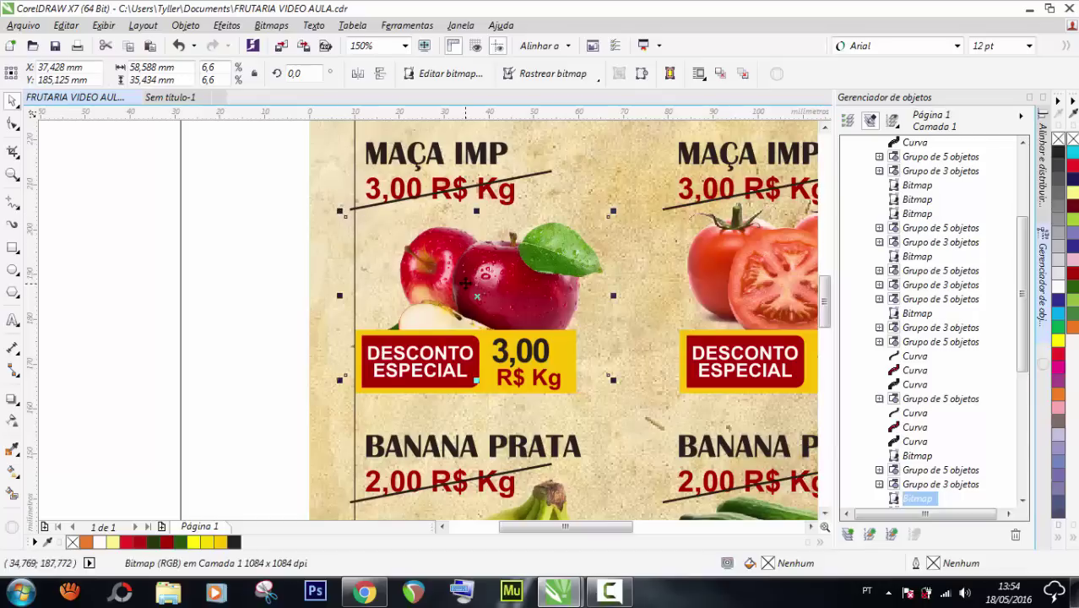
{"action": "left_click_drag", "start_coordinate": [464, 270], "coordinate": [465, 262]}
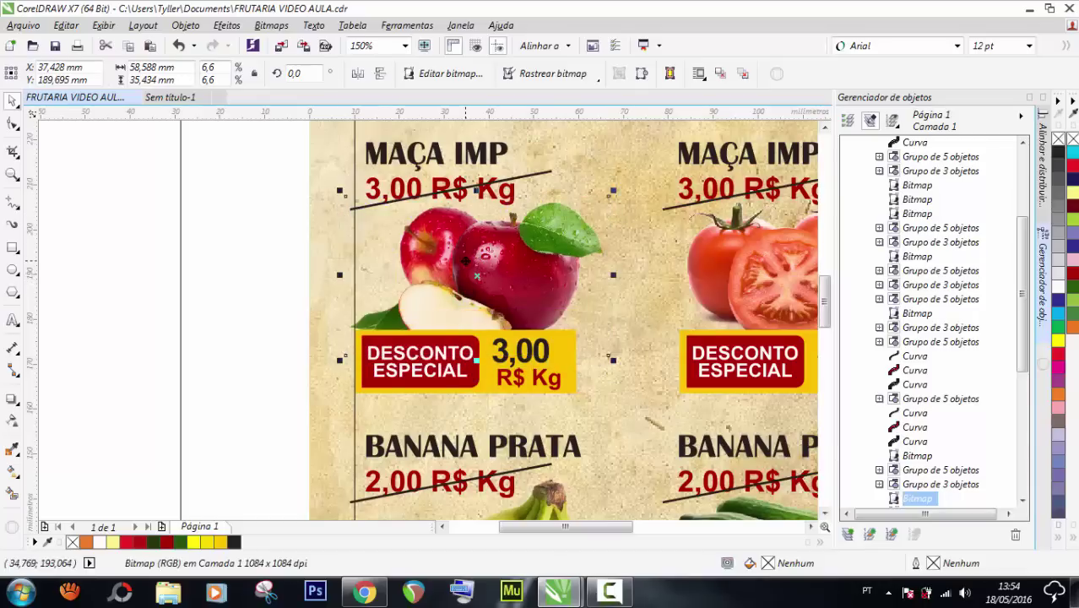
{"action": "scroll", "coordinate": [466, 261], "scroll_direction": "down", "scroll_amount": 2}
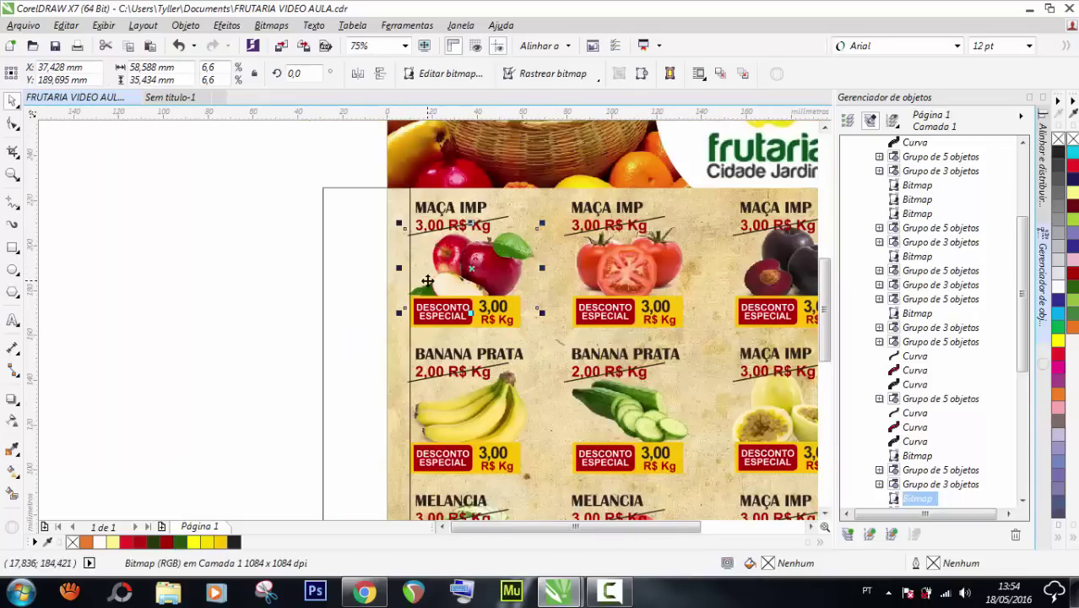
{"action": "scroll", "coordinate": [428, 280], "scroll_direction": "up", "scroll_amount": 2}
{"action": "scroll", "coordinate": [443, 268], "scroll_direction": "down", "scroll_amount": 2}
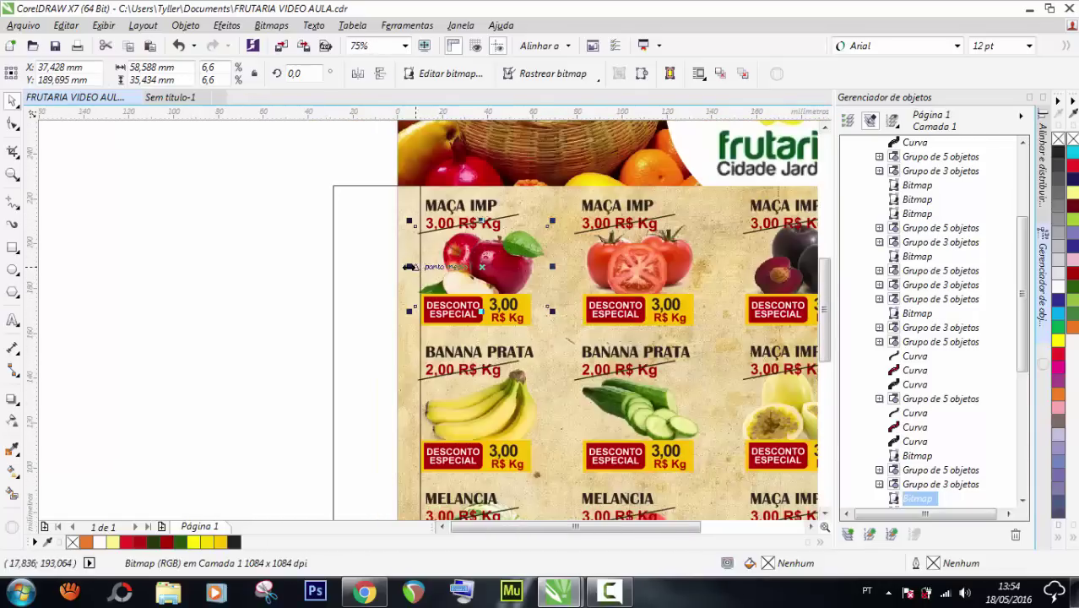
Trim the apple picture with the reference rectangle at the page's left margin
{"action": "left_click", "coordinate": [373, 271], "text": "shift"}
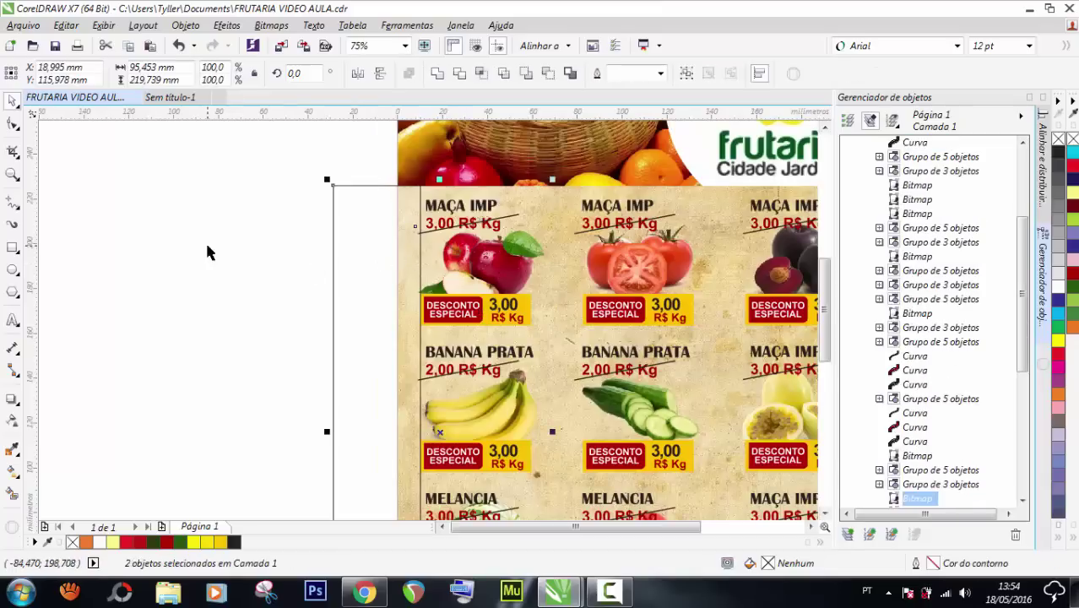
{"action": "left_click", "coordinate": [373, 242]}
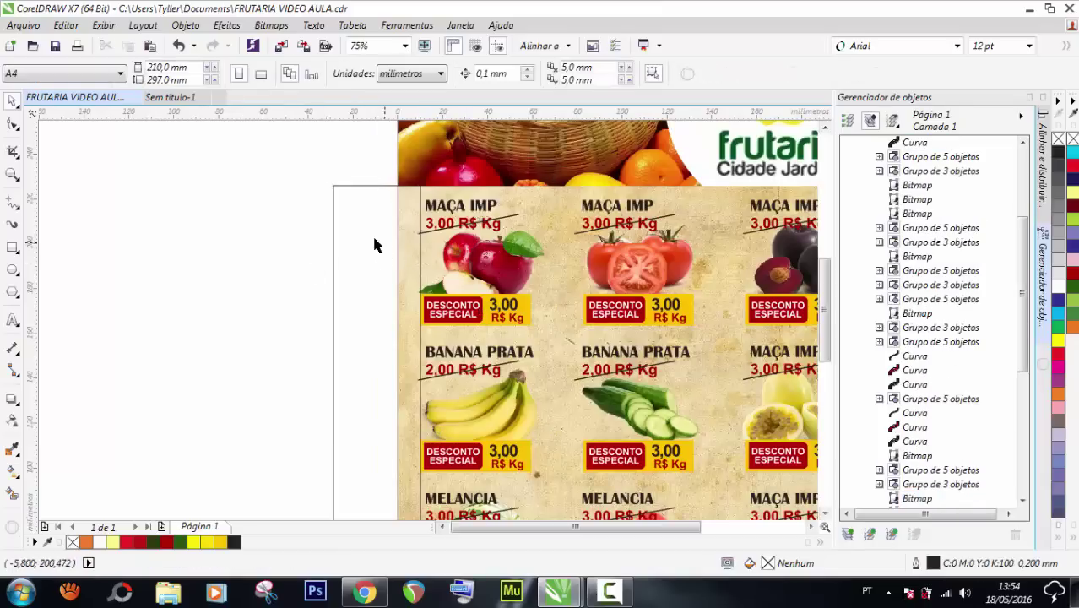
{"action": "left_click", "coordinate": [496, 251], "text": "shift"}
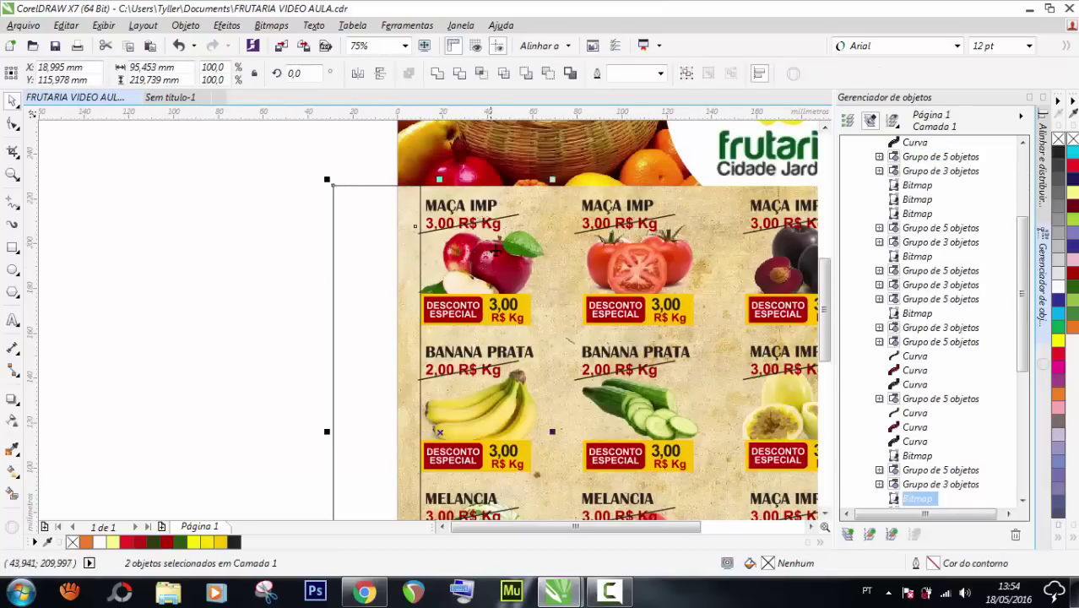
{"action": "left_click", "coordinate": [436, 73]}
Trim the banana picture with the left margin's reference rectangle
{"action": "left_click", "coordinate": [367, 350]}
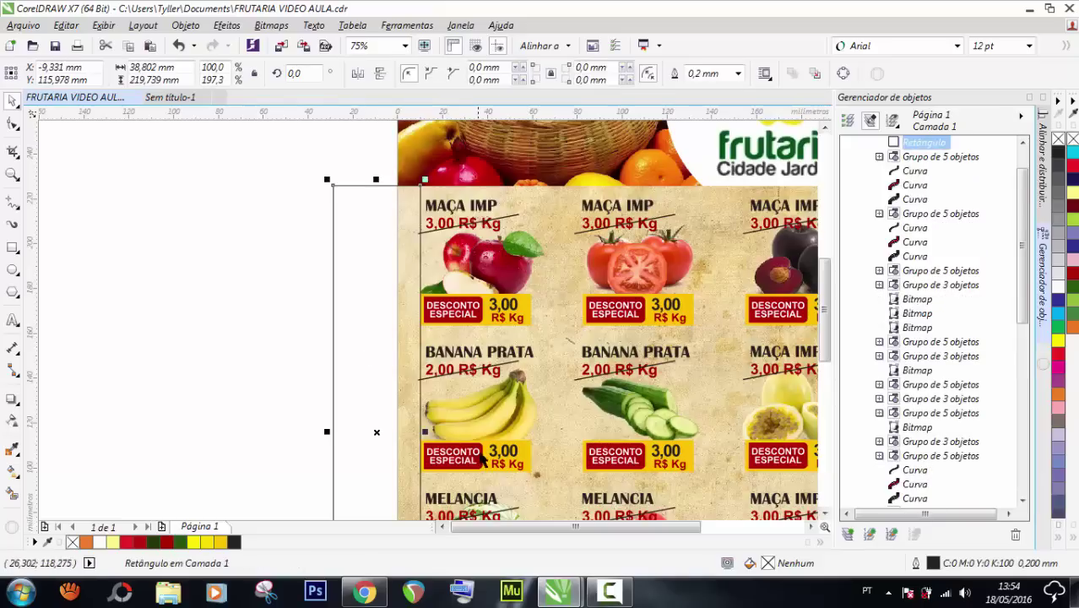
{"action": "left_click", "coordinate": [446, 406], "text": "shift"}
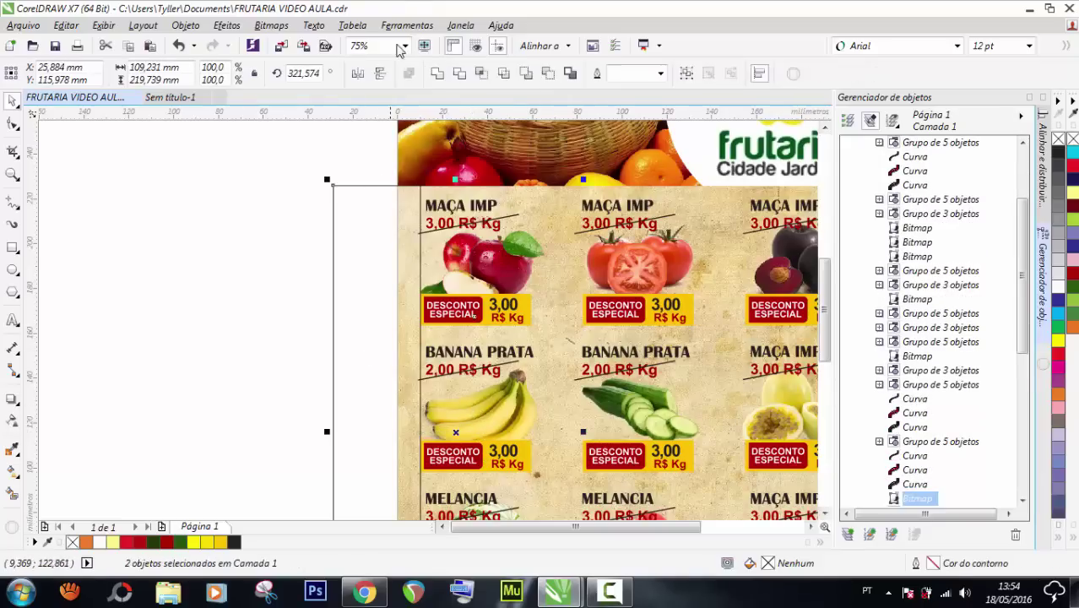
{"action": "left_click", "coordinate": [458, 74]}
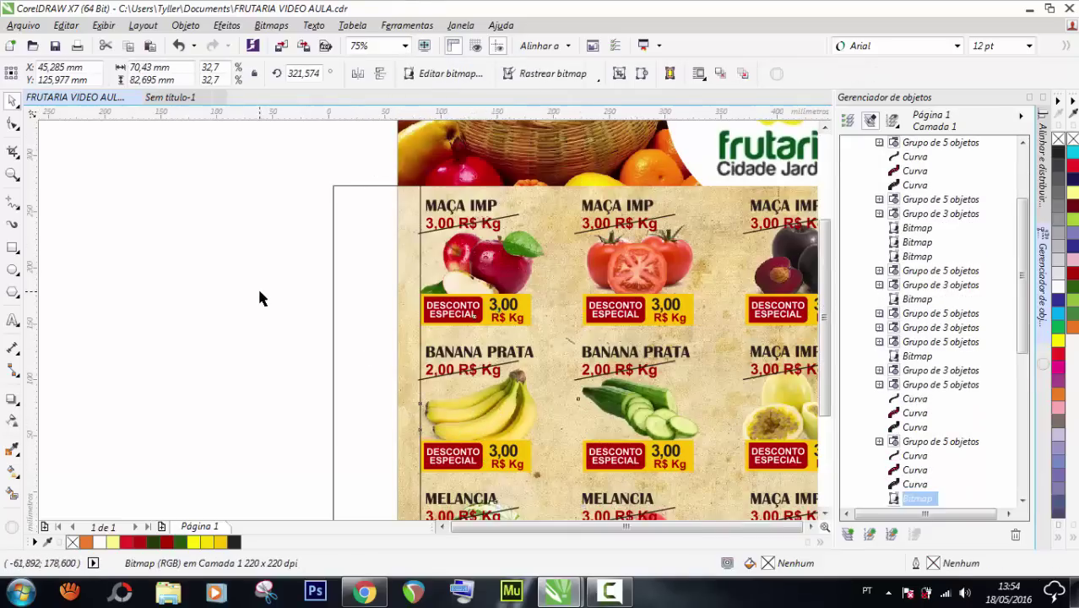
Trim the watermelon picture in the lower row with the same reference rectangle
{"action": "scroll", "coordinate": [301, 443], "scroll_direction": "down", "scroll_amount": 2}
{"action": "scroll", "coordinate": [312, 439], "scroll_direction": "up", "scroll_amount": 2}
{"action": "key", "text": "ctrl+z"}
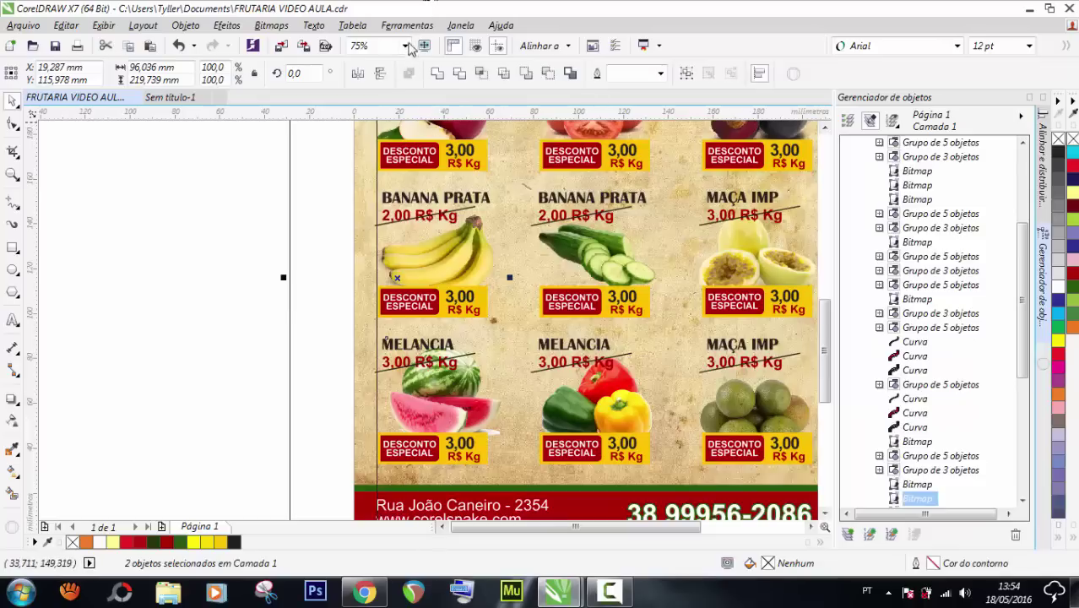
{"action": "left_click", "coordinate": [458, 74]}
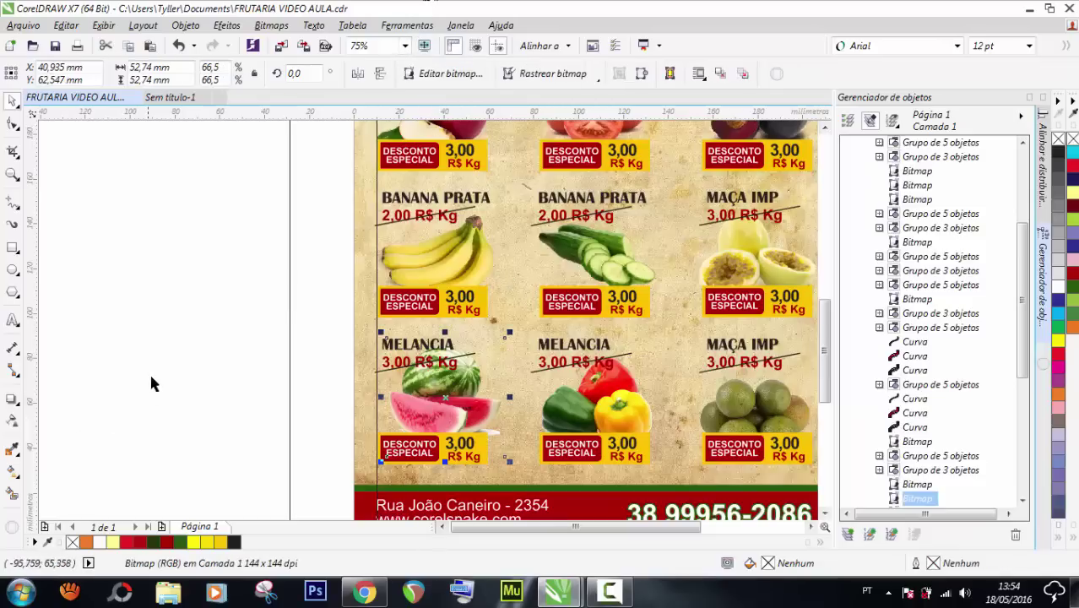
Move the reference rectangle across the page's right edge, with its left side at the right ends of the last column's price tags
{"action": "left_click", "coordinate": [224, 372]}
{"action": "left_click", "coordinate": [317, 373]}
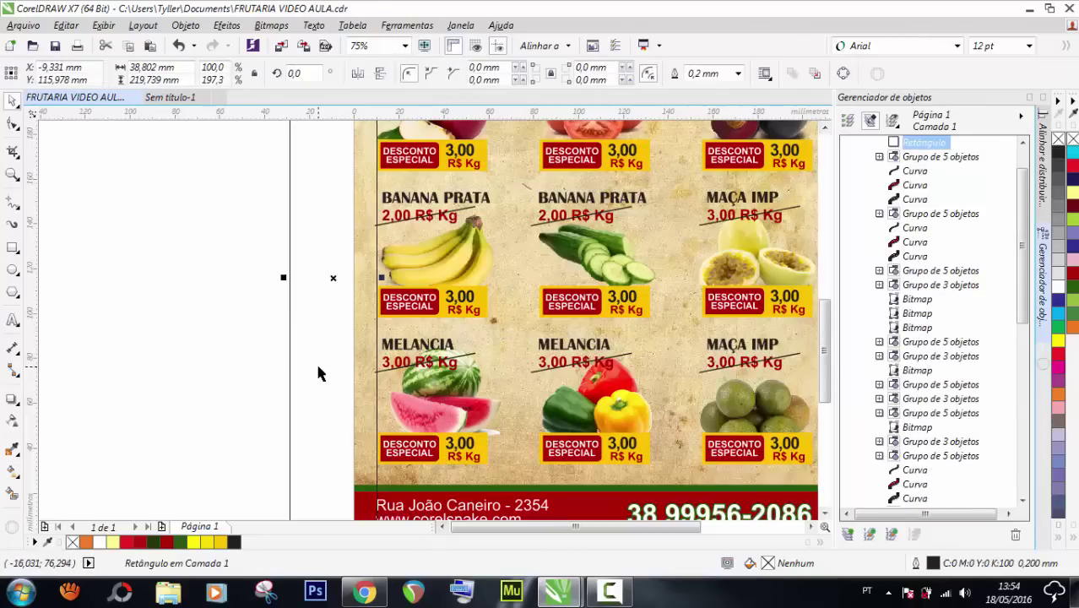
{"action": "key", "text": "Delete"}
{"action": "key", "text": "ctrl+z"}
{"action": "scroll", "coordinate": [312, 359], "scroll_direction": "down", "scroll_amount": 2}
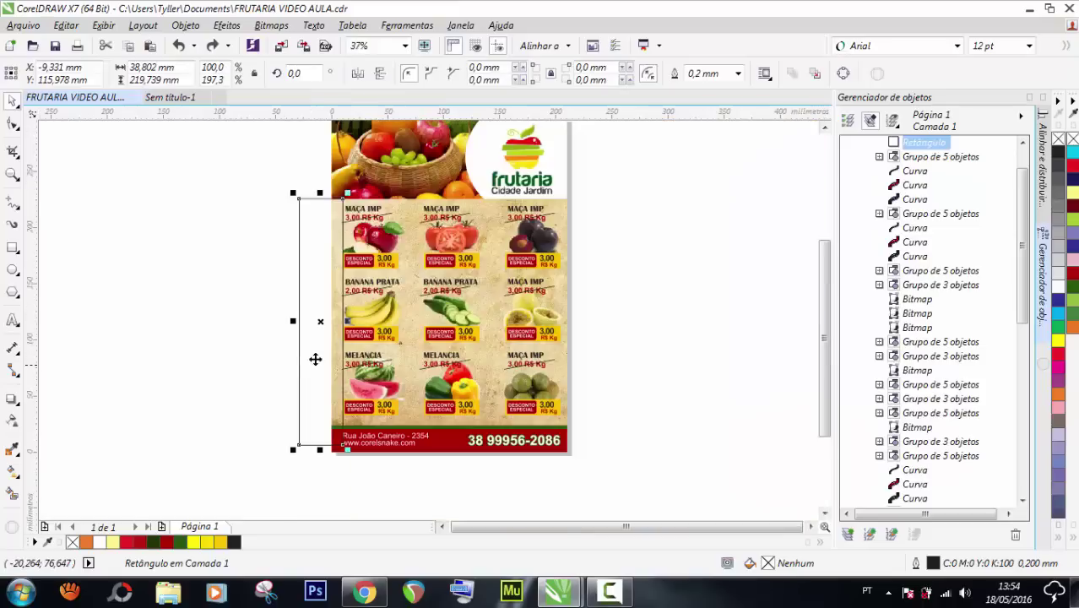
{"action": "left_click_drag", "start_coordinate": [316, 356], "coordinate": [561, 337]}
Shift the passion fruit picture about 1.8 mm left, within the right margin rectangle's edge
{"action": "scroll", "coordinate": [580, 328], "scroll_direction": "up", "scroll_amount": 2}
{"action": "scroll", "coordinate": [580, 328], "scroll_direction": "up", "scroll_amount": 1}
{"action": "left_click", "coordinate": [411, 267]}
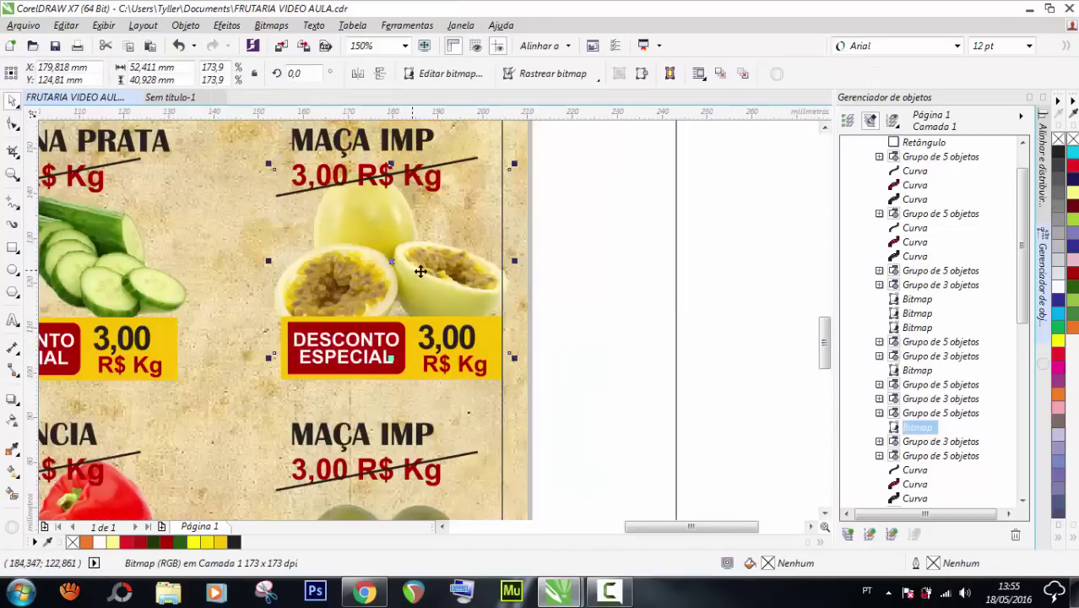
{"action": "left_click_drag", "start_coordinate": [420, 271], "coordinate": [412, 271]}
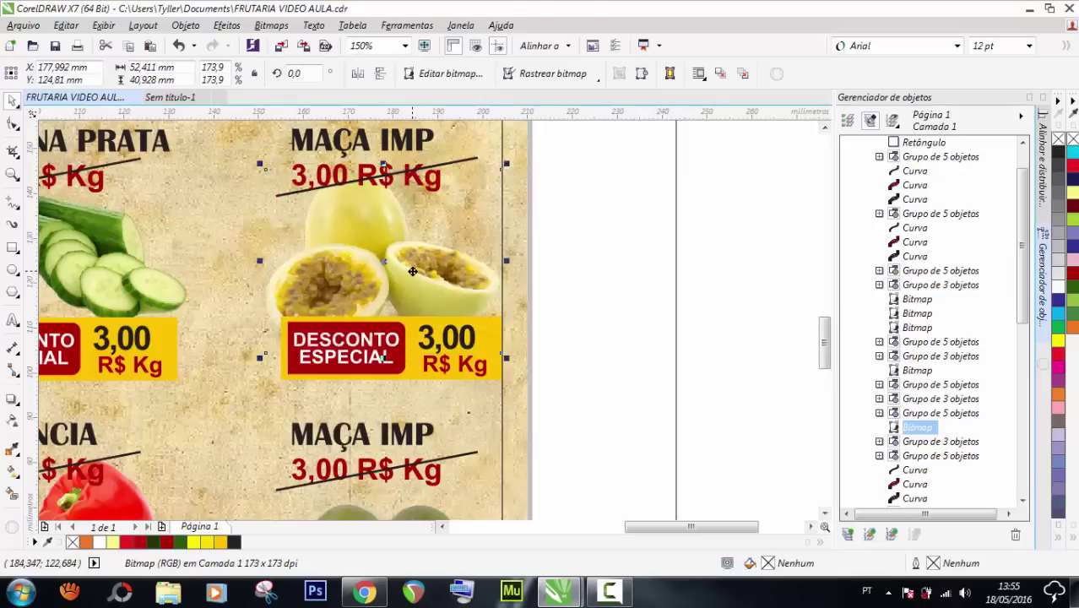
{"action": "scroll", "coordinate": [509, 314], "scroll_direction": "down", "scroll_amount": 1}
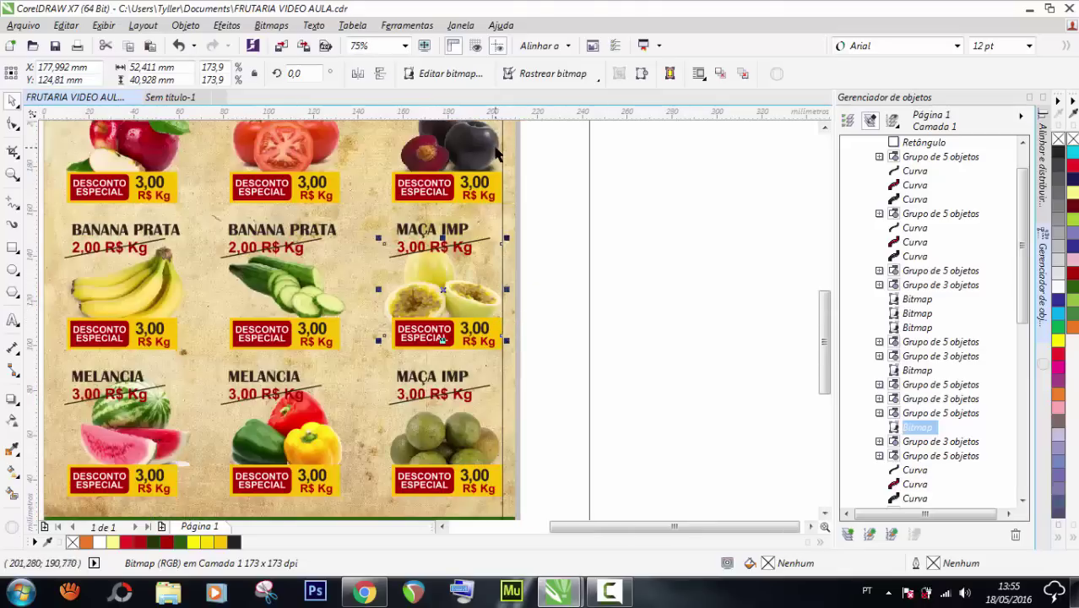
Trim the green fruit picture in the last column's bottom row with the right margin rectangle
{"action": "left_click", "coordinate": [496, 154]}
{"action": "scroll", "coordinate": [545, 346], "scroll_direction": "down", "scroll_amount": 1}
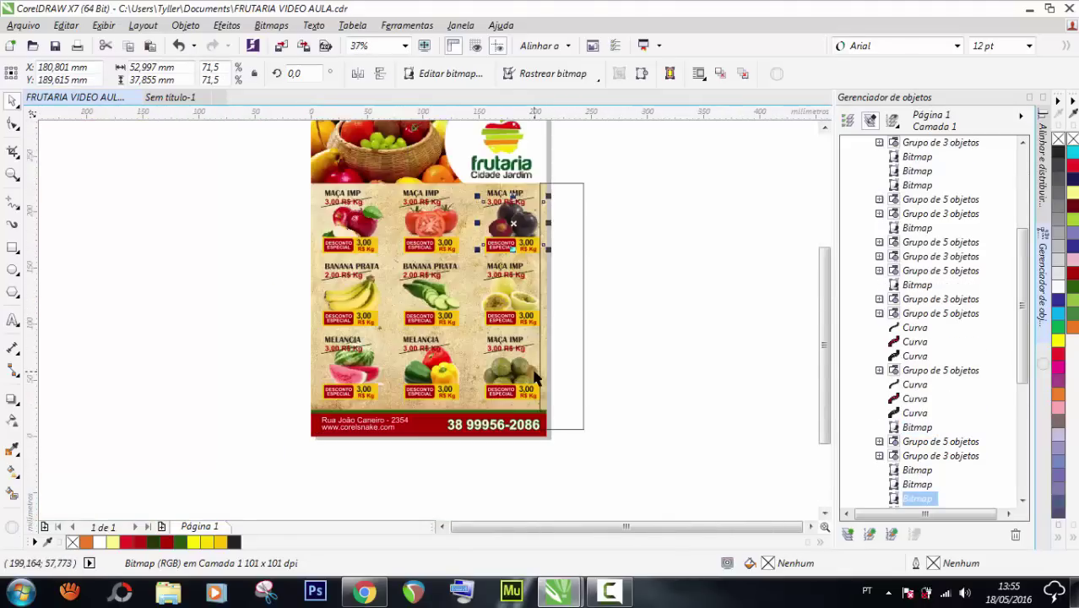
{"action": "scroll", "coordinate": [535, 381], "scroll_direction": "up", "scroll_amount": 2}
{"action": "left_click", "coordinate": [537, 381]}
{"action": "scroll", "coordinate": [538, 382], "scroll_direction": "down", "scroll_amount": 1}
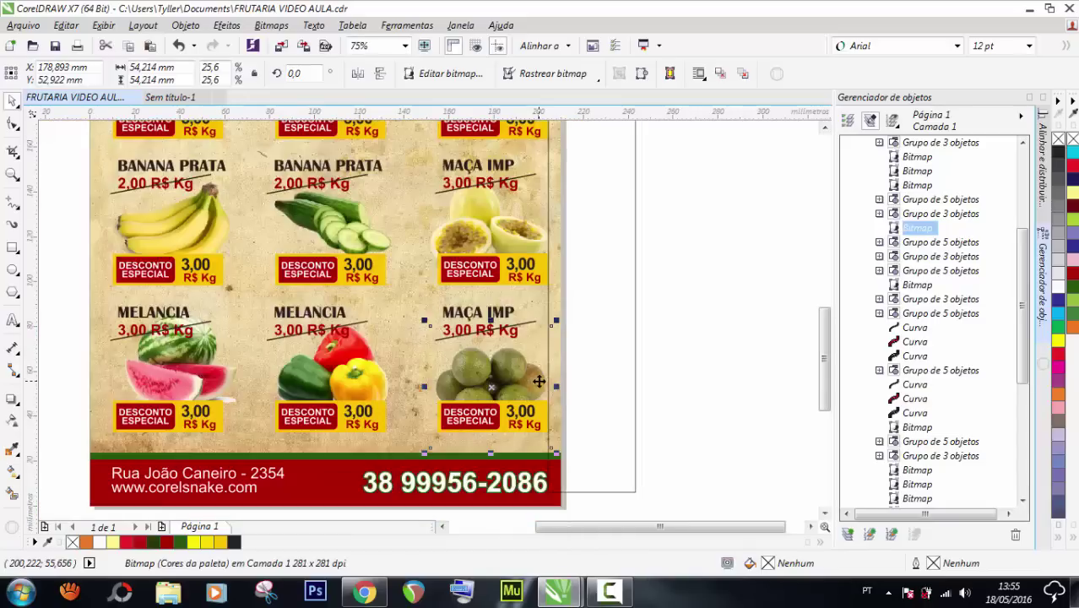
{"action": "left_click", "coordinate": [593, 381]}
{"action": "left_click", "coordinate": [515, 358], "text": "shift"}
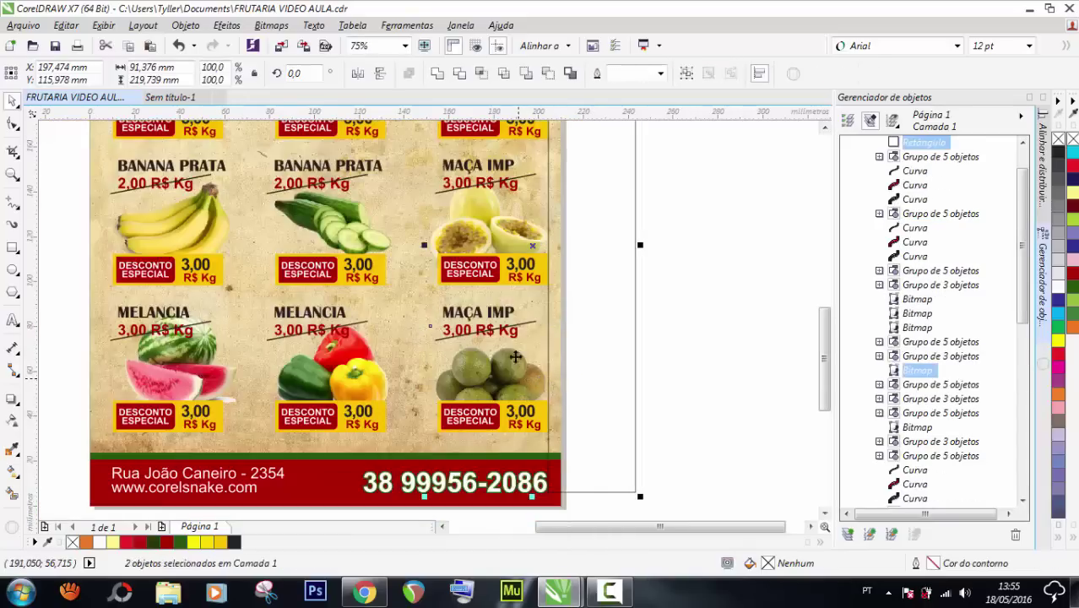
{"action": "left_click", "coordinate": [460, 74]}
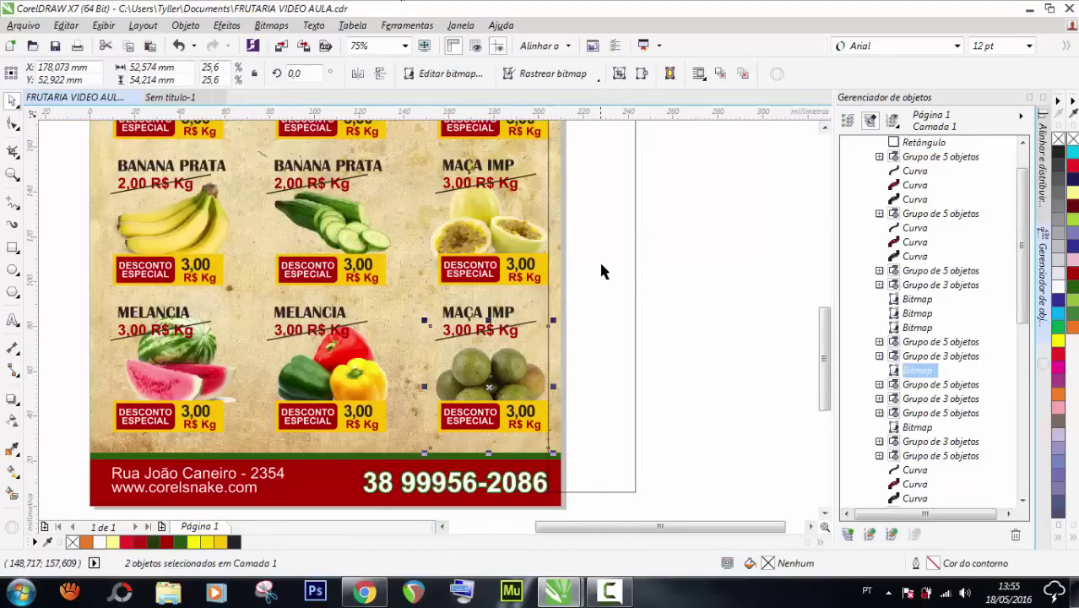
Trim the passion fruit and plum pictures with the right margin rectangle
{"action": "left_click", "coordinate": [529, 237], "text": "shift"}
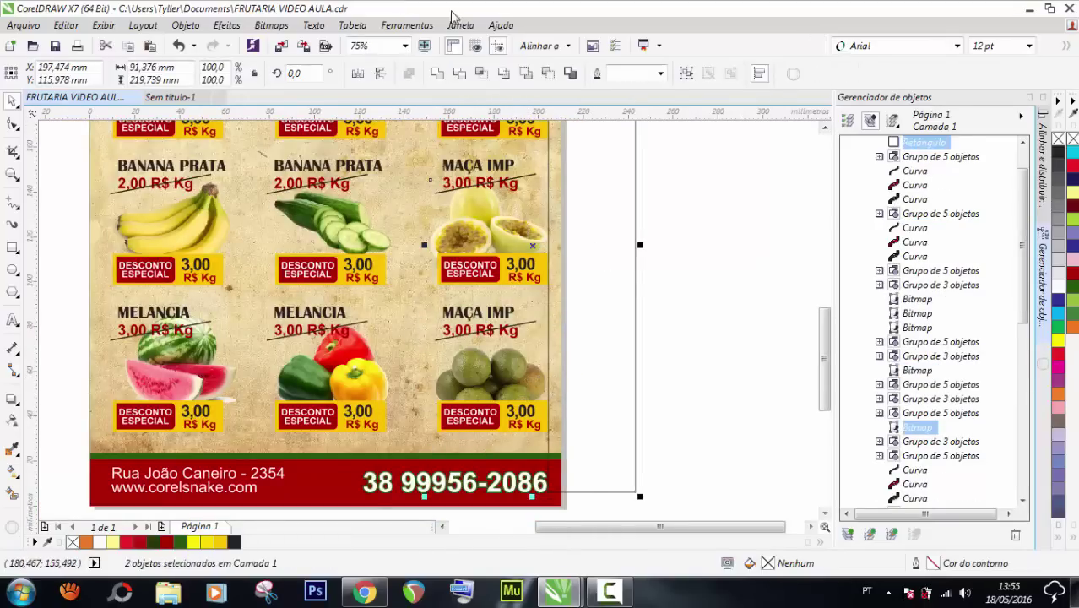
{"action": "left_click", "coordinate": [460, 74]}
{"action": "scroll", "coordinate": [562, 224], "scroll_direction": "down", "scroll_amount": 2}
{"action": "scroll", "coordinate": [561, 221], "scroll_direction": "up", "scroll_amount": 4}
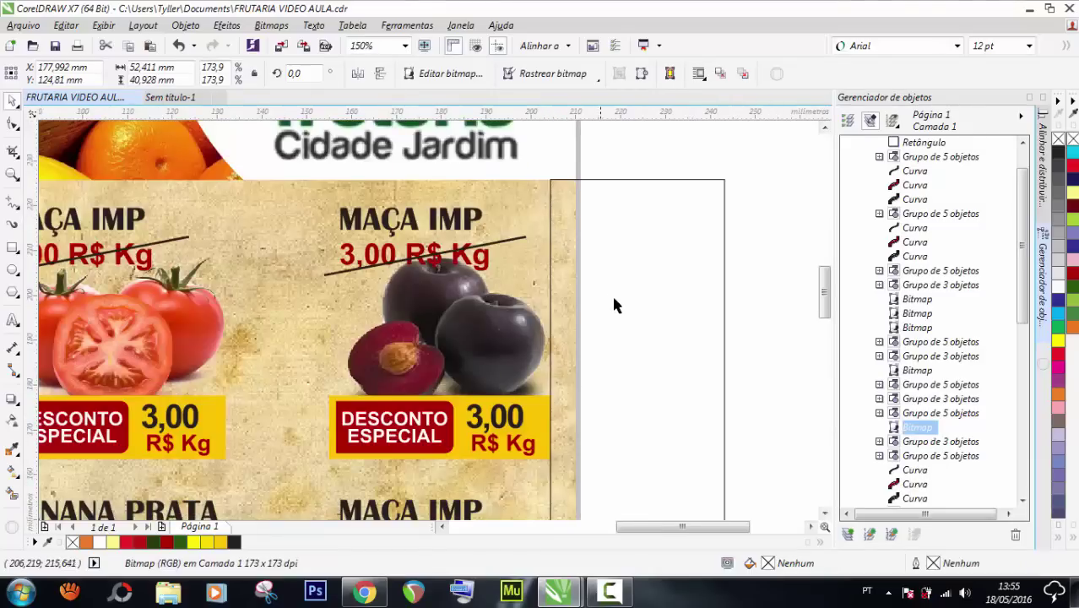
{"action": "left_click", "coordinate": [614, 306]}
{"action": "left_click", "coordinate": [507, 336], "text": "shift"}
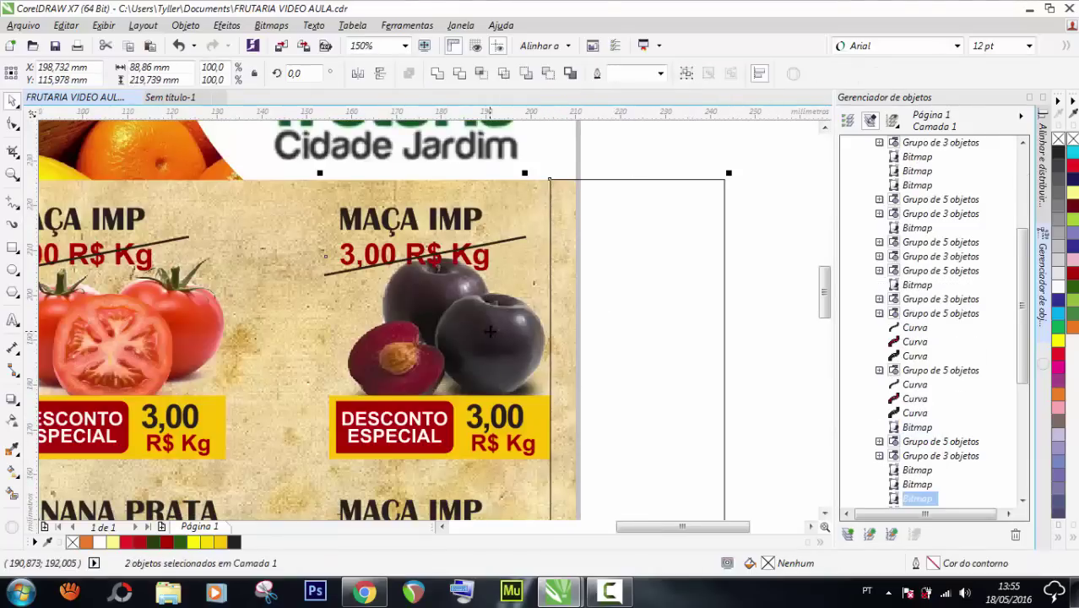
{"action": "left_click", "coordinate": [460, 74]}
Delete the reference rectangle at the page's right edge
{"action": "key", "text": "Escape"}
{"action": "left_click", "coordinate": [650, 265]}
{"action": "key", "text": "Delete"}
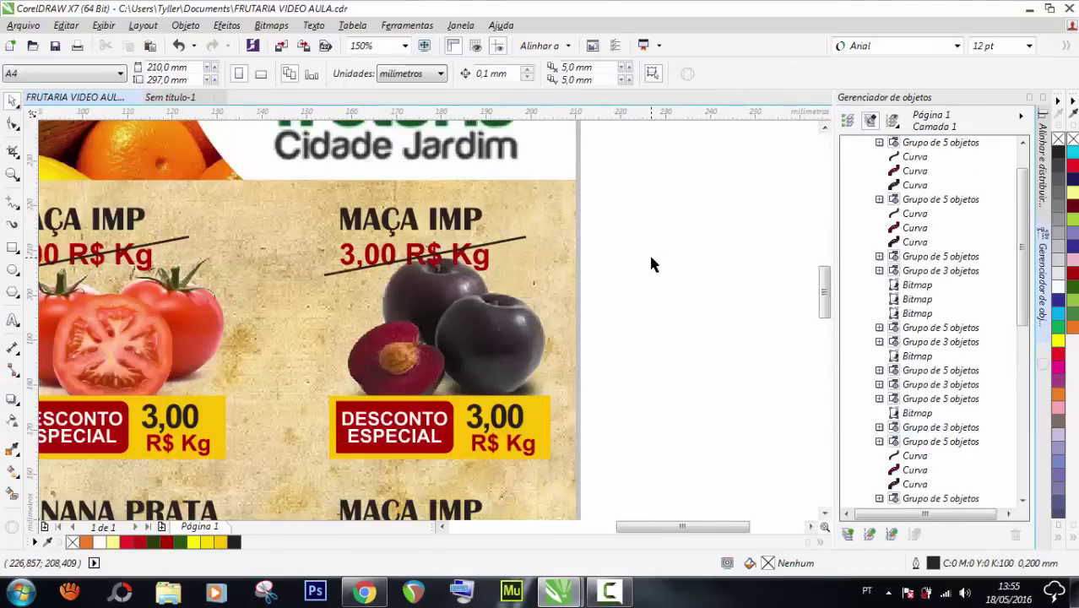
Centre all product pictures, titles and price tags horizontally on the beige background as one temporary group
{"action": "scroll", "coordinate": [651, 264], "scroll_direction": "down", "scroll_amount": 2}
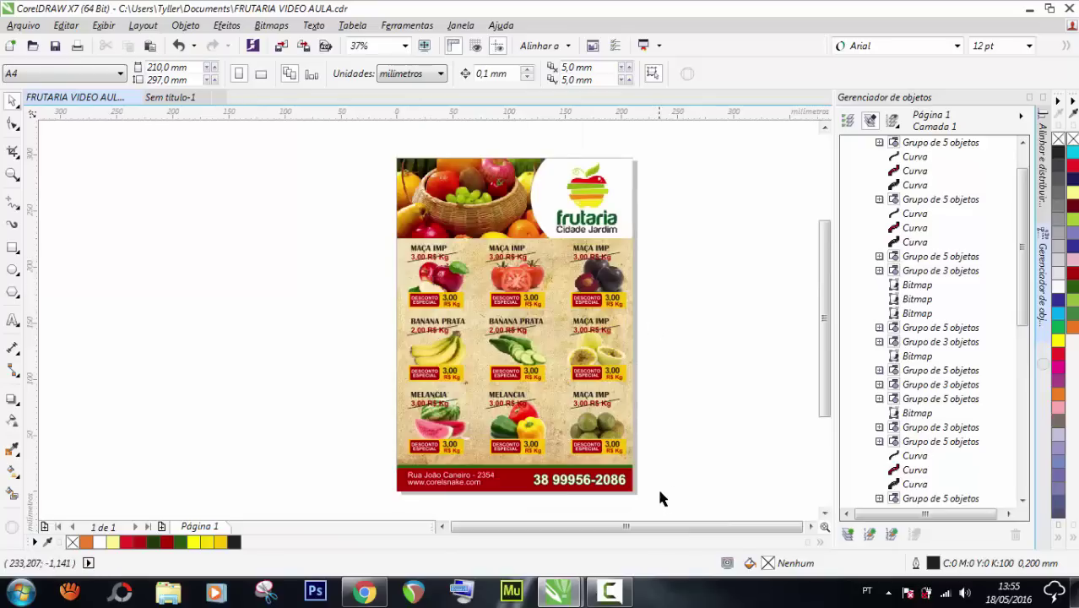
{"action": "left_click_drag", "start_coordinate": [661, 461], "coordinate": [284, 245]}
{"action": "key", "text": "ctrl+g"}
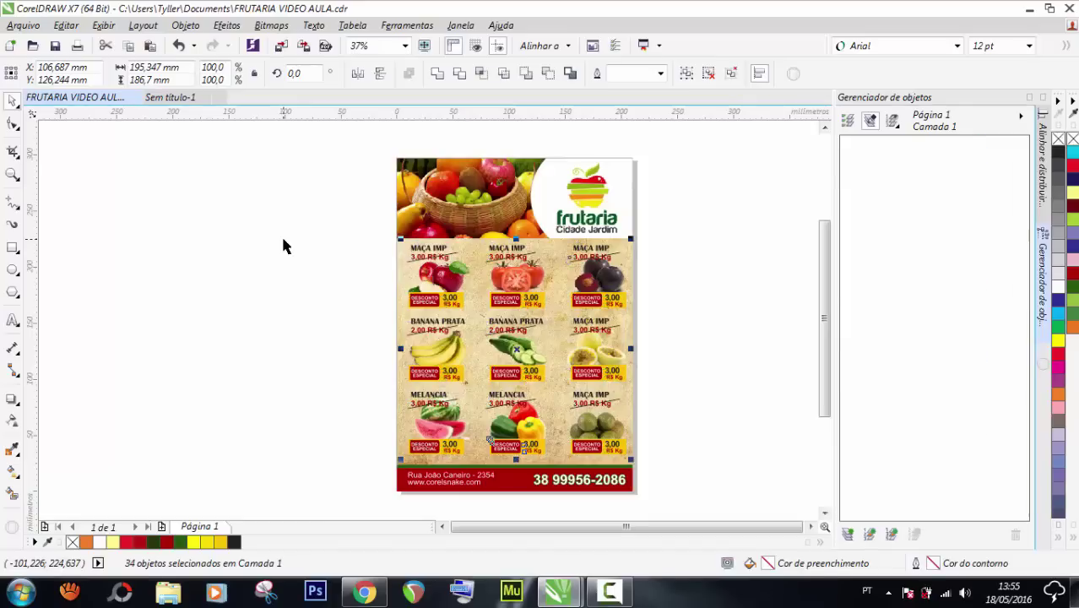
{"action": "left_click", "coordinate": [400, 319], "text": "shift"}
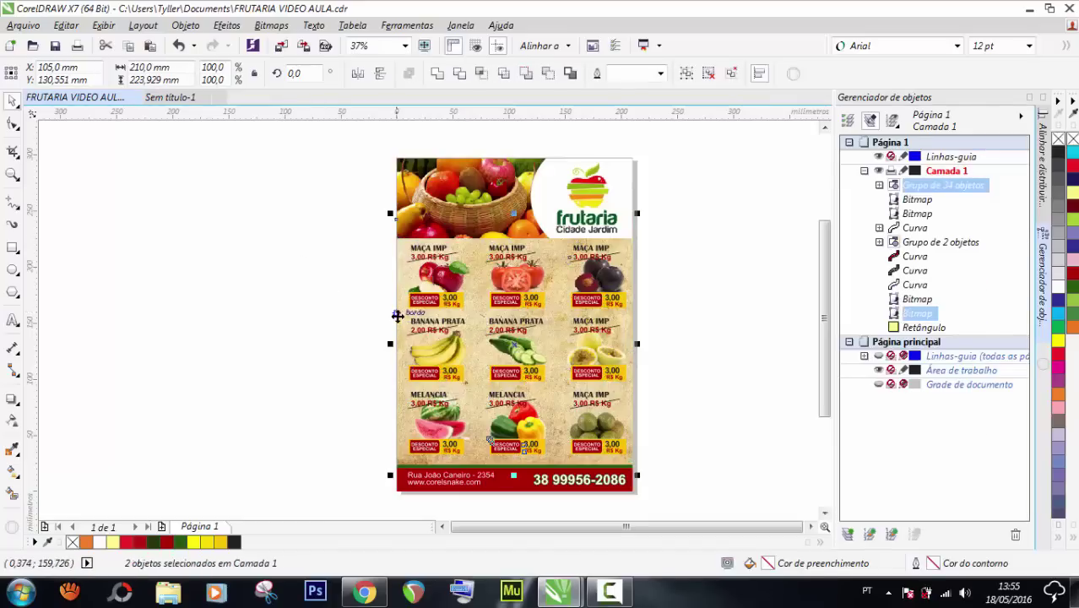
{"action": "key", "text": "c"}
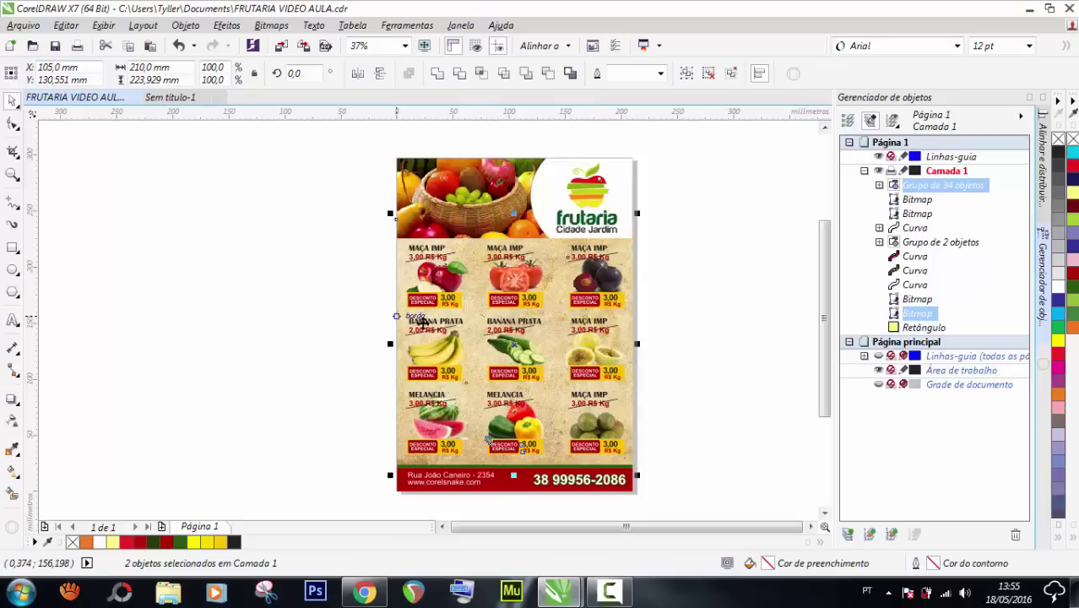
{"action": "key", "text": "ctrl+u"}
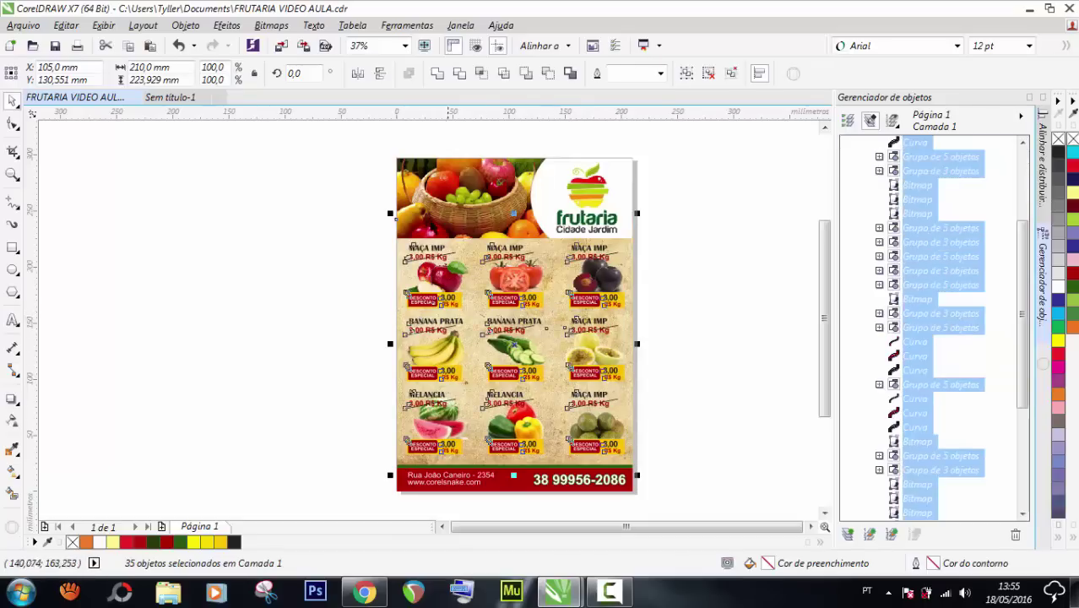
Fit the page in the window and review the centred layout in full-screen preview
{"action": "left_click", "coordinate": [95, 194]}
{"action": "double_click", "coordinate": [13, 179]}
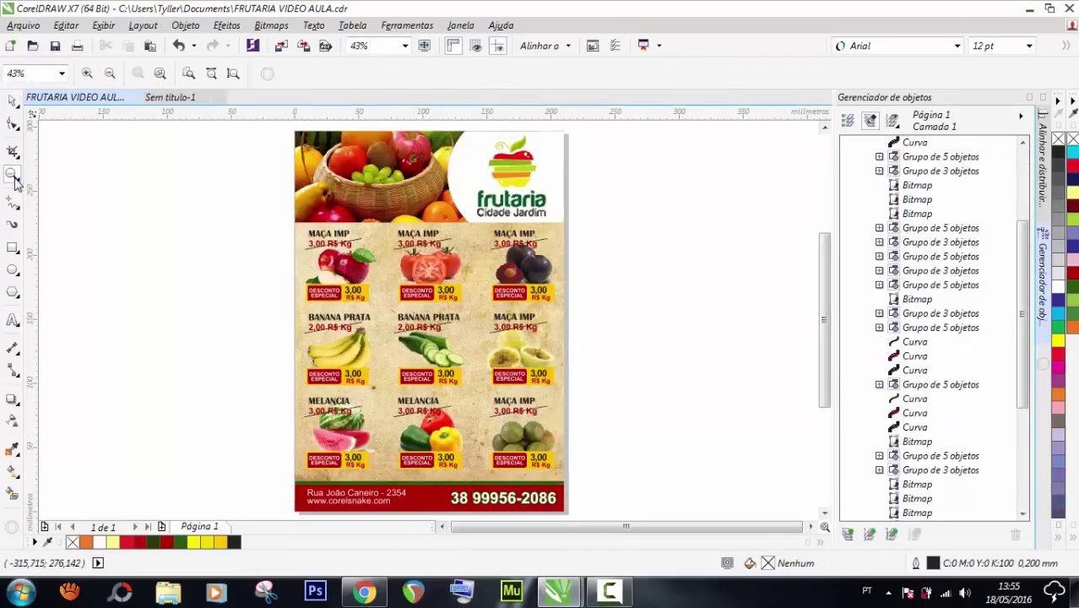
{"action": "left_click", "coordinate": [424, 47]}
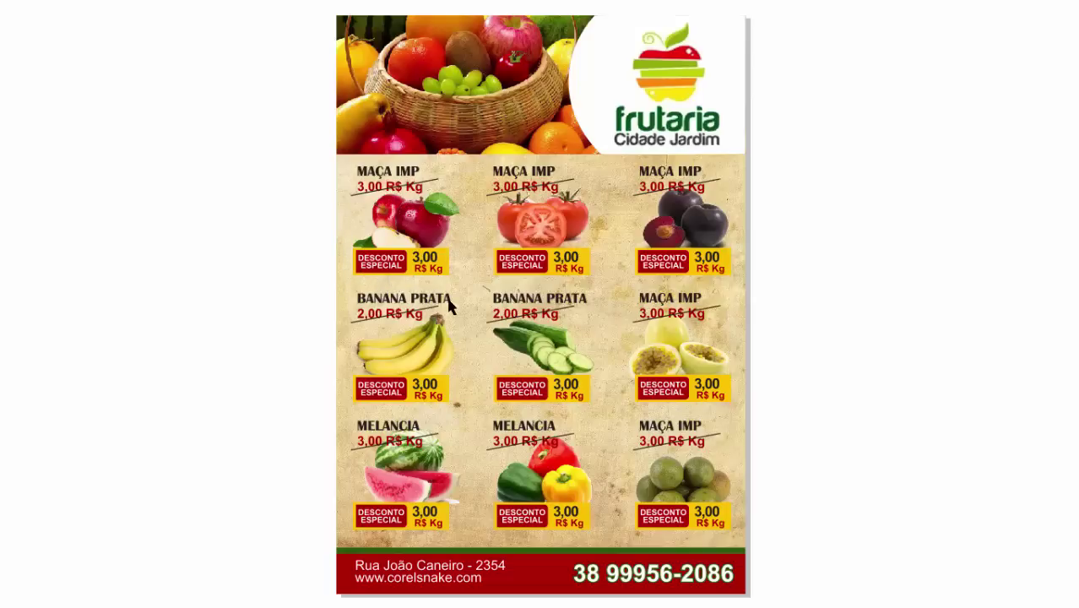
{"action": "key", "text": "Escape"}
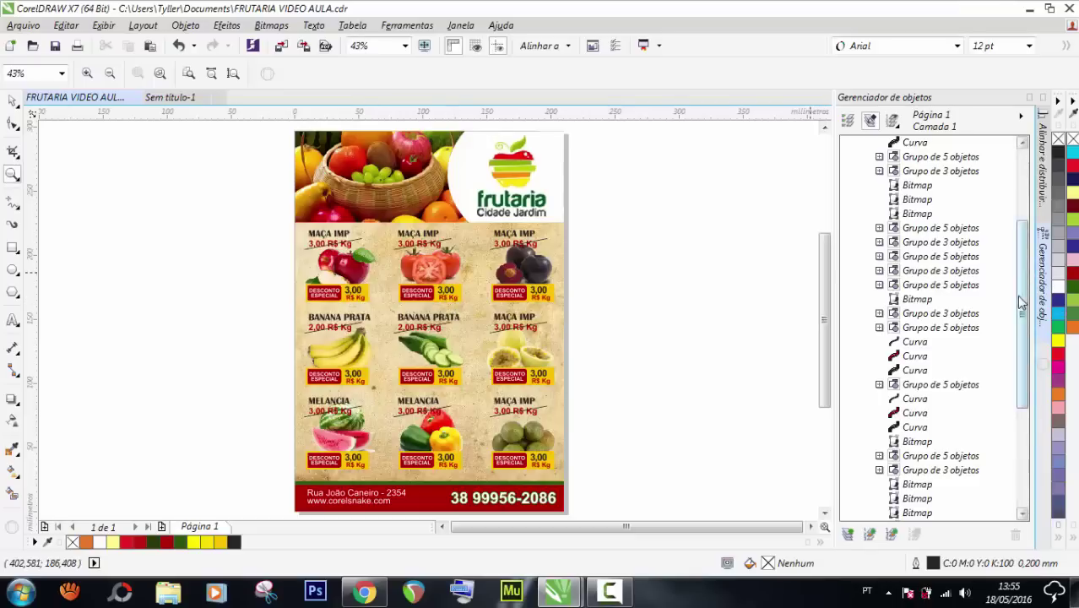
Show the guidelines for all pages and delete the blue grid covering the flyer
{"action": "left_click_drag", "start_coordinate": [1022, 302], "coordinate": [1022, 397]}
{"action": "left_click", "coordinate": [899, 478]}
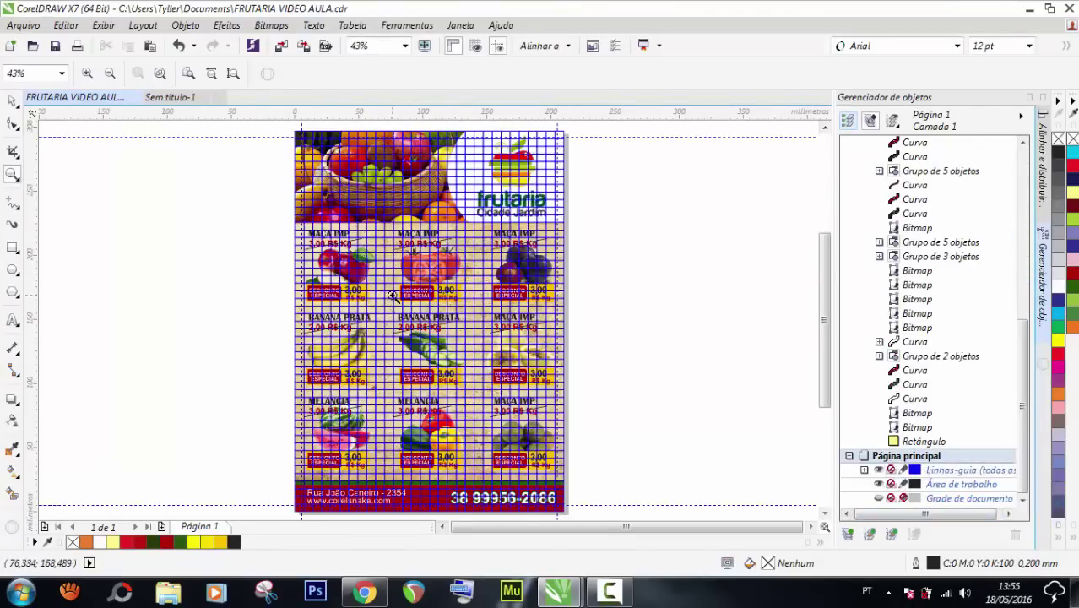
{"action": "left_click", "coordinate": [12, 101]}
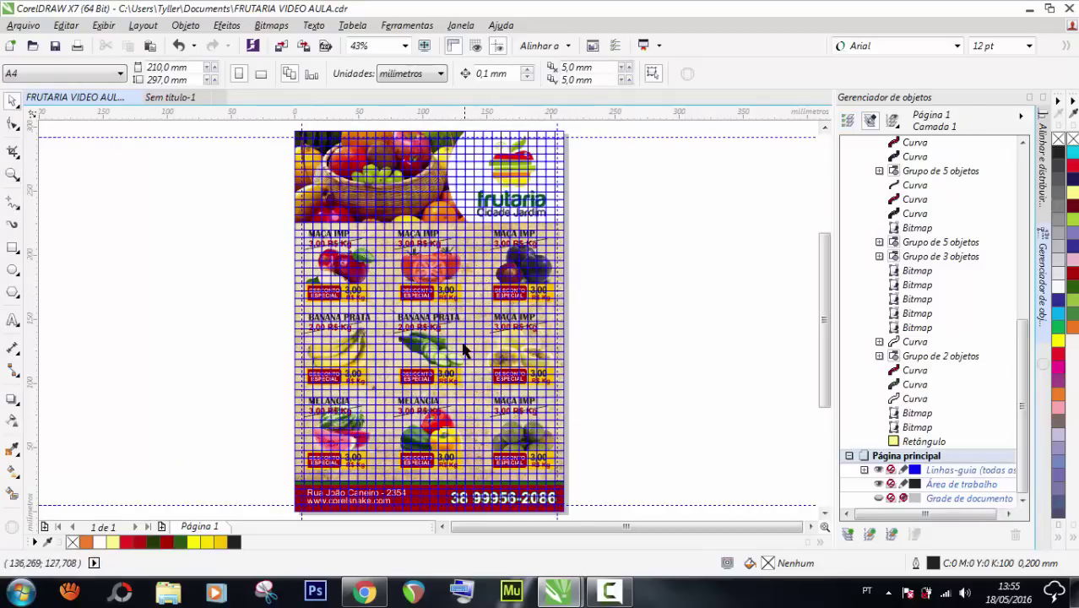
{"action": "left_click", "coordinate": [466, 349]}
{"action": "key", "text": "Delete"}
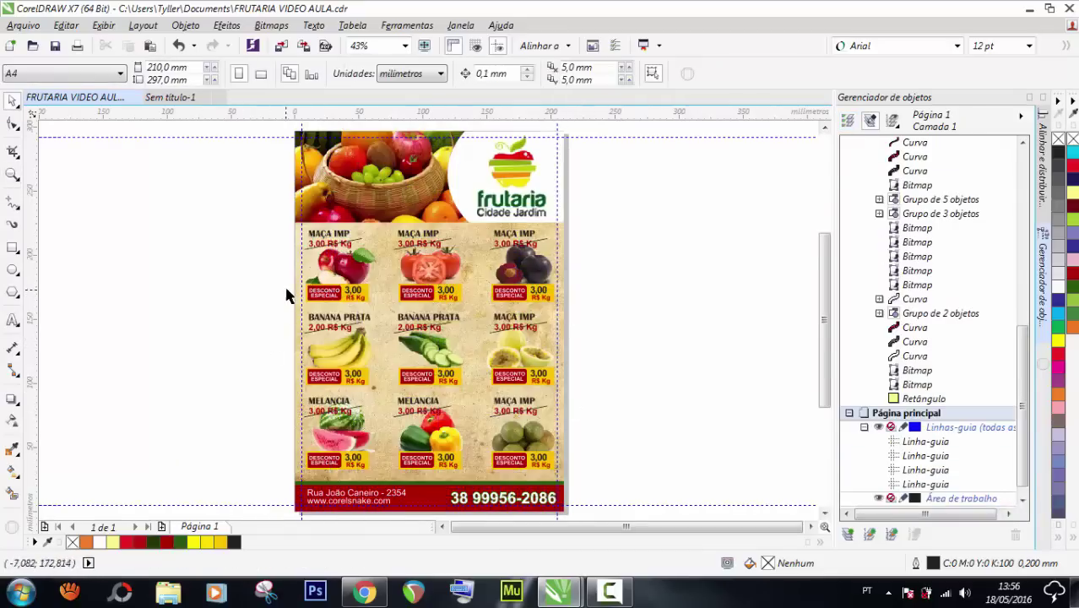
Check the outer product columns' spacing against the left and right margin guidelines
{"action": "scroll", "coordinate": [296, 289], "scroll_direction": "up", "scroll_amount": 2}
{"action": "scroll", "coordinate": [297, 288], "scroll_direction": "up", "scroll_amount": 2}
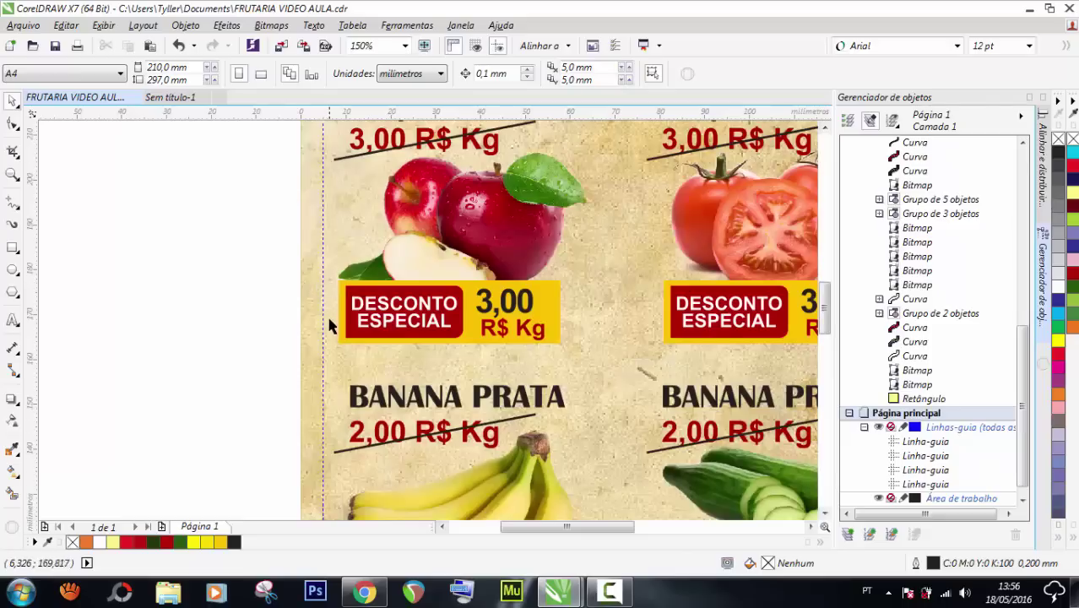
{"action": "scroll", "coordinate": [328, 316], "scroll_direction": "down", "scroll_amount": 4}
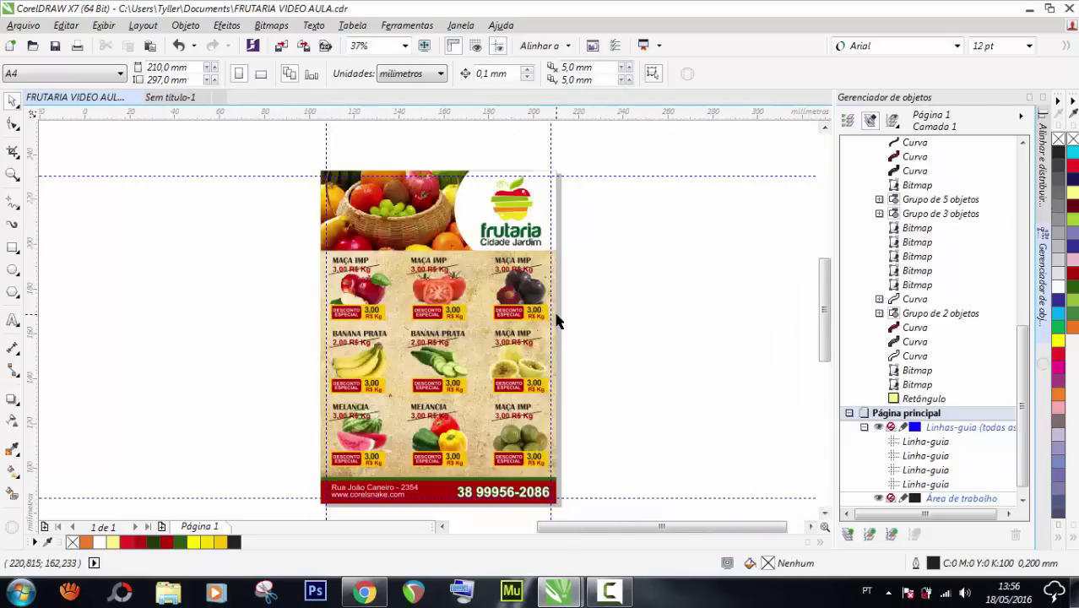
{"action": "scroll", "coordinate": [540, 317], "scroll_direction": "up", "scroll_amount": 4}
{"action": "scroll", "coordinate": [540, 317], "scroll_direction": "up", "scroll_amount": 1}
{"action": "scroll", "coordinate": [526, 304], "scroll_direction": "down", "scroll_amount": 5}
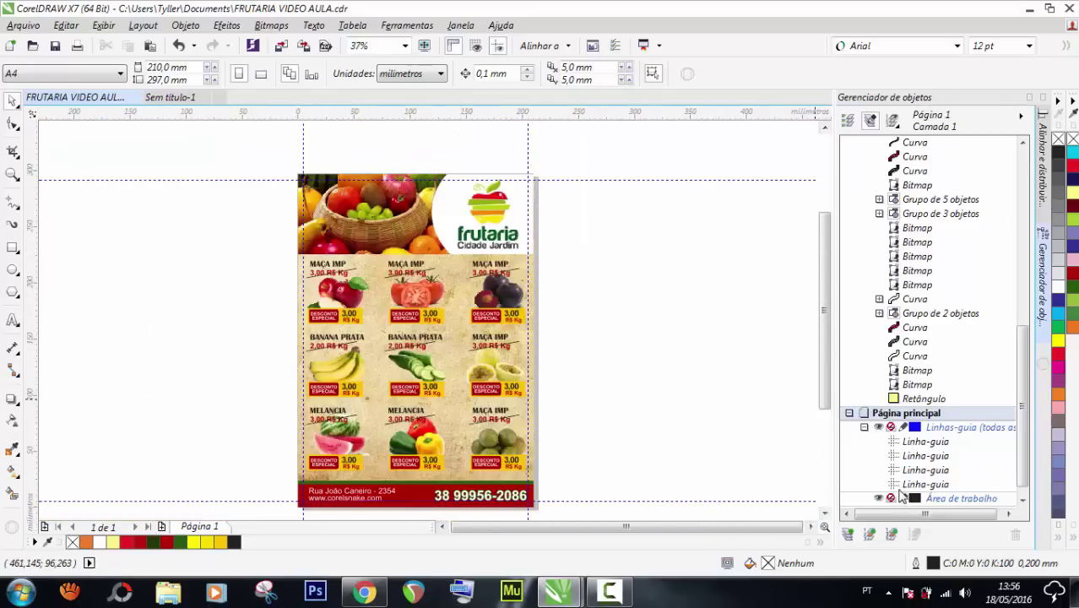
Restore the deleted blue grid and hide the guidelines layer for all pages
{"action": "left_click", "coordinate": [902, 497]}
{"action": "left_click", "coordinate": [889, 428]}
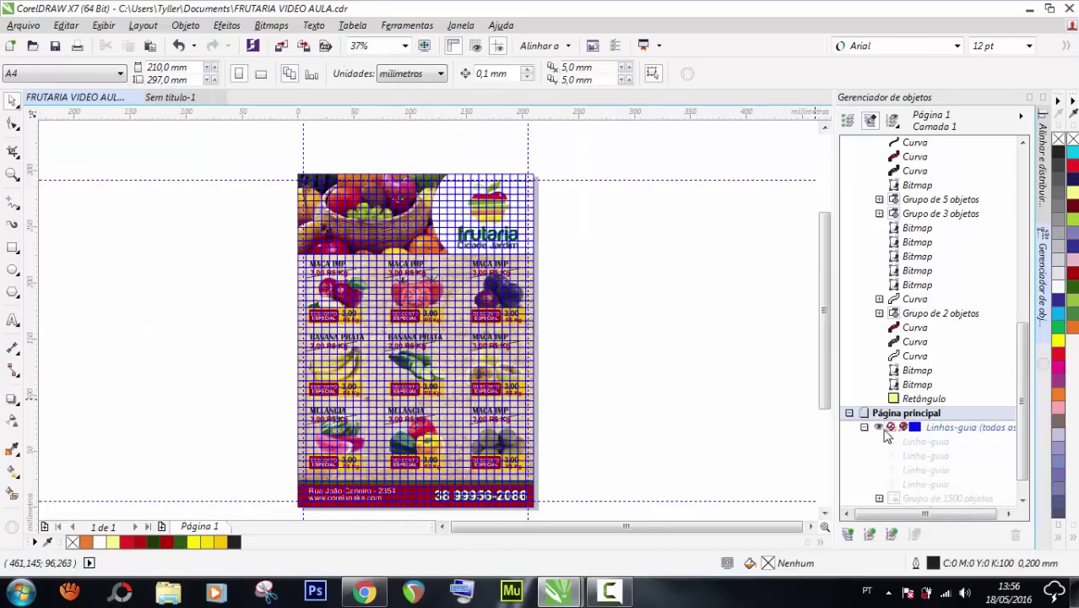
{"action": "left_click", "coordinate": [880, 428]}
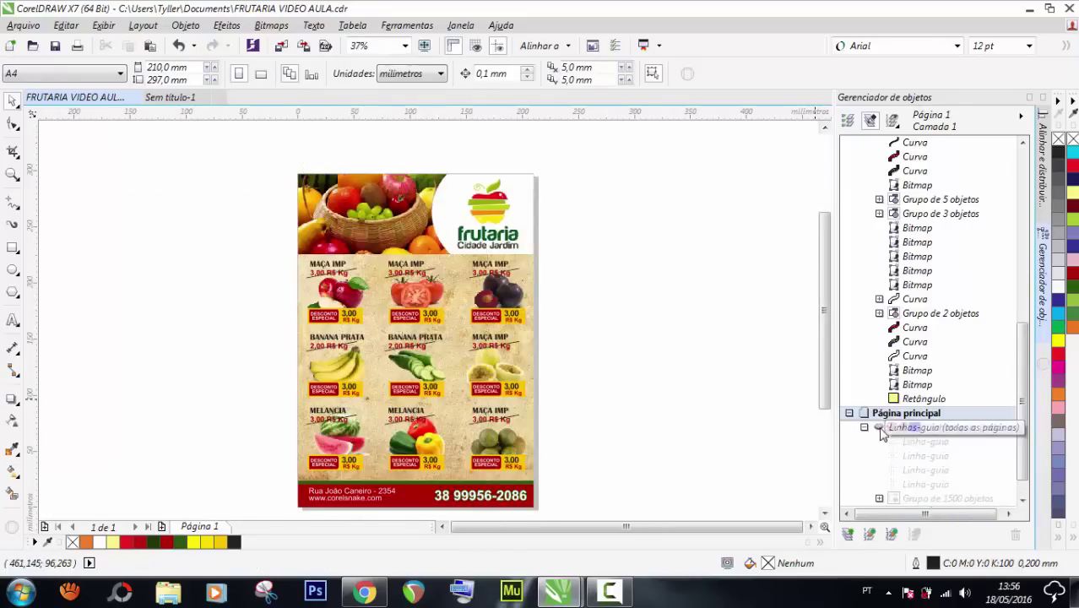
Close the object manager and fit the whole page in the window
{"action": "double_click", "coordinate": [14, 176]}
{"action": "left_click", "coordinate": [13, 101]}
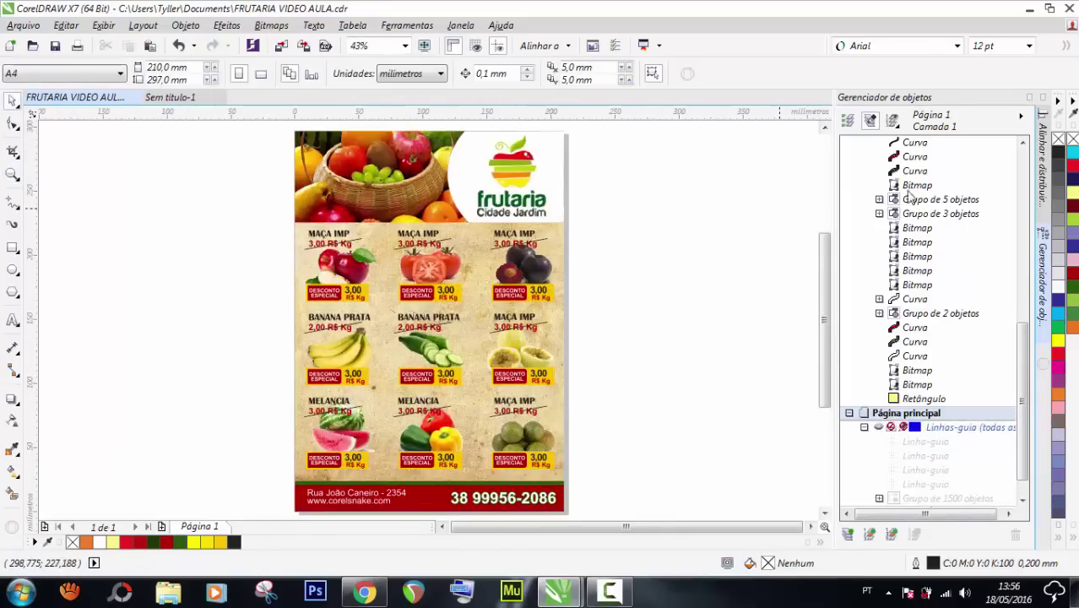
{"action": "left_click", "coordinate": [1030, 98]}
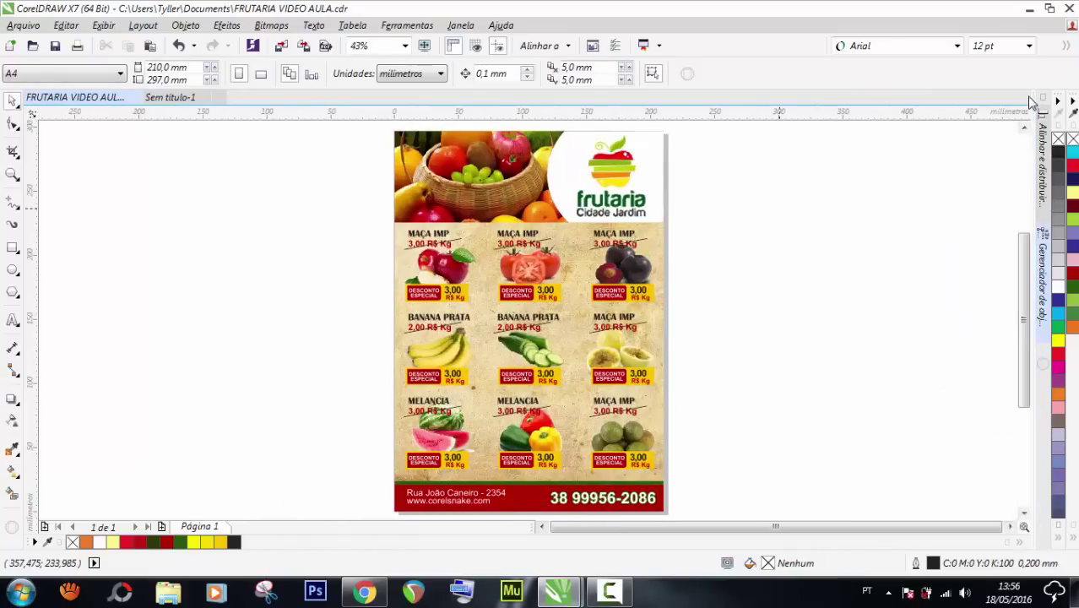
{"action": "left_click", "coordinate": [12, 173]}
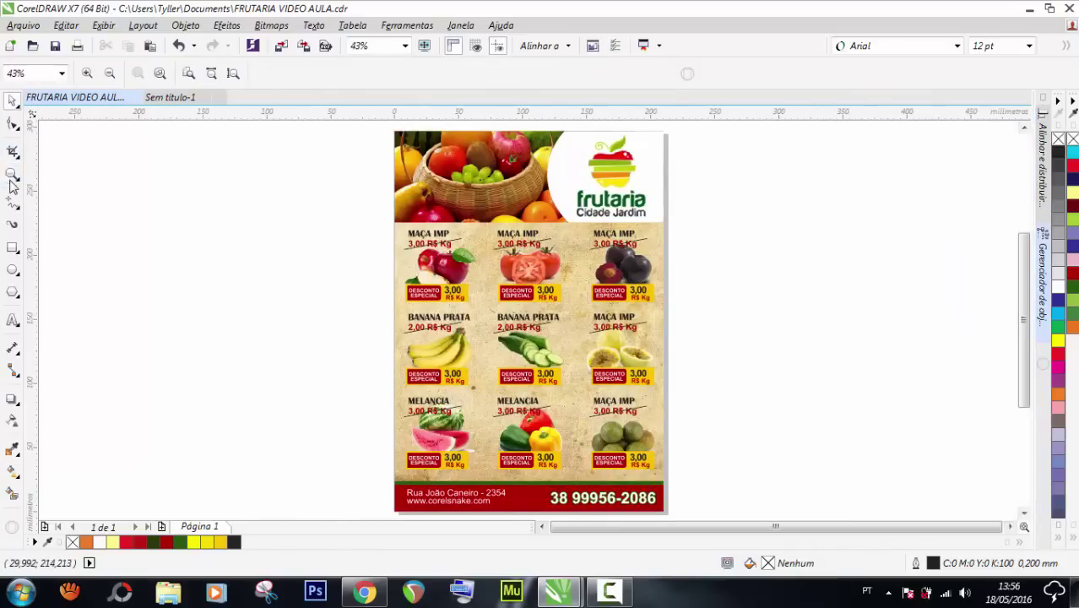
{"action": "left_click", "coordinate": [14, 102]}
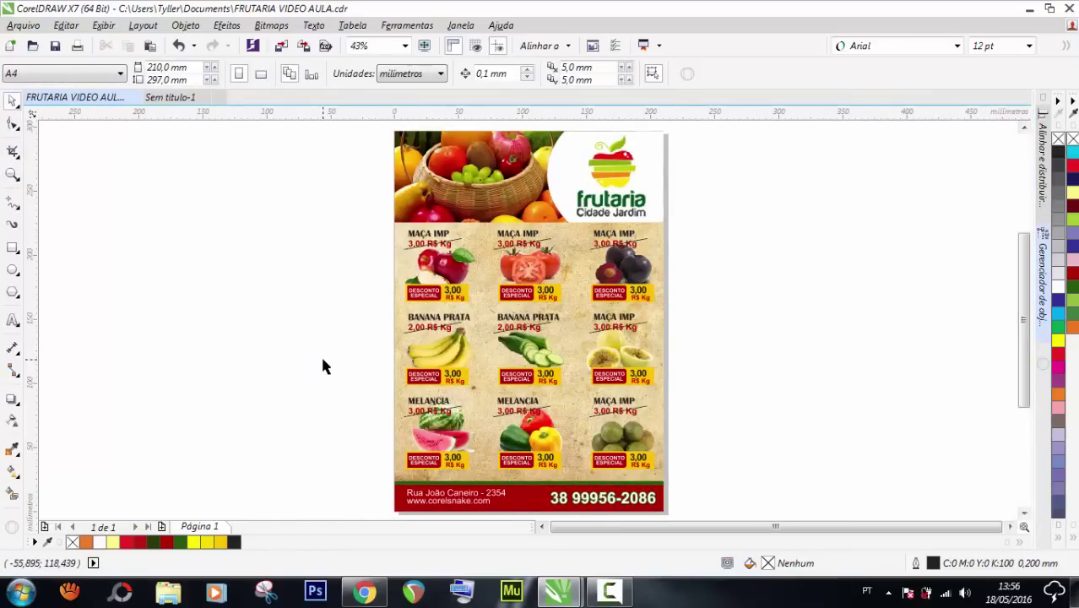
Draw a full-width rectangle about 210 × 71 mm over the header and move it down over the first product row
{"action": "left_click", "coordinate": [14, 248]}
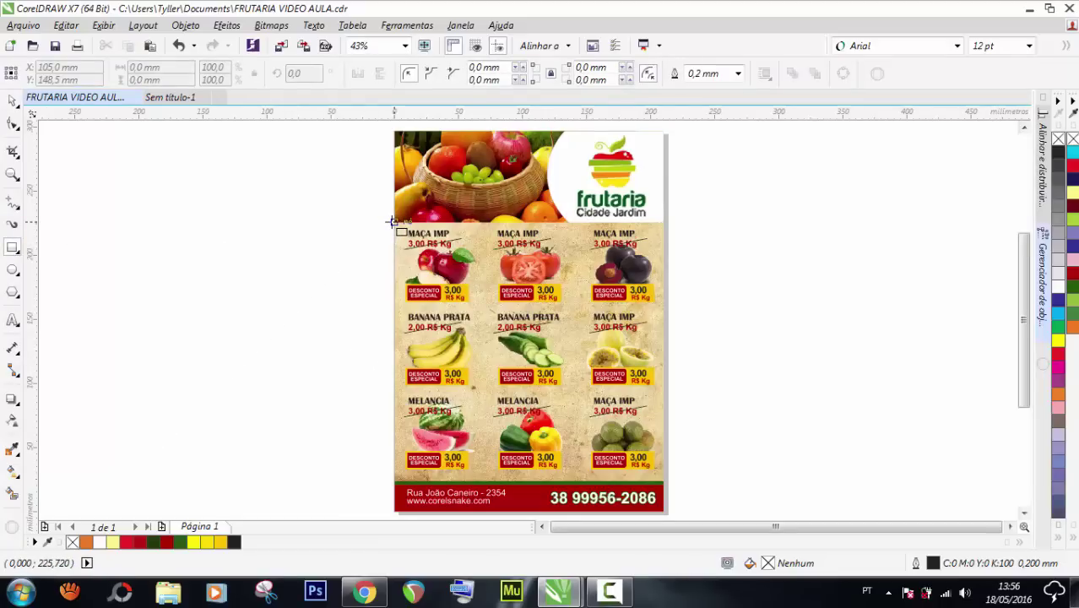
{"action": "left_click_drag", "start_coordinate": [395, 222], "coordinate": [663, 130]}
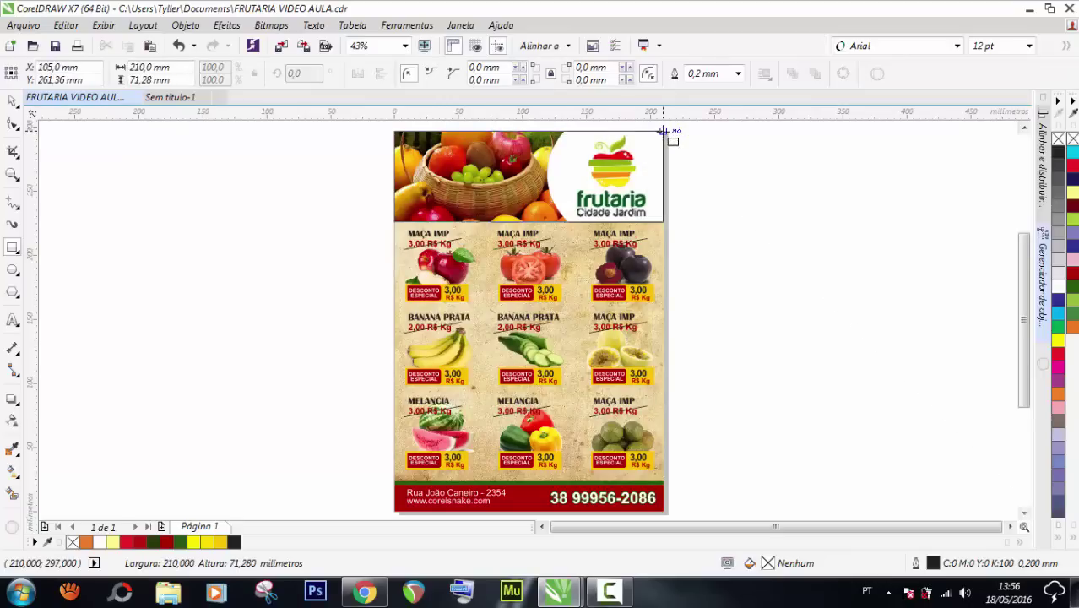
{"action": "left_click", "coordinate": [14, 103]}
{"action": "left_click_drag", "start_coordinate": [475, 181], "coordinate": [475, 267]}
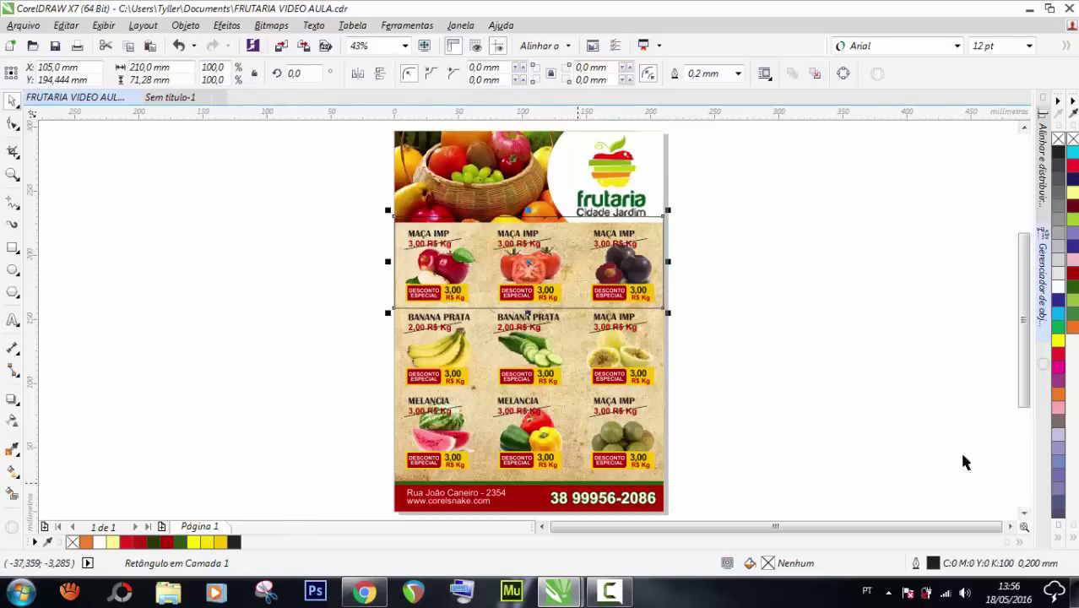
Fill the rectangle with light green #9ABF3C and remove its outline
{"action": "left_click", "coordinate": [1073, 301]}
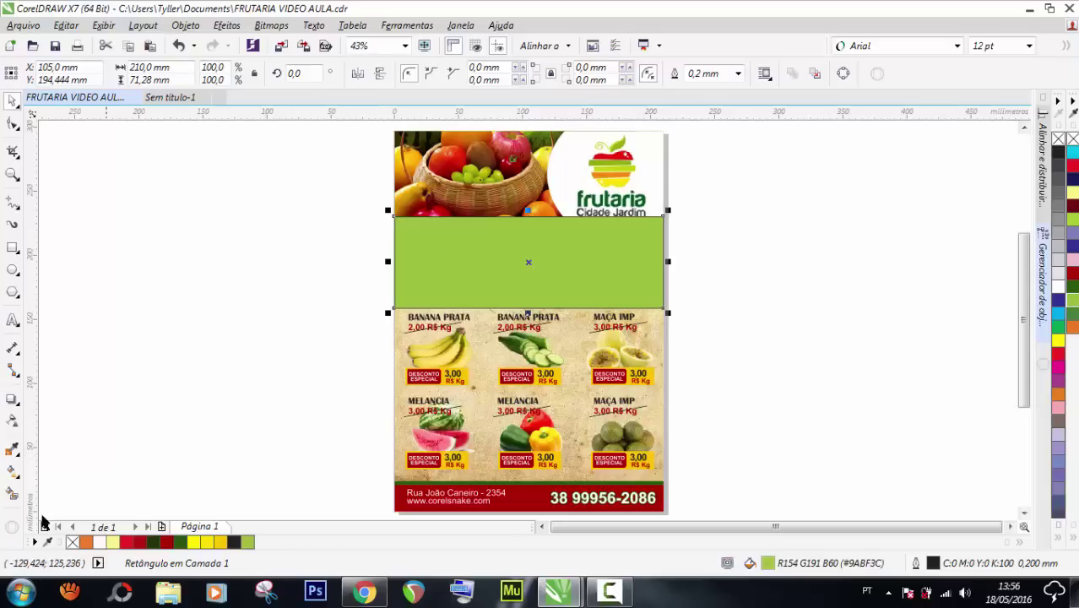
{"action": "right_click", "coordinate": [72, 543]}
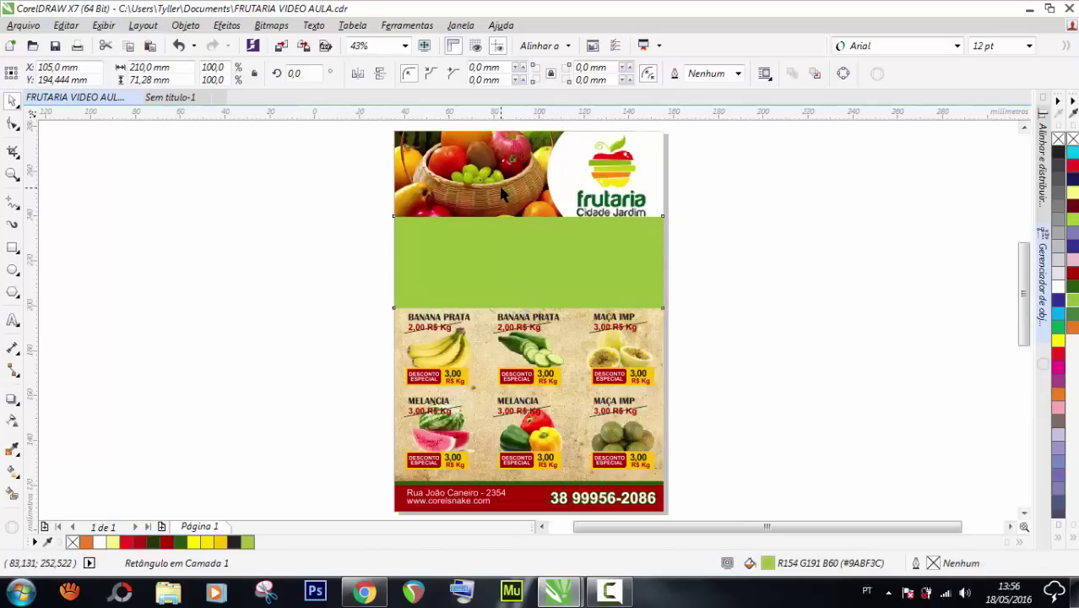
Try filling the rectangle with green #9AB101 sampled from the header photo's grapes, and undo that fill
{"action": "scroll", "coordinate": [122, 488], "scroll_direction": "up", "scroll_amount": 3}
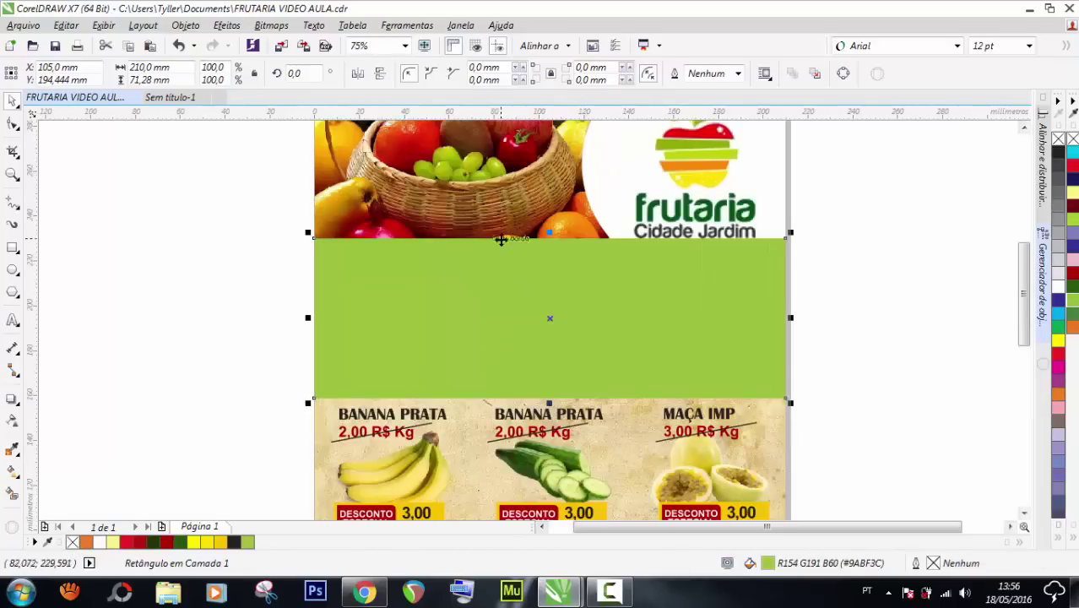
{"action": "left_click", "coordinate": [12, 450]}
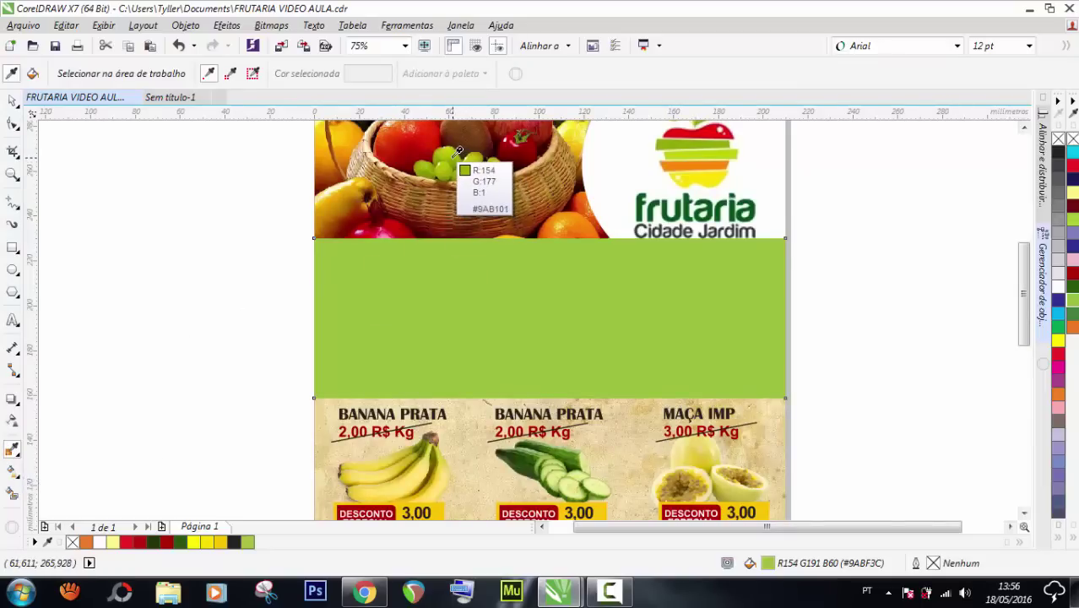
{"action": "left_click", "coordinate": [460, 154]}
{"action": "left_click", "coordinate": [488, 302]}
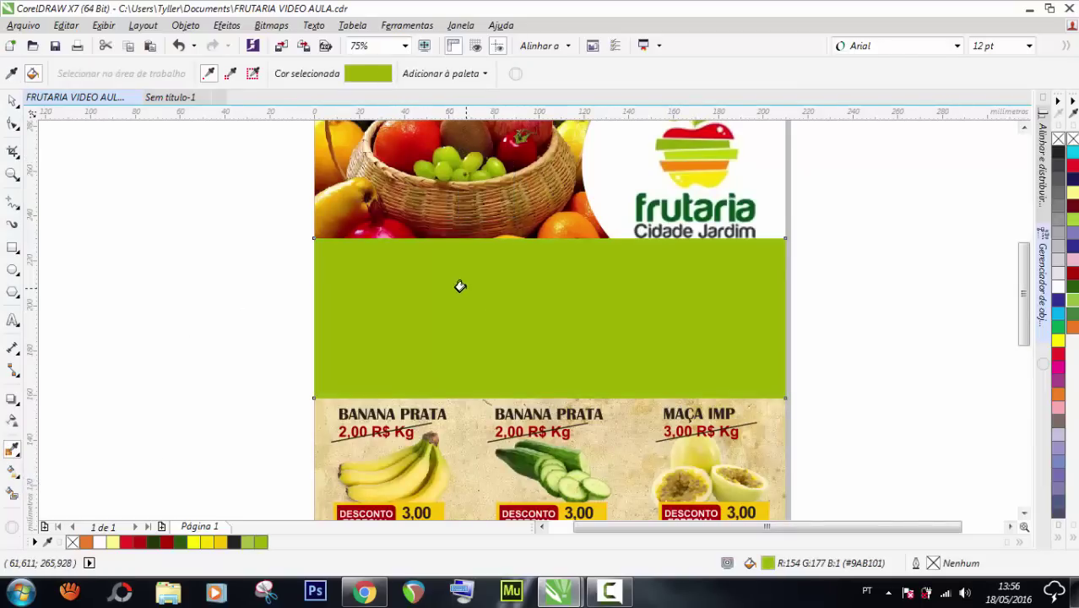
{"action": "key", "text": "ctrl+z"}
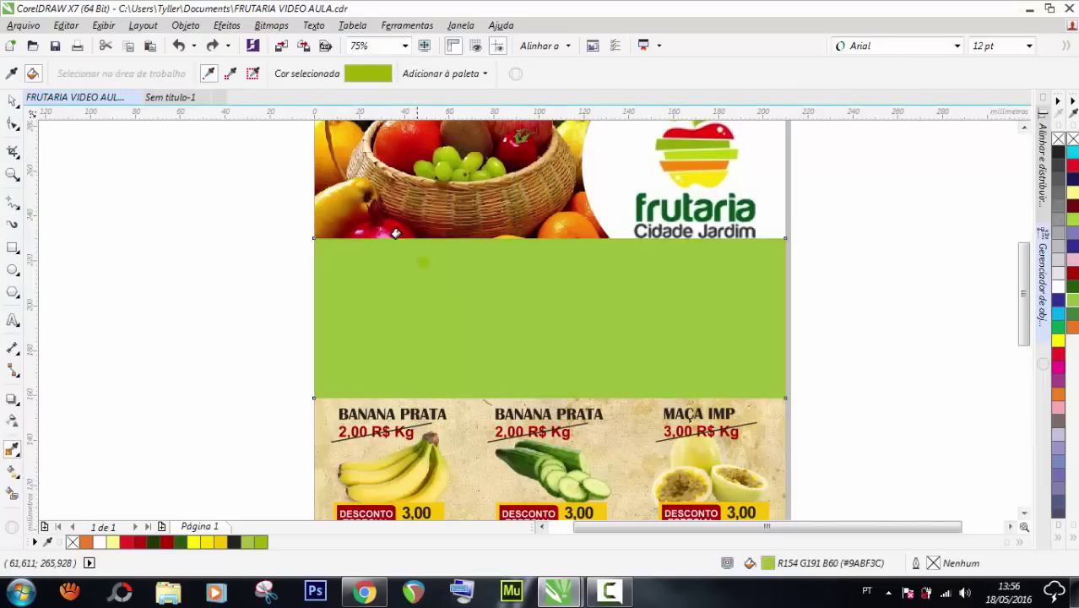
Sample green #A0B500 from the grapes in the header photo and fill the rectangle with it
{"action": "left_click", "coordinate": [13, 450]}
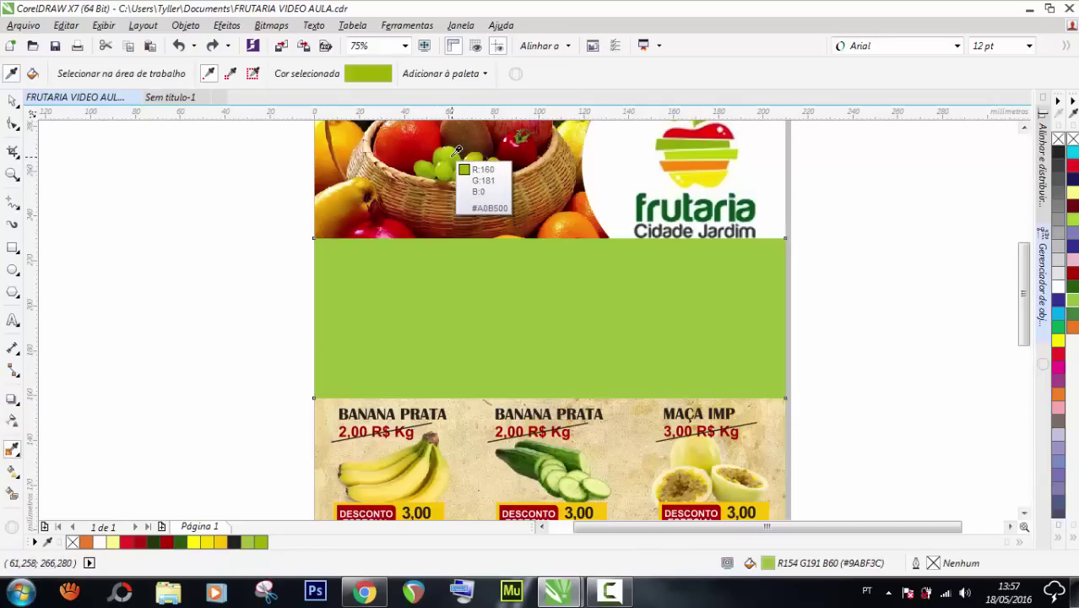
{"action": "left_click", "coordinate": [457, 150]}
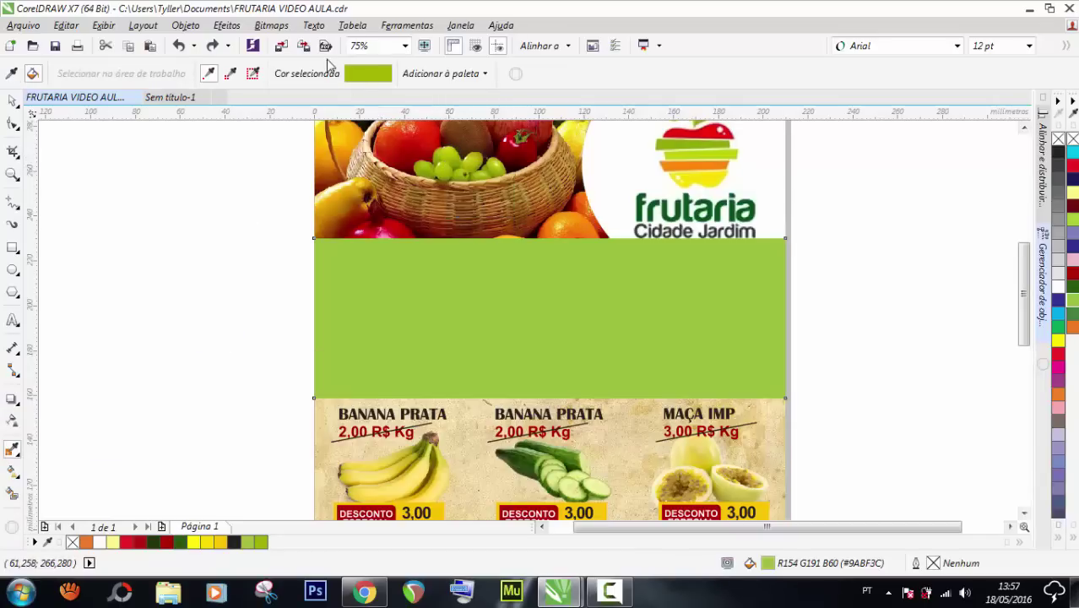
{"action": "left_click", "coordinate": [416, 313]}
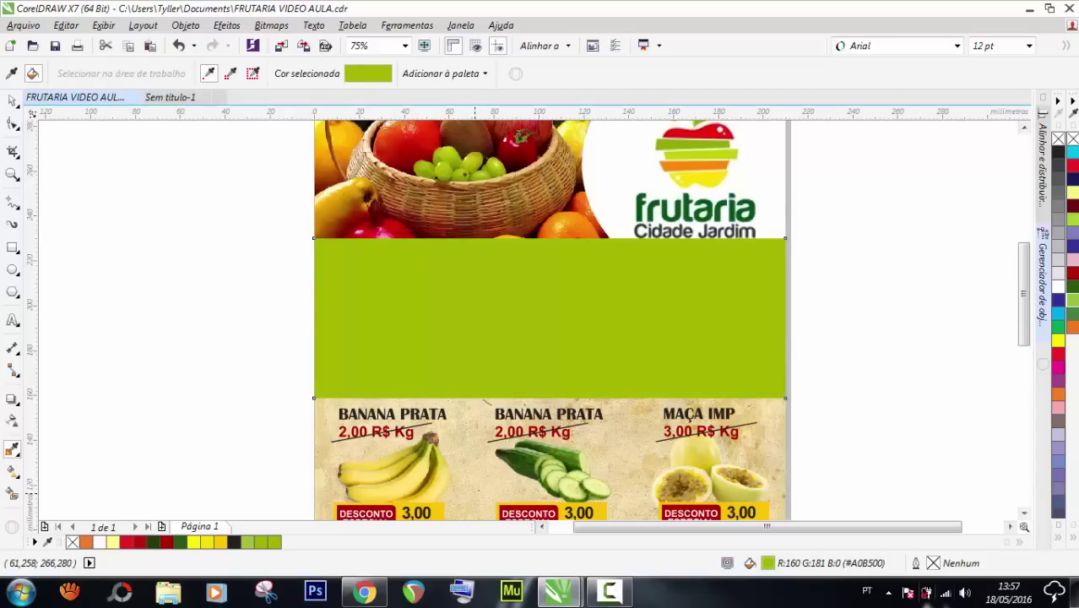
Try a more muted green, RGB 158, 171, 56 (#9EAB38), as the uniform fill colour
{"action": "double_click", "coordinate": [769, 565]}
{"action": "left_click_drag", "start_coordinate": [579, 133], "coordinate": [1015, 150]}
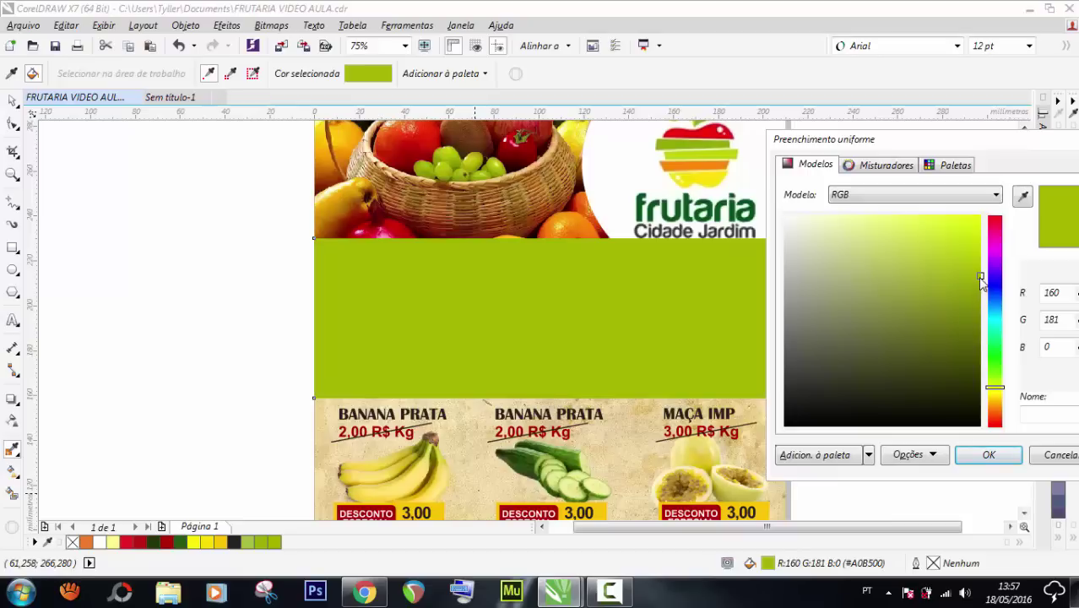
{"action": "left_click_drag", "start_coordinate": [982, 283], "coordinate": [978, 295]}
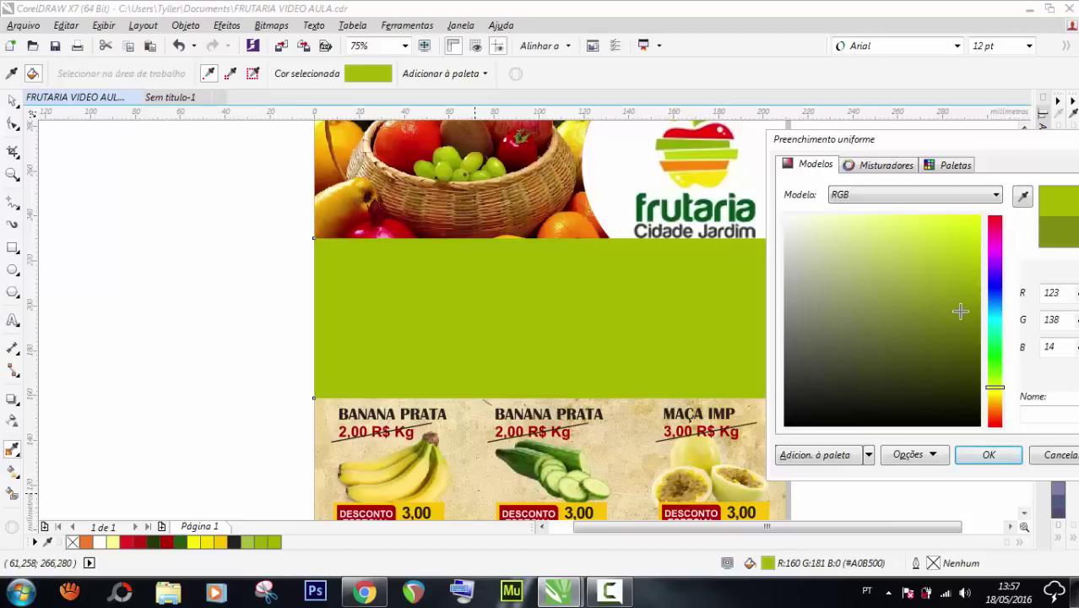
{"action": "mouse_move", "coordinate": [960, 312]}
{"action": "left_mouse_down"}
{"action": "mouse_move", "coordinate": [896, 271]}
{"action": "mouse_move", "coordinate": [855, 358]}
{"action": "left_mouse_up"}
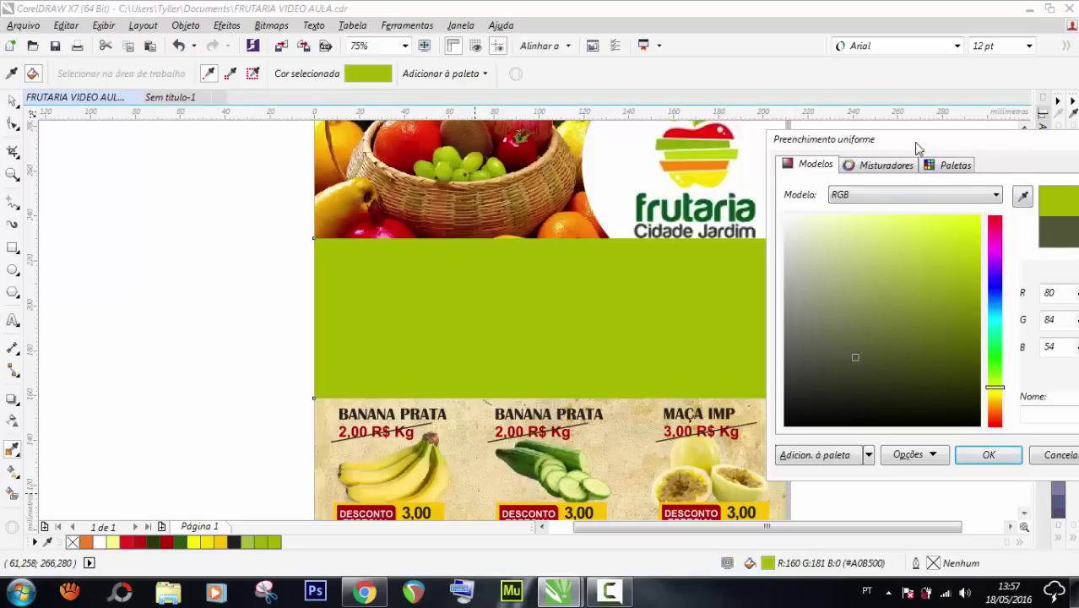
{"action": "left_click_drag", "start_coordinate": [959, 149], "coordinate": [823, 199]}
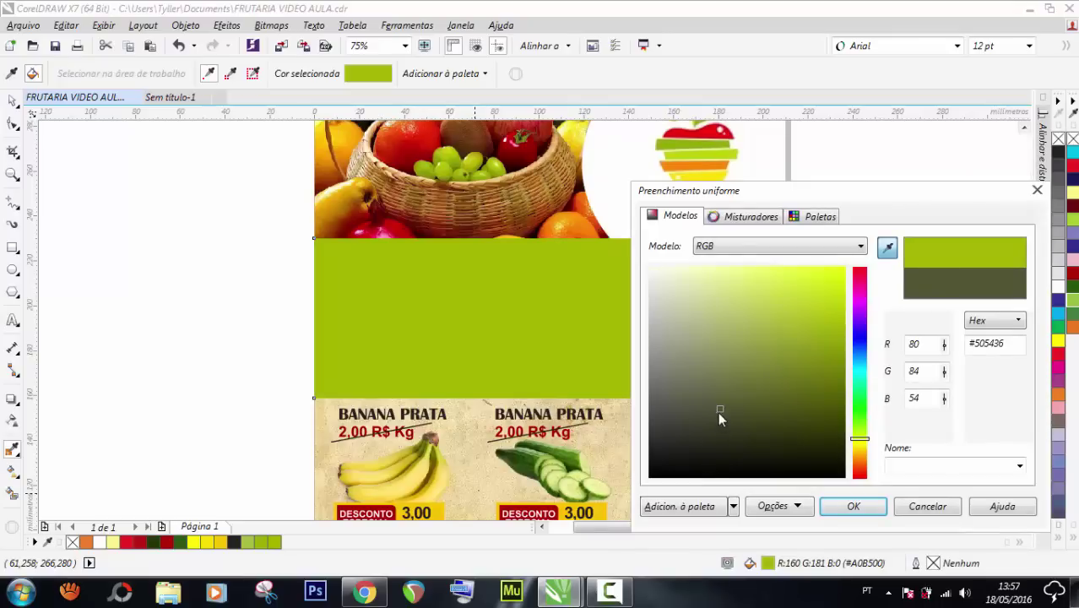
{"action": "mouse_move", "coordinate": [731, 408]}
{"action": "left_mouse_down"}
{"action": "mouse_move", "coordinate": [758, 419]}
{"action": "mouse_move", "coordinate": [790, 385]}
{"action": "mouse_move", "coordinate": [799, 370]}
{"action": "mouse_move", "coordinate": [781, 336]}
{"action": "left_mouse_up"}
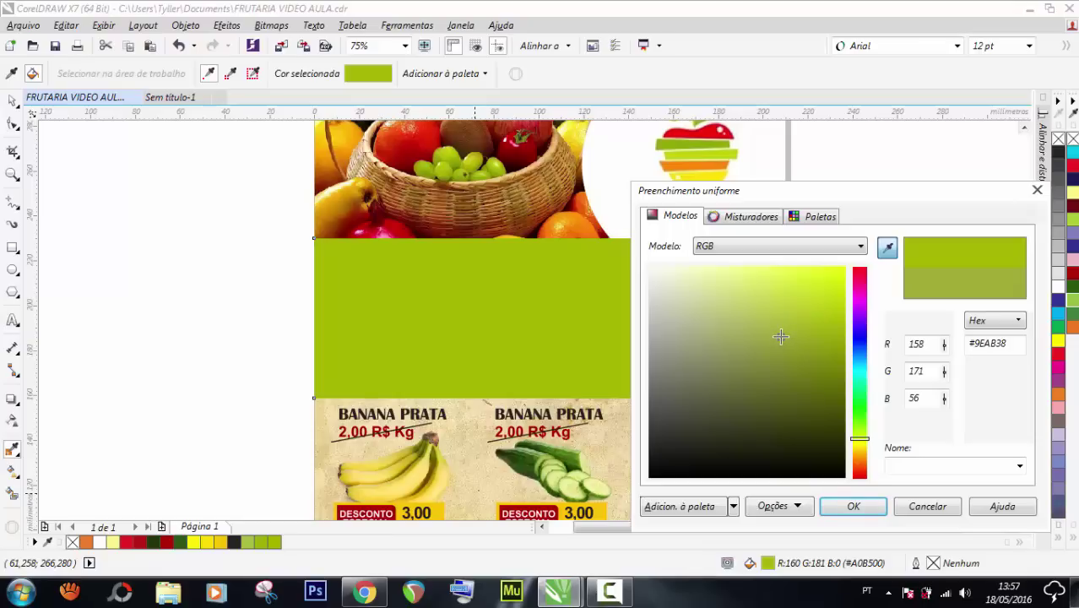
{"action": "left_click", "coordinate": [849, 507]}
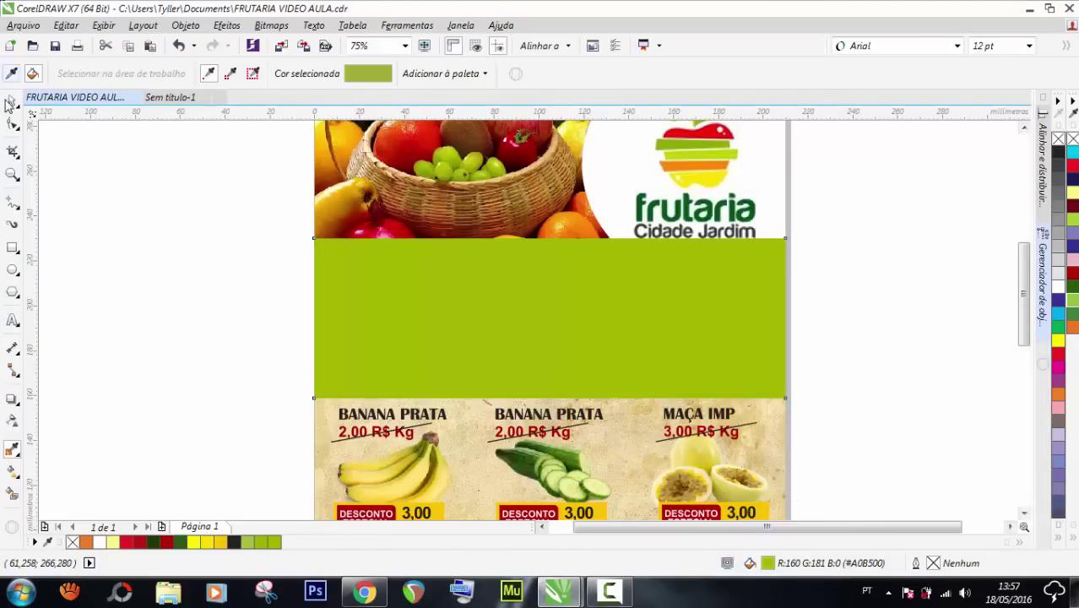
Select the green rectangle and edit its uniform fill to a less saturated olive green
{"action": "left_click", "coordinate": [12, 101]}
{"action": "left_click", "coordinate": [173, 218]}
{"action": "left_click", "coordinate": [457, 317]}
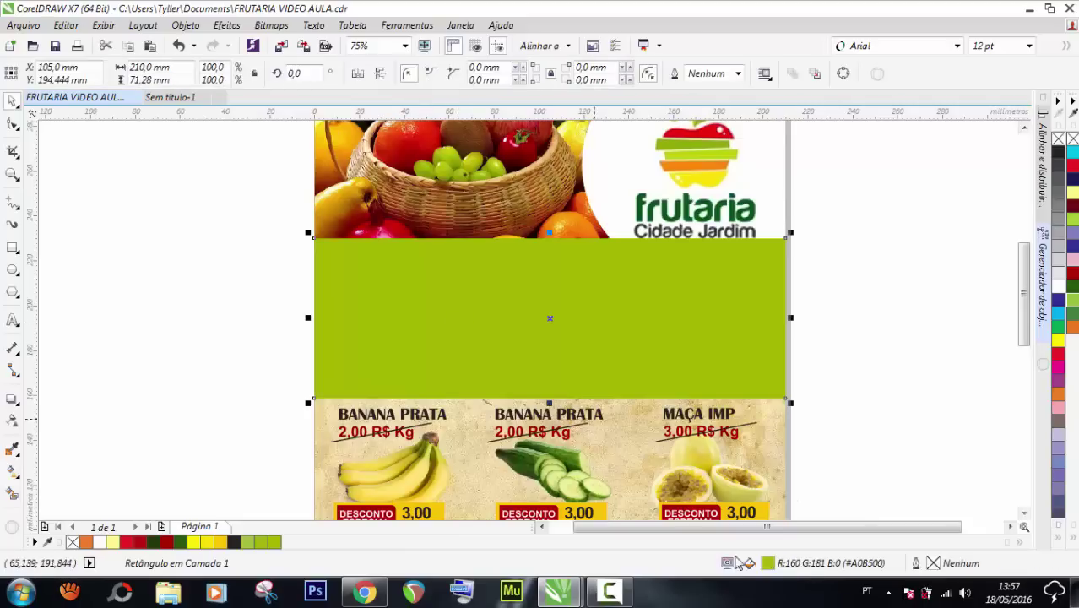
{"action": "double_click", "coordinate": [772, 569]}
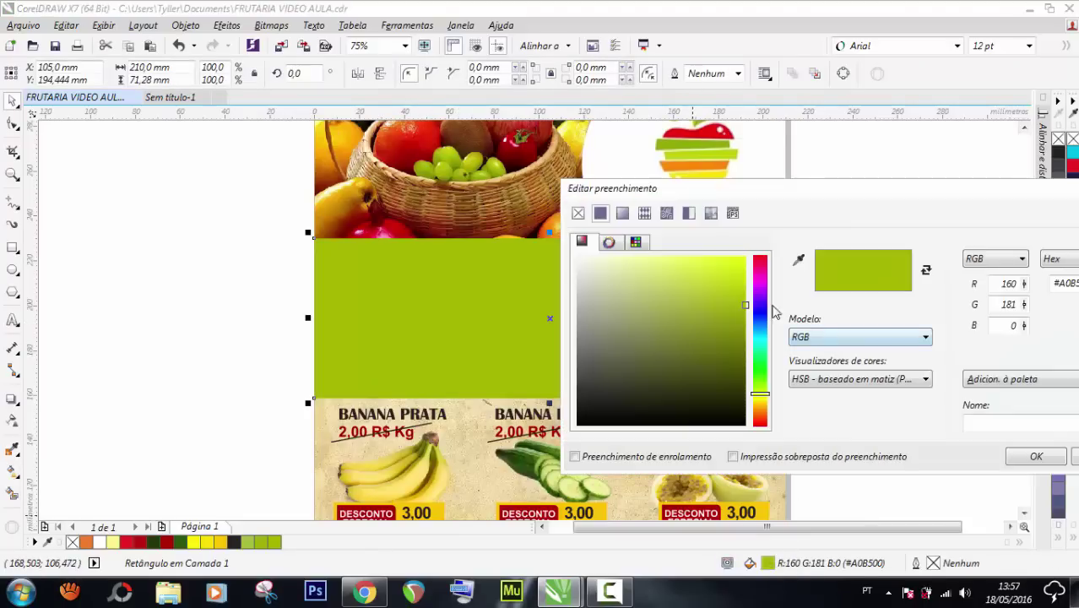
{"action": "left_click", "coordinate": [692, 336]}
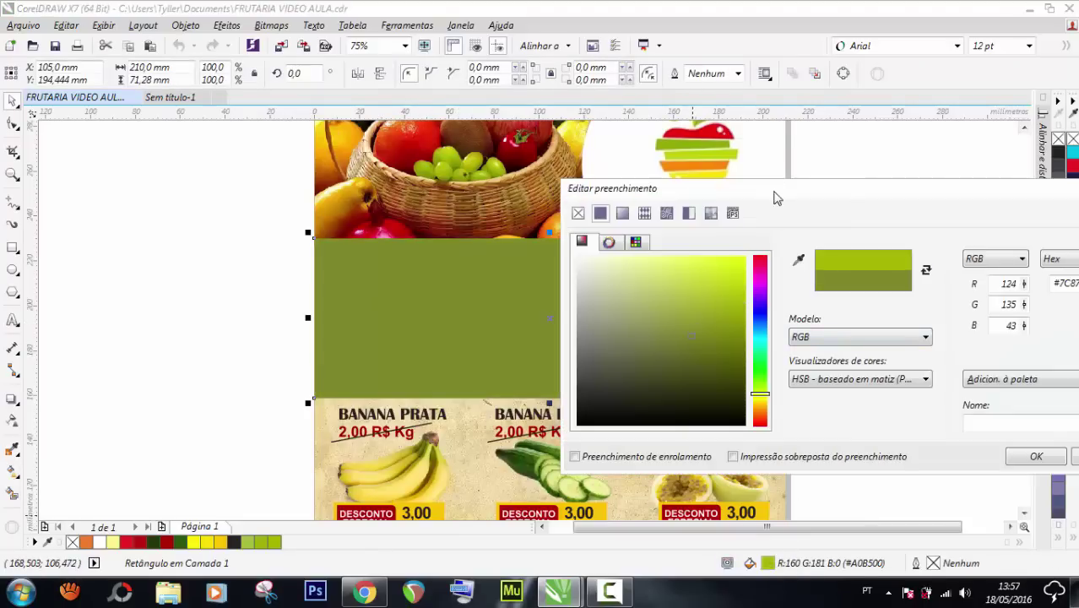
{"action": "left_click_drag", "start_coordinate": [775, 192], "coordinate": [910, 196]}
{"action": "left_click", "coordinate": [827, 314]}
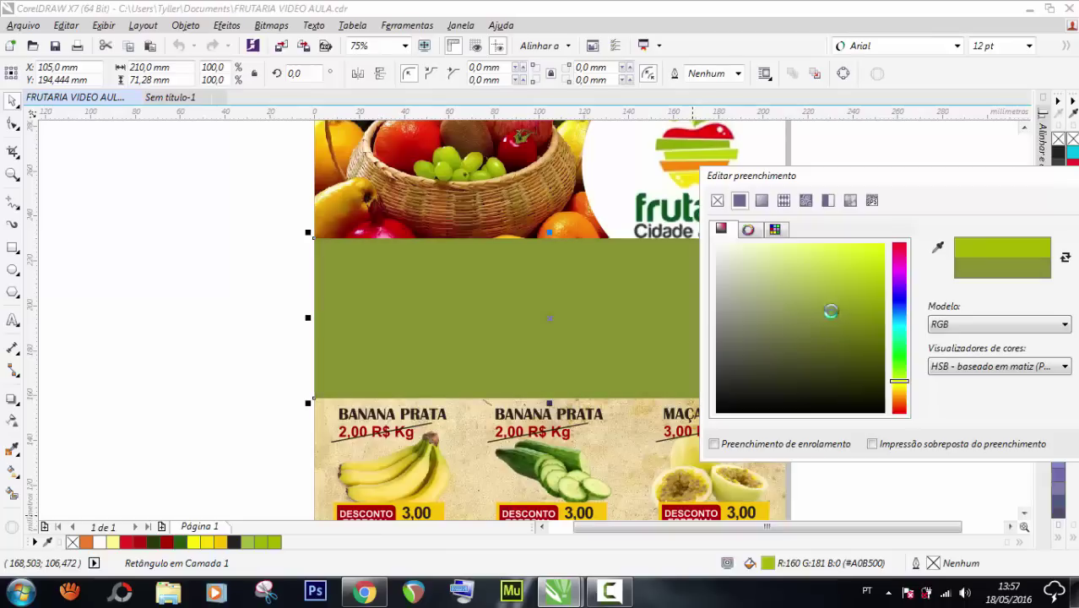
{"action": "left_click", "coordinate": [828, 294]}
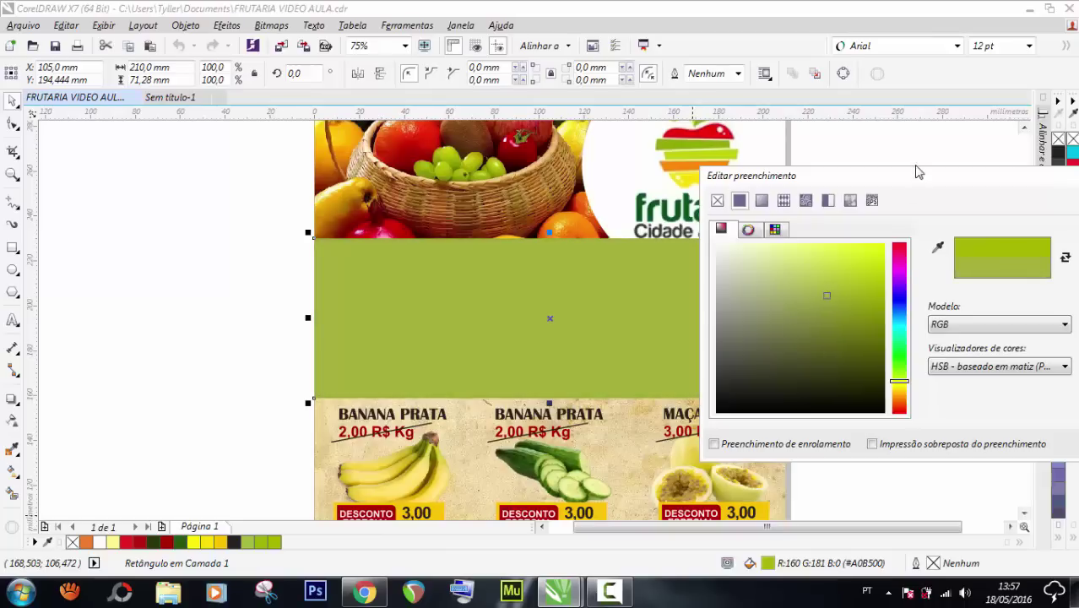
{"action": "left_click_drag", "start_coordinate": [913, 167], "coordinate": [668, 189]}
{"action": "left_click", "coordinate": [912, 446]}
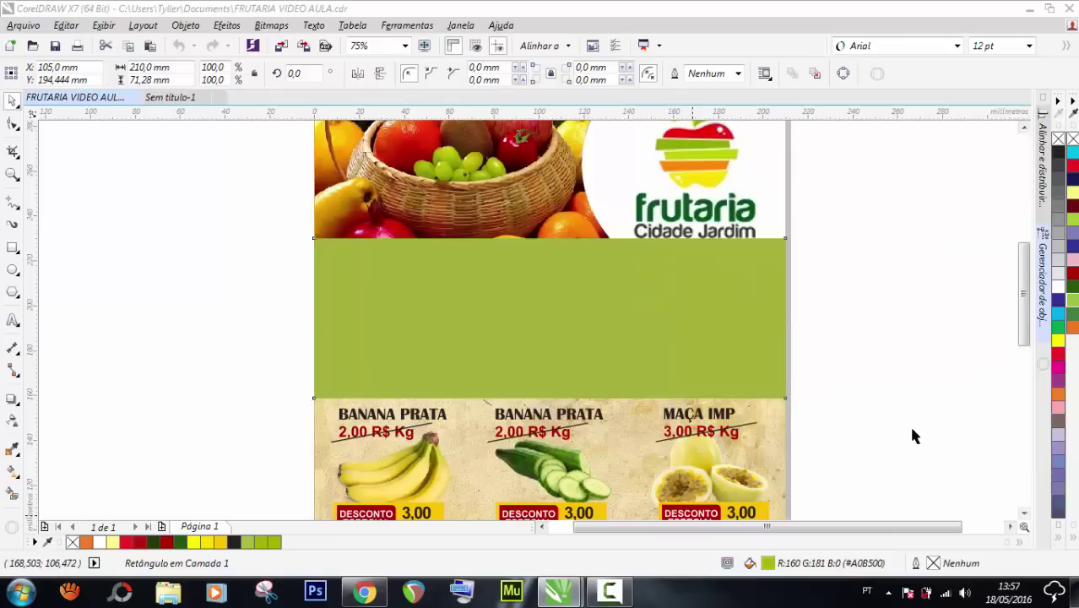
{"action": "left_click", "coordinate": [912, 327]}
Undo the rectangle's olive fill and fill it with light green #9ABF3C from the document palette
{"action": "scroll", "coordinate": [622, 394], "scroll_direction": "down", "scroll_amount": 2}
{"action": "scroll", "coordinate": [596, 371], "scroll_direction": "up", "scroll_amount": 2}
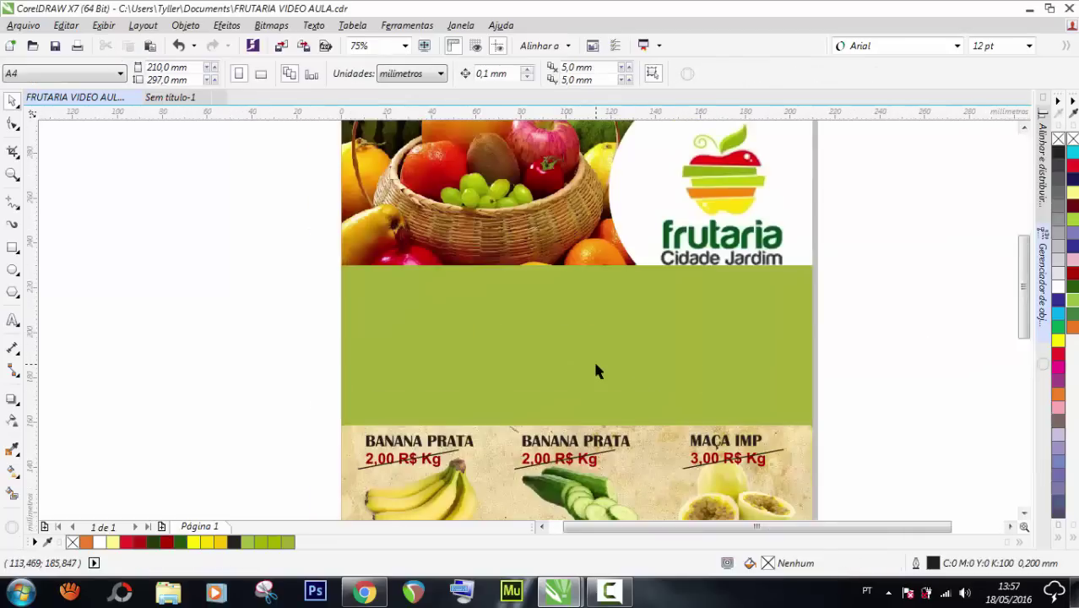
{"action": "left_click", "coordinate": [596, 363]}
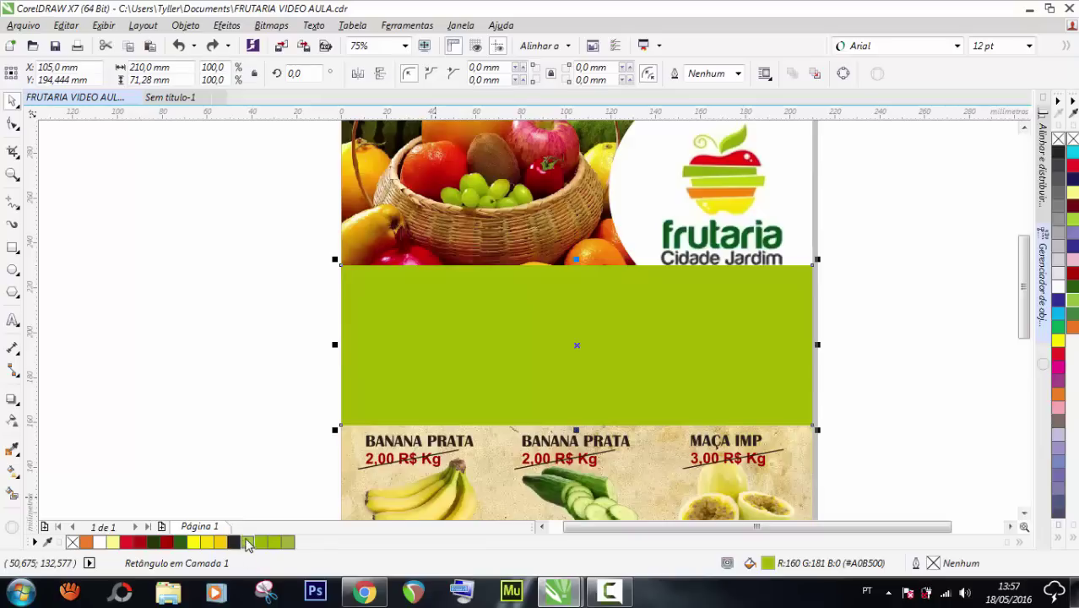
{"action": "left_click", "coordinate": [249, 541]}
{"action": "left_click", "coordinate": [144, 328]}
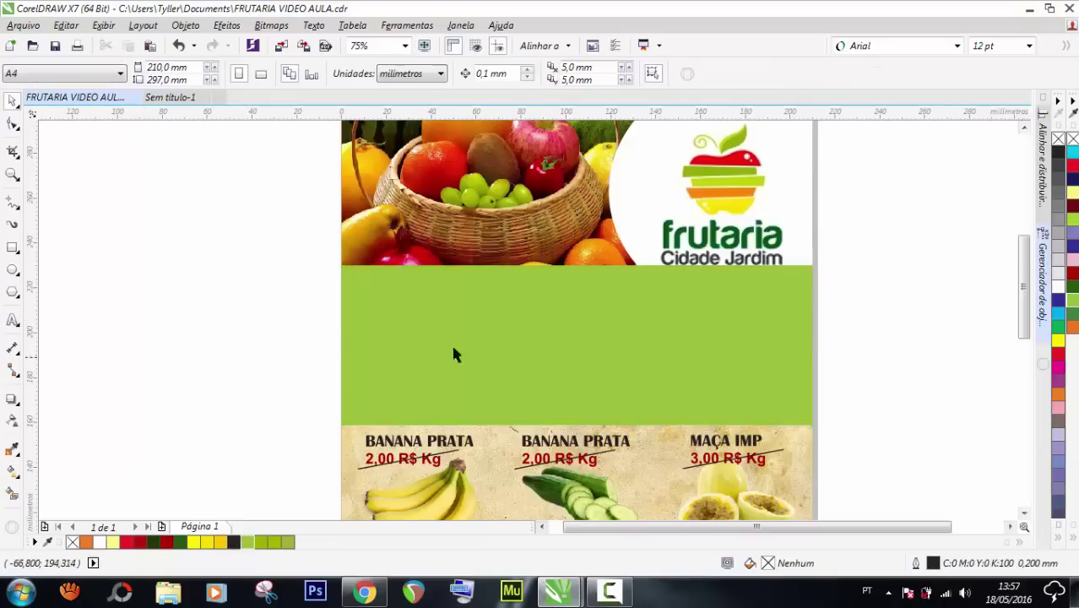
Send the light green rectangle to the back of its layer, behind the header, products and beige background
{"action": "scroll", "coordinate": [657, 328], "scroll_direction": "down", "scroll_amount": 2}
{"action": "left_click", "coordinate": [655, 328]}
{"action": "scroll", "coordinate": [654, 325], "scroll_direction": "up", "scroll_amount": 2}
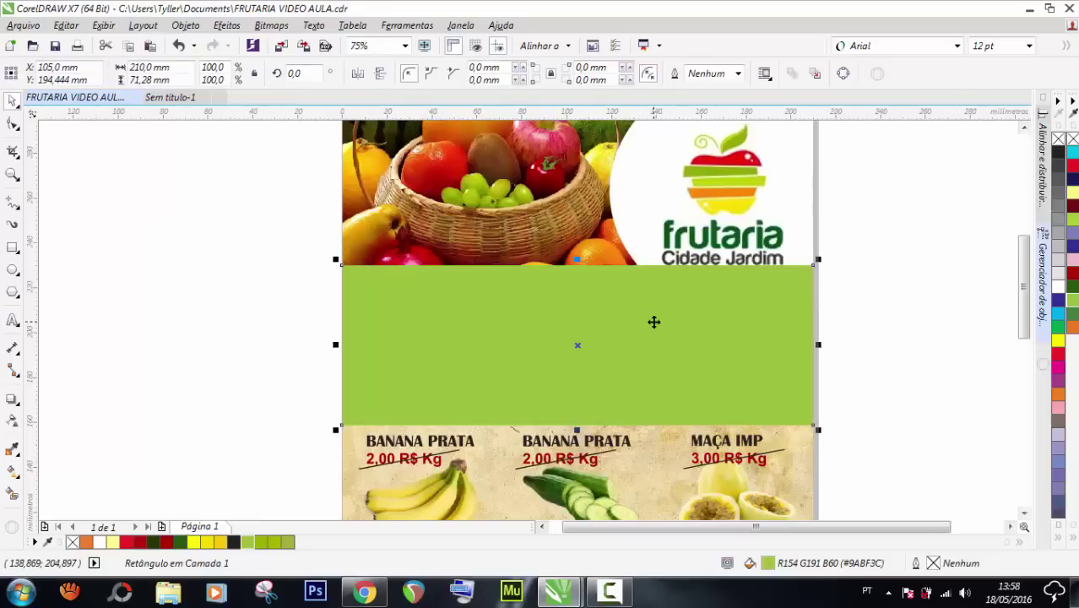
{"action": "key", "text": "shift+Page_Down"}
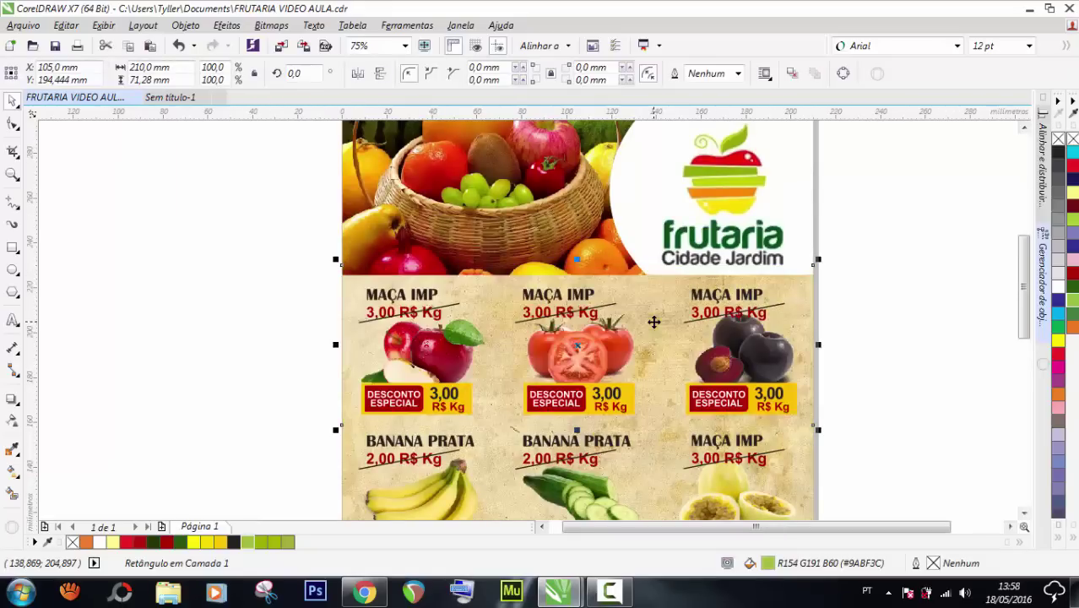
Bring the light green rectangle forward one level, above the beige background but behind the products
{"action": "key", "text": "ctrl+Page_Up"}
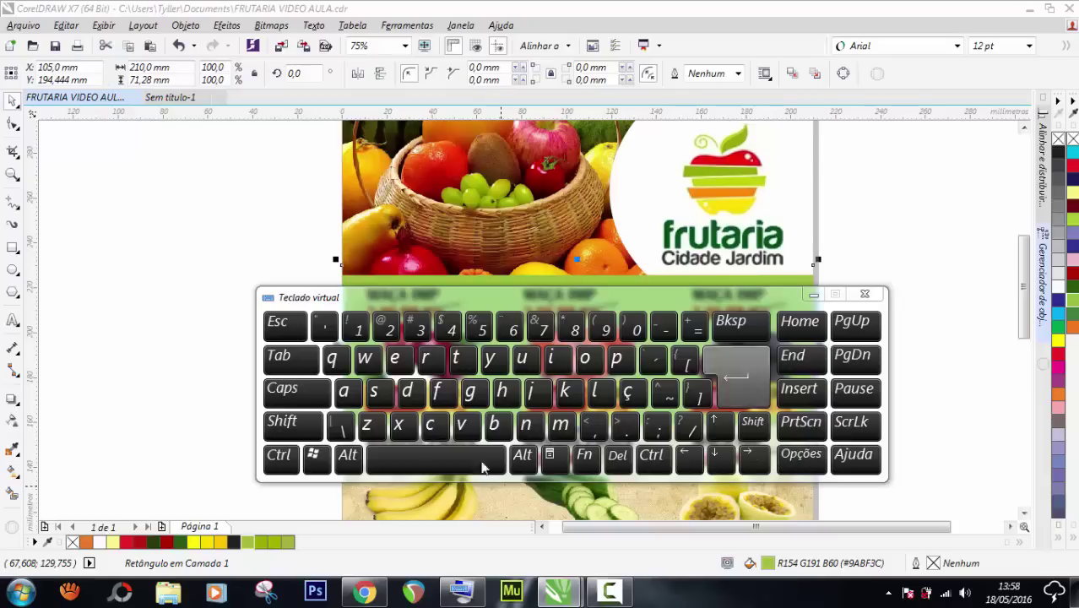
{"action": "left_click", "coordinate": [279, 463]}
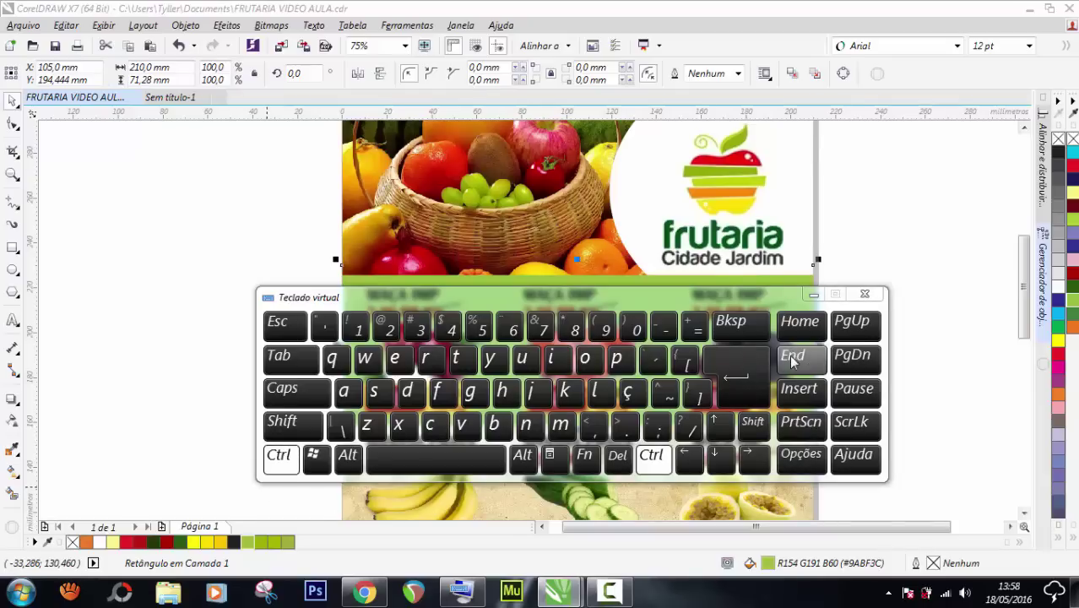
{"action": "left_click", "coordinate": [797, 359]}
{"action": "left_click", "coordinate": [651, 460]}
{"action": "left_click", "coordinate": [800, 360]}
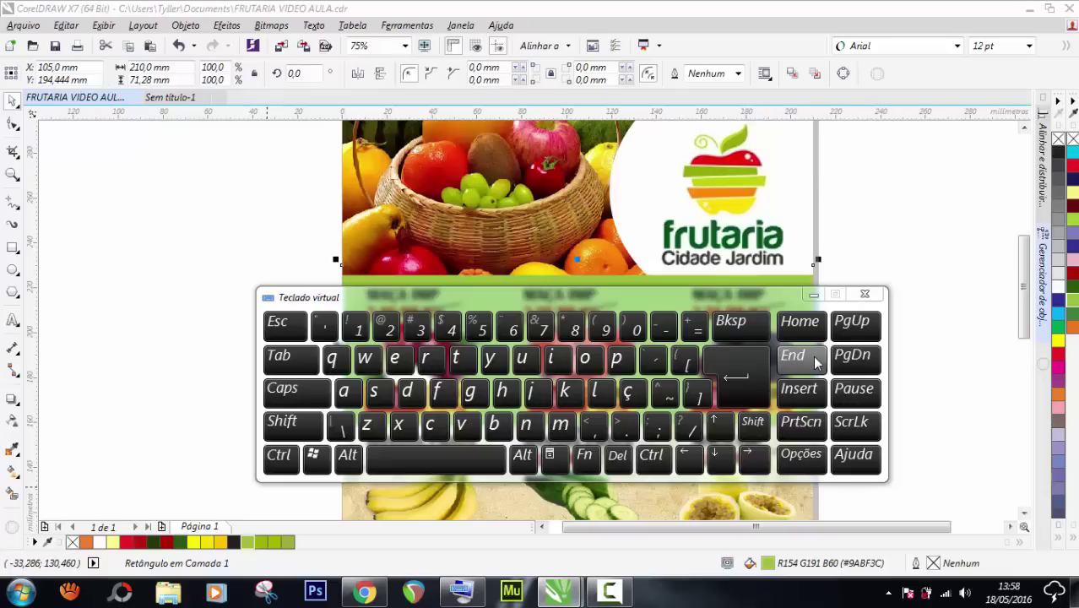
{"action": "left_click", "coordinate": [650, 456]}
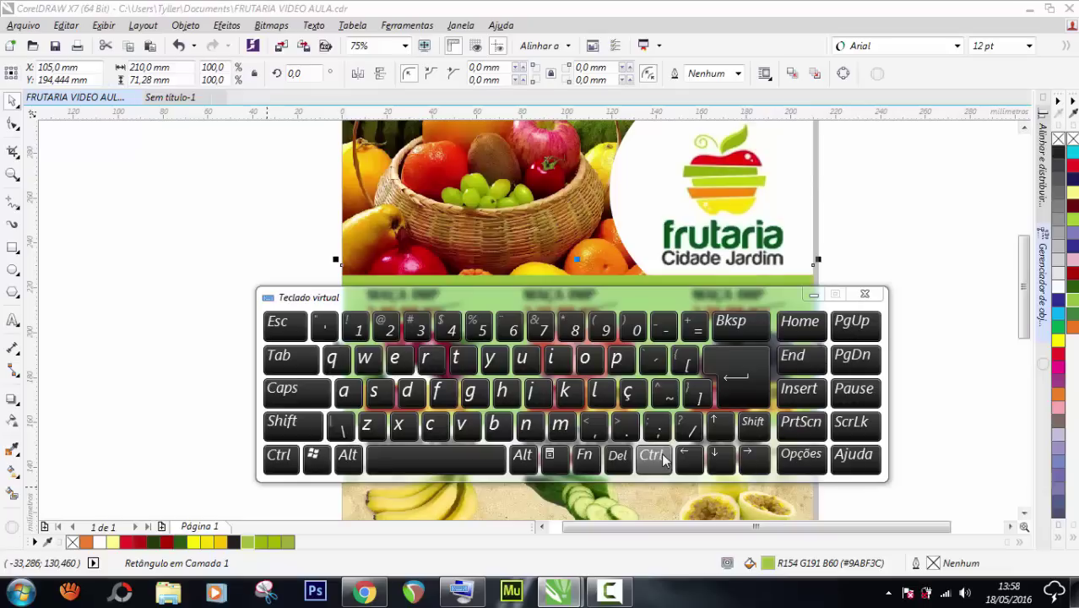
{"action": "left_click", "coordinate": [858, 331]}
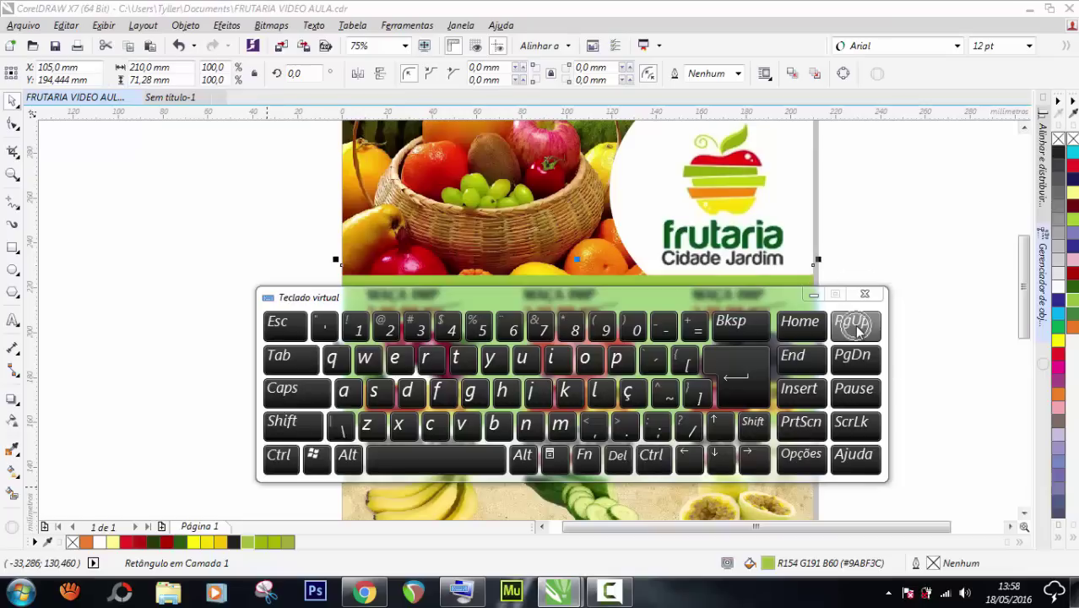
{"action": "left_click", "coordinate": [856, 332]}
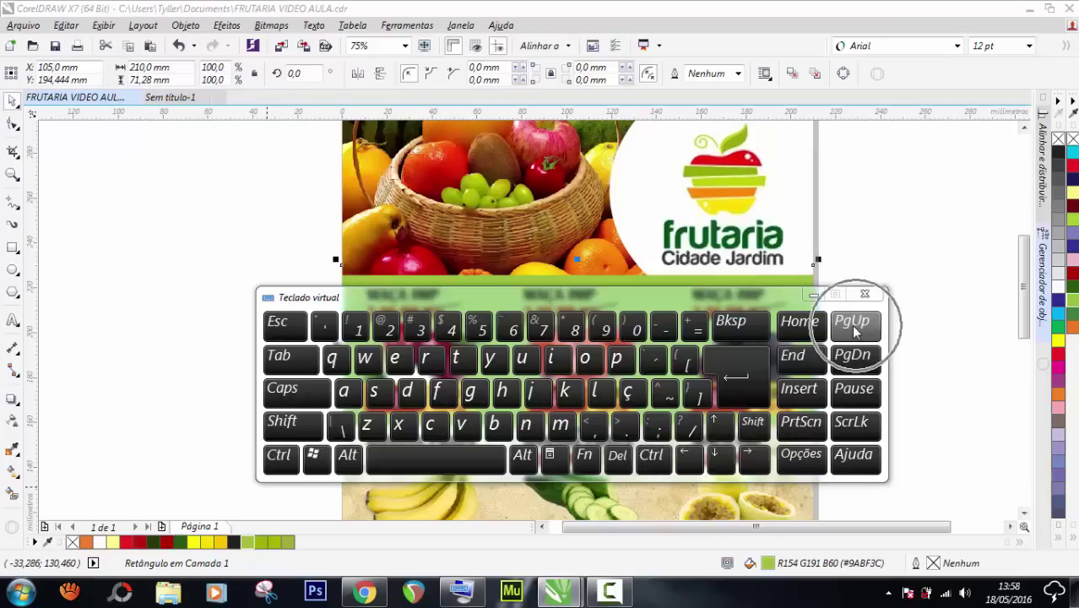
{"action": "left_click", "coordinate": [813, 295]}
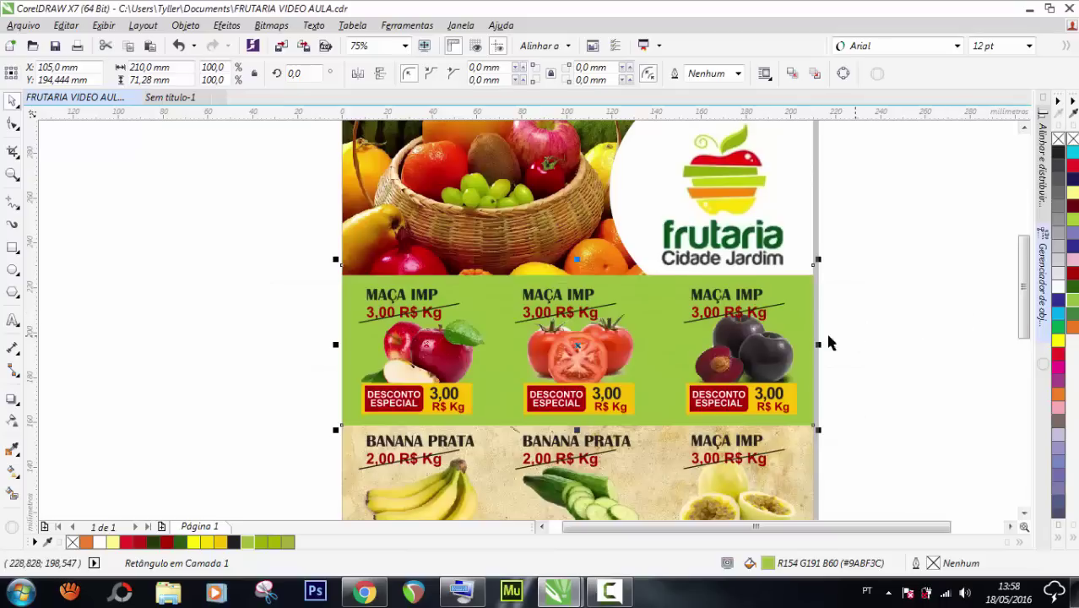
Duplicate the light green rectangle onto the second product row and place the copy just above the beige background, behind the products
{"action": "key", "text": "F3"}
{"action": "scroll", "coordinate": [422, 456], "scroll_direction": "up", "scroll_amount": 2}
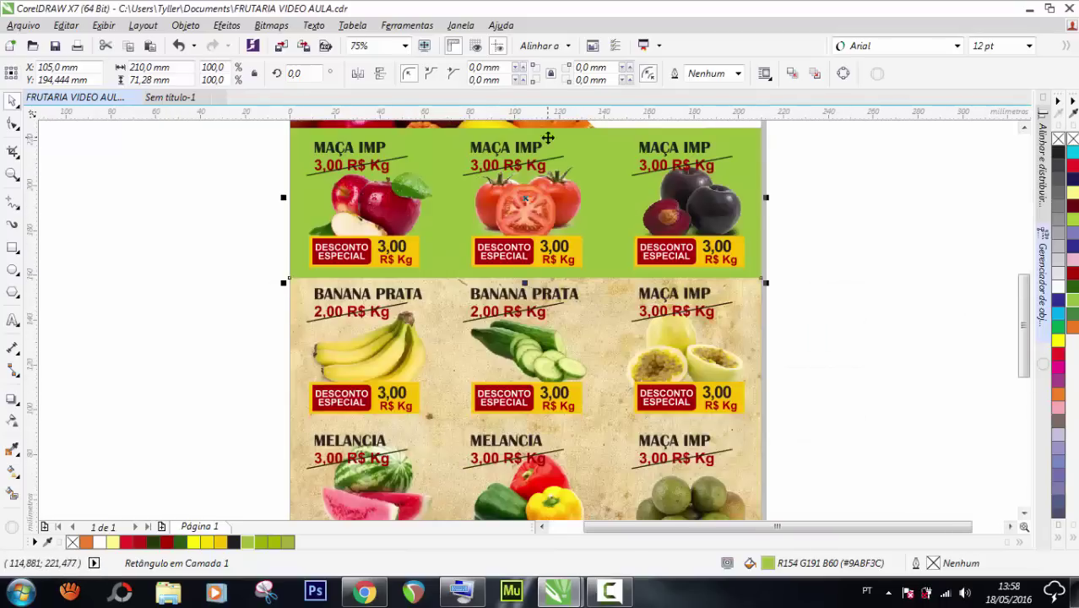
{"action": "left_click_drag", "start_coordinate": [525, 195], "coordinate": [518, 359]}
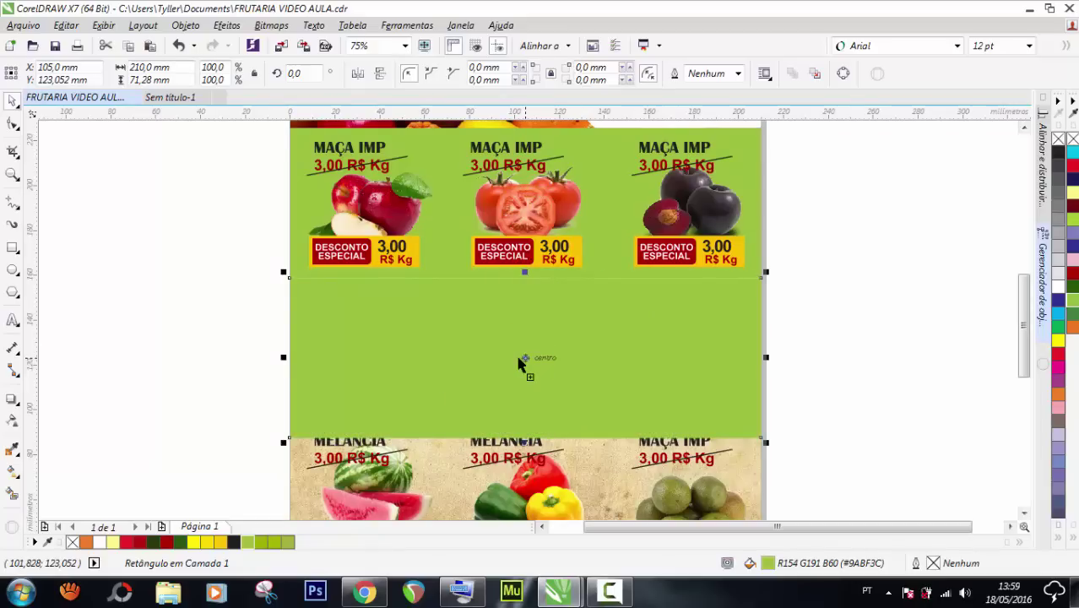
{"action": "key", "text": "shift+Page_Down"}
{"action": "key", "text": "ctrl+Page_Up"}
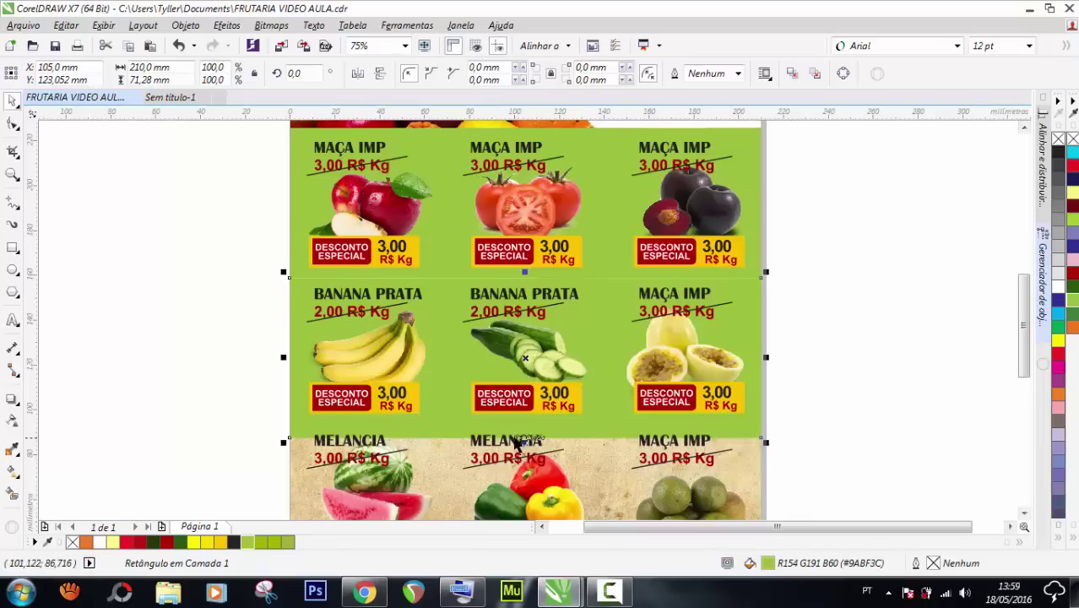
Shorten the second-row rectangle to about 65.5 mm by raising its bottom edge, and fill it with dark green #43813E
{"action": "scroll", "coordinate": [522, 447], "scroll_direction": "down", "scroll_amount": 1}
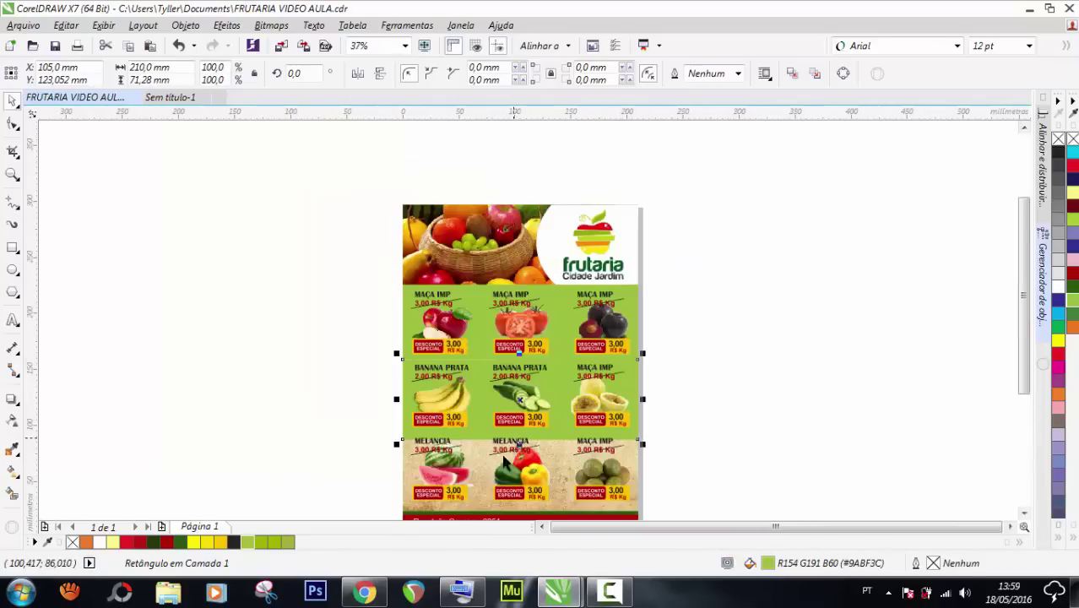
{"action": "scroll", "coordinate": [540, 430], "scroll_direction": "up", "scroll_amount": 2}
{"action": "left_click_drag", "start_coordinate": [605, 351], "coordinate": [607, 324]}
{"action": "scroll", "coordinate": [605, 325], "scroll_direction": "up", "scroll_amount": 1}
{"action": "scroll", "coordinate": [599, 331], "scroll_direction": "down", "scroll_amount": 2}
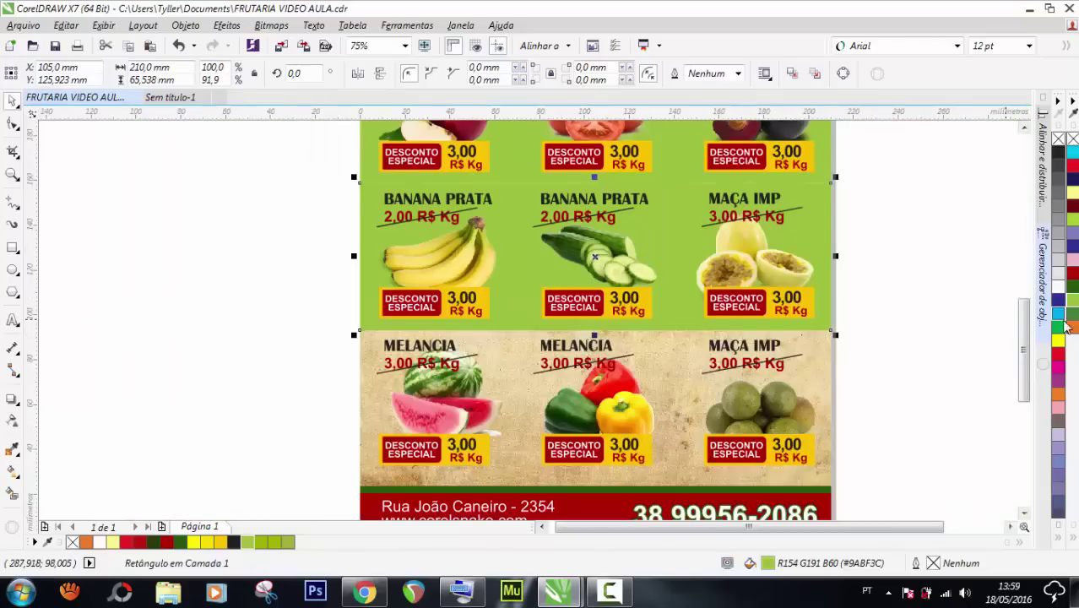
{"action": "left_click", "coordinate": [1072, 314]}
Examine the coloured product rows against the logo's colours and the flyer's overall layout
{"action": "scroll", "coordinate": [286, 329], "scroll_direction": "down", "scroll_amount": 1}
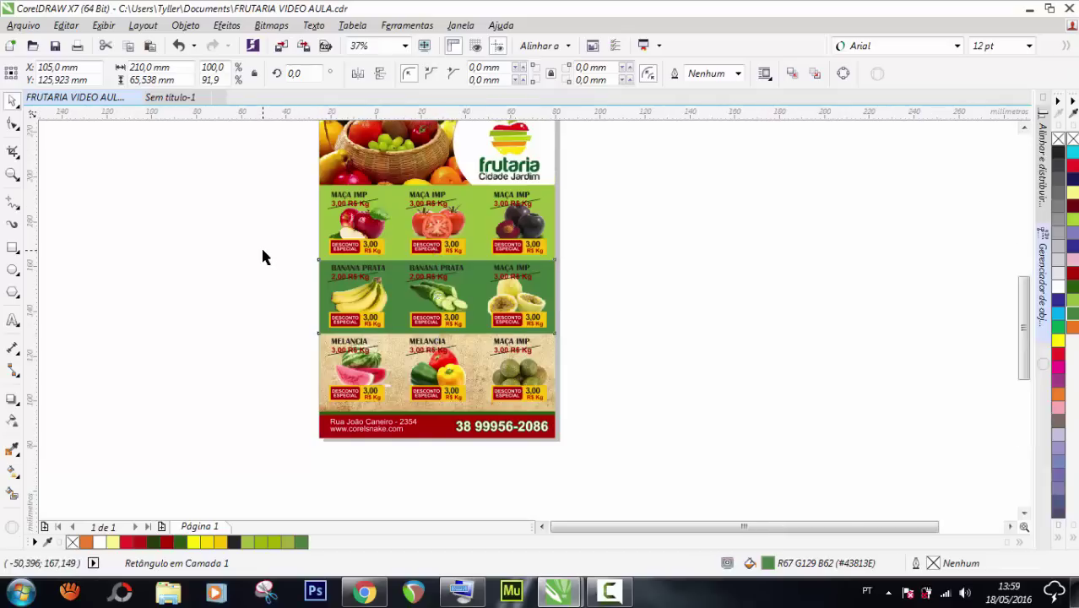
{"action": "scroll", "coordinate": [262, 255], "scroll_direction": "up", "scroll_amount": 1}
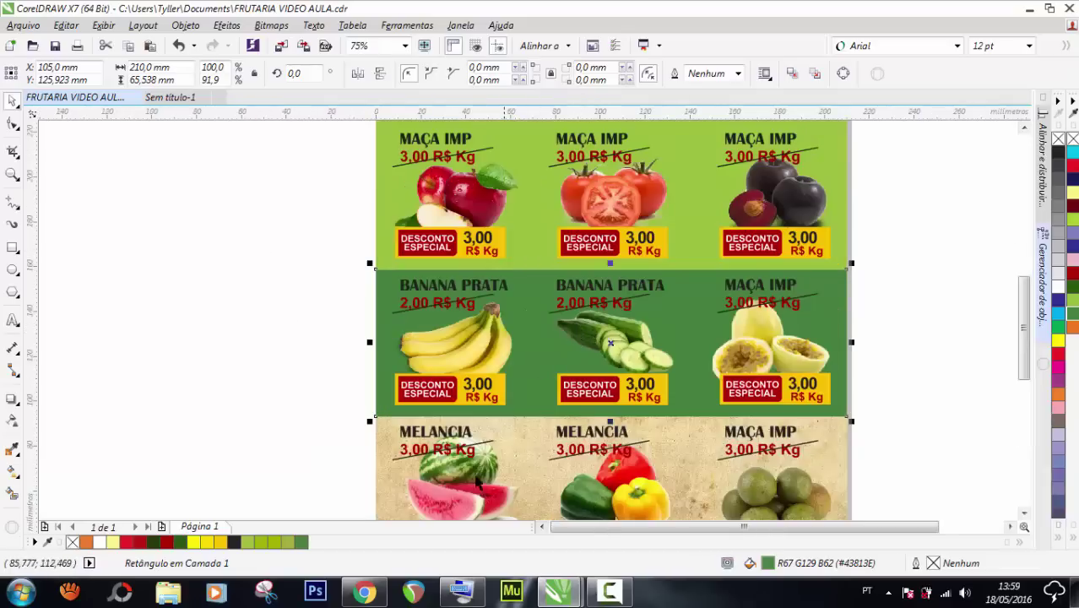
{"action": "scroll", "coordinate": [519, 431], "scroll_direction": "down", "scroll_amount": 2}
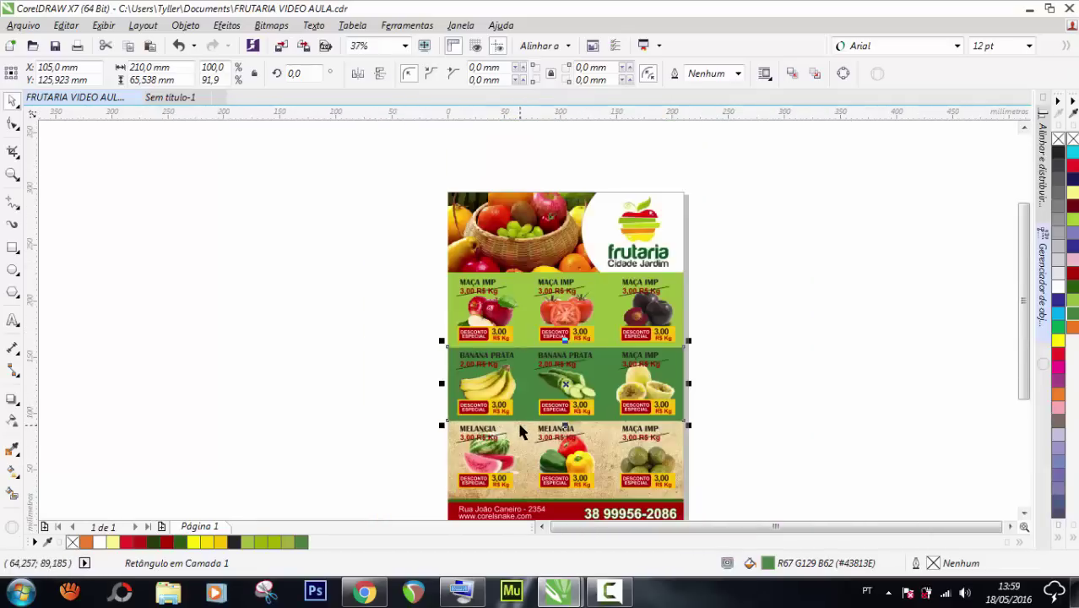
{"action": "scroll", "coordinate": [651, 211], "scroll_direction": "up", "scroll_amount": 4}
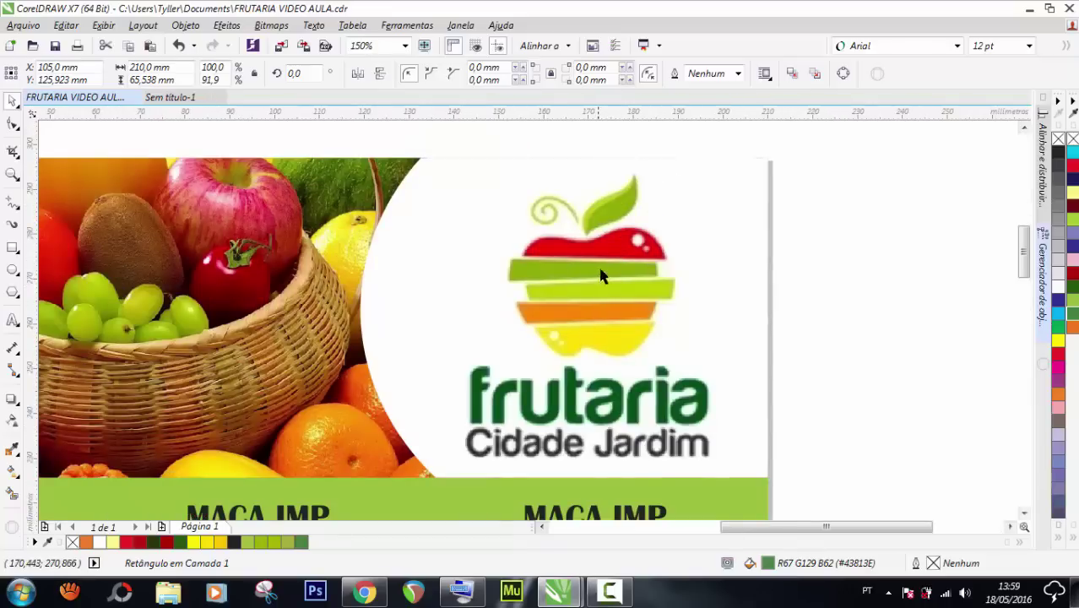
{"action": "scroll", "coordinate": [625, 267], "scroll_direction": "down", "scroll_amount": 4}
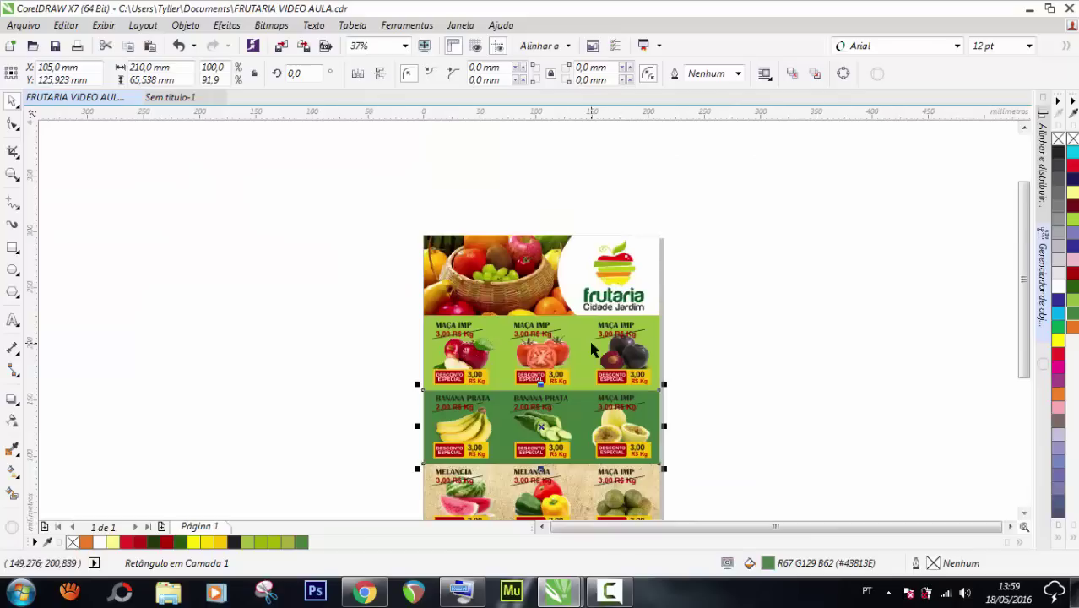
{"action": "scroll", "coordinate": [591, 348], "scroll_direction": "up", "scroll_amount": 2}
{"action": "scroll", "coordinate": [589, 438], "scroll_direction": "down", "scroll_amount": 2}
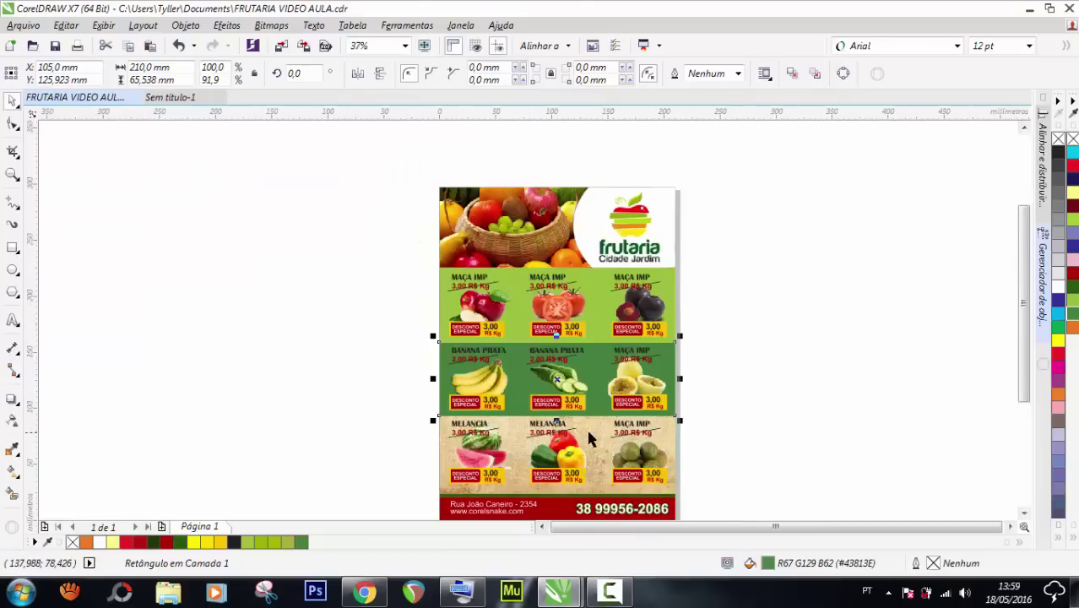
{"action": "scroll", "coordinate": [589, 438], "scroll_direction": "up", "scroll_amount": 2}
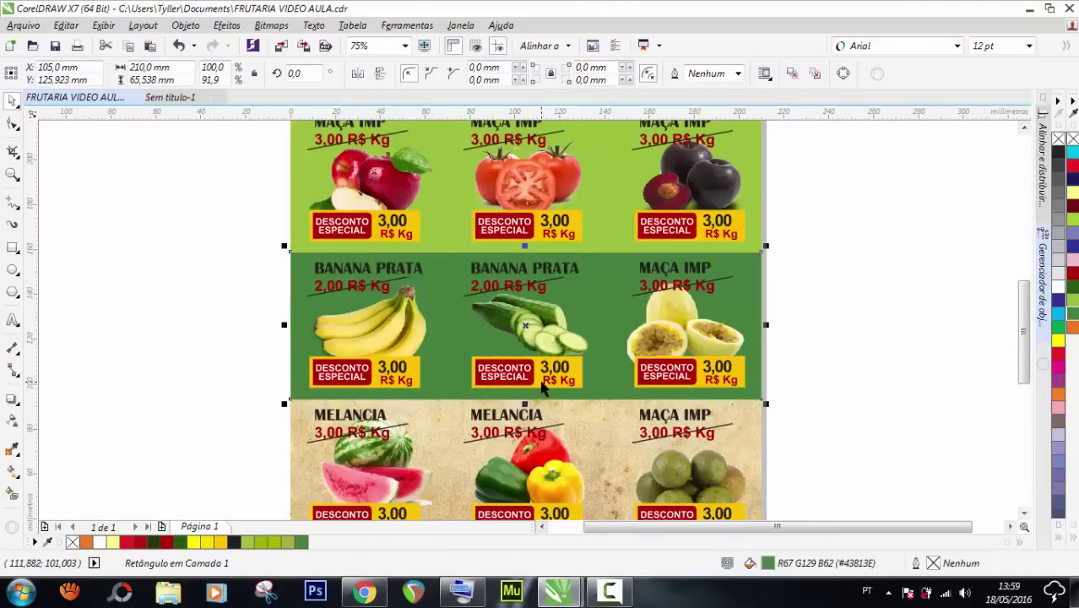
{"action": "scroll", "coordinate": [540, 369], "scroll_direction": "down", "scroll_amount": 2}
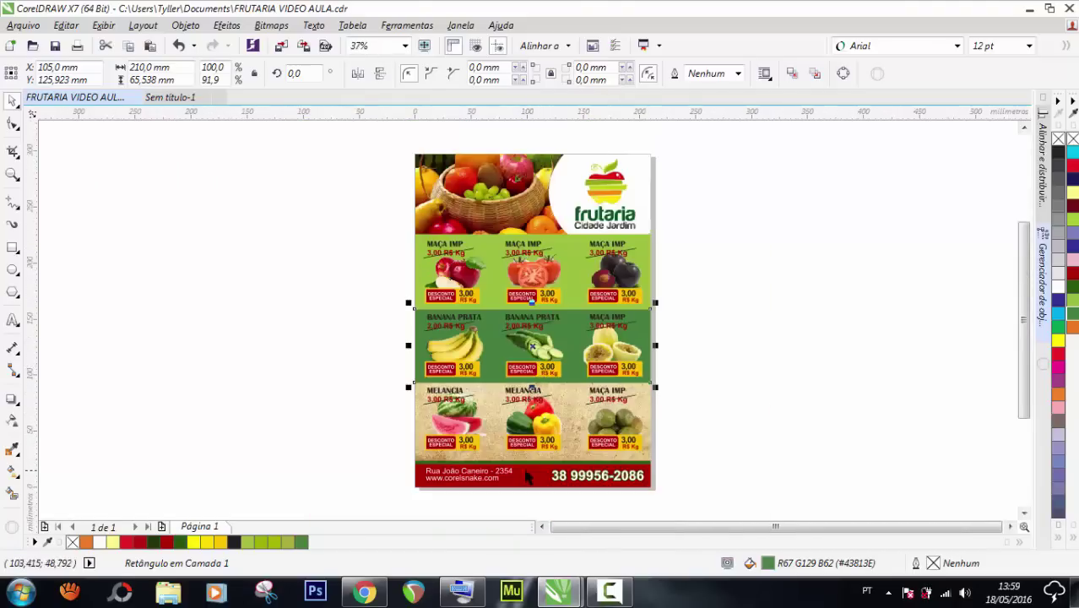
Duplicate the dark green rectangle onto the third product row and stretch it to about 70 mm high to meet the band above
{"action": "scroll", "coordinate": [522, 474], "scroll_direction": "up", "scroll_amount": 2}
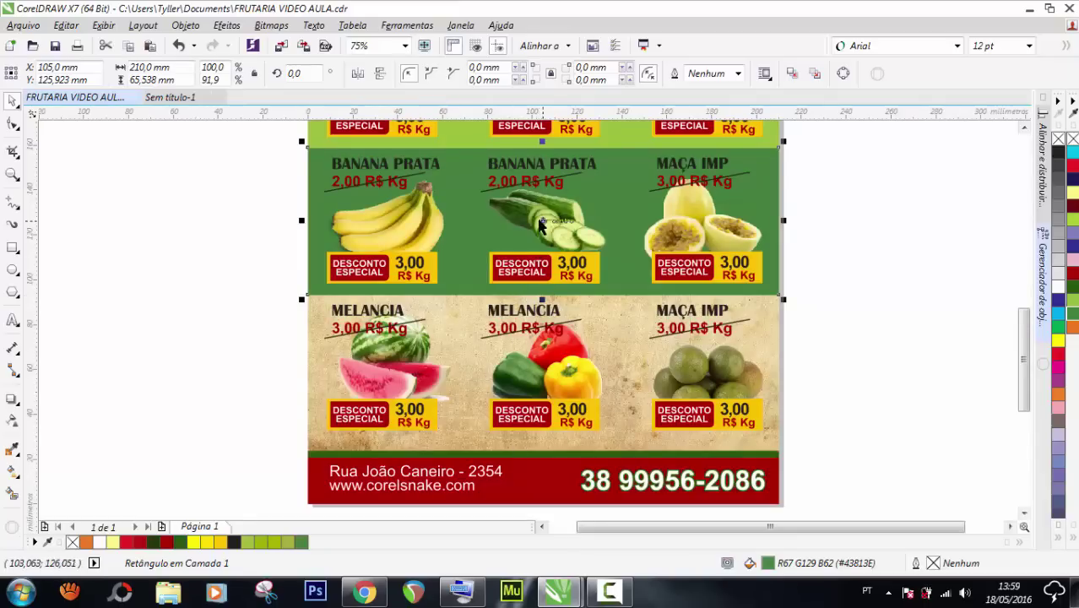
{"action": "left_click_drag", "start_coordinate": [544, 223], "coordinate": [541, 378]}
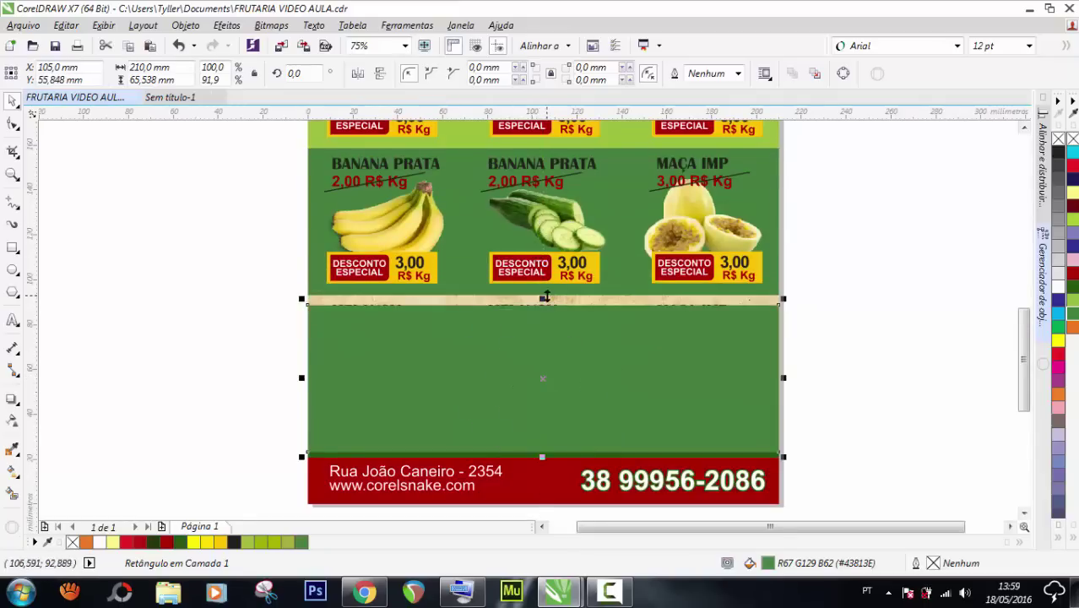
{"action": "left_click_drag", "start_coordinate": [544, 298], "coordinate": [547, 285]}
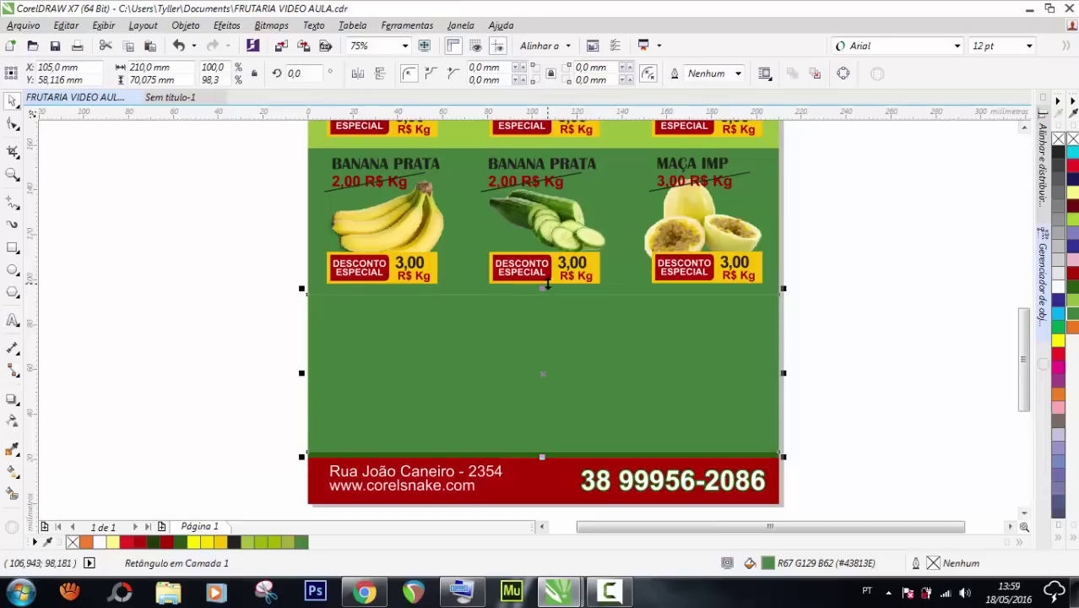
{"action": "scroll", "coordinate": [544, 287], "scroll_direction": "up", "scroll_amount": 2}
Place the third-row rectangle just above the beige background, behind the products, and fill it with orange #F37A21
{"action": "key", "text": "shift+Page_Down"}
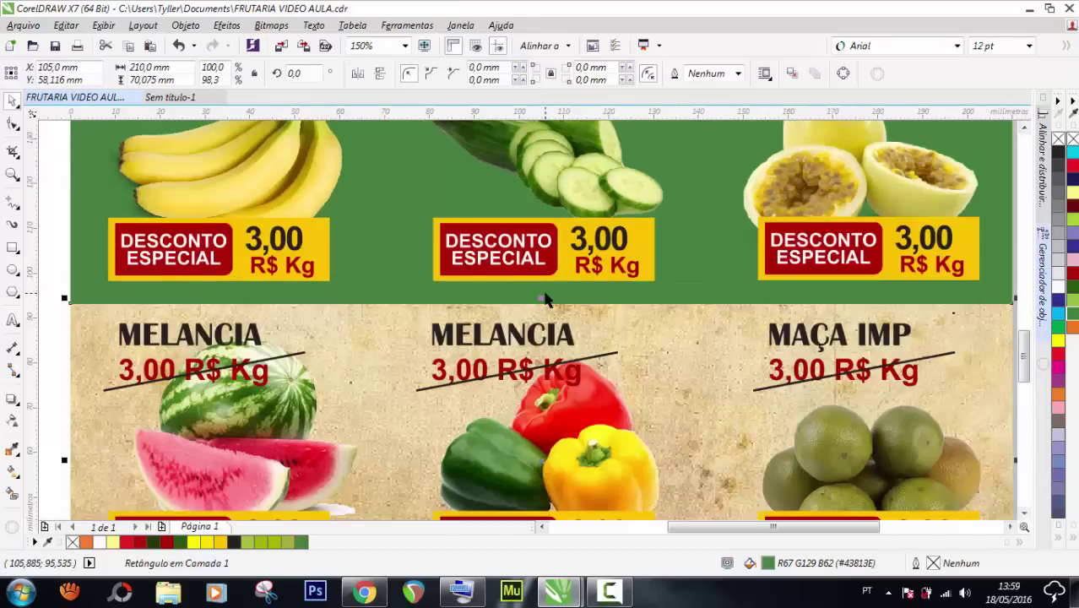
{"action": "key", "text": "ctrl+Page_Up"}
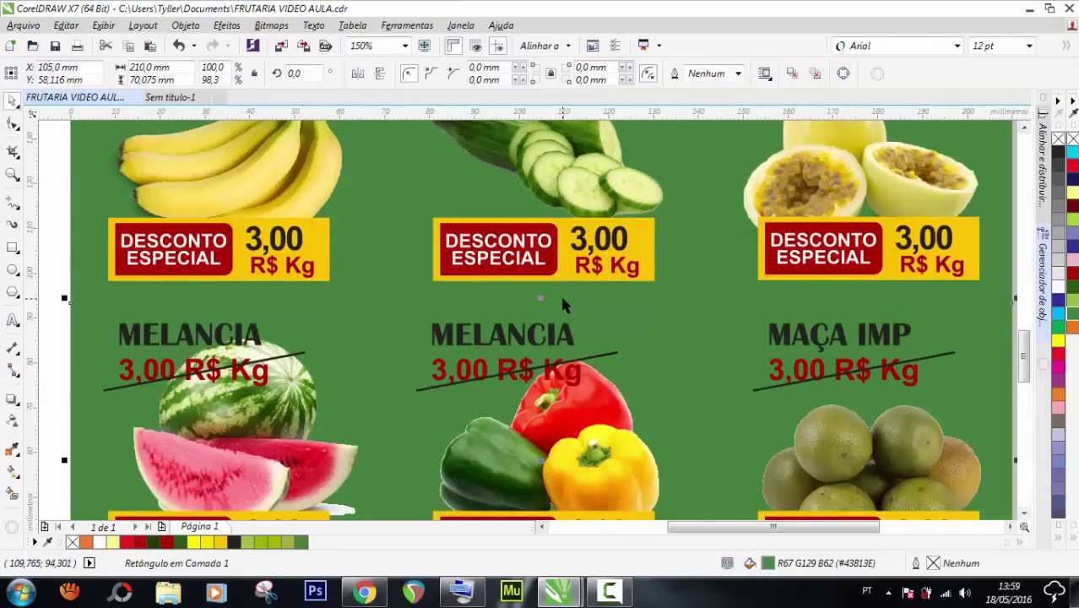
{"action": "scroll", "coordinate": [560, 293], "scroll_direction": "down", "scroll_amount": 2}
{"action": "left_click", "coordinate": [1073, 329]}
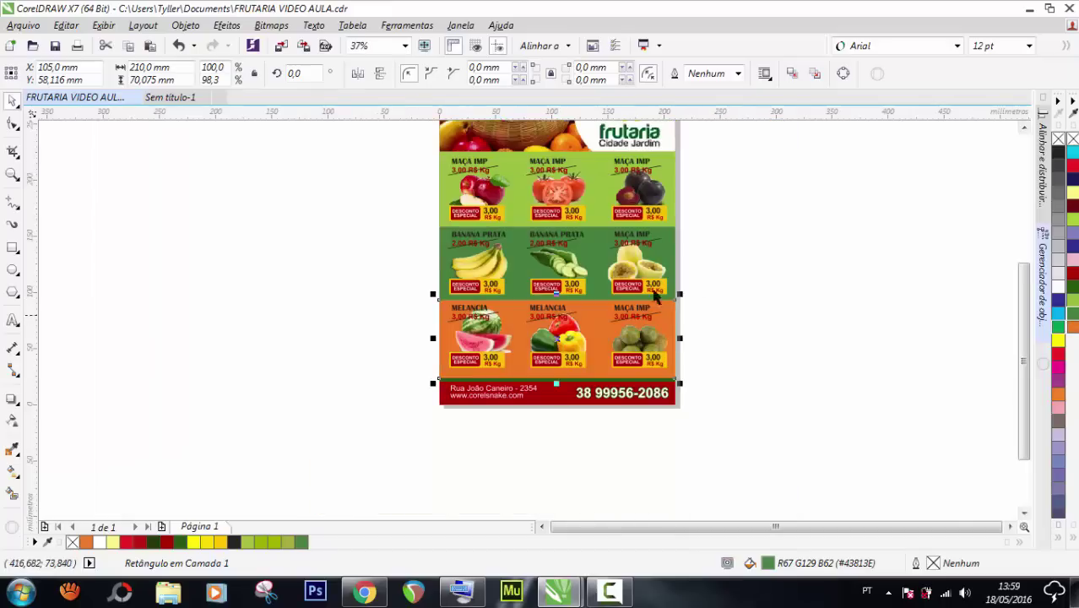
{"action": "double_click", "coordinate": [11, 174]}
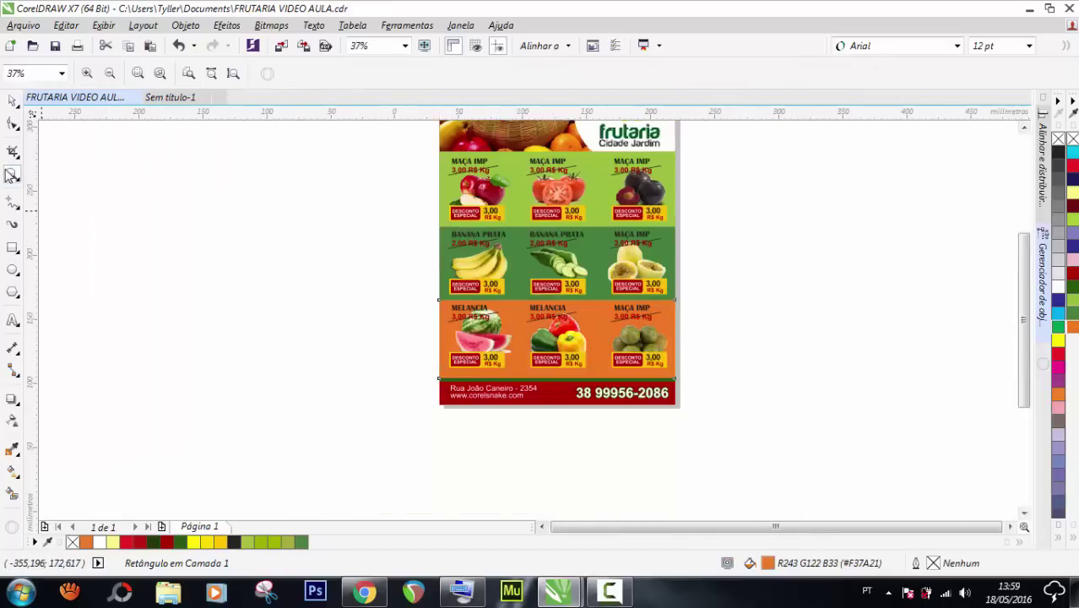
Select the light green rectangle behind the first product row and activate the Transparency tool
{"action": "left_click", "coordinate": [12, 100]}
{"action": "left_click", "coordinate": [173, 279]}
{"action": "left_click", "coordinate": [398, 263]}
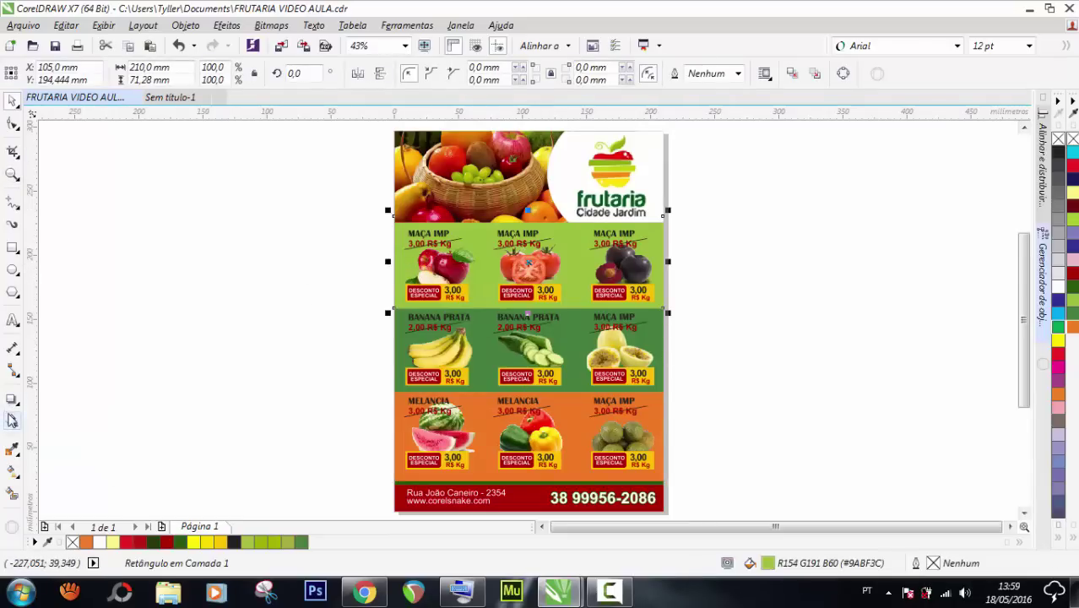
{"action": "left_click", "coordinate": [12, 420]}
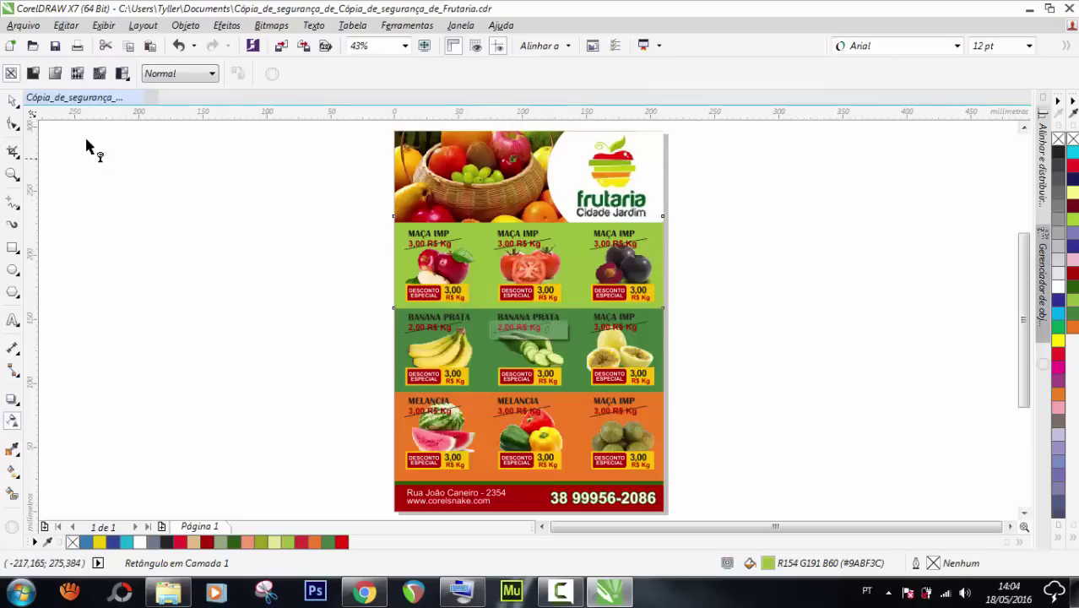
{"action": "left_click_drag", "start_coordinate": [497, 335], "coordinate": [517, 337]}
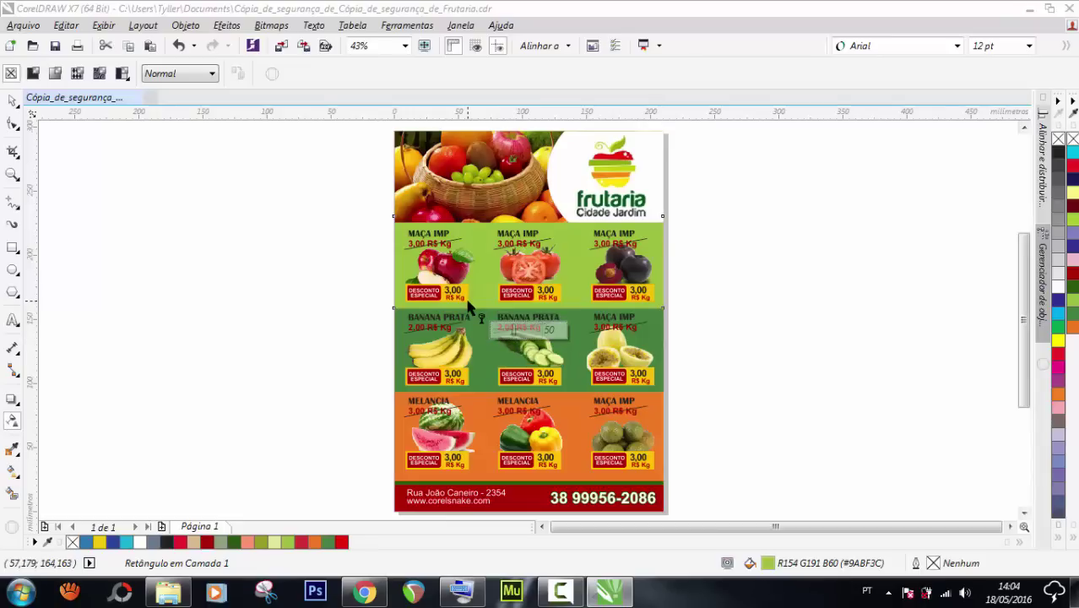
{"action": "left_click", "coordinate": [11, 100]}
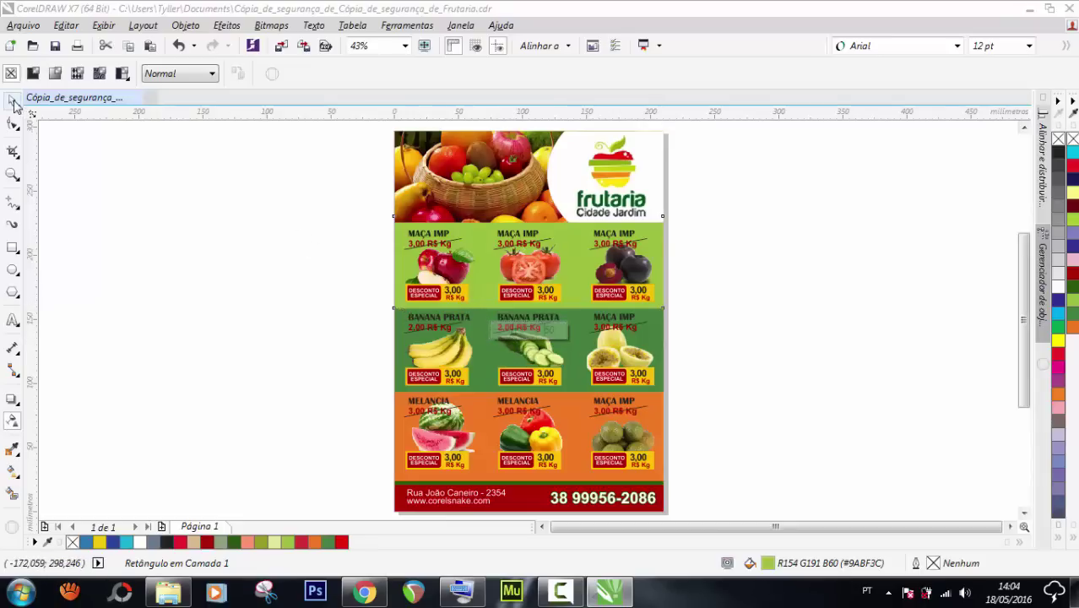
{"action": "left_click", "coordinate": [272, 315]}
{"action": "left_click", "coordinate": [397, 304]}
{"action": "left_click_drag", "start_coordinate": [395, 305], "coordinate": [320, 304]}
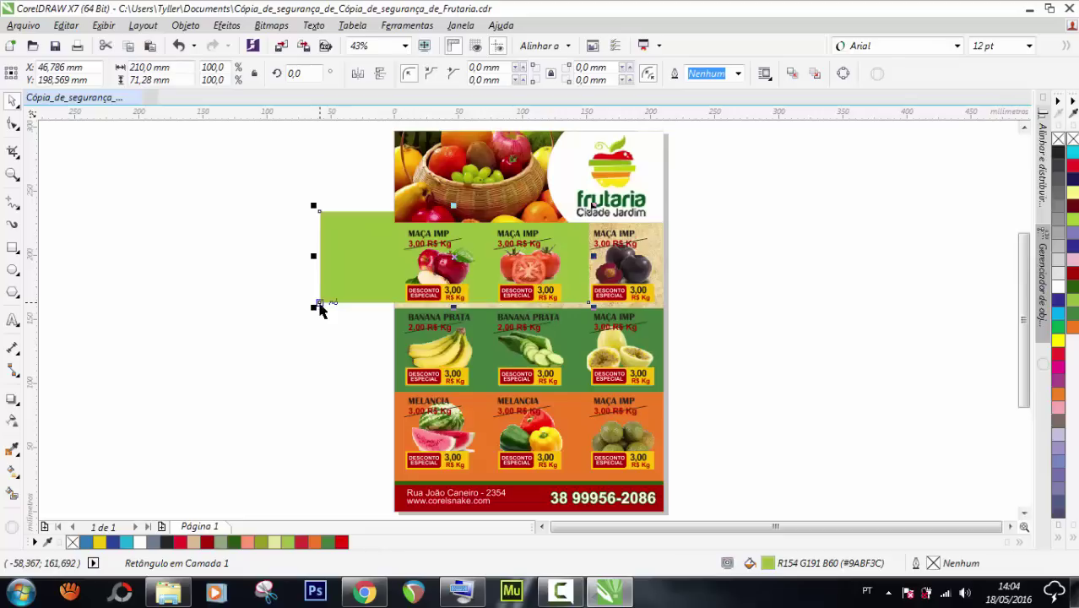
{"action": "key", "text": "ctrl+z"}
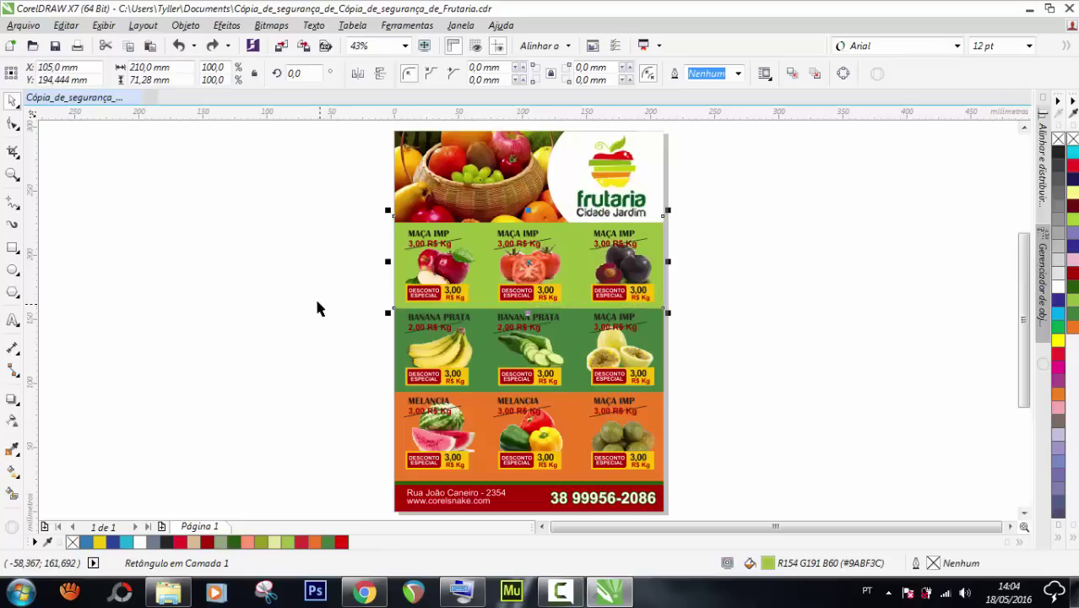
Apply a uniform transparency of 50 to the light green rectangle behind the first product row
{"action": "left_click", "coordinate": [12, 420]}
{"action": "left_click", "coordinate": [32, 74]}
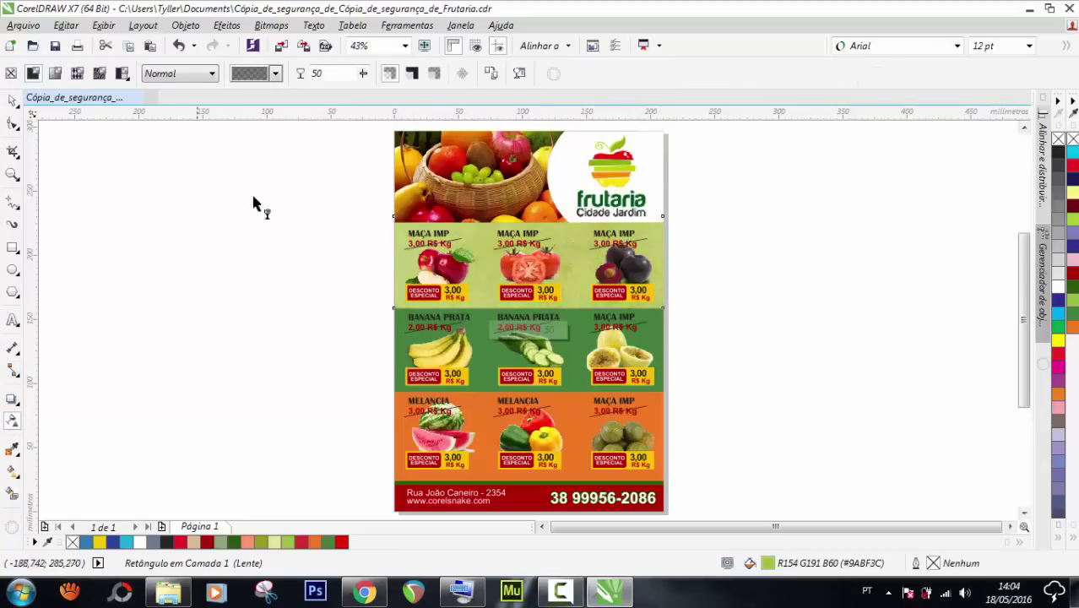
Apply a uniform transparency of 54 to the dark green rectangle behind the second product row
{"action": "left_click", "coordinate": [397, 346]}
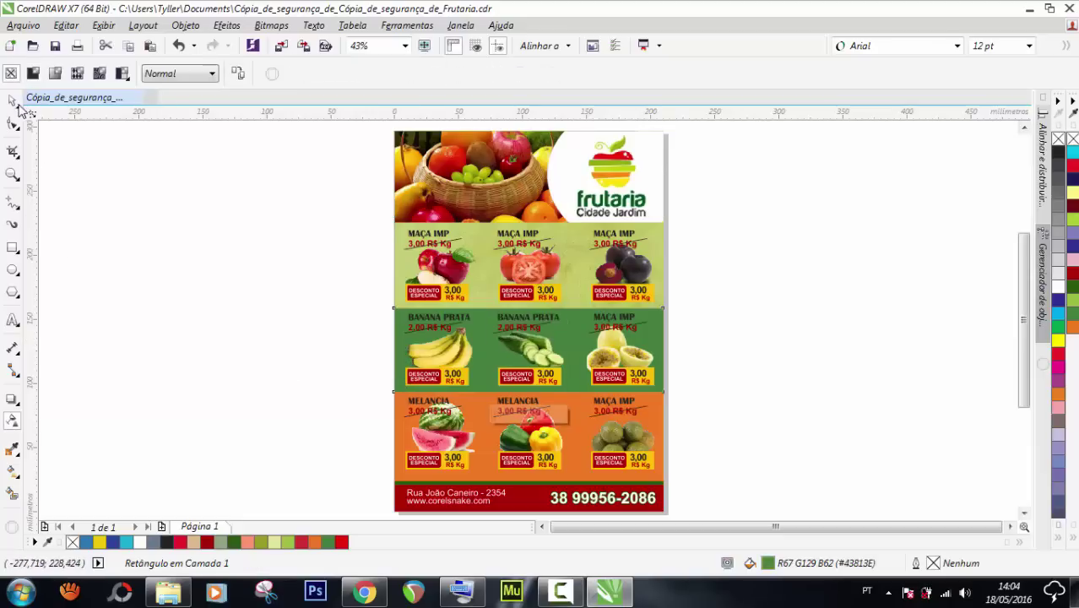
{"action": "left_click", "coordinate": [32, 74]}
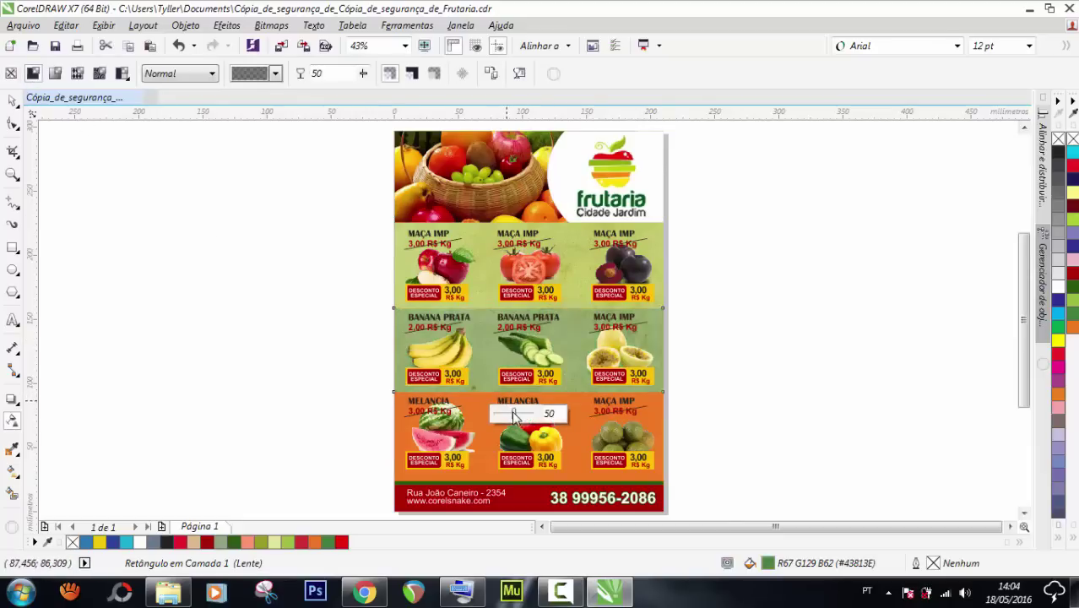
{"action": "left_click_drag", "start_coordinate": [514, 413], "coordinate": [523, 414]}
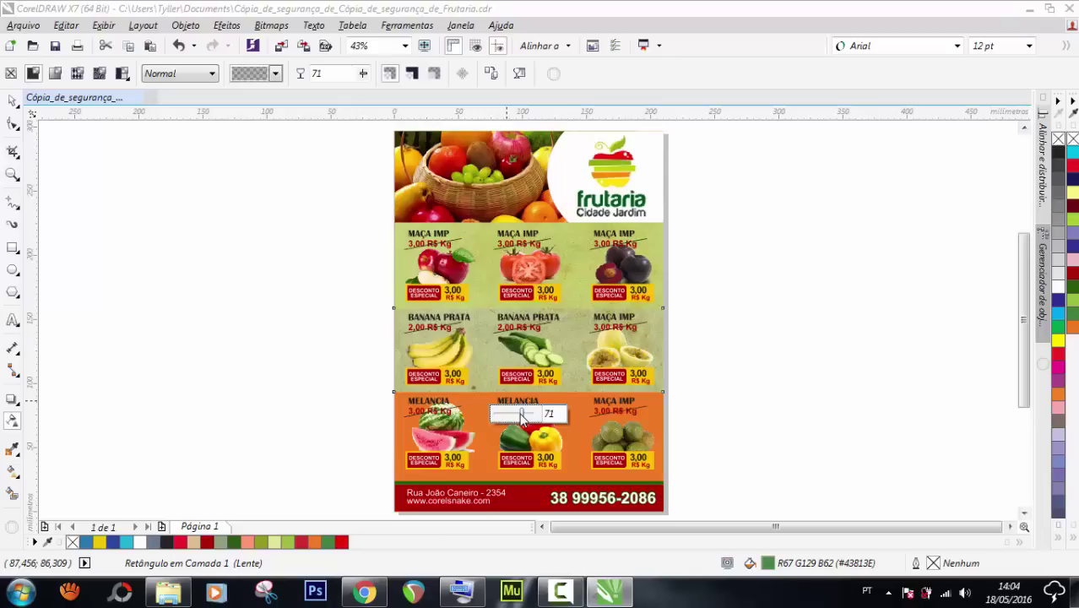
{"action": "left_click_drag", "start_coordinate": [521, 412], "coordinate": [516, 414]}
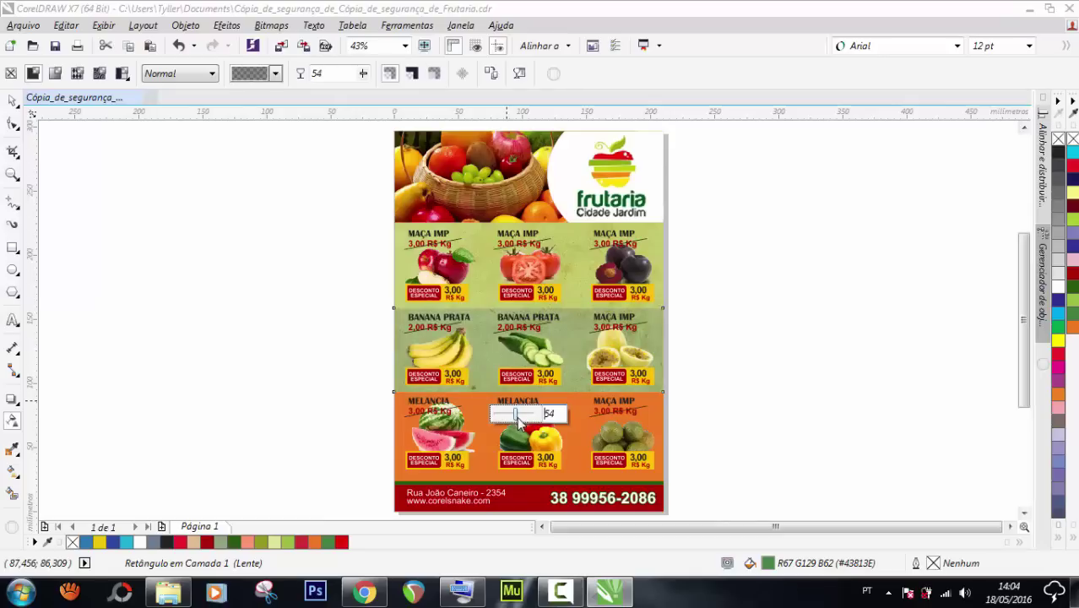
{"action": "left_click", "coordinate": [13, 100]}
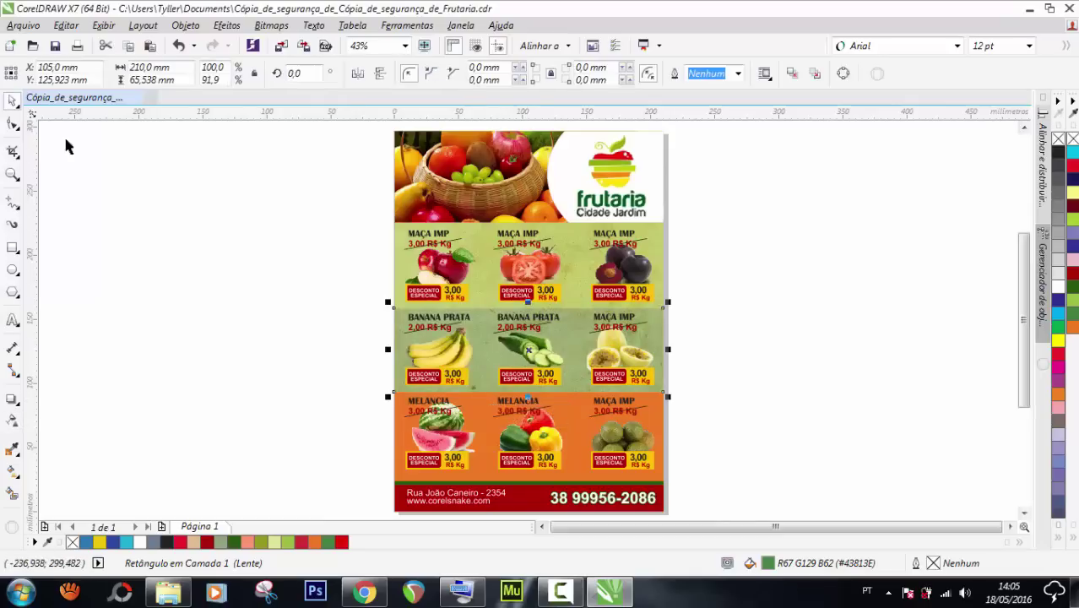
{"action": "left_click", "coordinate": [262, 286]}
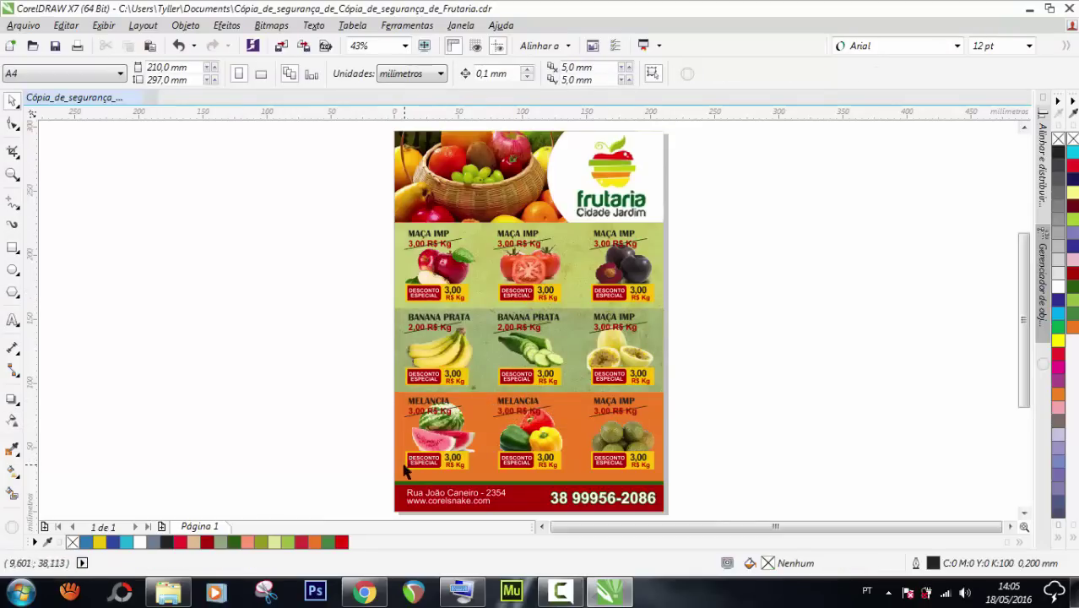
Apply a uniform transparency of 27 to the orange rectangle behind the third product row
{"action": "left_click", "coordinate": [403, 475]}
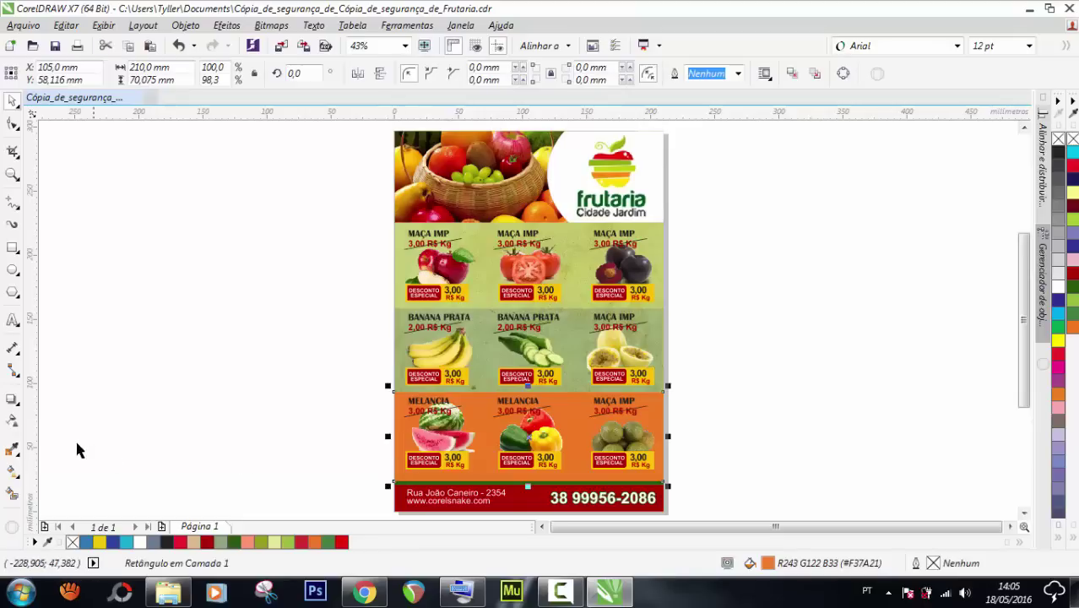
{"action": "left_click", "coordinate": [12, 420]}
{"action": "left_click", "coordinate": [32, 73]}
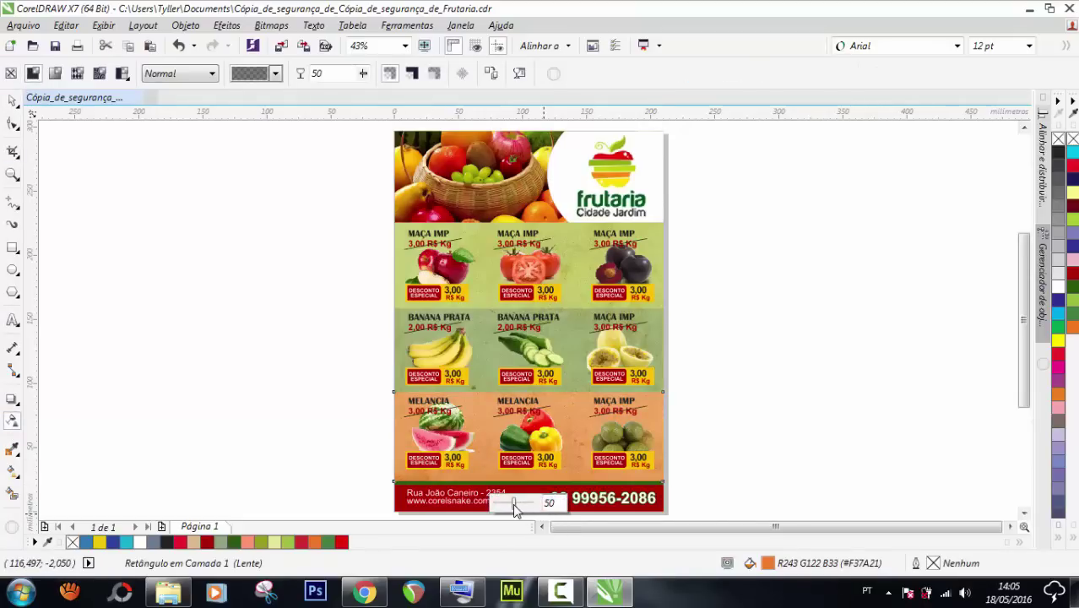
{"action": "left_click_drag", "start_coordinate": [515, 507], "coordinate": [504, 505]}
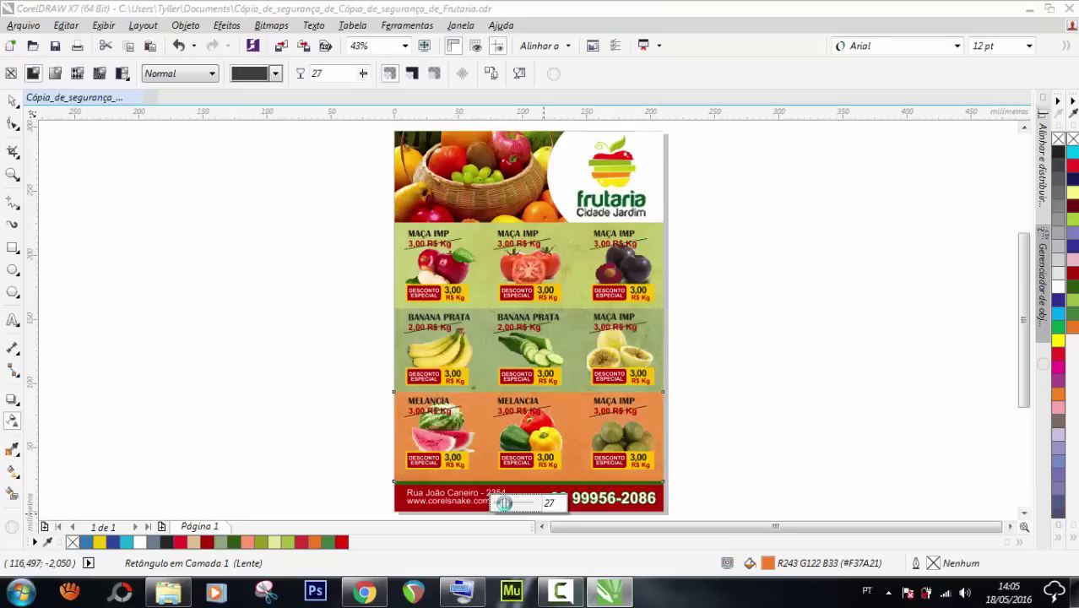
{"action": "left_click", "coordinate": [12, 101]}
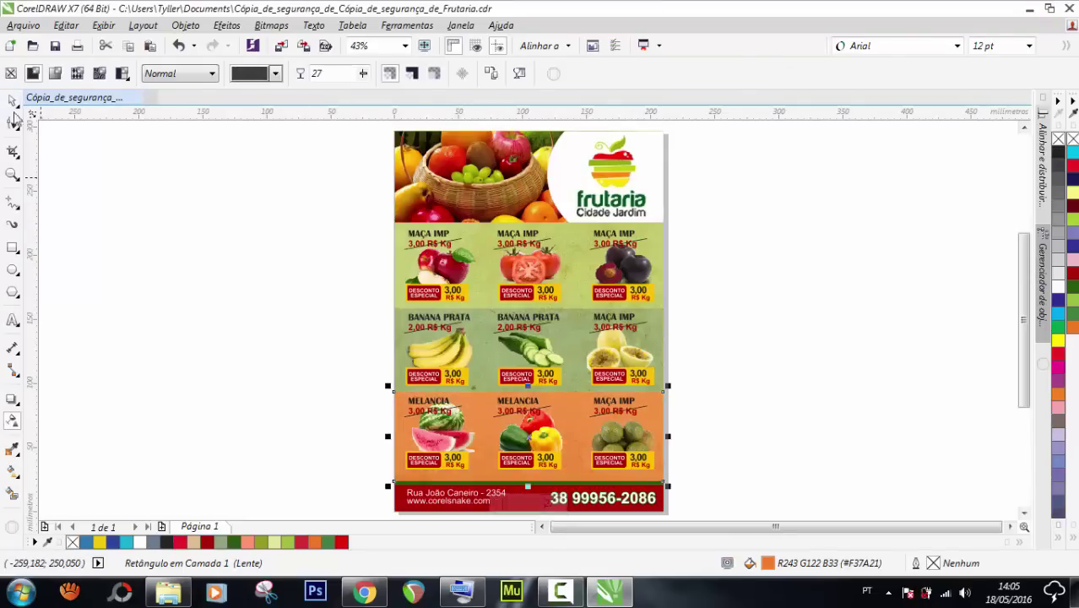
{"action": "left_click", "coordinate": [12, 174]}
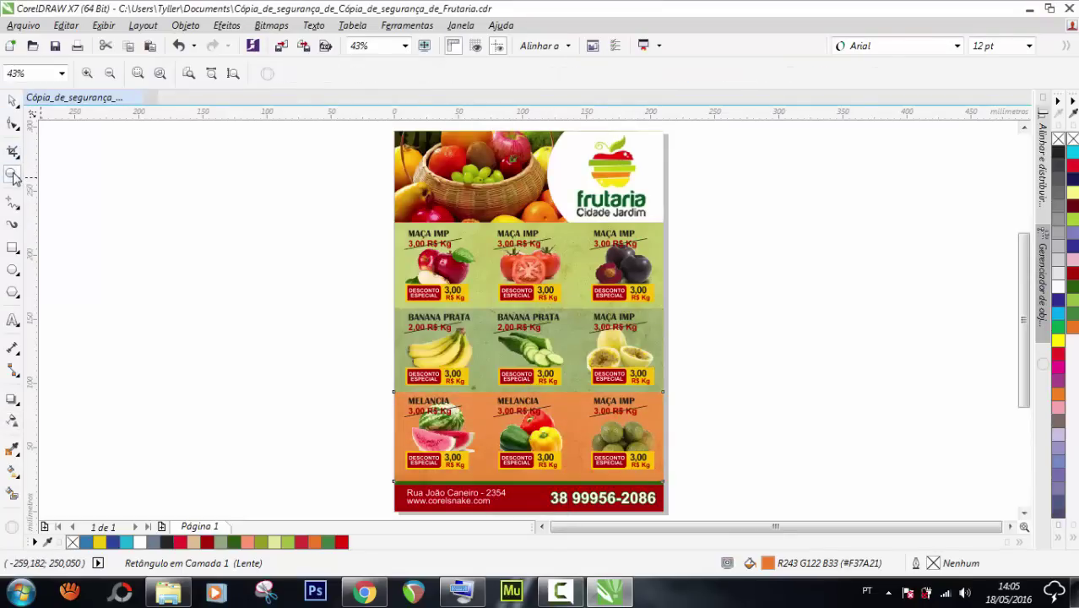
{"action": "left_click", "coordinate": [12, 101]}
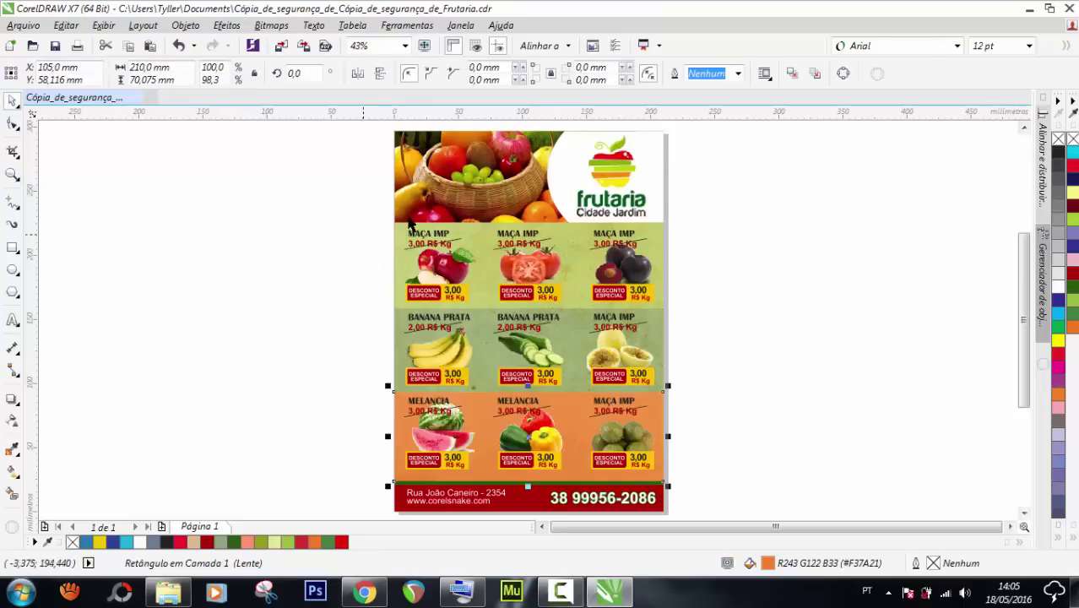
{"action": "left_click", "coordinate": [339, 438]}
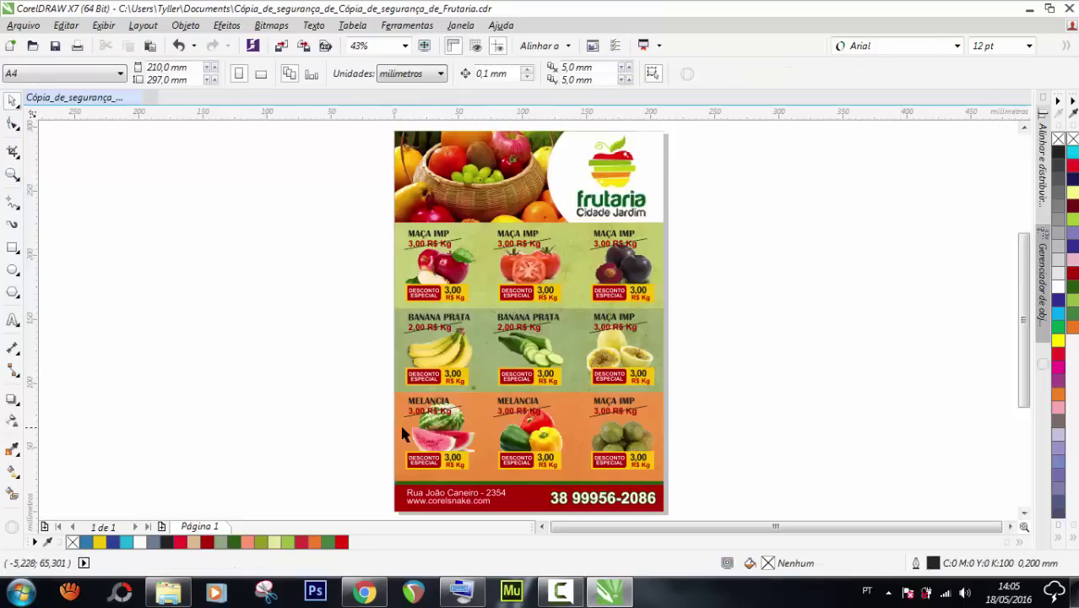
Adjust the watermelon photo in the third row to brightness 0, contrast 17 and intensity 6
{"action": "scroll", "coordinate": [403, 433], "scroll_direction": "up", "scroll_amount": 2}
{"action": "left_click", "coordinate": [446, 435]}
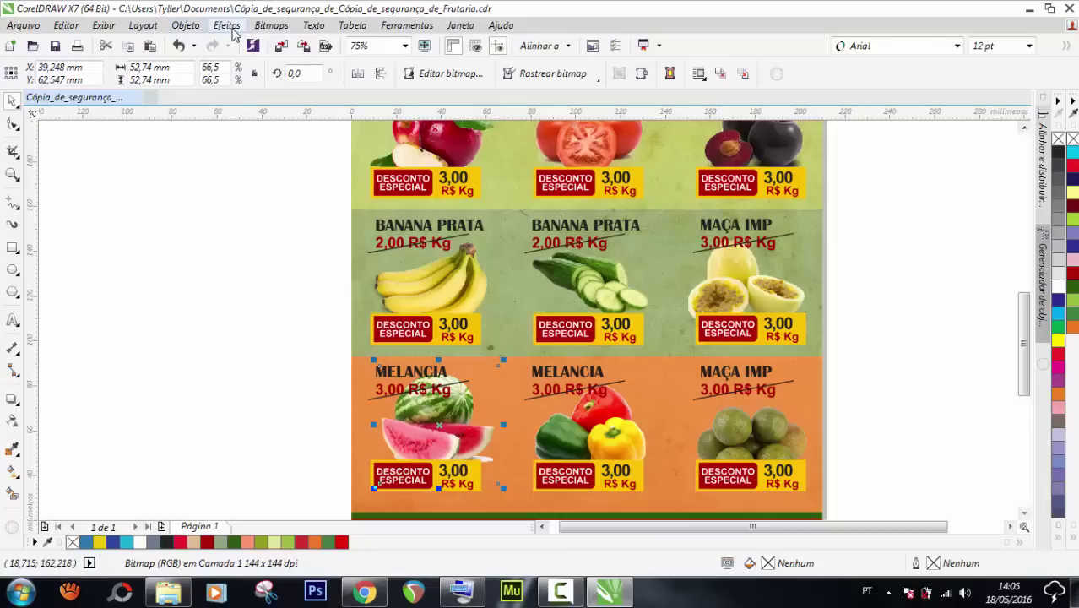
{"action": "left_click", "coordinate": [229, 27]}
{"action": "mouse_move", "coordinate": [247, 44]}
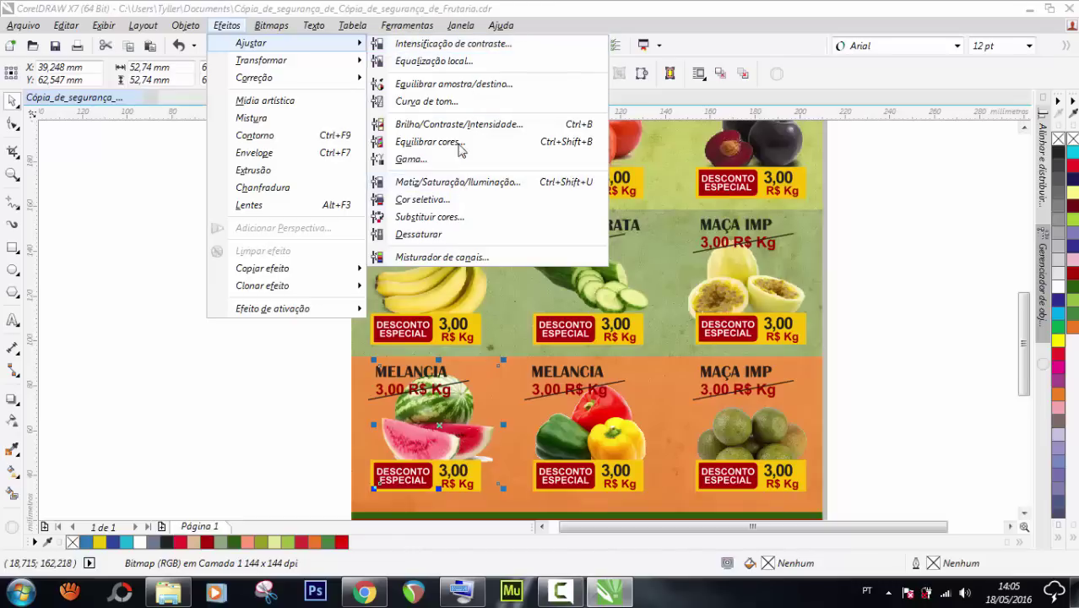
{"action": "left_click", "coordinate": [479, 125]}
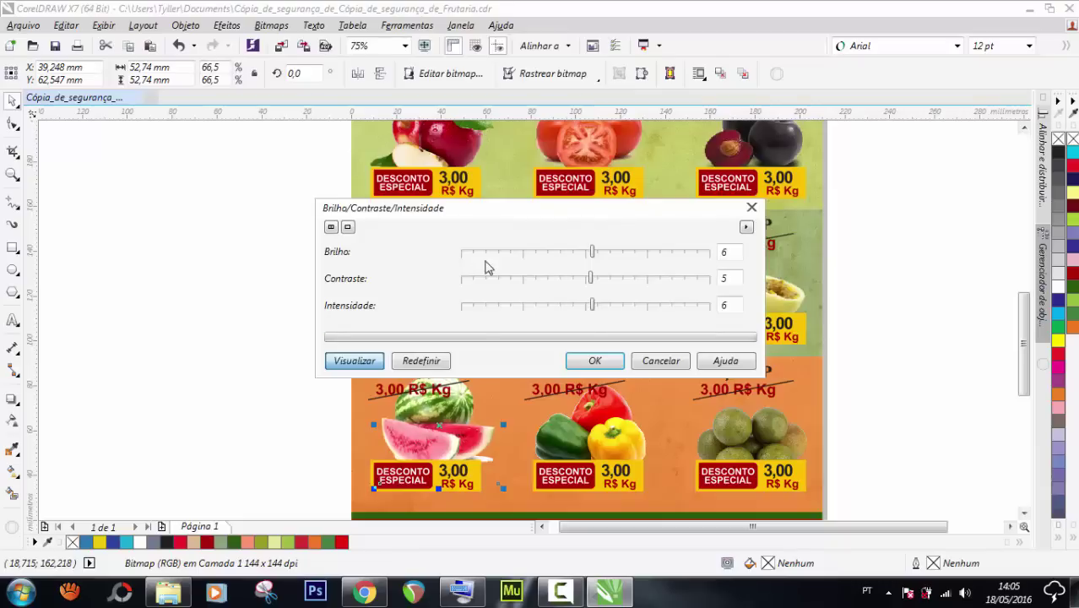
{"action": "left_click_drag", "start_coordinate": [592, 260], "coordinate": [590, 261]}
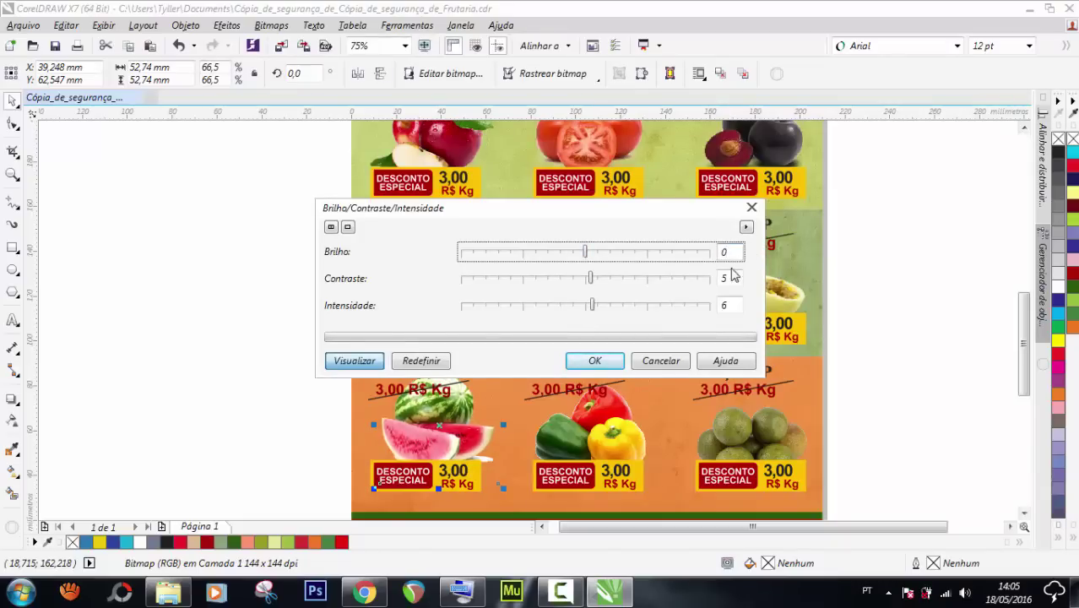
{"action": "left_click_drag", "start_coordinate": [592, 277], "coordinate": [607, 278]}
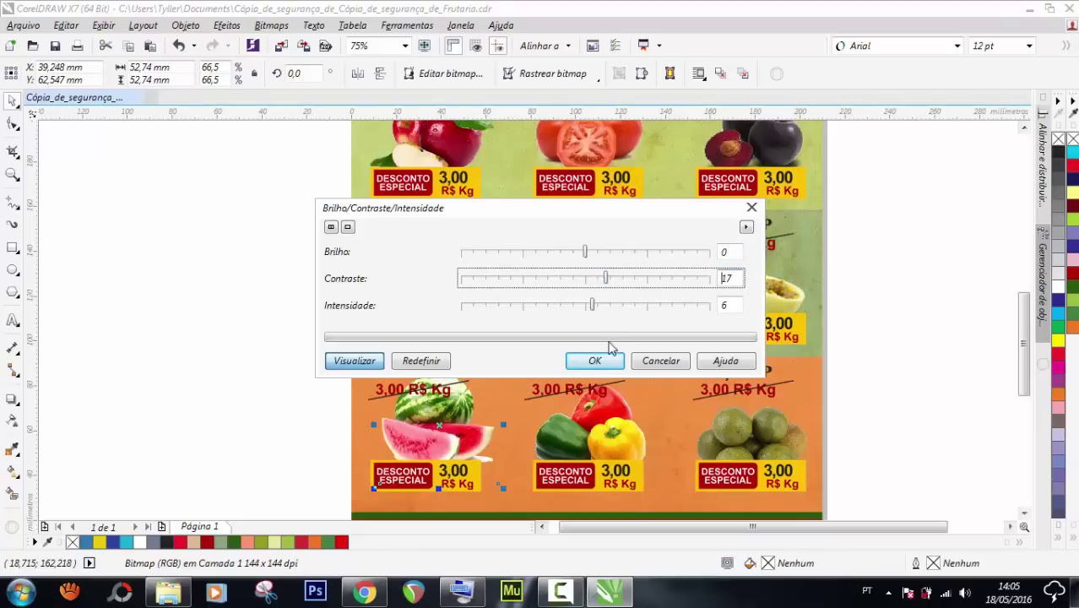
{"action": "left_click", "coordinate": [595, 361]}
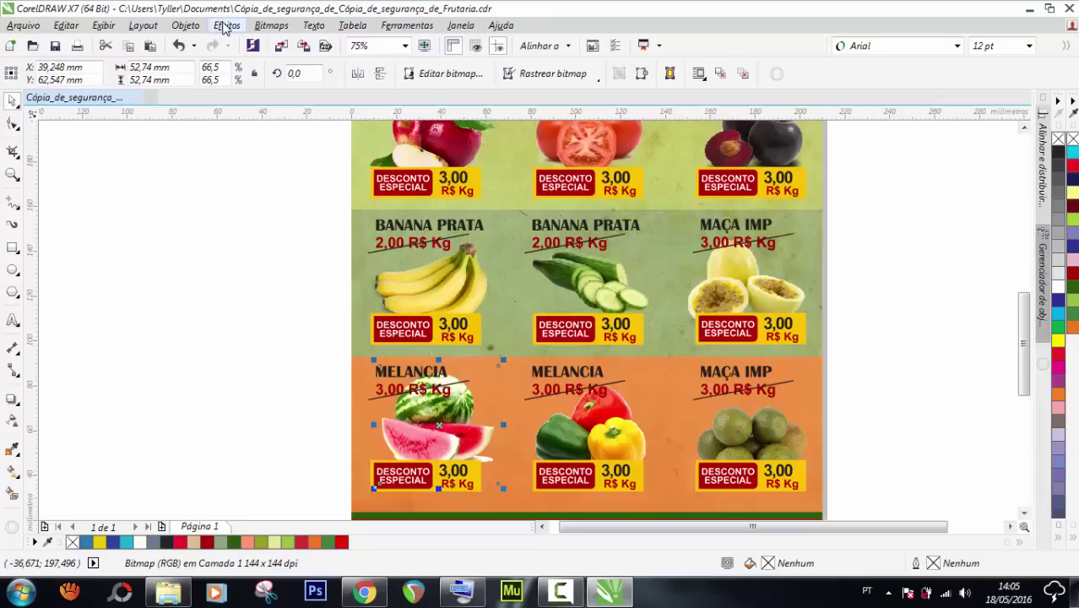
Increase the watermelon photo's saturation on the main channel with the Hue/Saturation/Lightness adjustment
{"action": "left_click", "coordinate": [227, 31]}
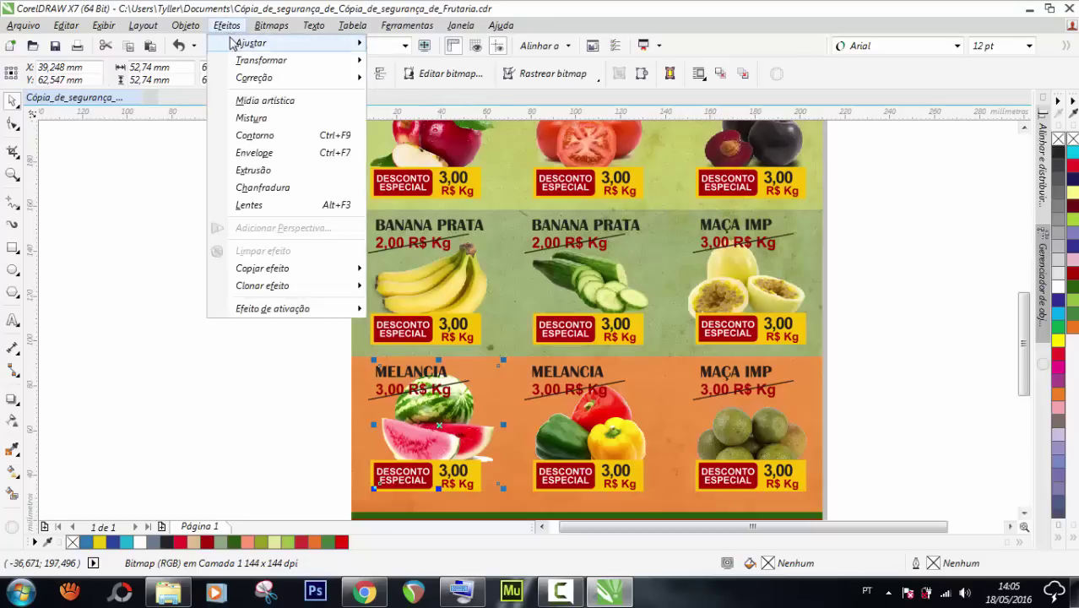
{"action": "mouse_move", "coordinate": [247, 42]}
{"action": "left_click", "coordinate": [517, 181]}
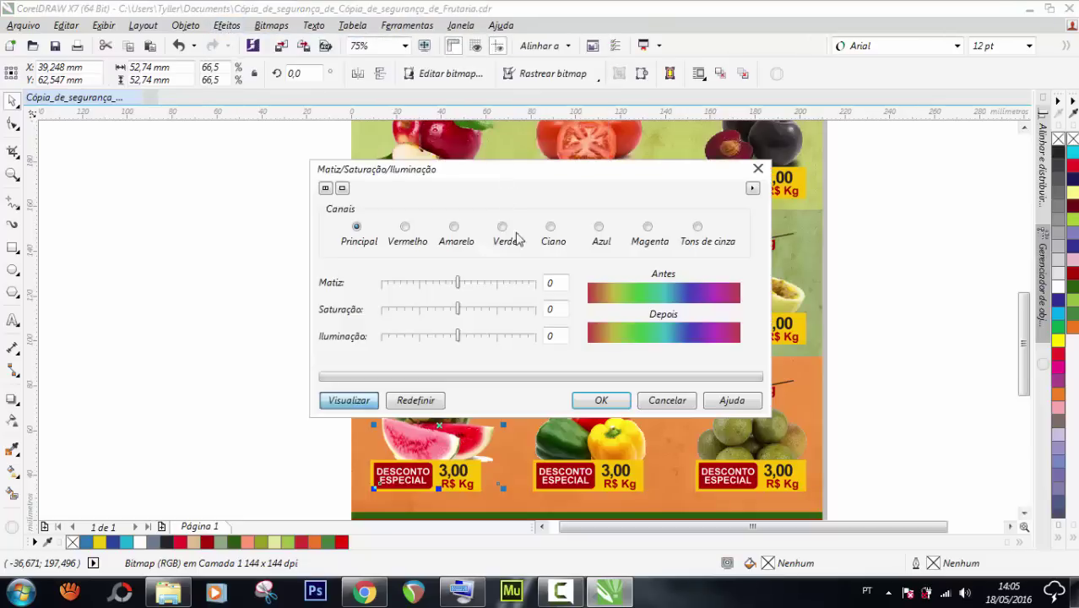
{"action": "left_click_drag", "start_coordinate": [456, 309], "coordinate": [486, 307]}
{"action": "left_click_drag", "start_coordinate": [501, 172], "coordinate": [399, 207]}
{"action": "left_click", "coordinate": [494, 434]}
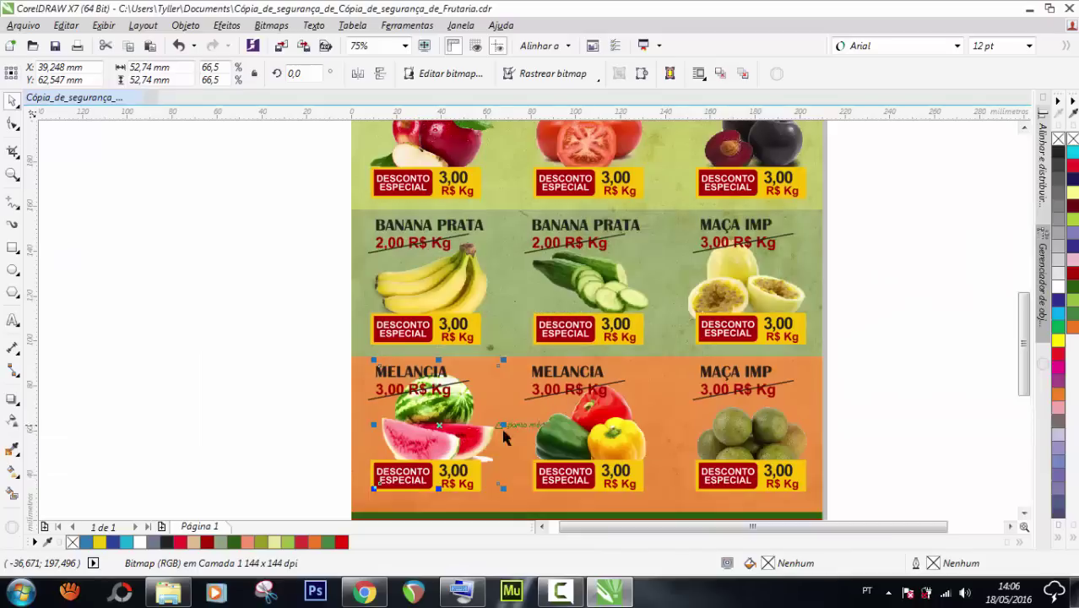
{"action": "left_click", "coordinate": [230, 368]}
{"action": "scroll", "coordinate": [570, 427], "scroll_direction": "down", "scroll_amount": 3}
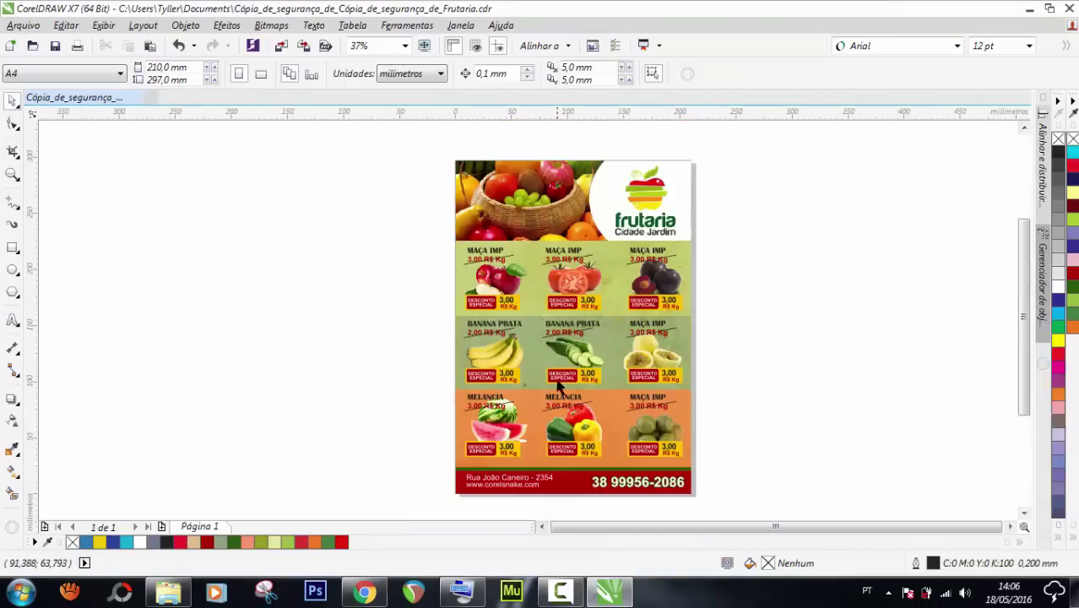
Adjust the banana photo in the second row to brightness 0, contrast 11 and intensity 6
{"action": "scroll", "coordinate": [545, 365], "scroll_direction": "up", "scroll_amount": 3}
{"action": "left_click", "coordinate": [467, 353]}
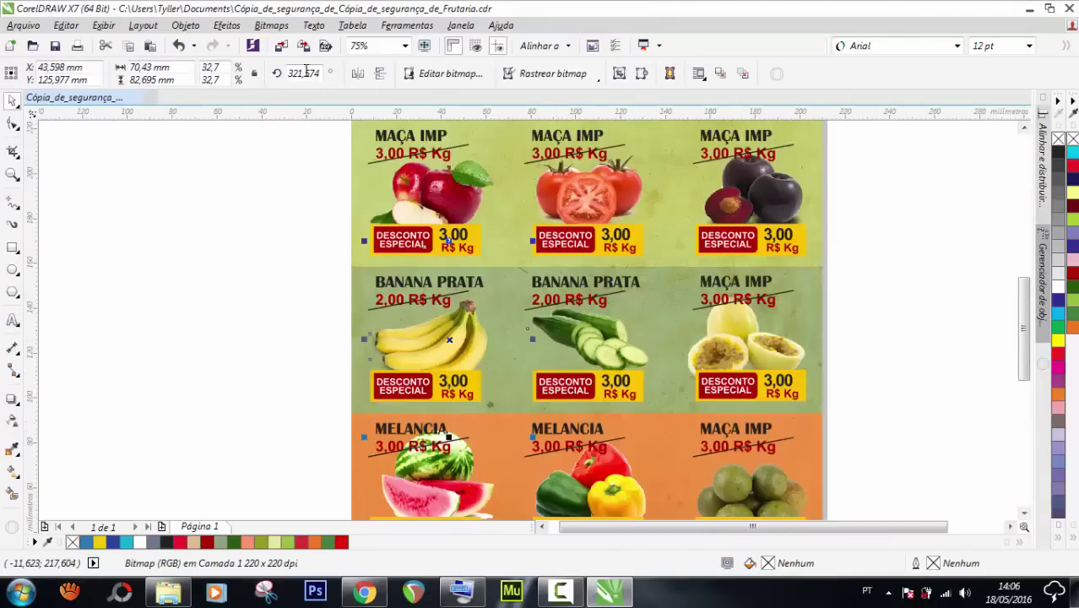
{"action": "left_click", "coordinate": [226, 25]}
{"action": "mouse_move", "coordinate": [274, 44]}
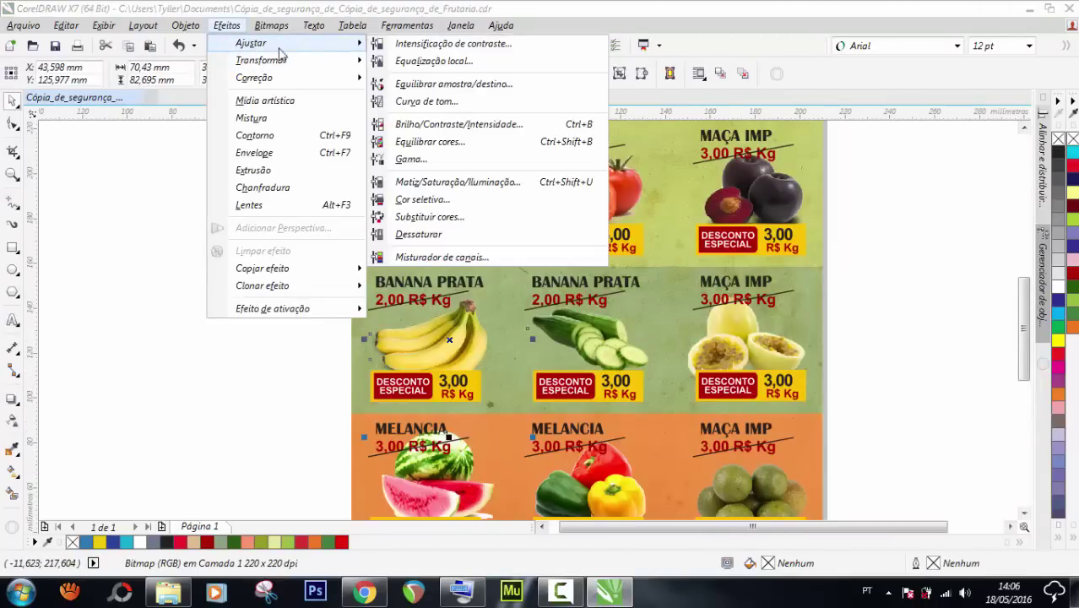
{"action": "left_click", "coordinate": [477, 125]}
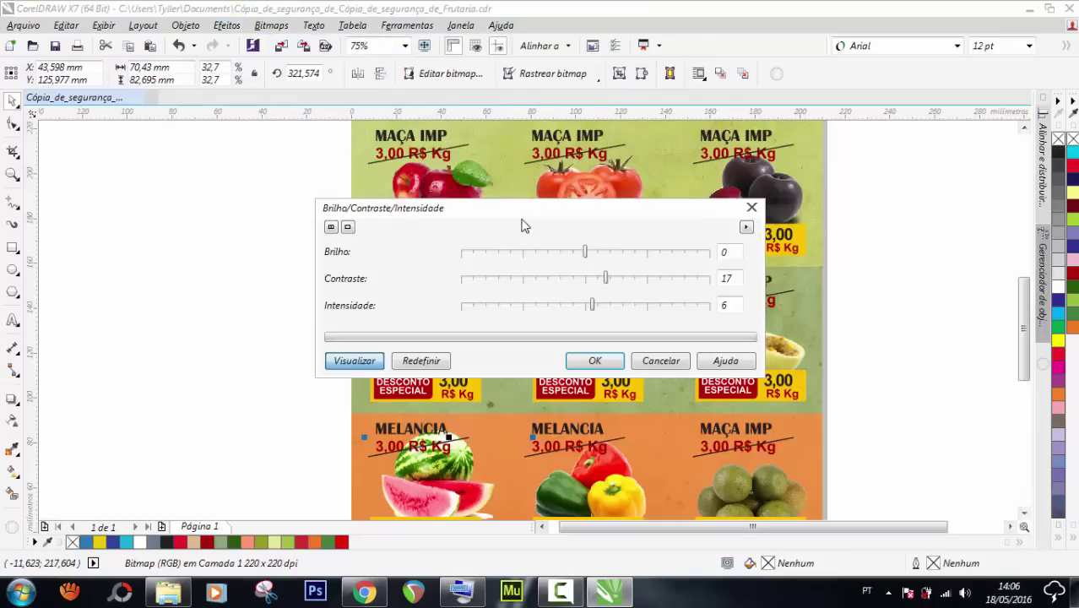
{"action": "left_click_drag", "start_coordinate": [602, 212], "coordinate": [848, 158]}
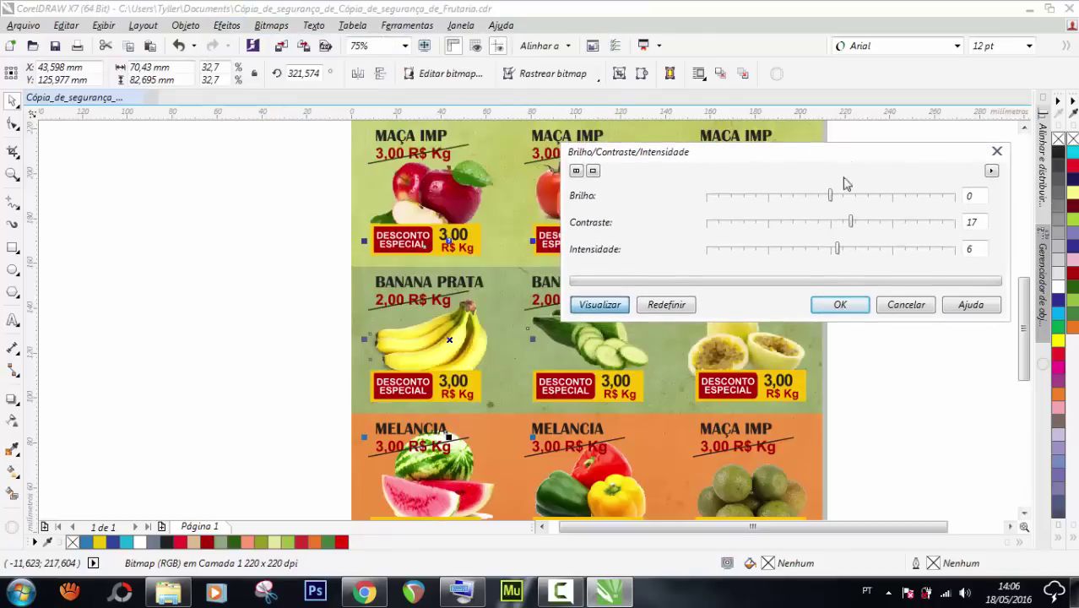
{"action": "left_click_drag", "start_coordinate": [851, 223], "coordinate": [845, 223]}
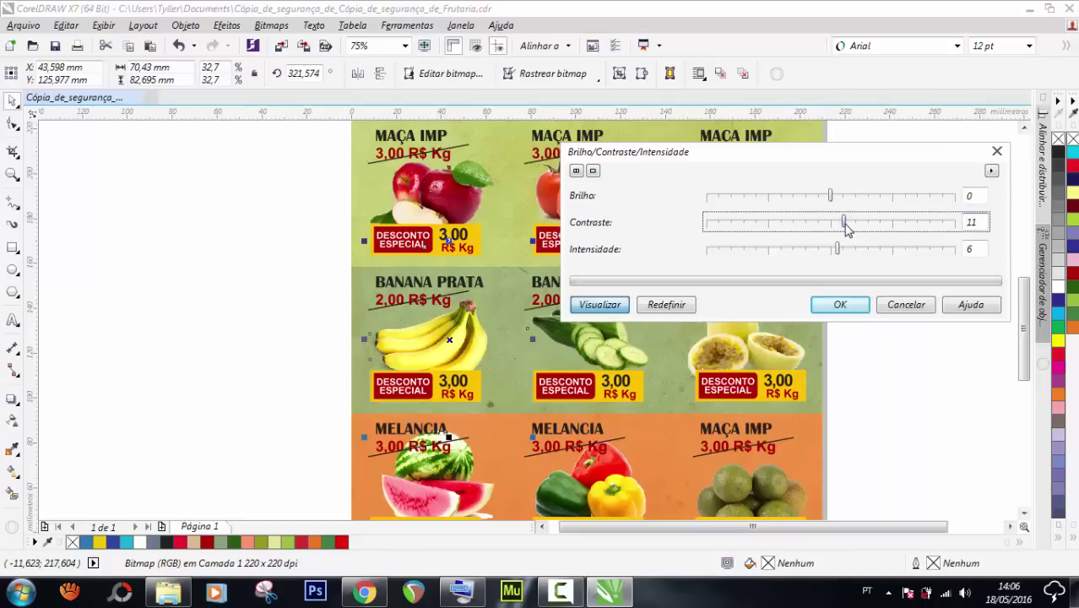
{"action": "left_click", "coordinate": [835, 304]}
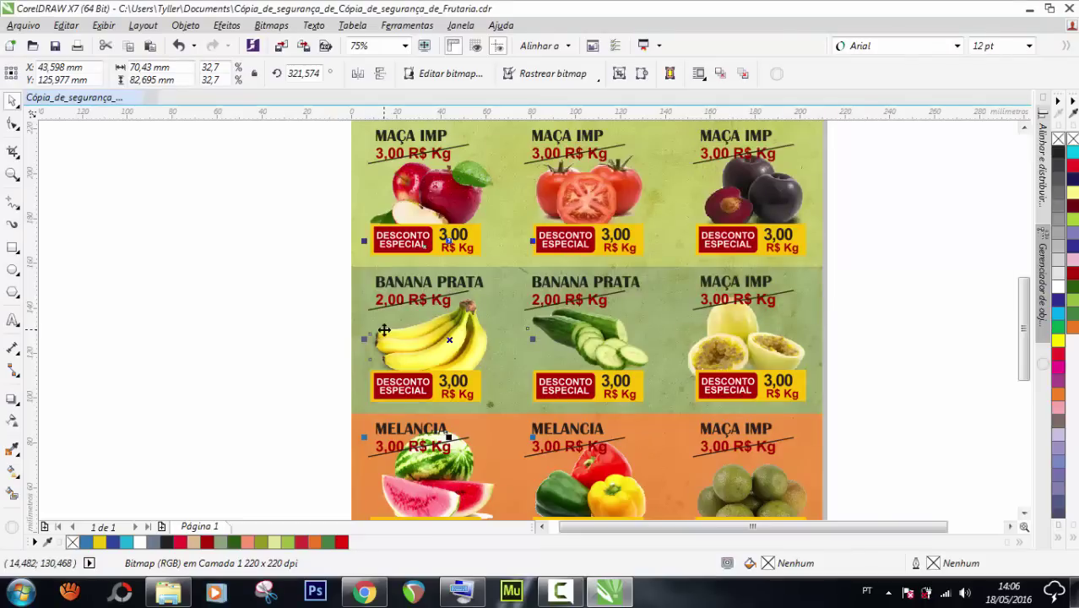
{"action": "scroll", "coordinate": [387, 331], "scroll_direction": "down", "scroll_amount": 2}
{"action": "left_click", "coordinate": [255, 338]}
Adjust the passion fruit photo in the second row to brightness 0, contrast 12 and intensity 6
{"action": "scroll", "coordinate": [456, 370], "scroll_direction": "up", "scroll_amount": 2}
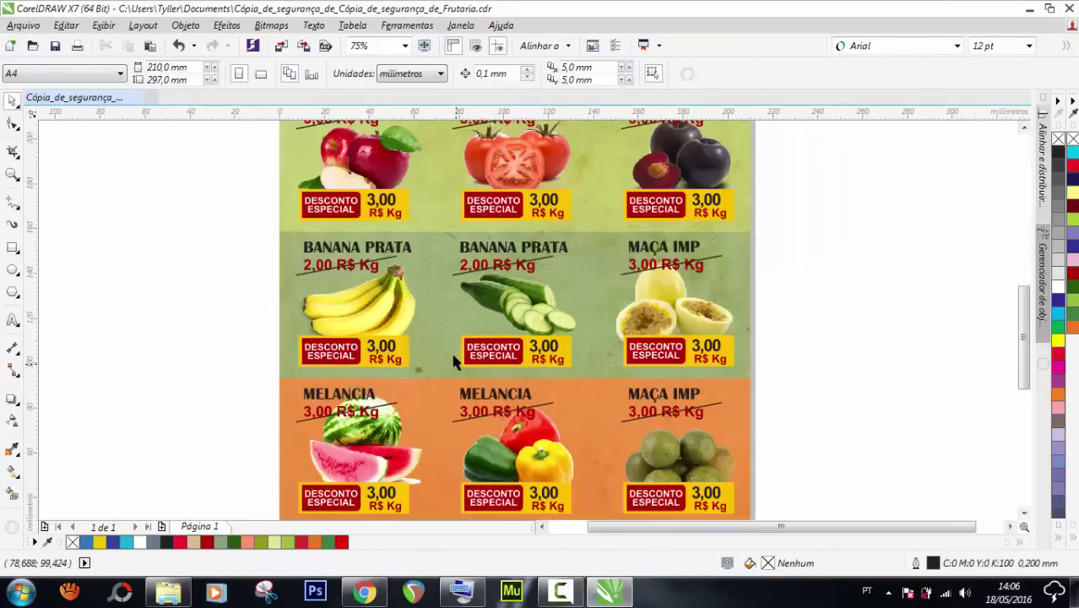
{"action": "left_click", "coordinate": [659, 319]}
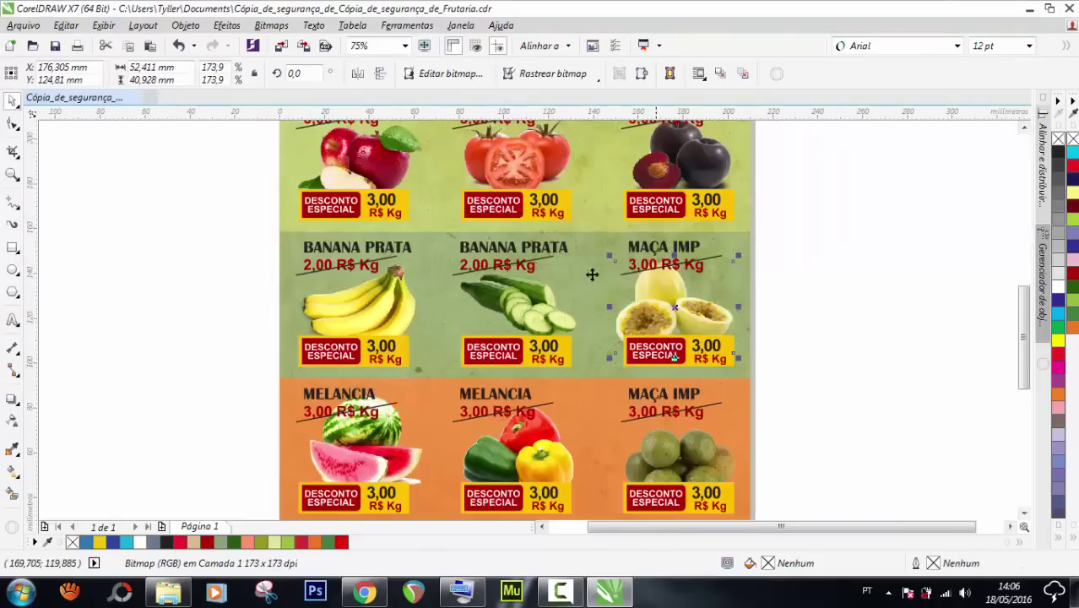
{"action": "left_click", "coordinate": [226, 26]}
{"action": "mouse_move", "coordinate": [241, 47]}
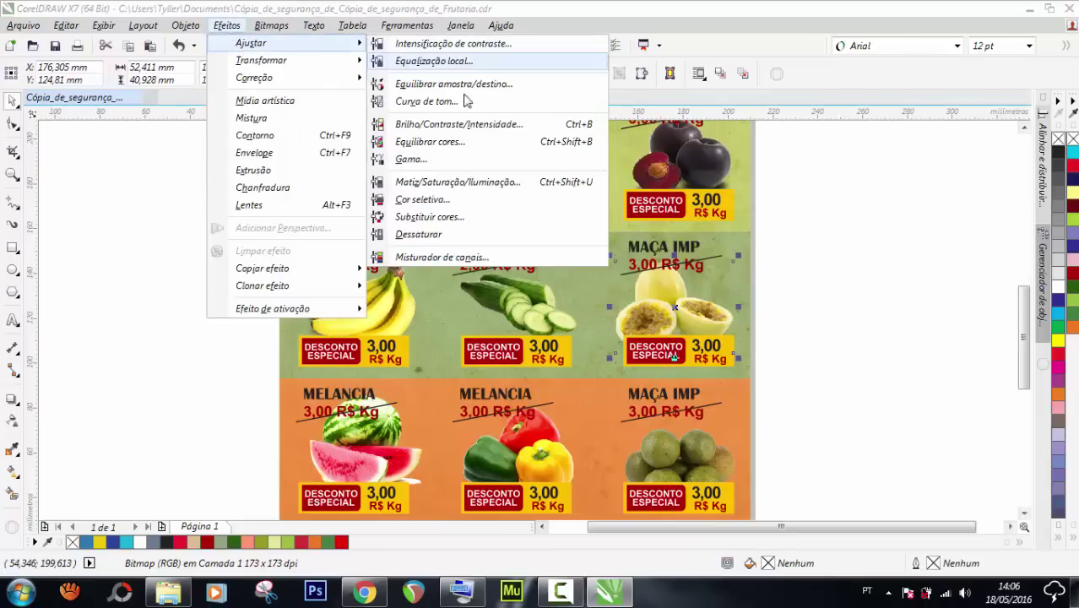
{"action": "left_click", "coordinate": [463, 124]}
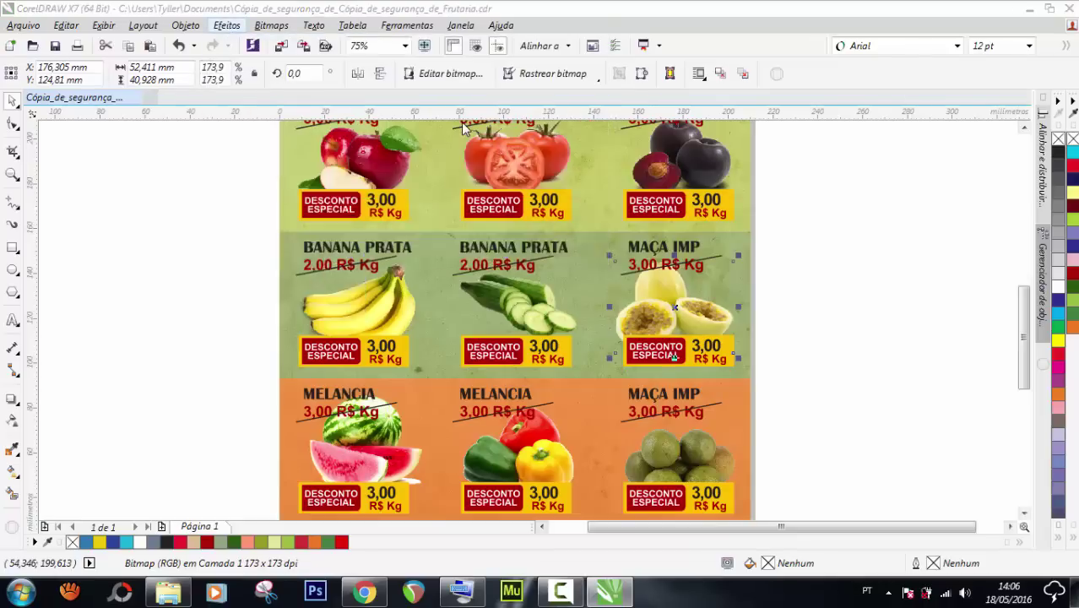
{"action": "left_click_drag", "start_coordinate": [578, 216], "coordinate": [342, 200]}
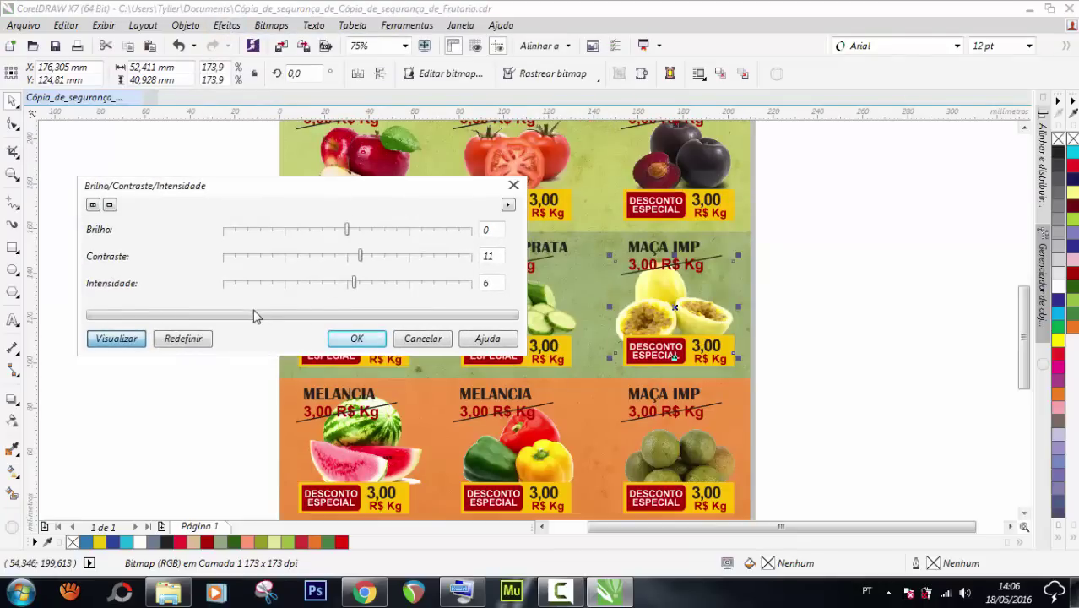
{"action": "left_click_drag", "start_coordinate": [365, 253], "coordinate": [366, 257]}
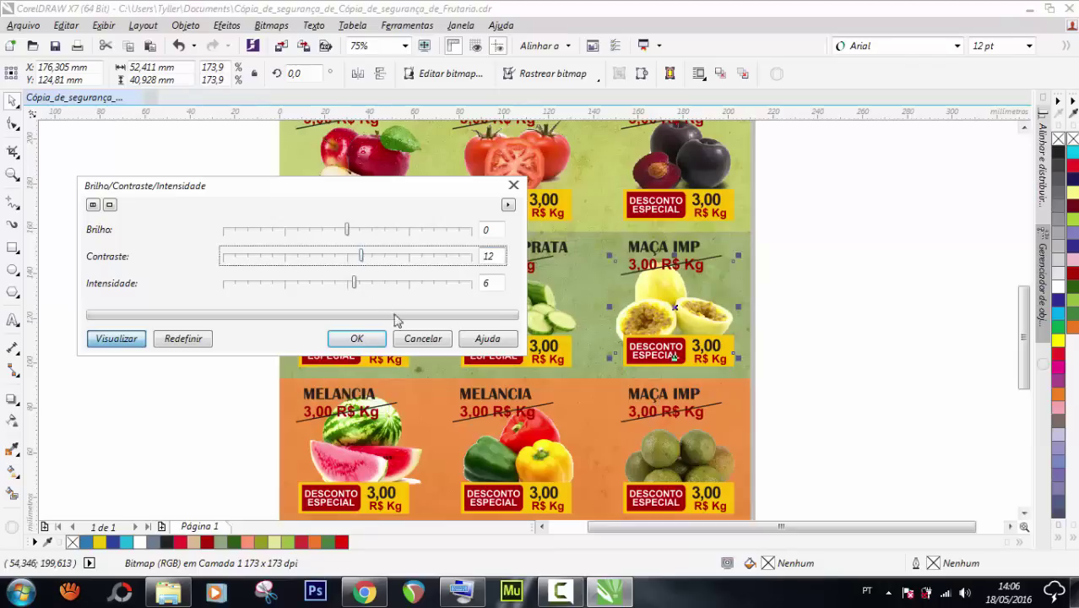
{"action": "left_click", "coordinate": [356, 338]}
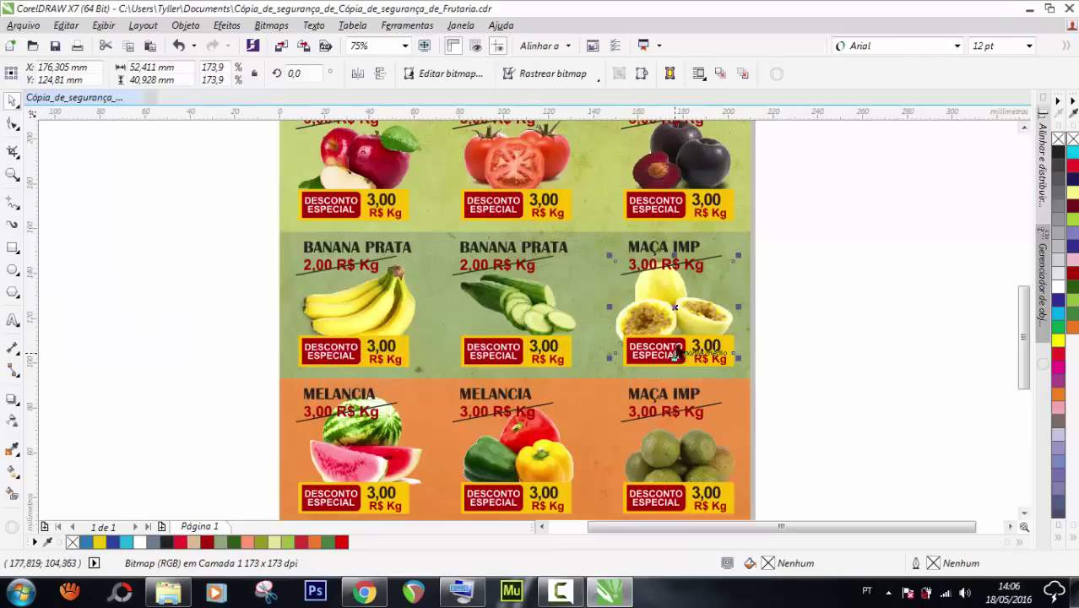
{"action": "left_click", "coordinate": [870, 330]}
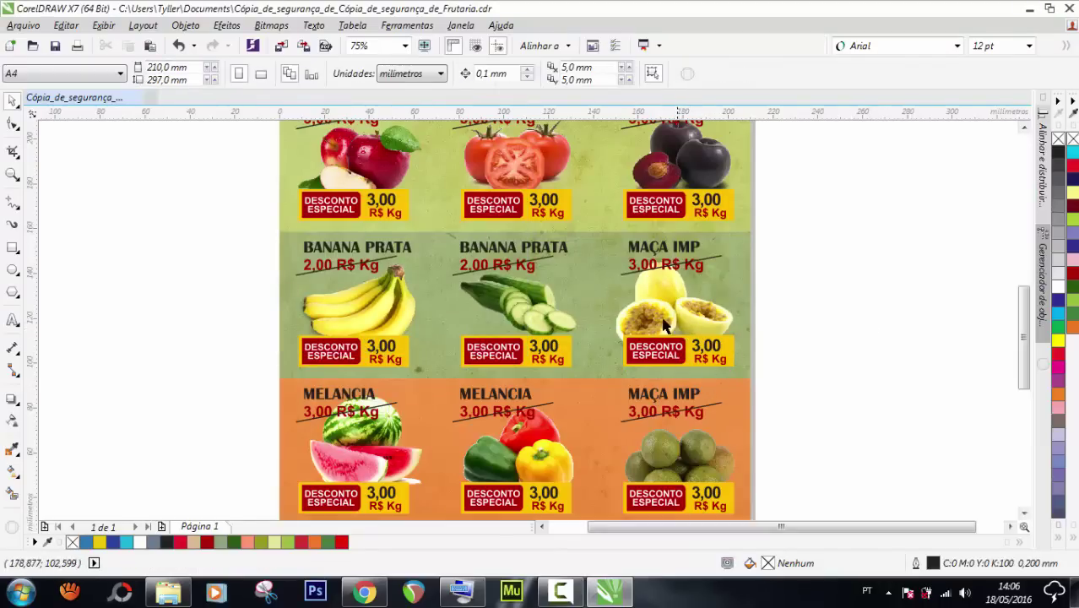
Try to apply the Brightness/Contrast/Intensity adjustment to the green fruit photo in the third row
{"action": "scroll", "coordinate": [665, 359], "scroll_direction": "down", "scroll_amount": 2}
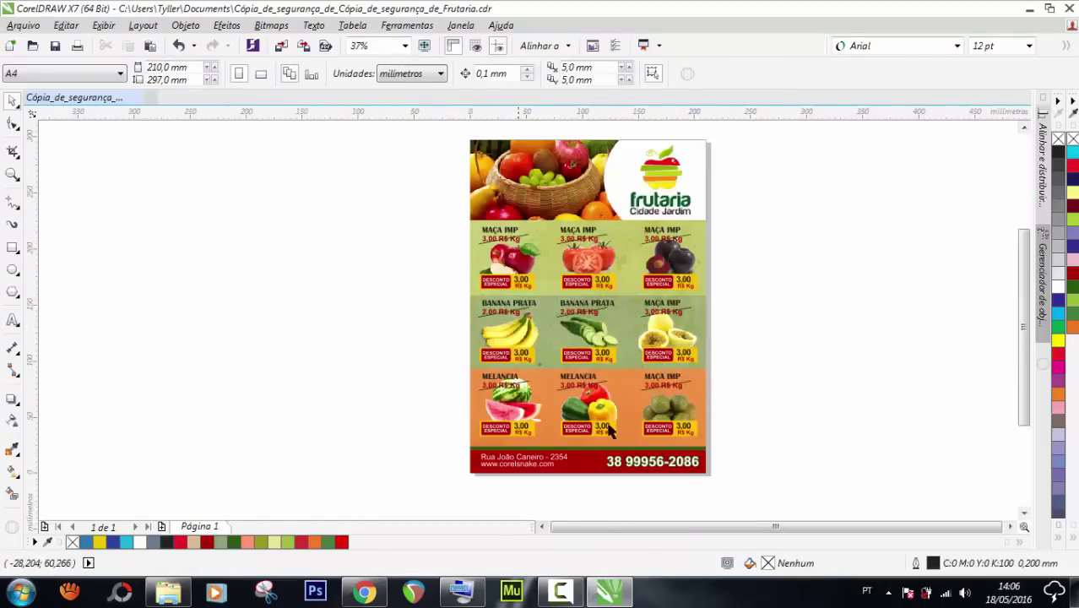
{"action": "scroll", "coordinate": [667, 418], "scroll_direction": "up", "scroll_amount": 2}
{"action": "left_click", "coordinate": [675, 409]}
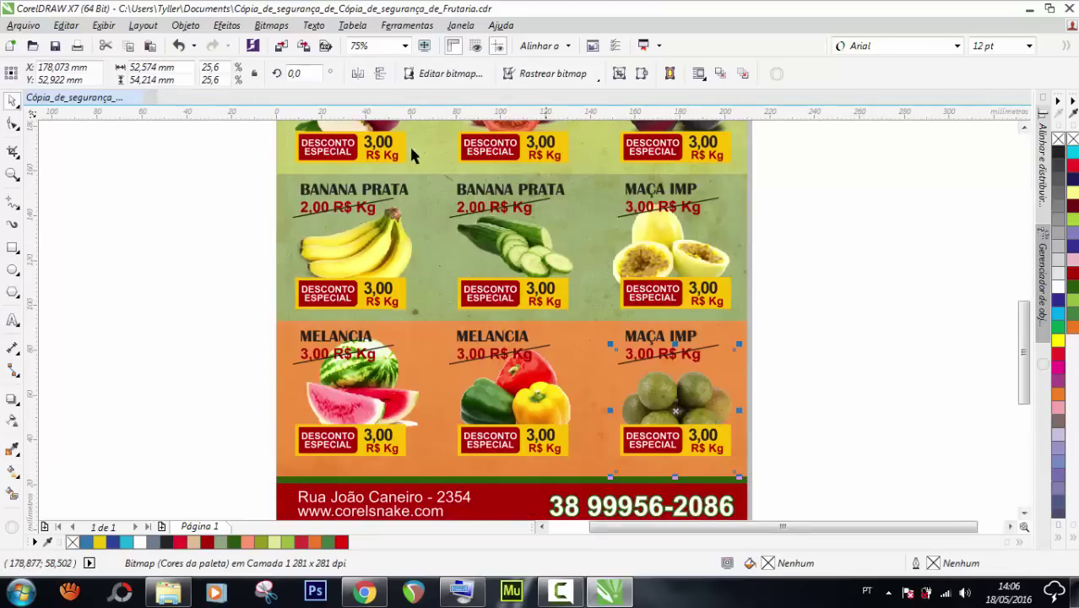
{"action": "left_click", "coordinate": [241, 29]}
{"action": "mouse_move", "coordinate": [253, 41]}
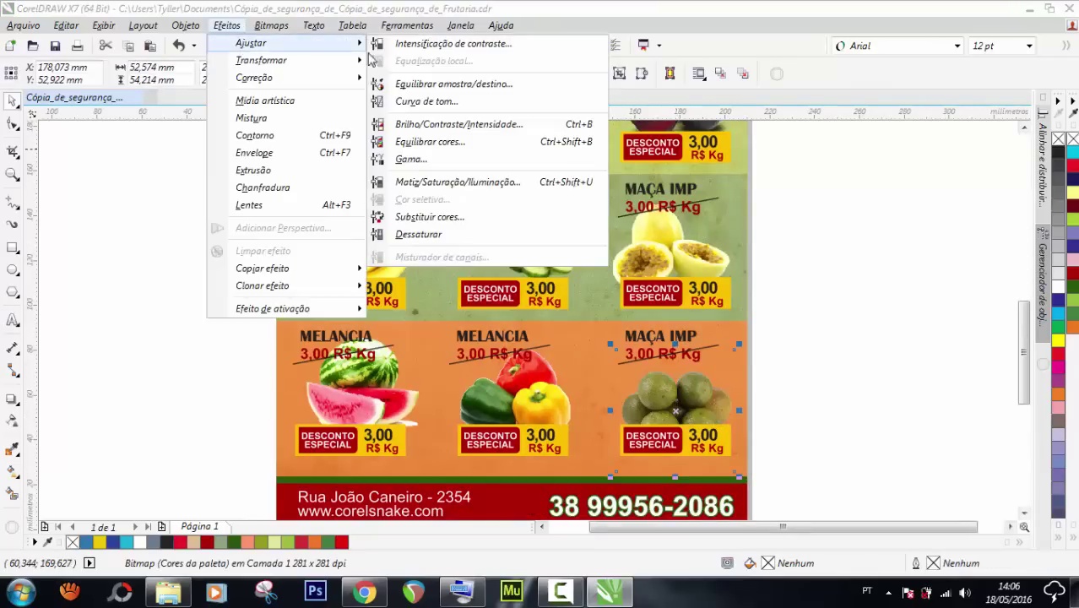
{"action": "left_click", "coordinate": [464, 133]}
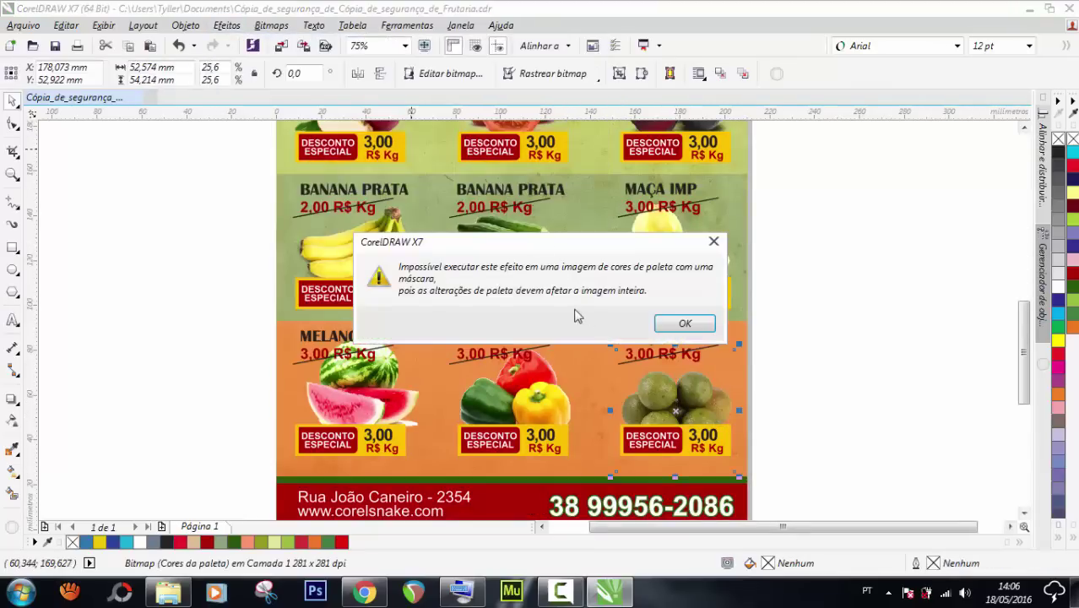
{"action": "left_click", "coordinate": [713, 243]}
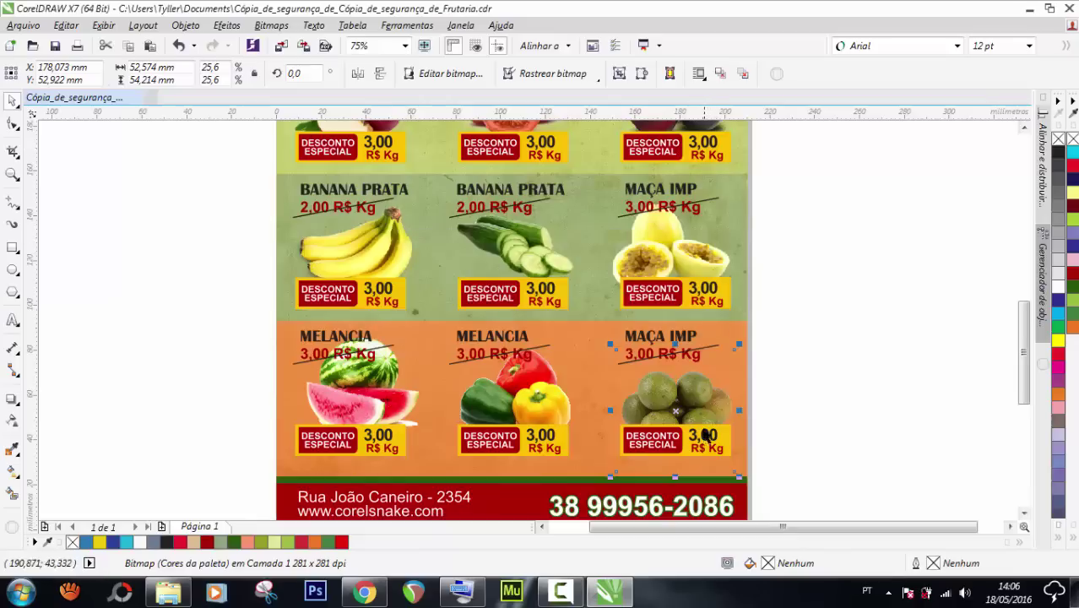
{"action": "right_click", "coordinate": [701, 410]}
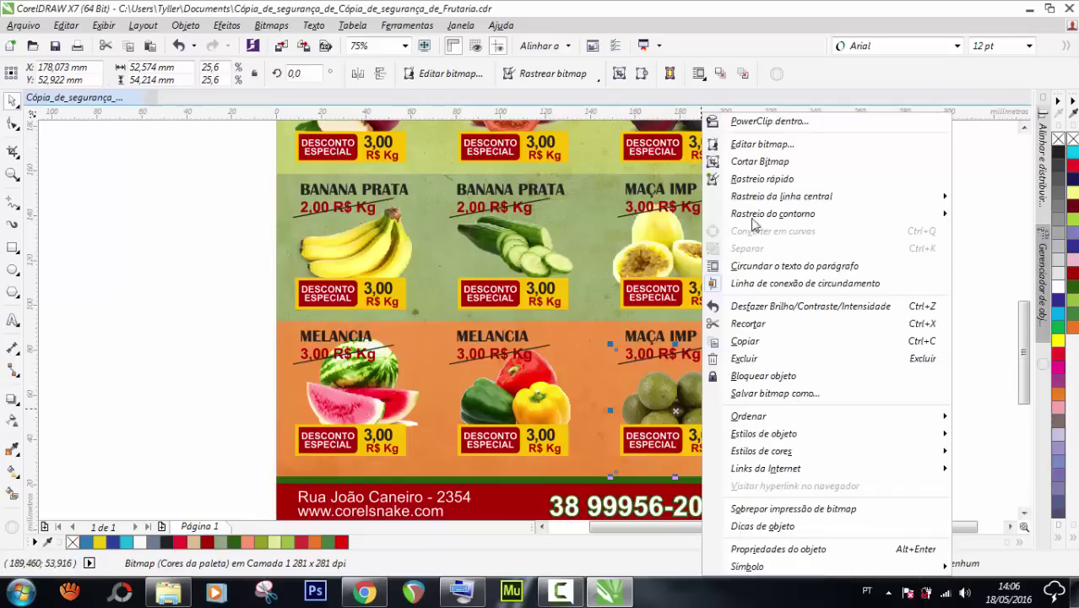
{"action": "left_click", "coordinate": [973, 326]}
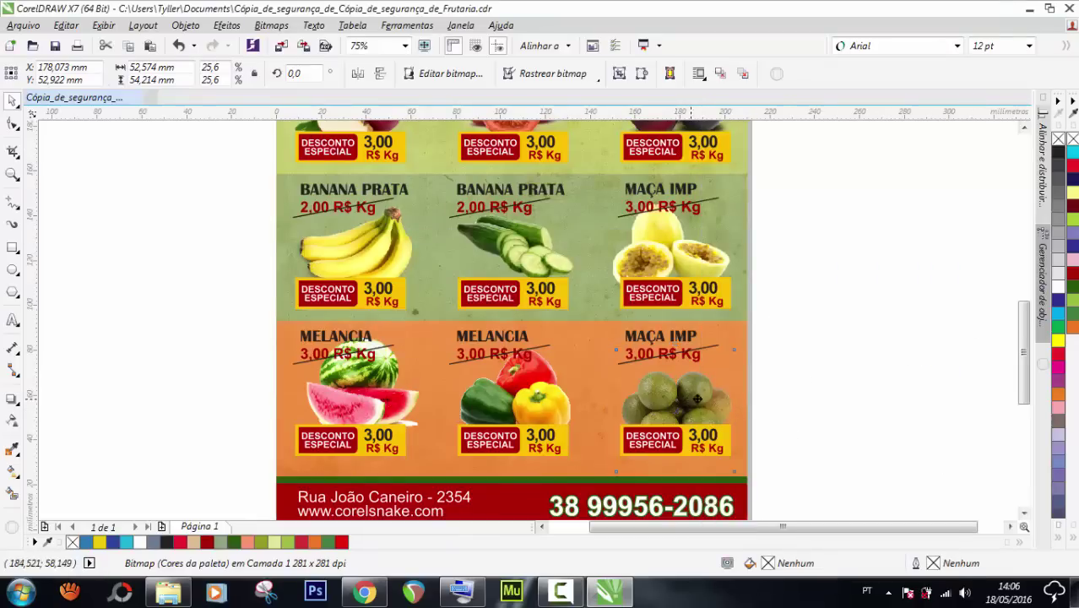
Undo the accidental move of the green fruit photo and retry the Brightness/Contrast/Intensity adjustment on it
{"action": "left_click_drag", "start_coordinate": [686, 399], "coordinate": [696, 396]}
{"action": "key", "text": "ctrl+z"}
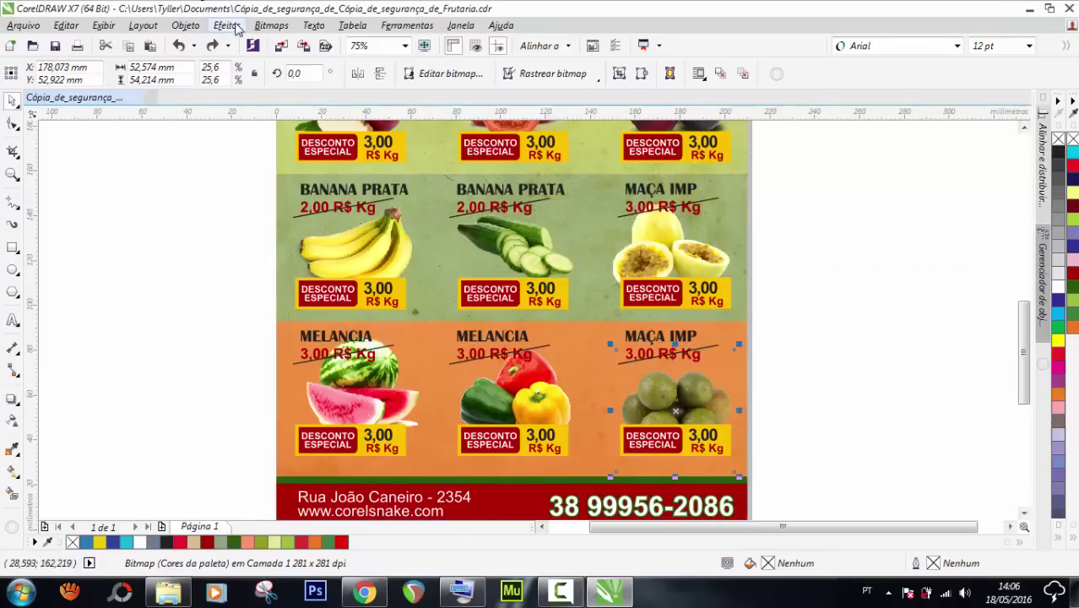
{"action": "left_click", "coordinate": [226, 25]}
{"action": "mouse_move", "coordinate": [250, 44]}
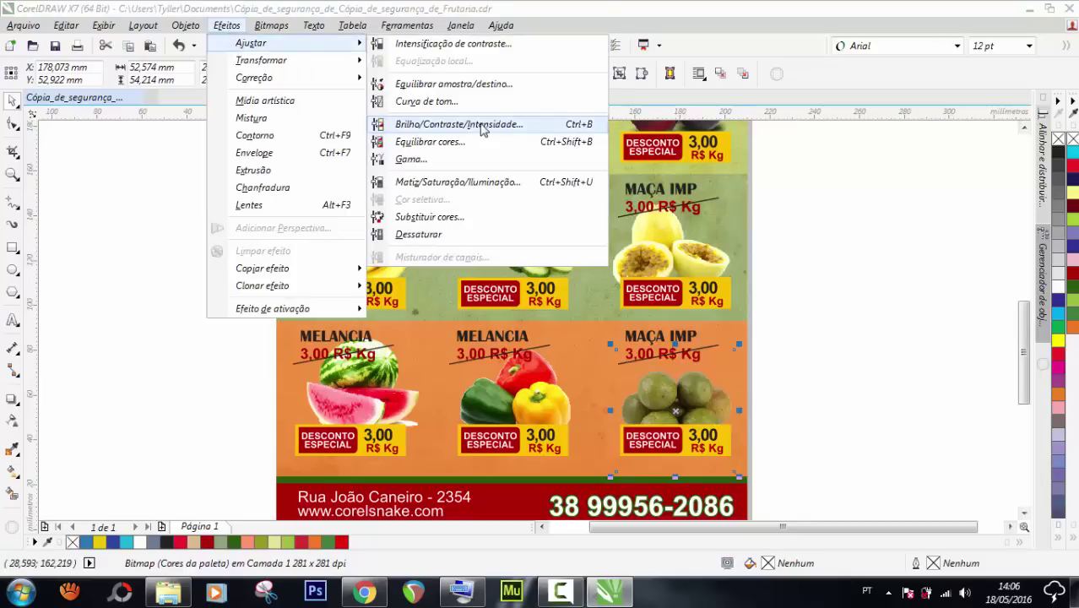
{"action": "left_click", "coordinate": [482, 125]}
{"action": "left_click", "coordinate": [683, 324]}
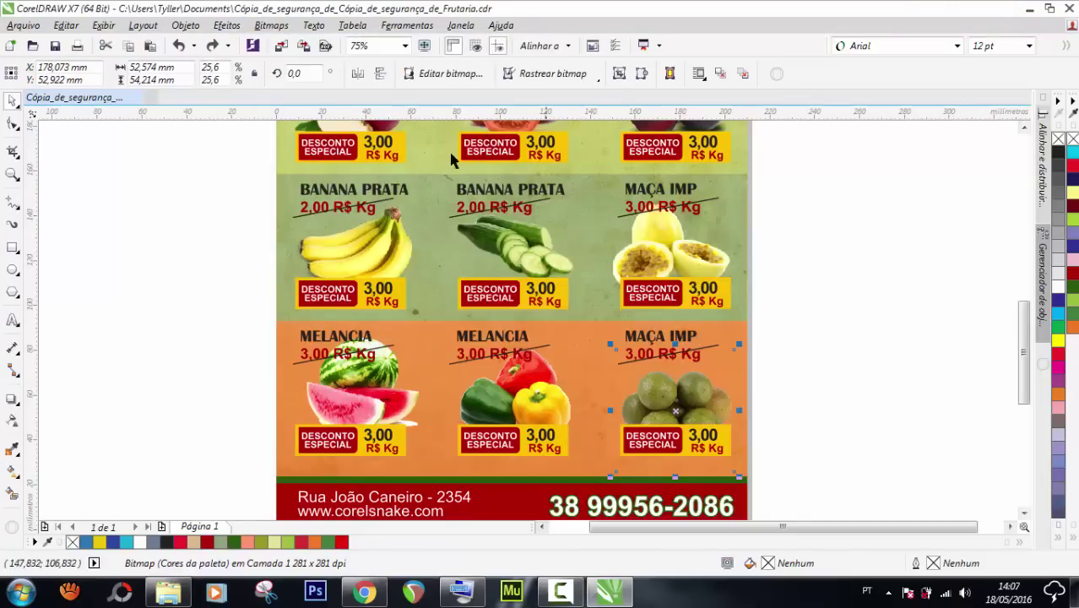
Convert the third-row green fruit photo to a CMYK bitmap at 300 dpi
{"action": "left_click", "coordinate": [274, 27]}
{"action": "left_click", "coordinate": [290, 47]}
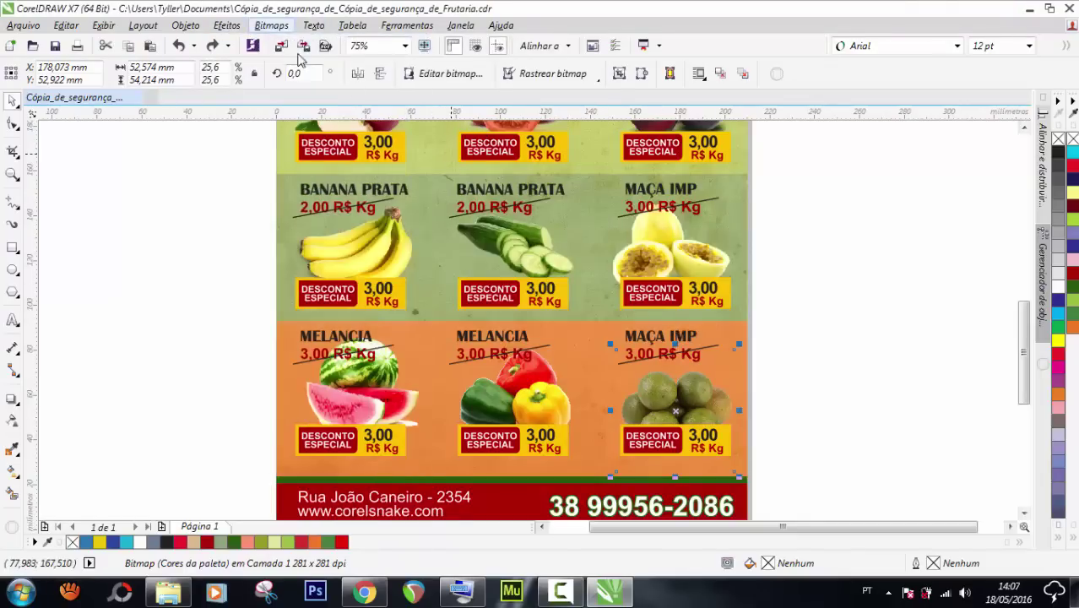
{"action": "left_click", "coordinate": [498, 378]}
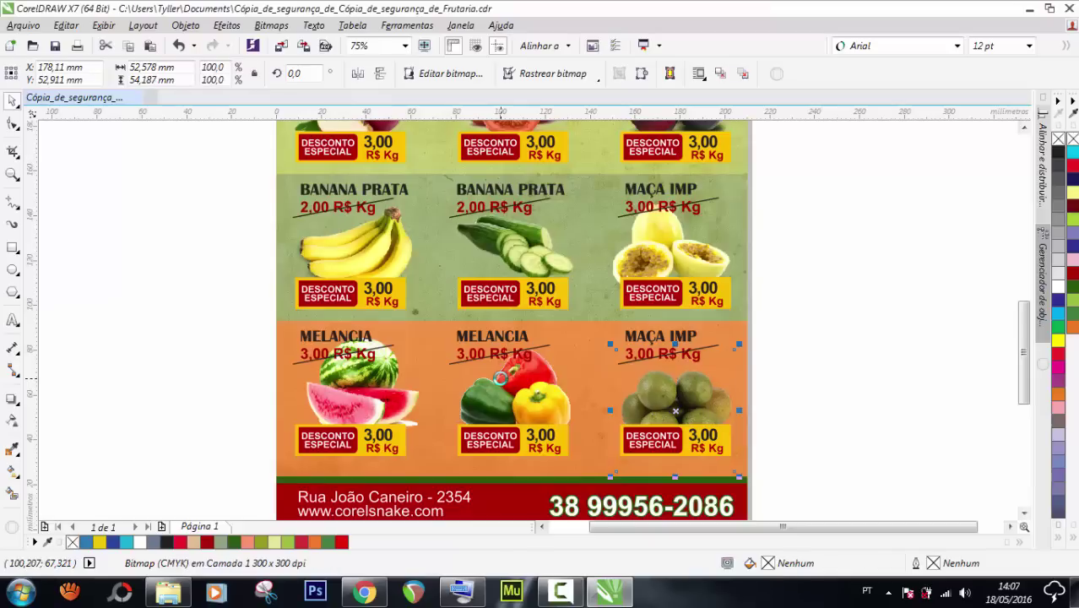
Adjust the converted green fruit photo to brightness 0, contrast 12 and intensity 6
{"action": "left_click", "coordinate": [226, 26]}
{"action": "mouse_move", "coordinate": [230, 44]}
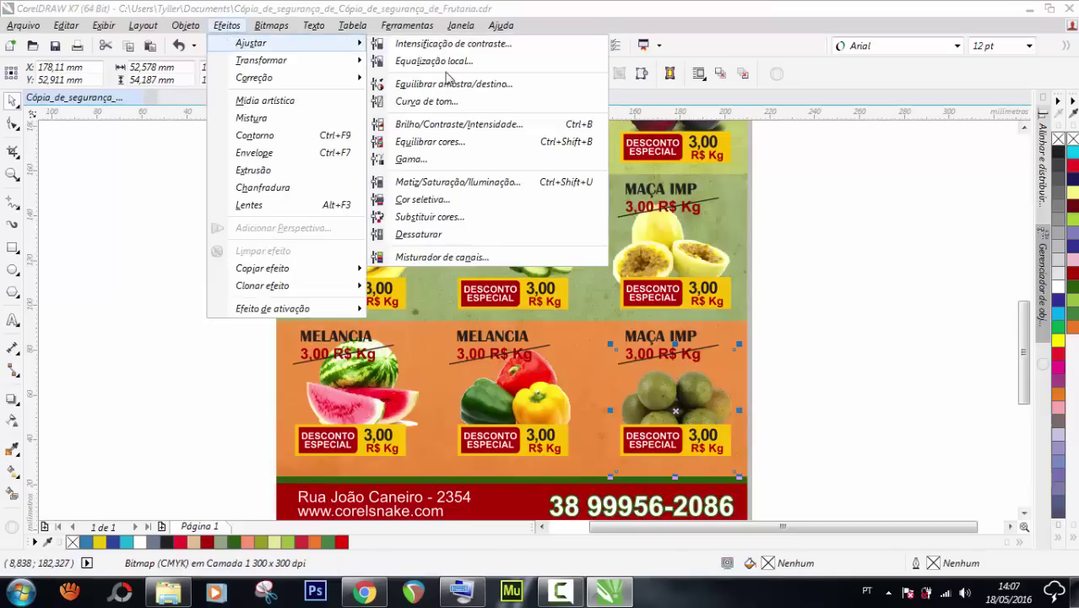
{"action": "left_click", "coordinate": [473, 175]}
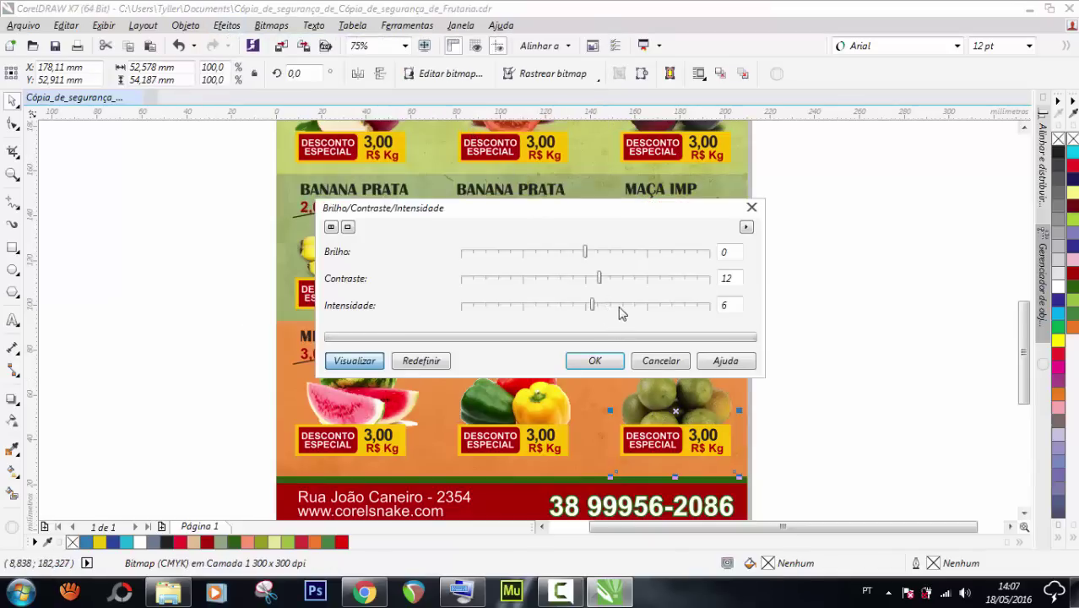
{"action": "left_click", "coordinate": [595, 361]}
{"action": "left_click", "coordinate": [870, 368]}
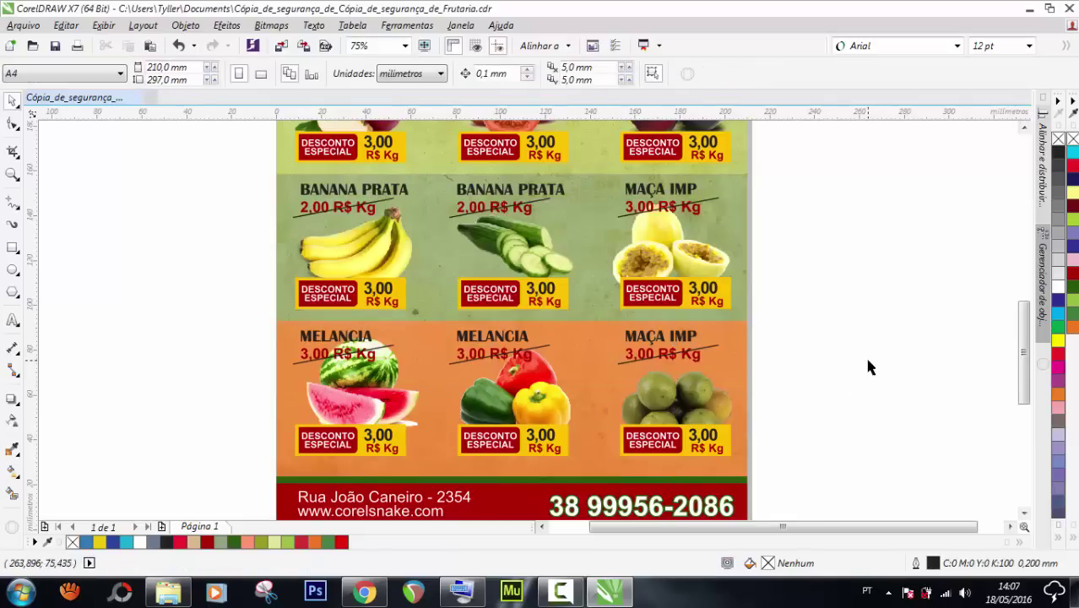
Examine the whole flyer and the product rows up close to check the photos and coloured bands
{"action": "double_click", "coordinate": [12, 175]}
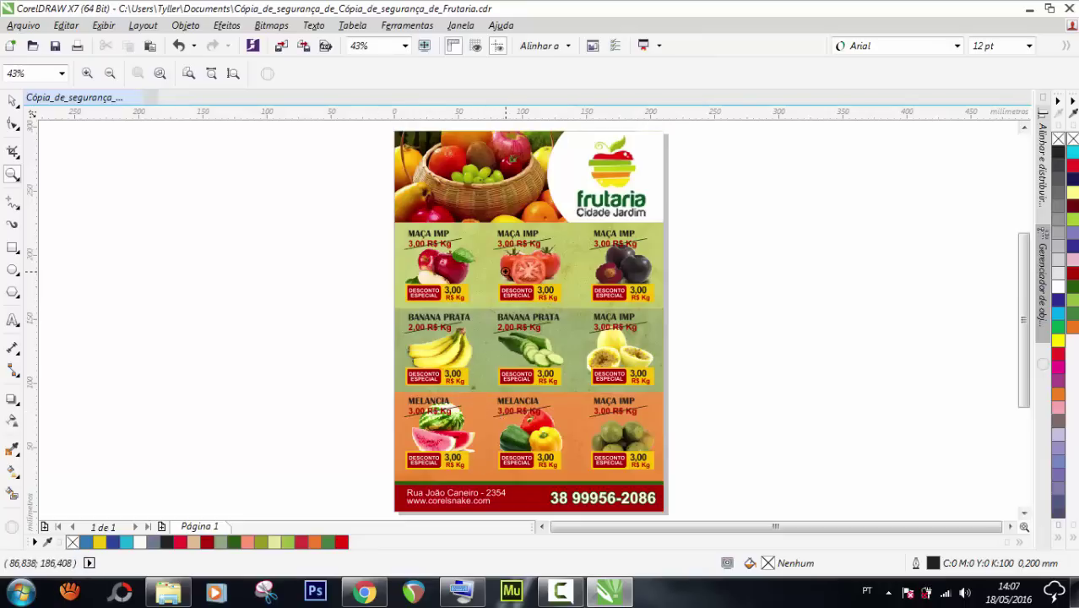
{"action": "scroll", "coordinate": [524, 268], "scroll_direction": "up", "scroll_amount": 3}
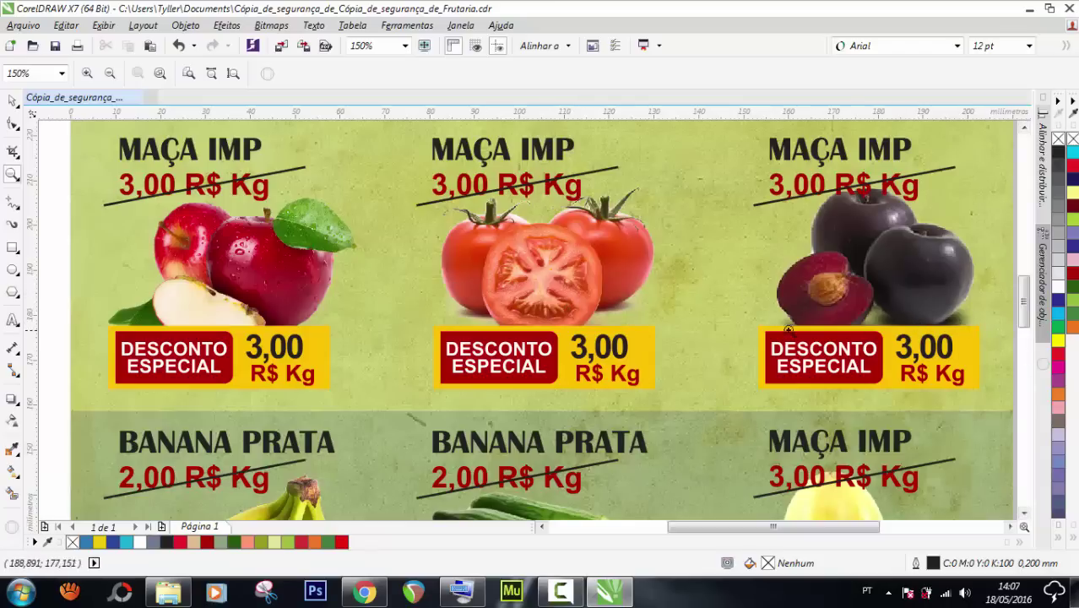
{"action": "scroll", "coordinate": [523, 255], "scroll_direction": "down", "scroll_amount": 1}
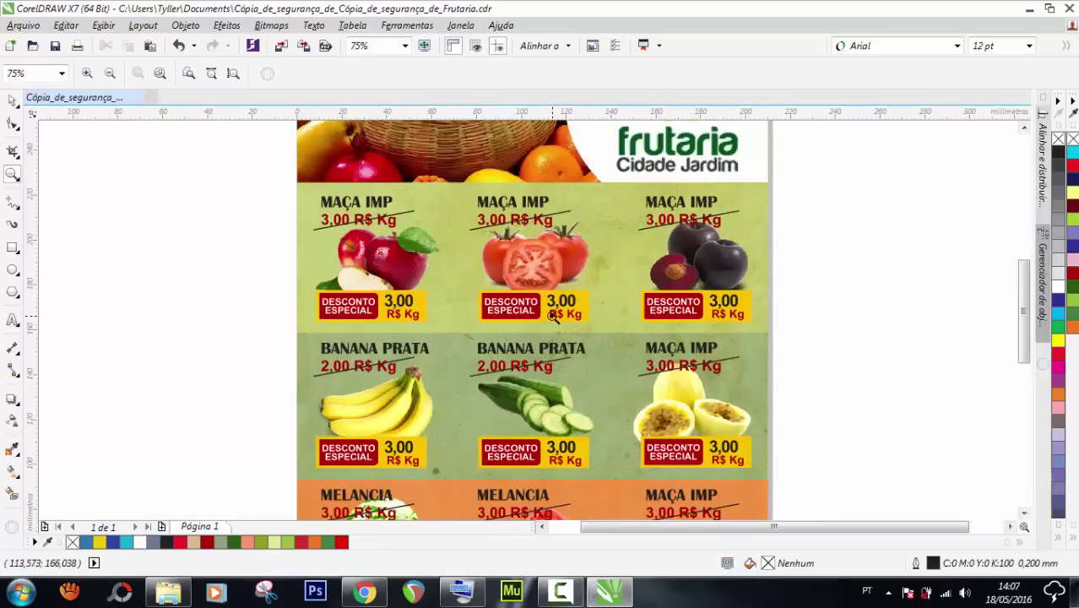
{"action": "left_click", "coordinate": [13, 100]}
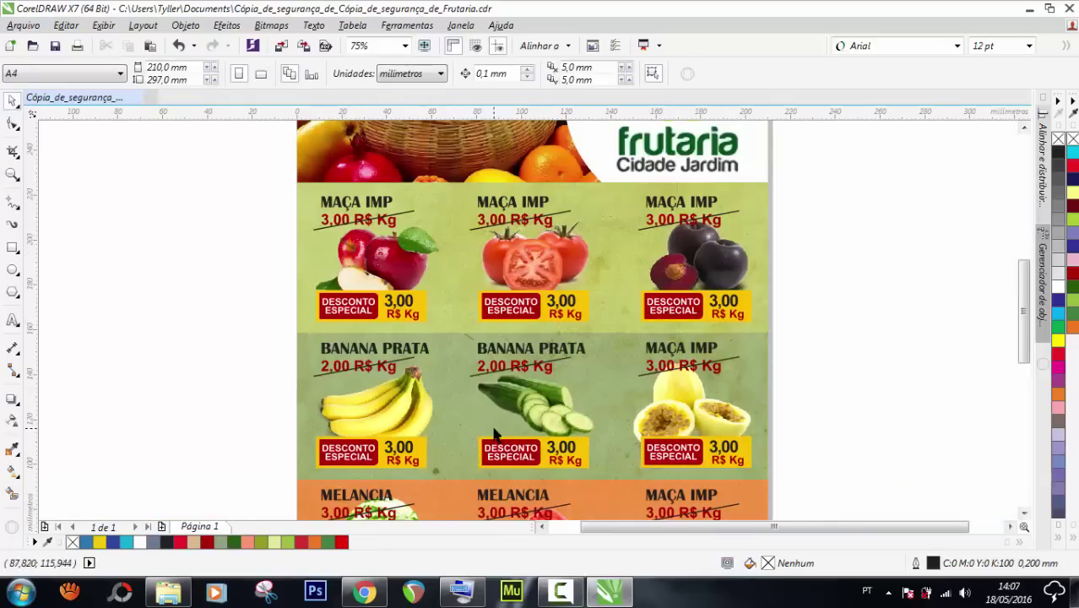
{"action": "scroll", "coordinate": [524, 342], "scroll_direction": "down", "scroll_amount": 2}
{"action": "scroll", "coordinate": [523, 342], "scroll_direction": "down", "scroll_amount": 3}
{"action": "double_click", "coordinate": [12, 174]}
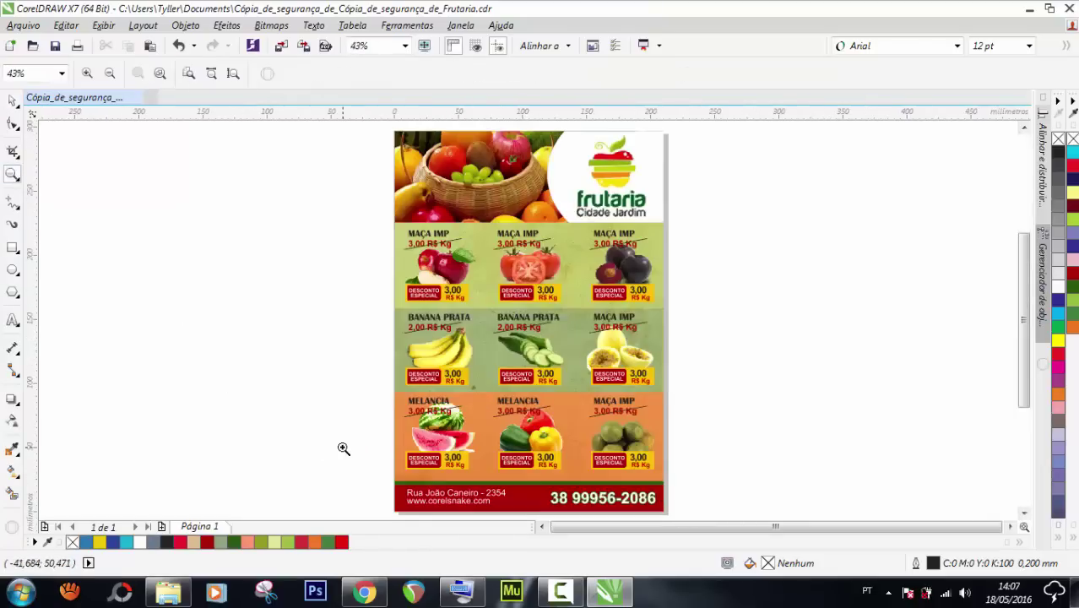
{"action": "left_click", "coordinate": [13, 100]}
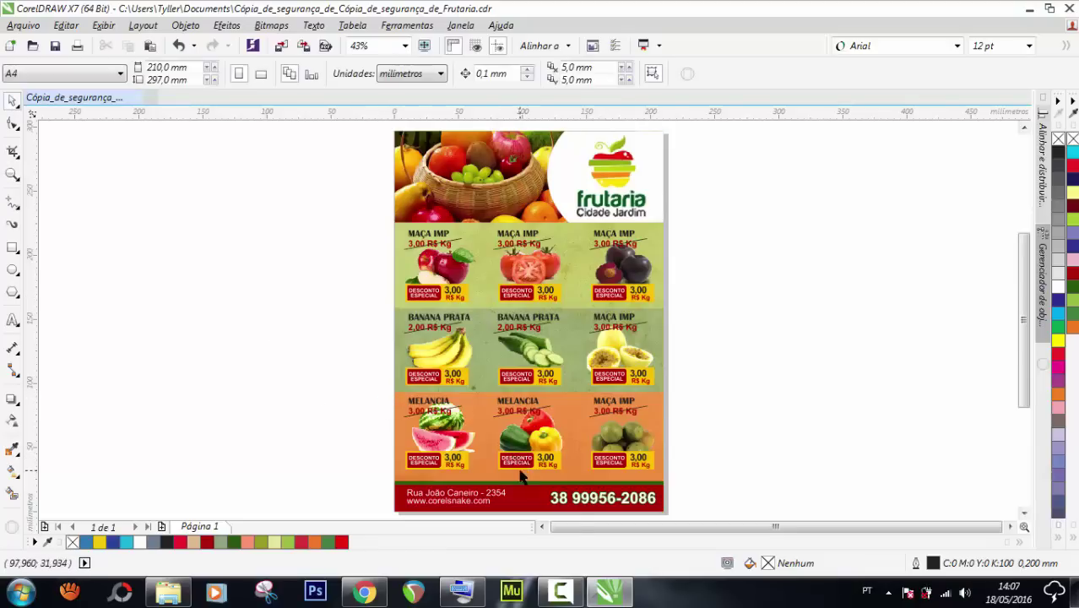
{"action": "scroll", "coordinate": [516, 464], "scroll_direction": "up", "scroll_amount": 4}
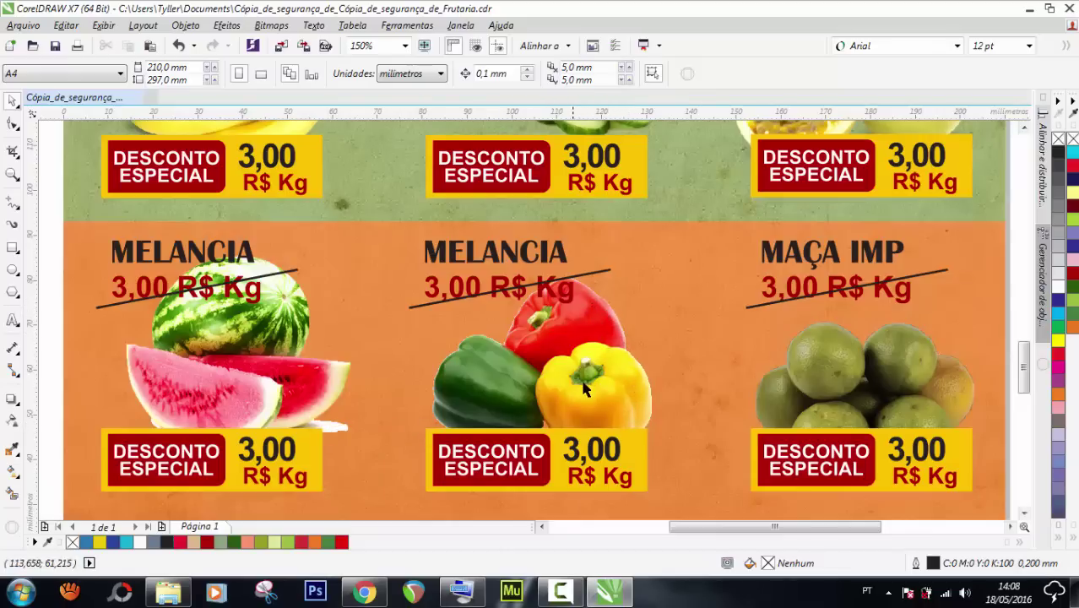
{"action": "scroll", "coordinate": [587, 393], "scroll_direction": "down", "scroll_amount": 2}
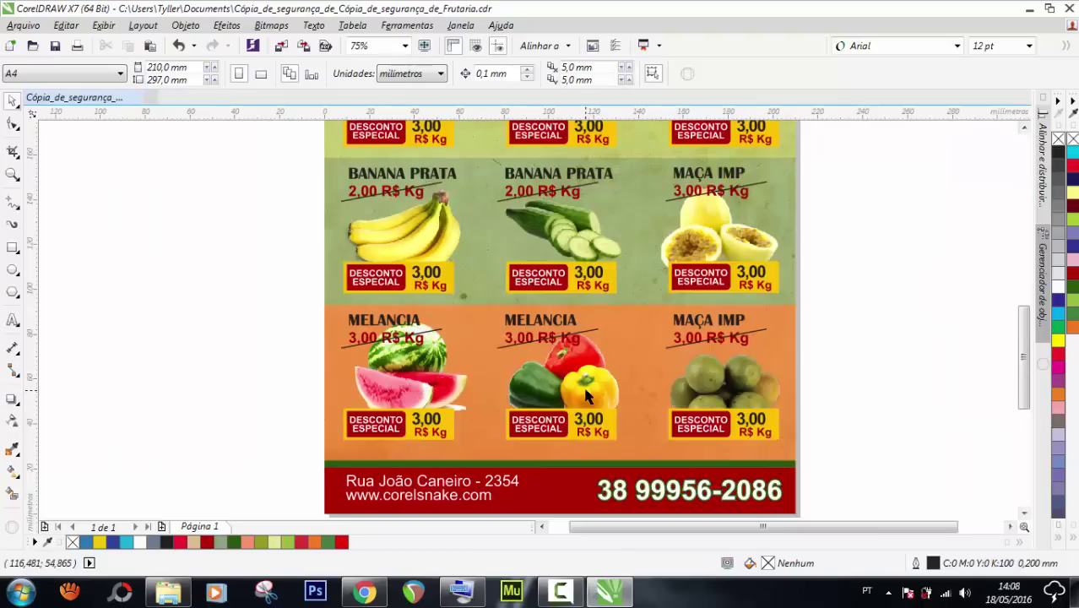
{"action": "scroll", "coordinate": [566, 411], "scroll_direction": "up", "scroll_amount": 2}
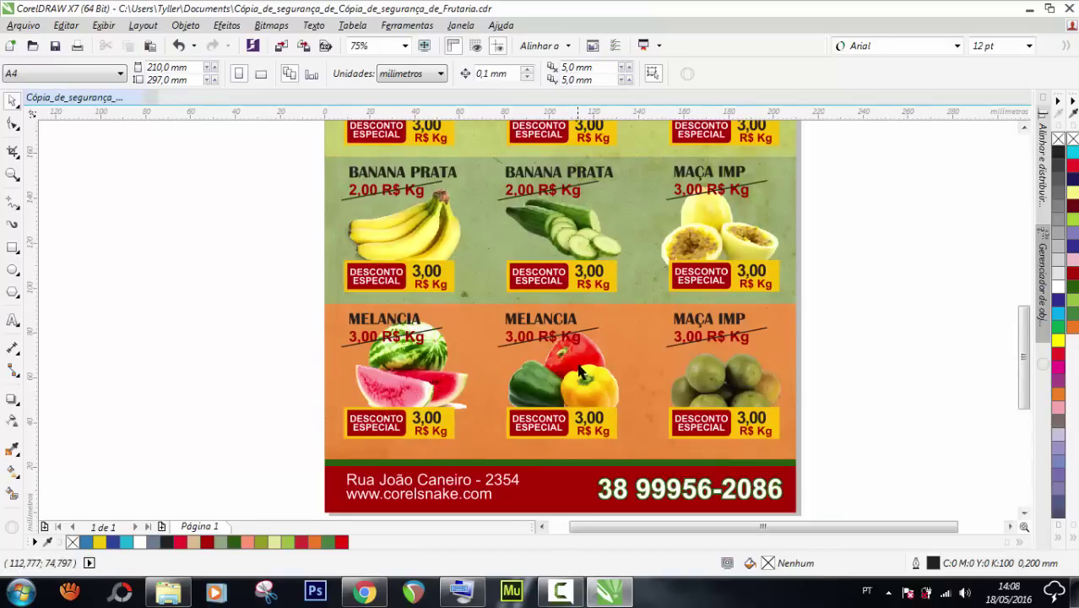
{"action": "scroll", "coordinate": [591, 369], "scroll_direction": "down", "scroll_amount": 2}
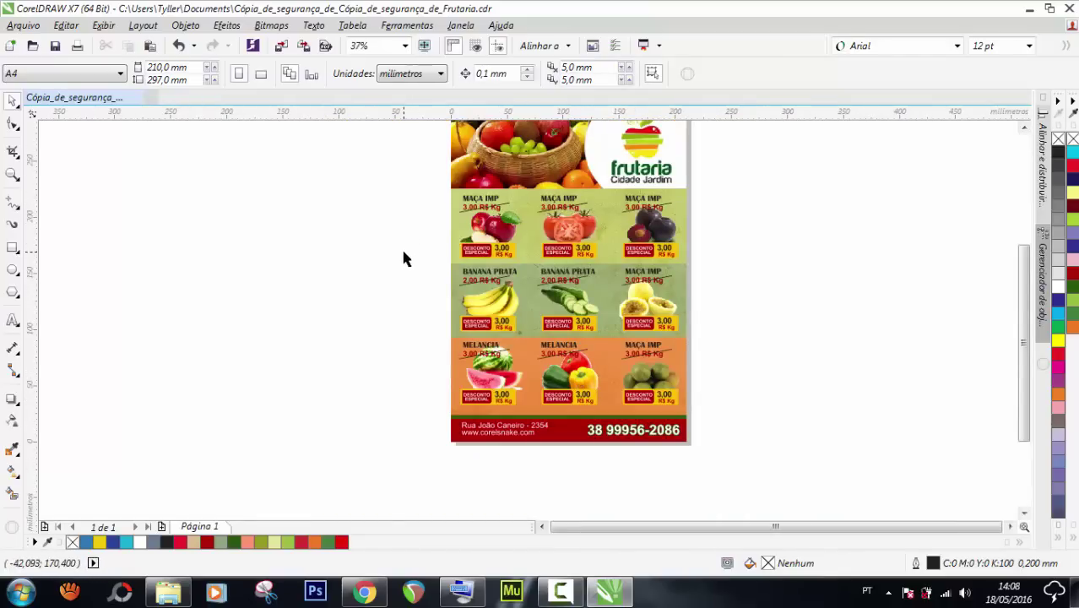
Mirror the apple photo in the first row horizontally
{"action": "scroll", "coordinate": [494, 226], "scroll_direction": "up", "scroll_amount": 2}
{"action": "left_click", "coordinate": [494, 227]}
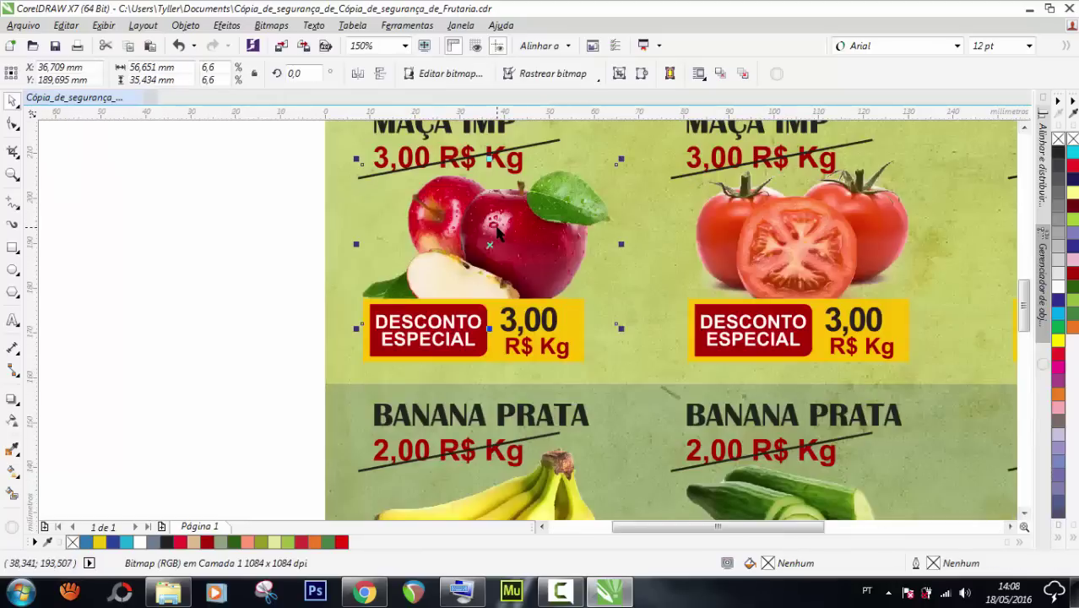
{"action": "left_click", "coordinate": [360, 76]}
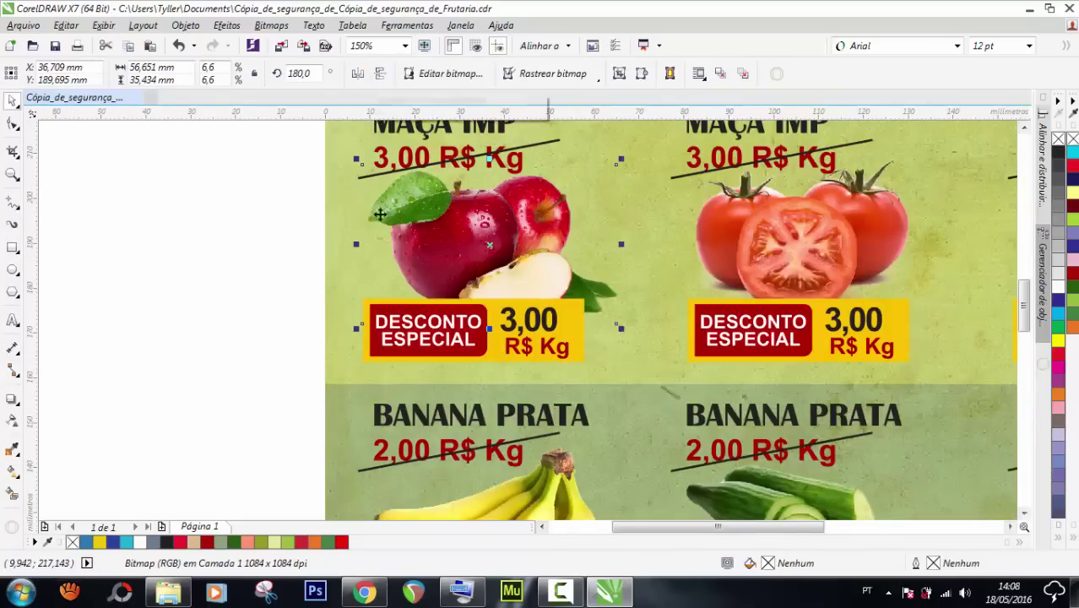
Try mirroring the bell pepper photo in the third row horizontally, and flip it back
{"action": "scroll", "coordinate": [478, 379], "scroll_direction": "down", "scroll_amount": 2}
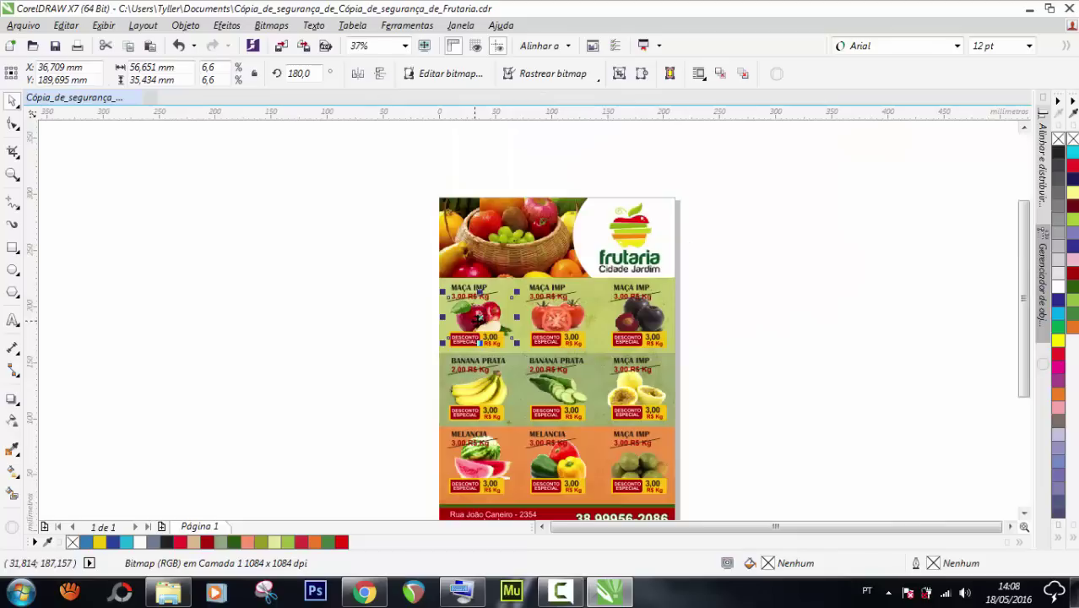
{"action": "scroll", "coordinate": [565, 481], "scroll_direction": "up", "scroll_amount": 1}
{"action": "left_click", "coordinate": [571, 463]}
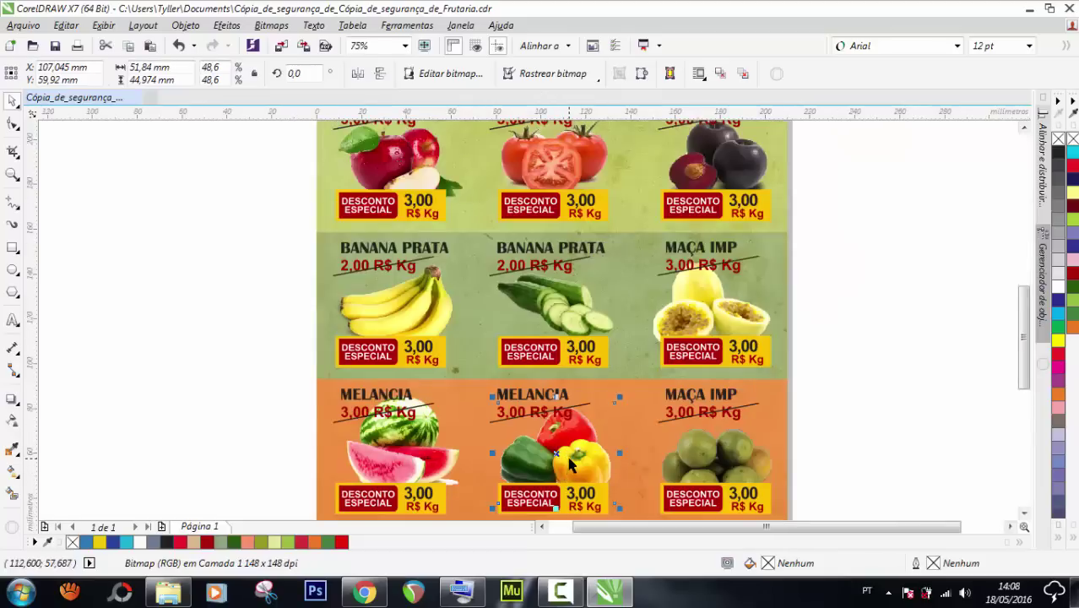
{"action": "left_click", "coordinate": [359, 75]}
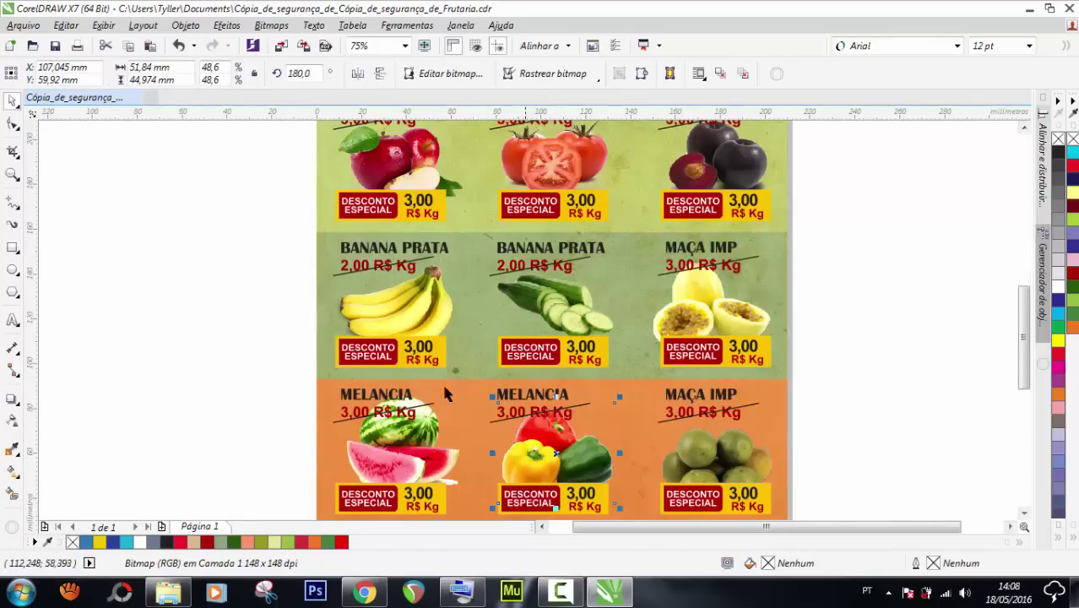
{"action": "left_click", "coordinate": [358, 74]}
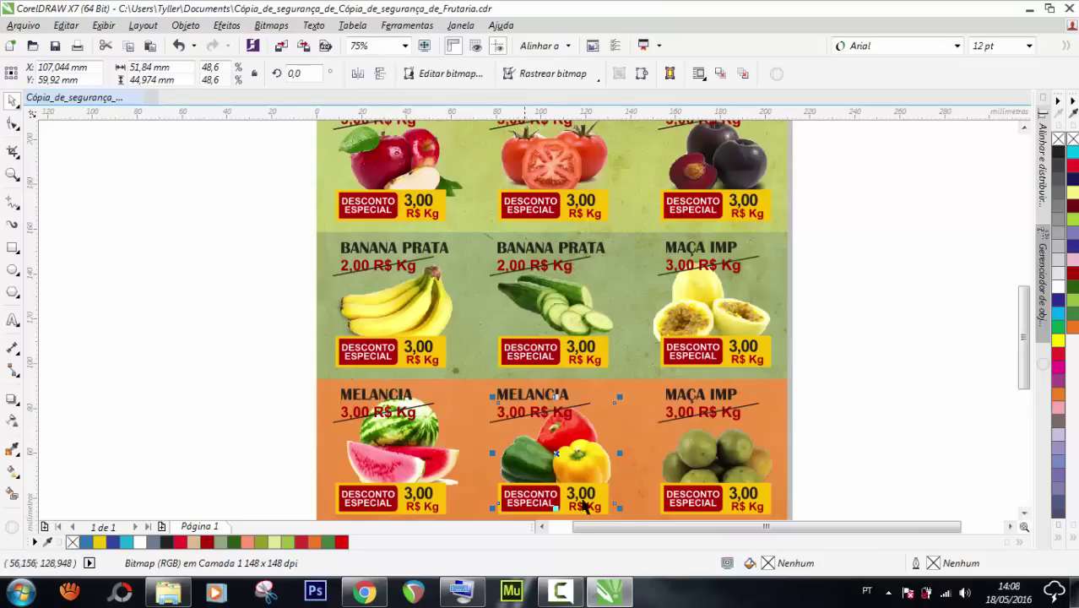
Examine the product rows and fit the whole flyer in view to check the overall layout
{"action": "scroll", "coordinate": [613, 507], "scroll_direction": "down", "scroll_amount": 3}
{"action": "scroll", "coordinate": [664, 361], "scroll_direction": "up", "scroll_amount": 3}
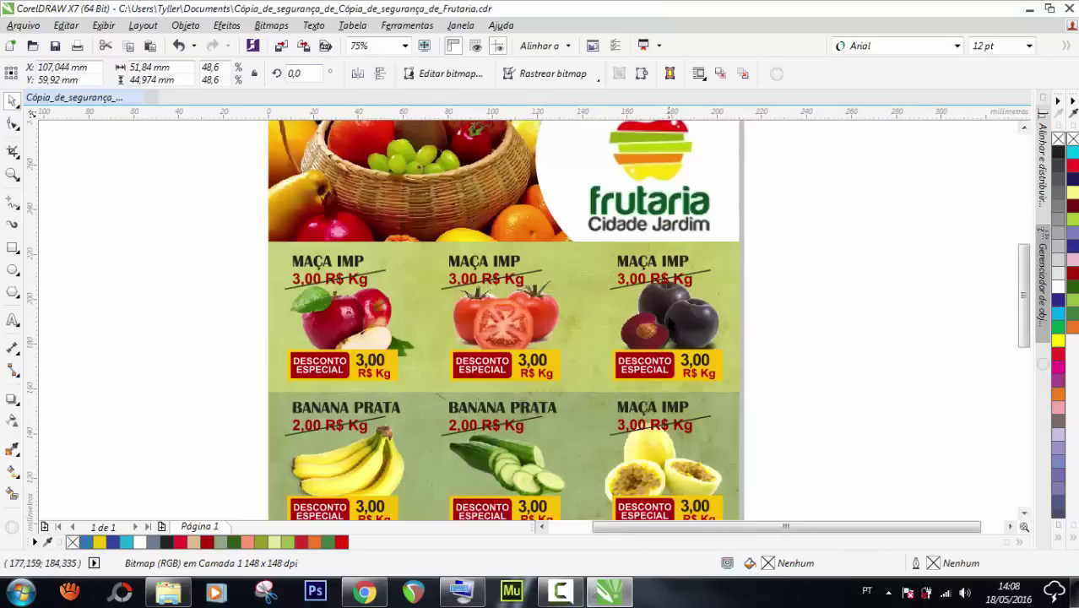
{"action": "scroll", "coordinate": [648, 300], "scroll_direction": "down", "scroll_amount": 2}
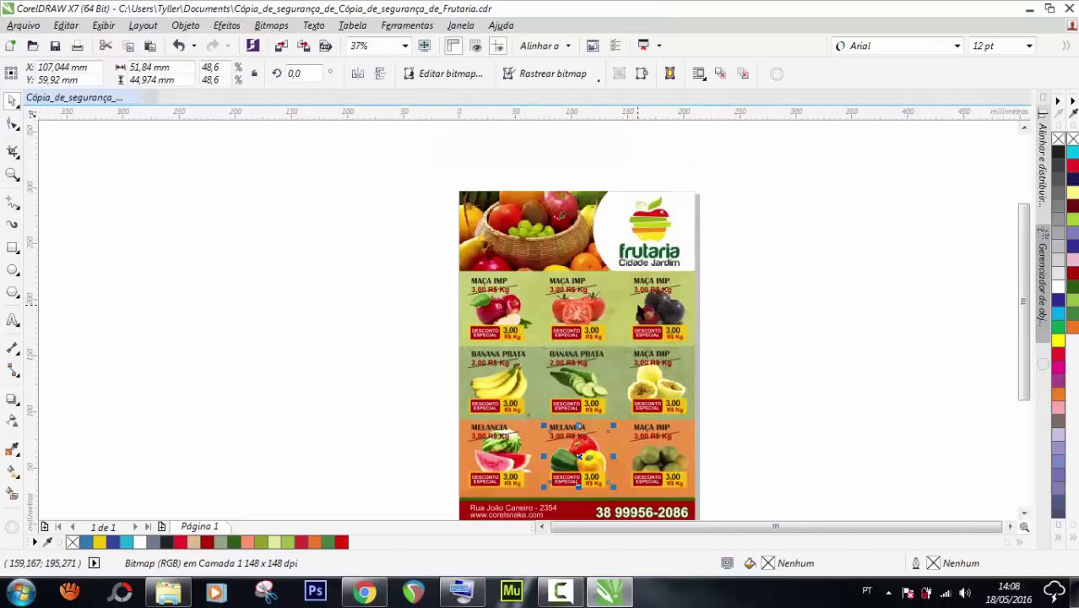
{"action": "double_click", "coordinate": [12, 175]}
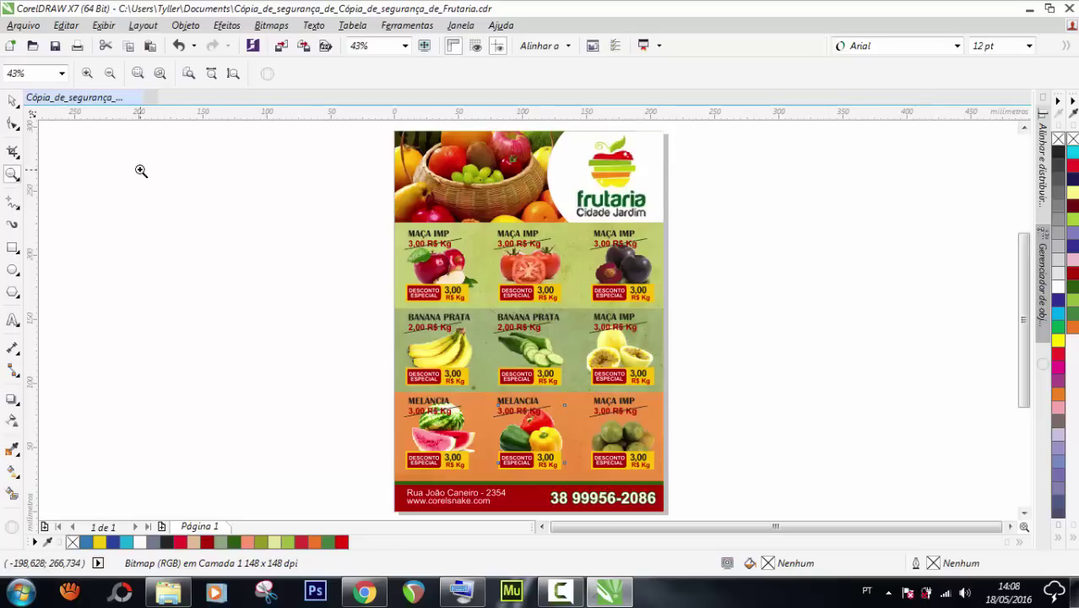